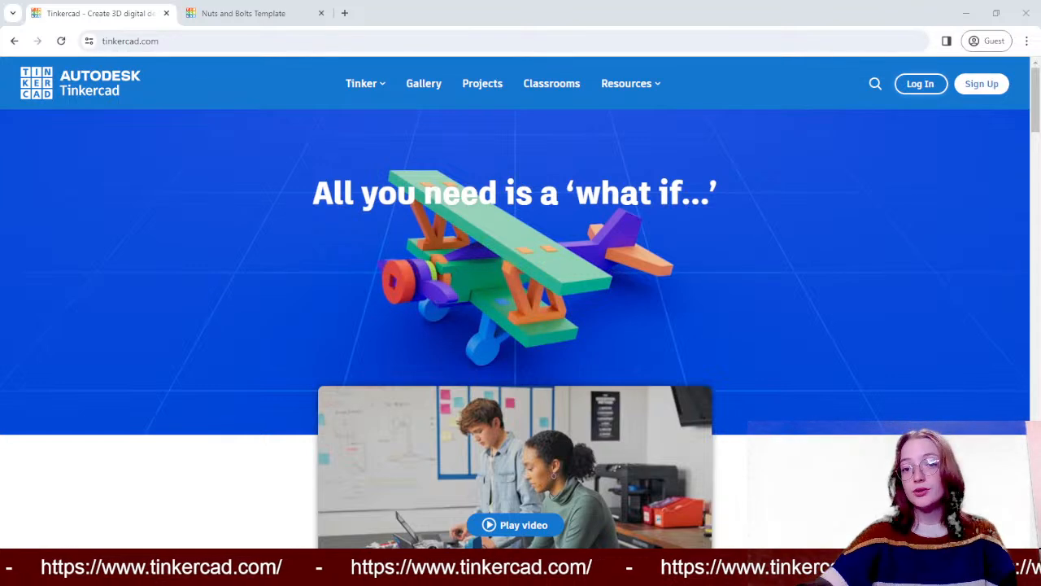
- Sign in to Tinkercad as a personal account with the account username and password
left_click(921, 83)
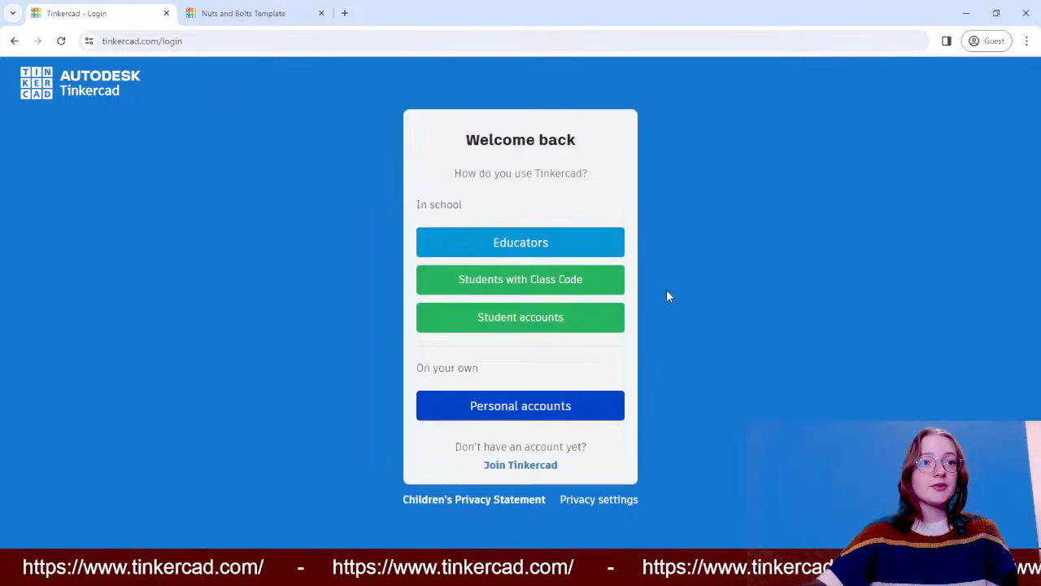
left_click(534, 398)
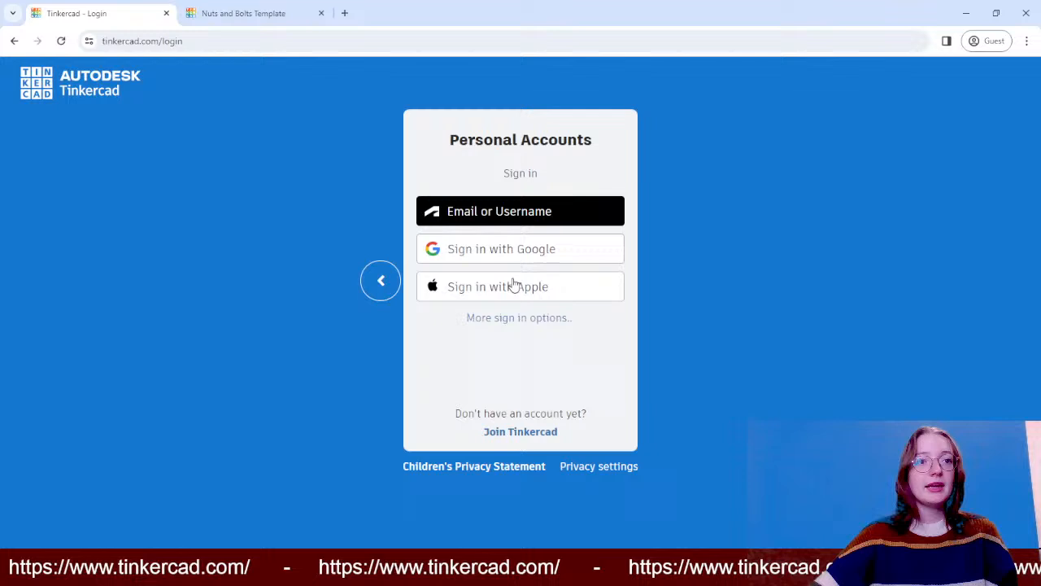
left_click(521, 214)
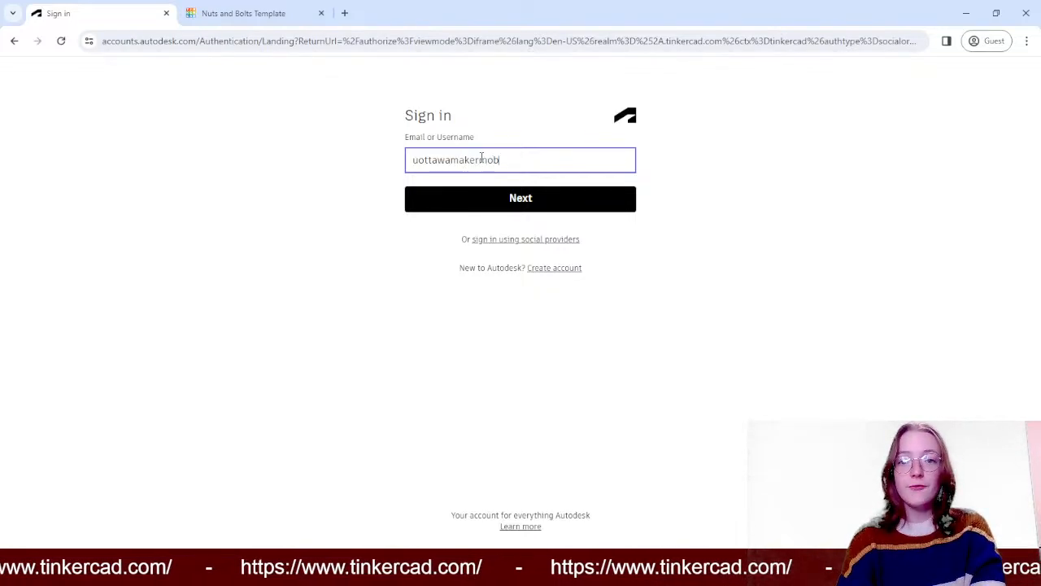
key("Return")
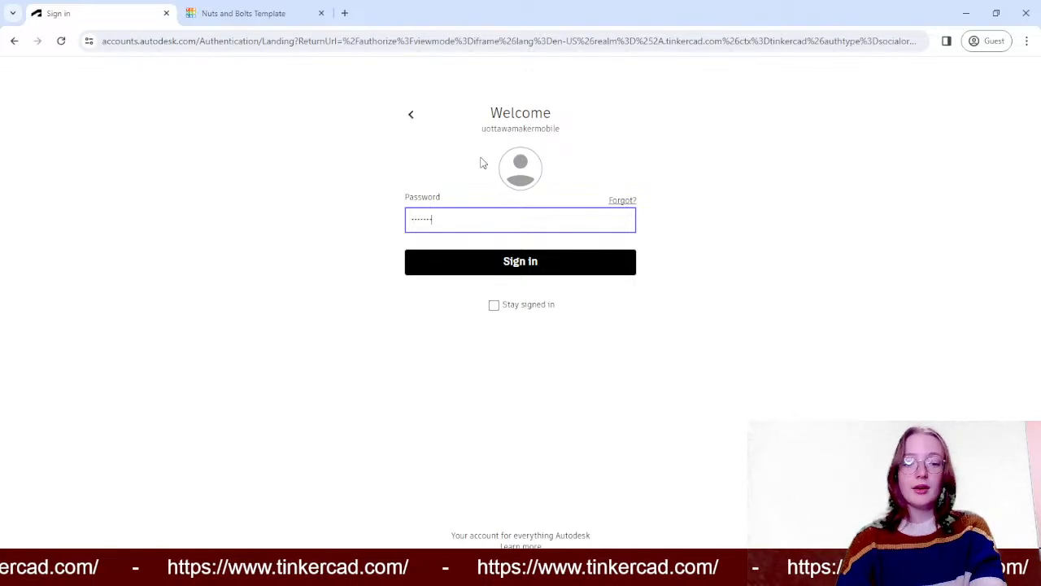
key("Return")
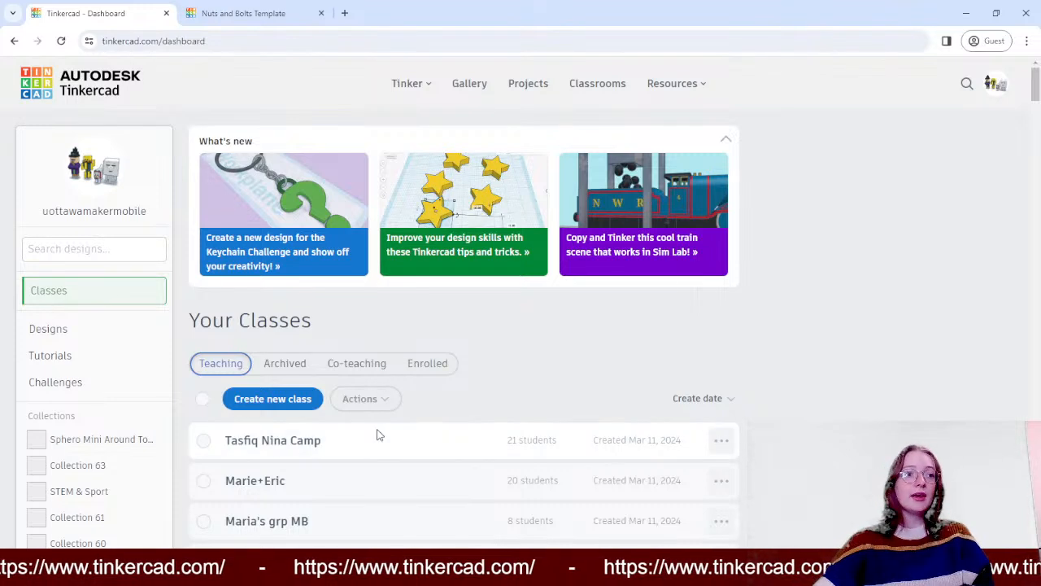
- Go to the account's designs and create a new 3D design
left_click(106, 329)
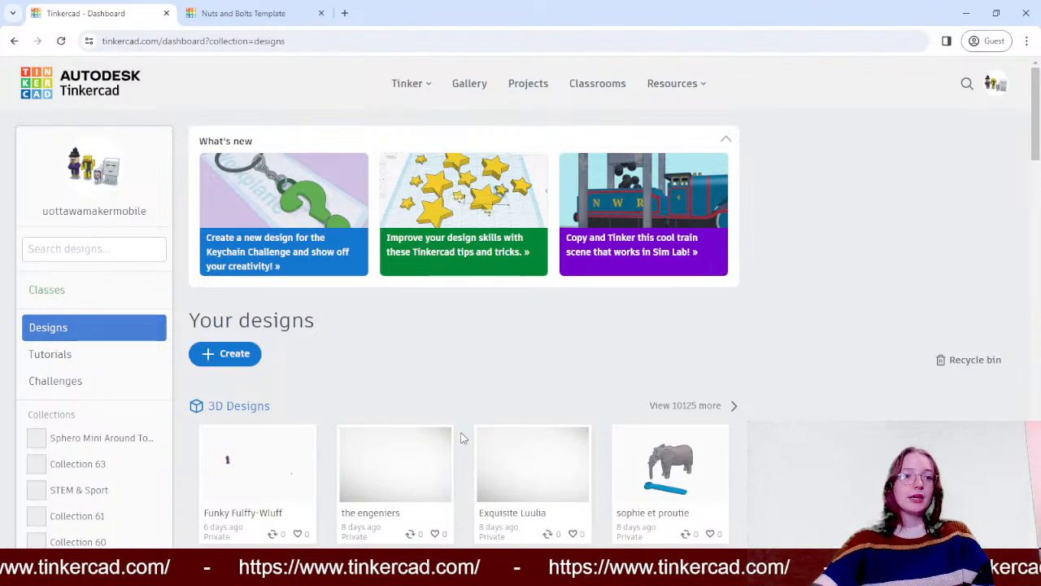
scroll(550, 386, "down", 3)
scroll(544, 365, "up", 3)
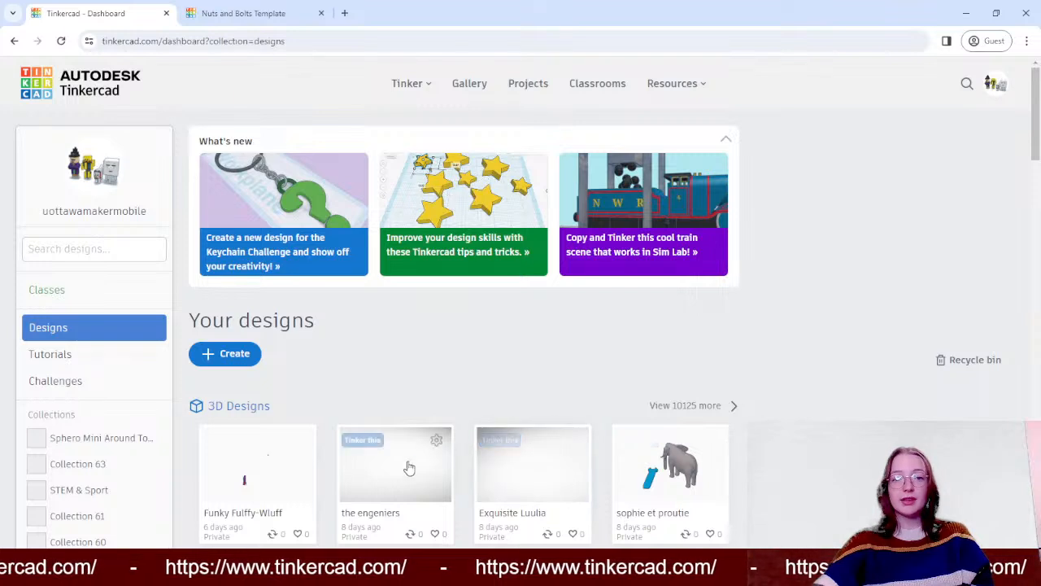
left_click(244, 356)
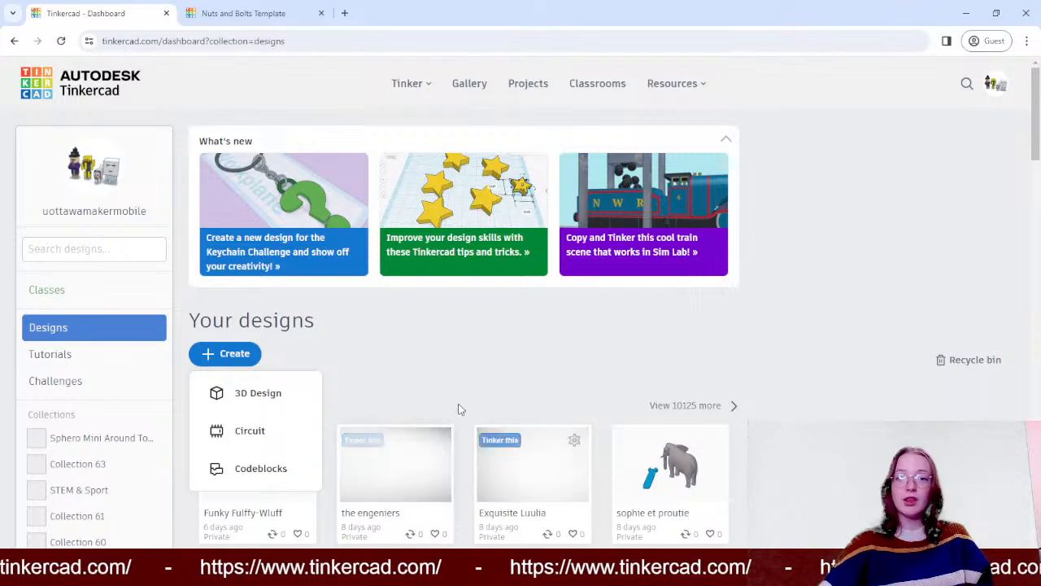
left_click(257, 396)
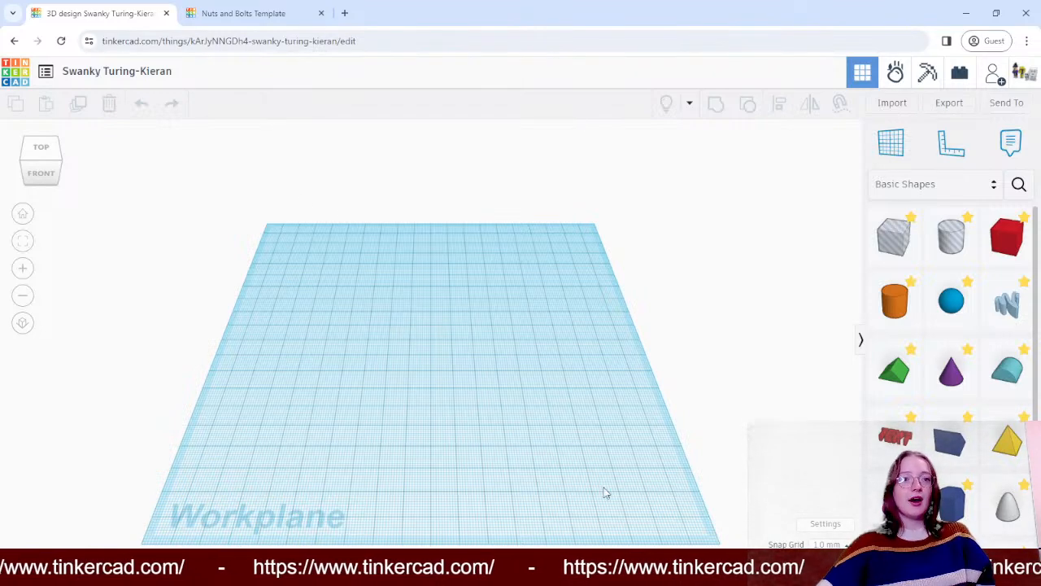
- Examine the empty workplane from the front, top and corner directions and at several zoom levels
left_click_drag(679, 275, 209, 190)
right_click_drag(729, 265, 260, 225)
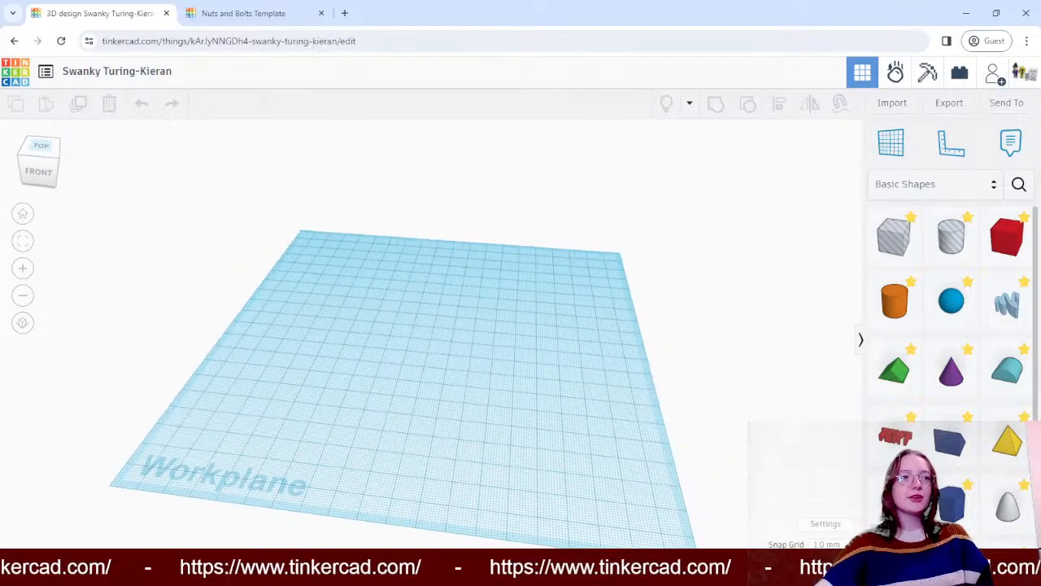
left_click(37, 177)
left_click(43, 147)
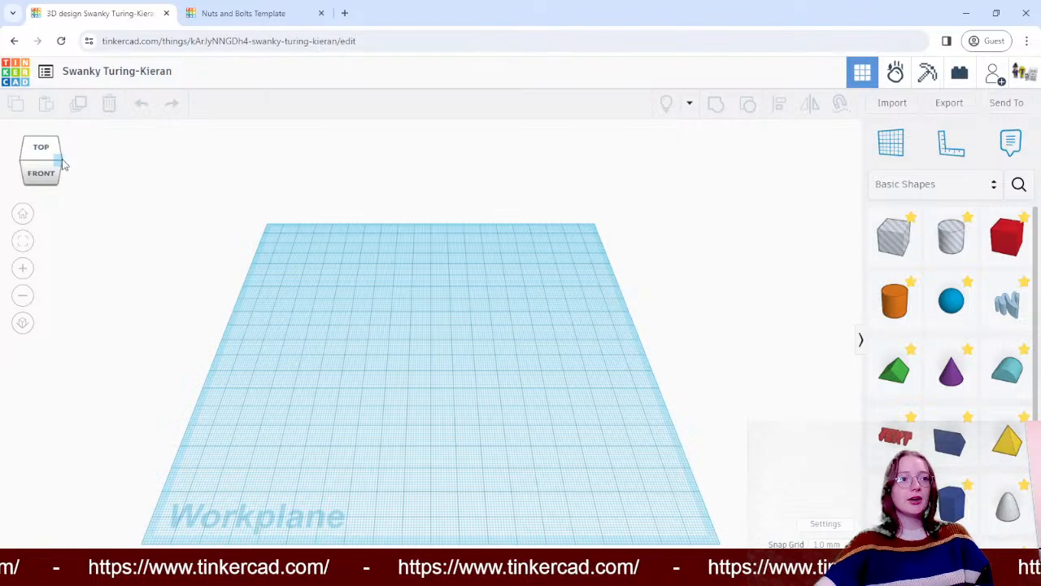
left_click(63, 164)
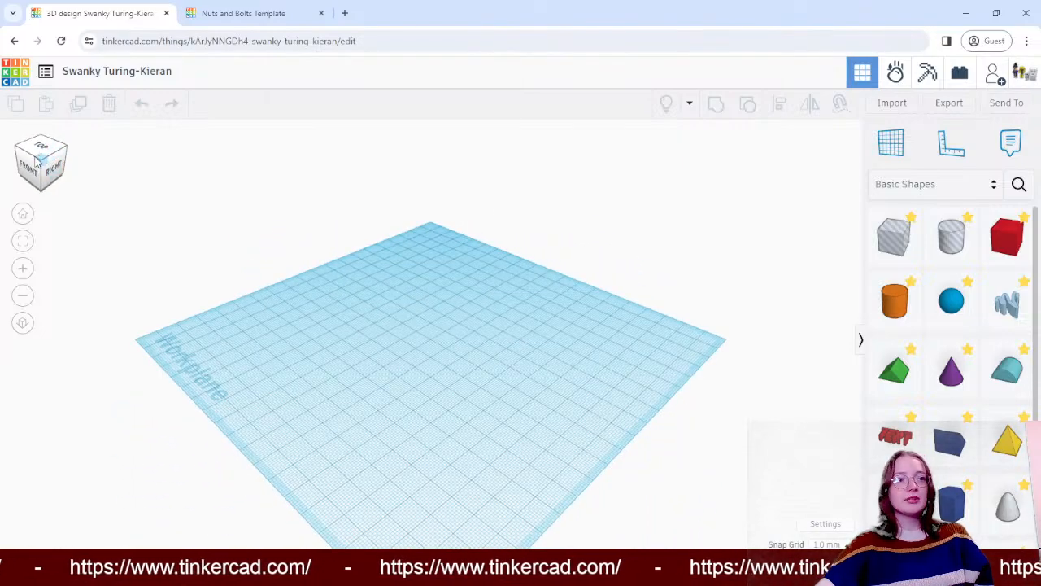
mouse_move(36, 161)
left_mouse_down()
mouse_move(68, 164)
mouse_move(41, 161)
mouse_move(49, 165)
left_mouse_up()
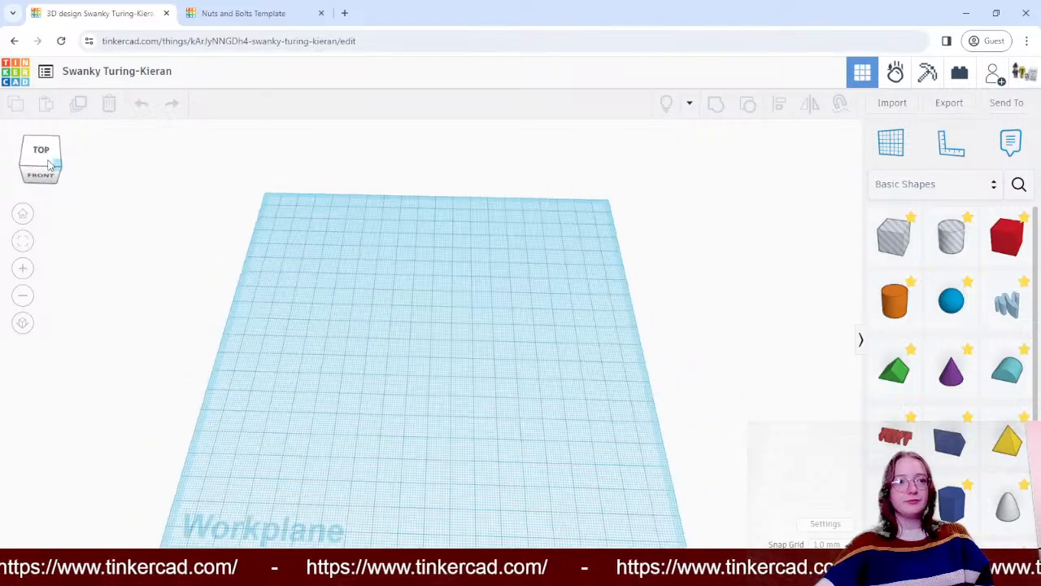
scroll(302, 296, "up", 6)
scroll(458, 315, "down", 4)
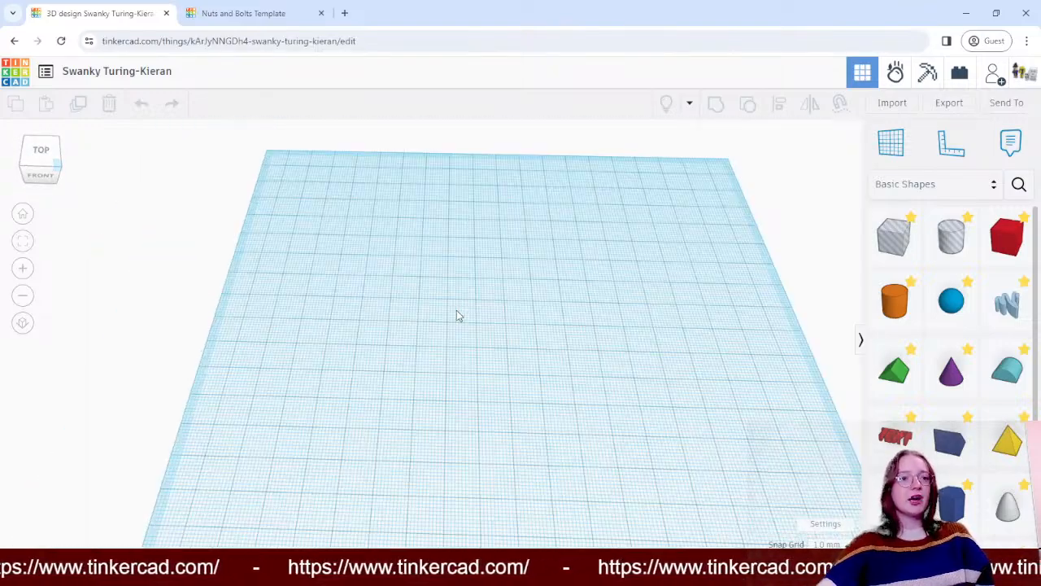
scroll(457, 314, "down", 2)
scroll(458, 314, "up", 3)
scroll(458, 315, "down", 3)
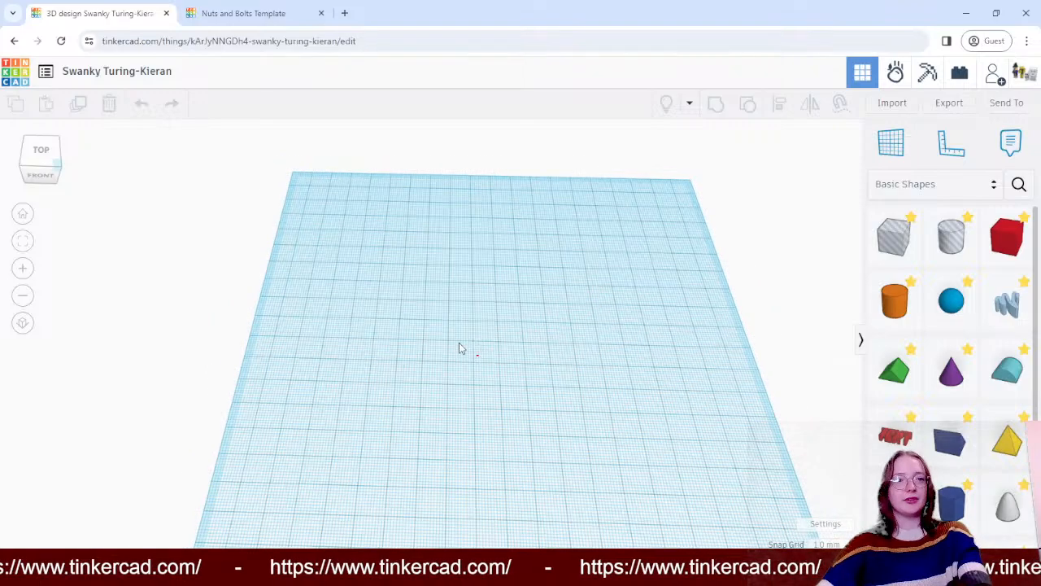
right_click_drag(786, 255, 743, 223)
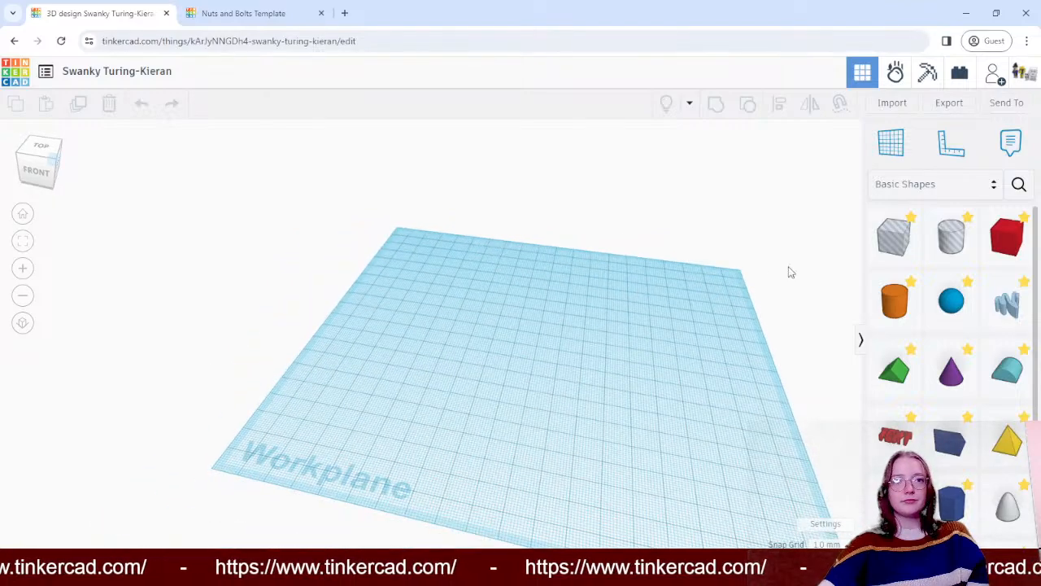
left_click(37, 158)
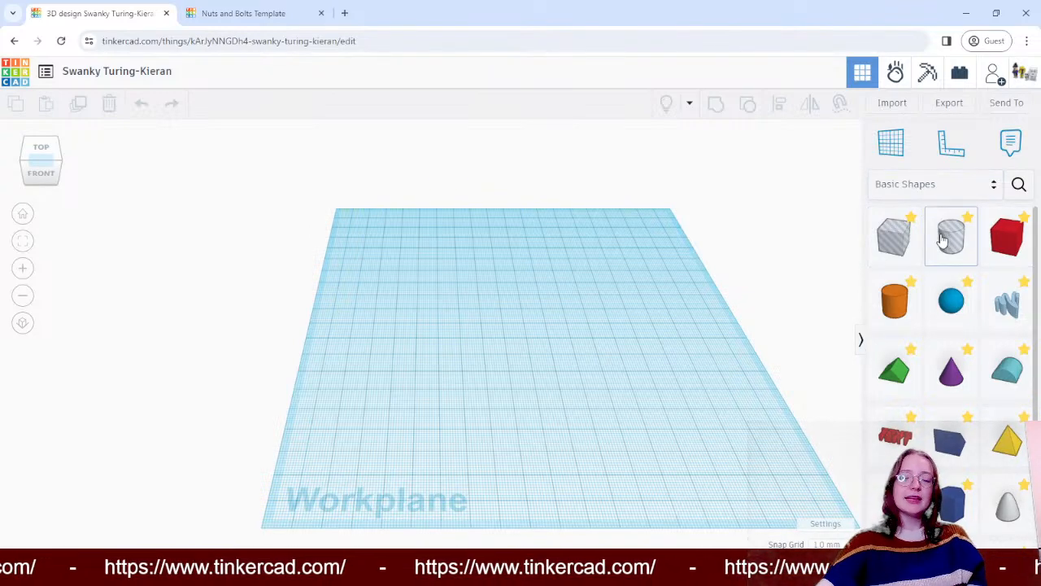
- Browse the Basic Shapes collection and the categories of the Shapes Library
scroll(951, 309, "down", 3)
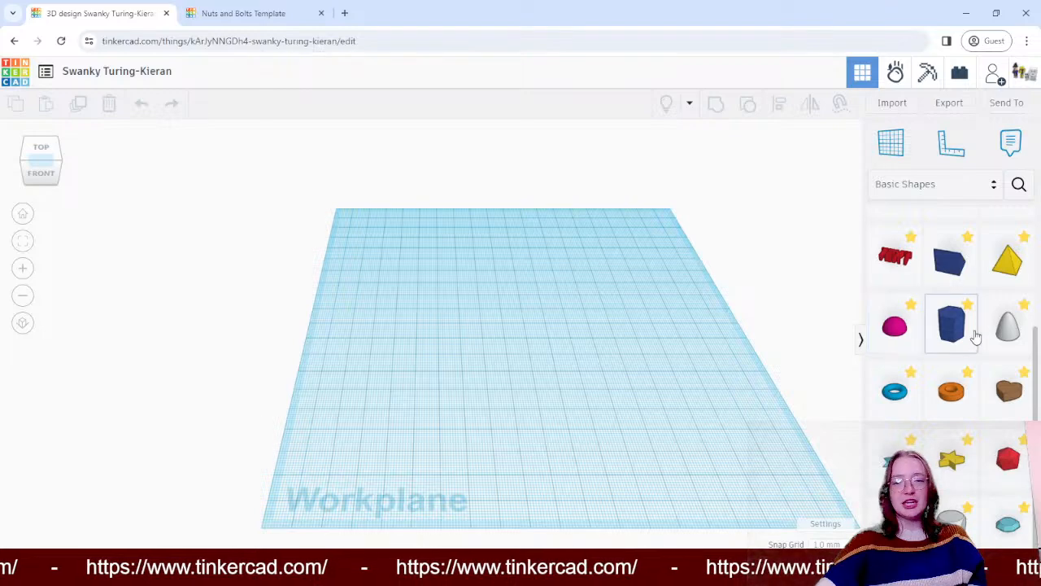
scroll(951, 333, "up", 3)
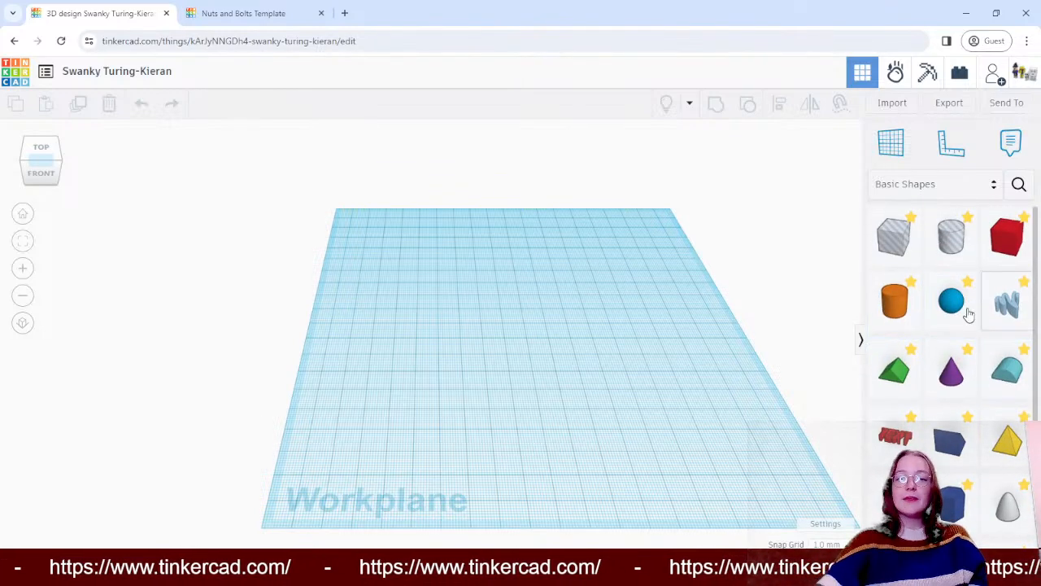
left_click(976, 186)
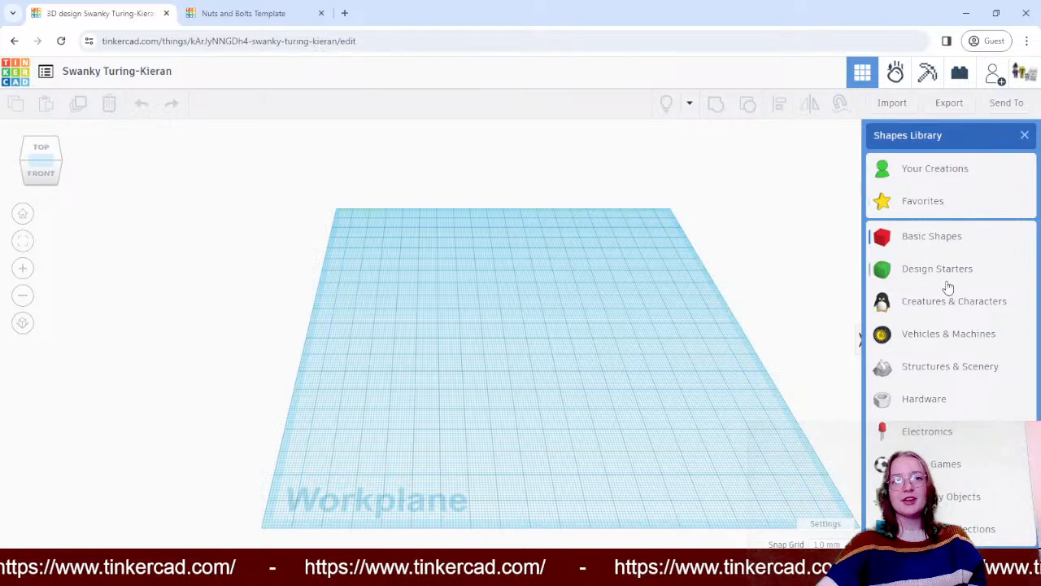
scroll(937, 362, "down", 1)
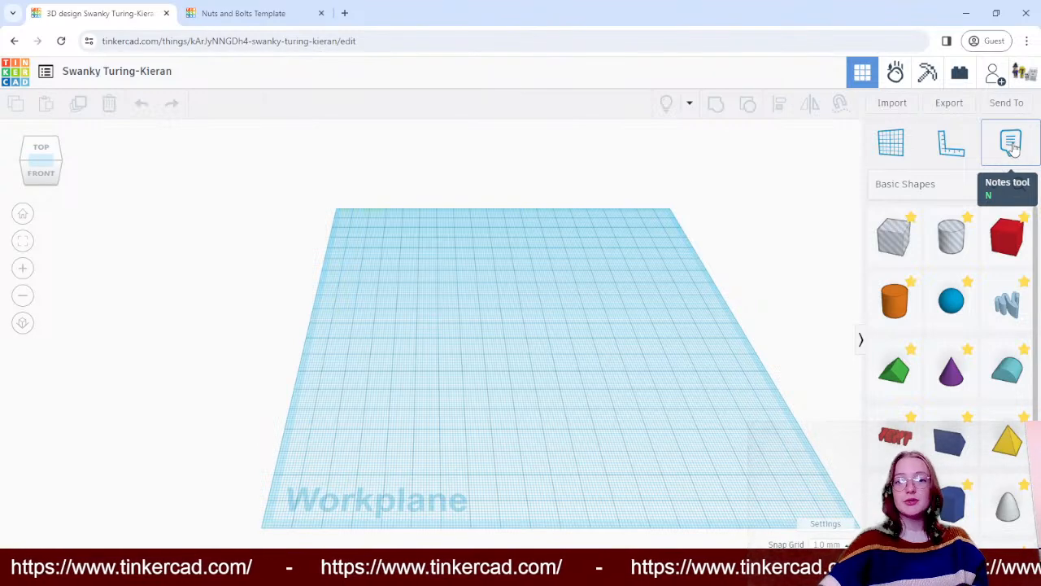
- Place a ruler near the workplane's front-left corner, flipping its direction before removing it
left_click(953, 145)
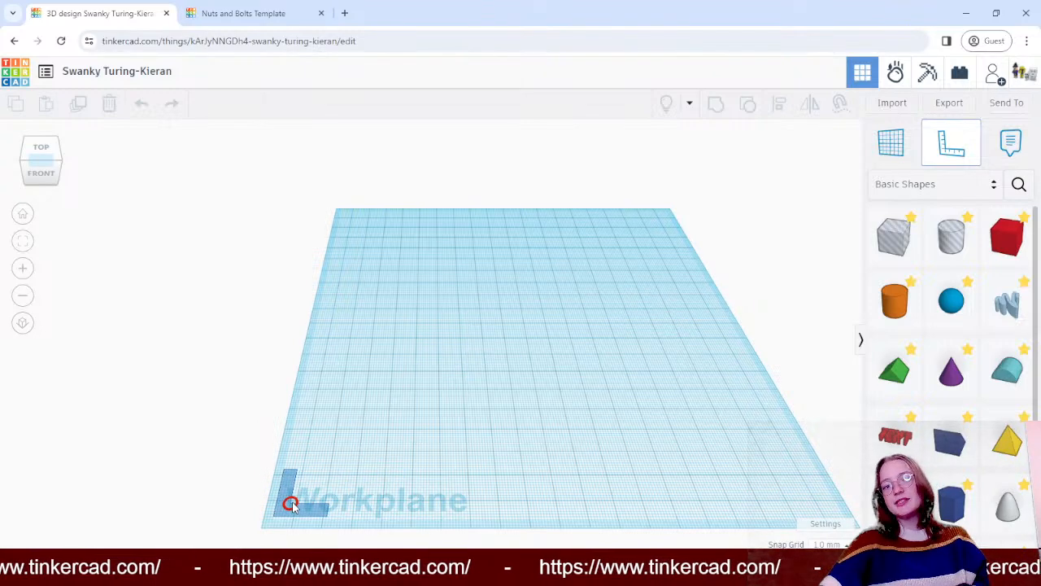
left_click(291, 504)
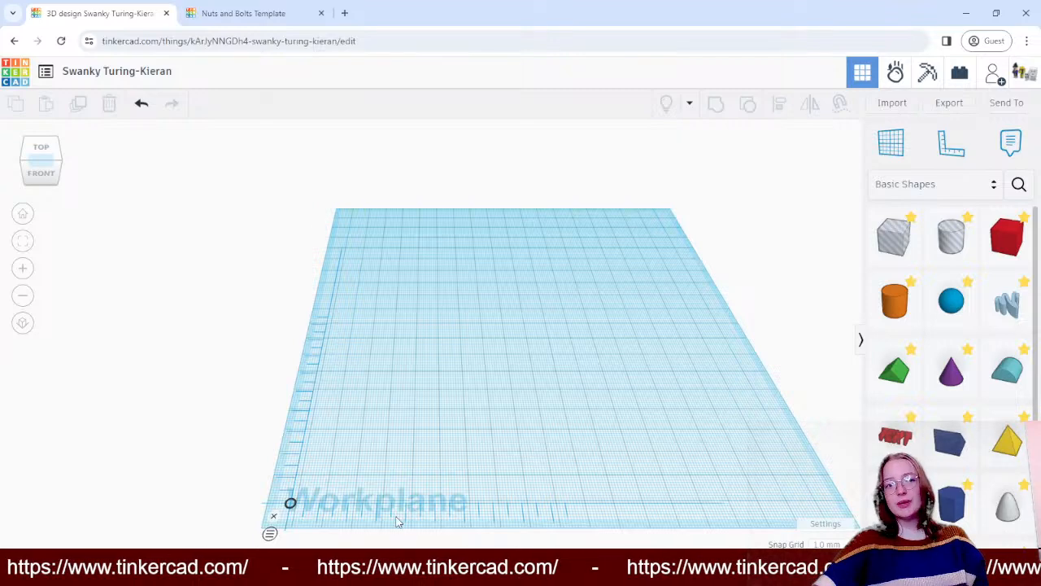
left_click(296, 506)
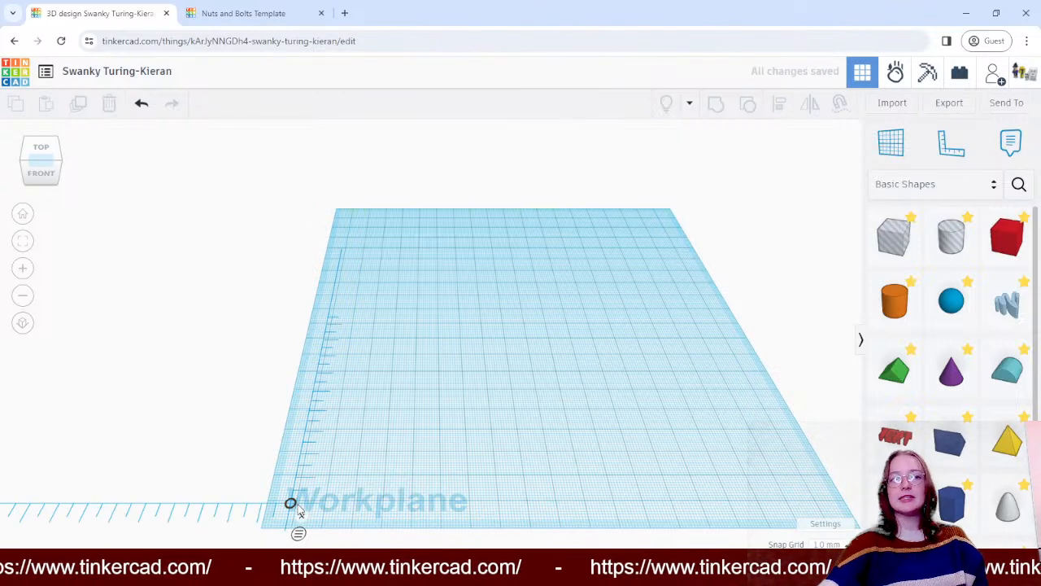
left_click(302, 514)
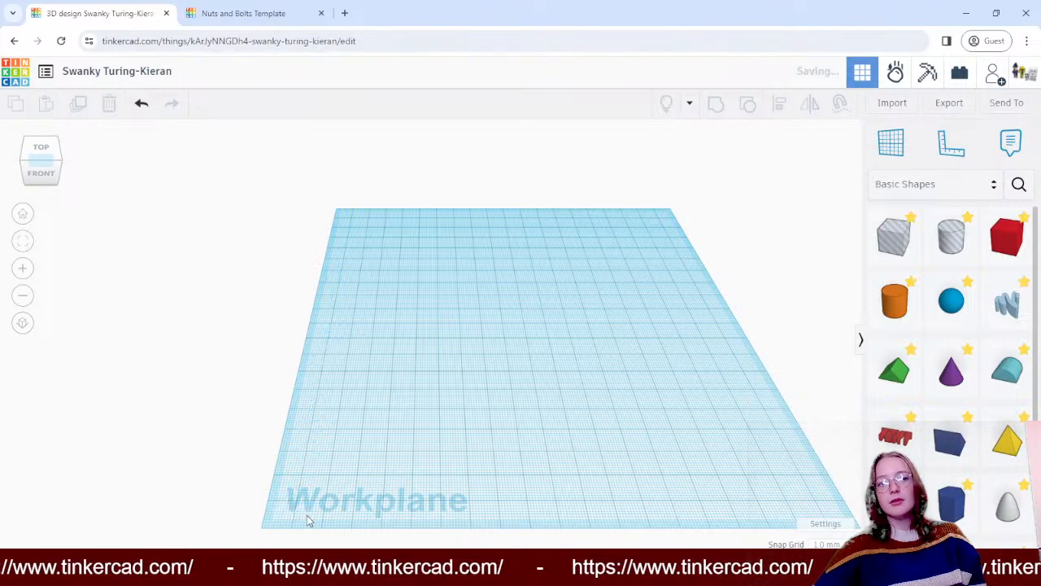
- Place a solid red box near the middle of the workplane and resize it from its front-left base corner
left_click(1003, 236)
left_click(520, 346)
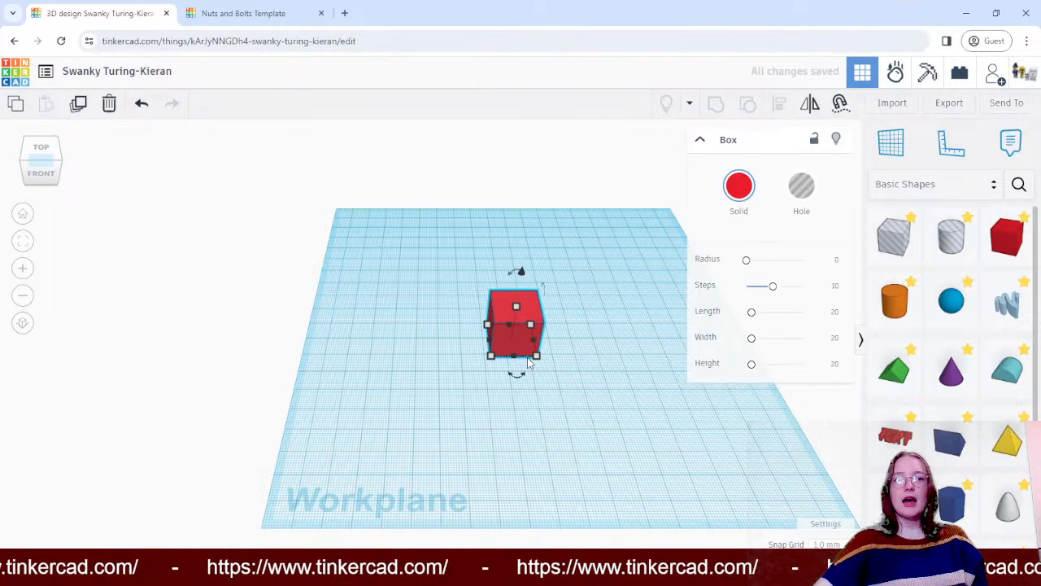
mouse_move(540, 360)
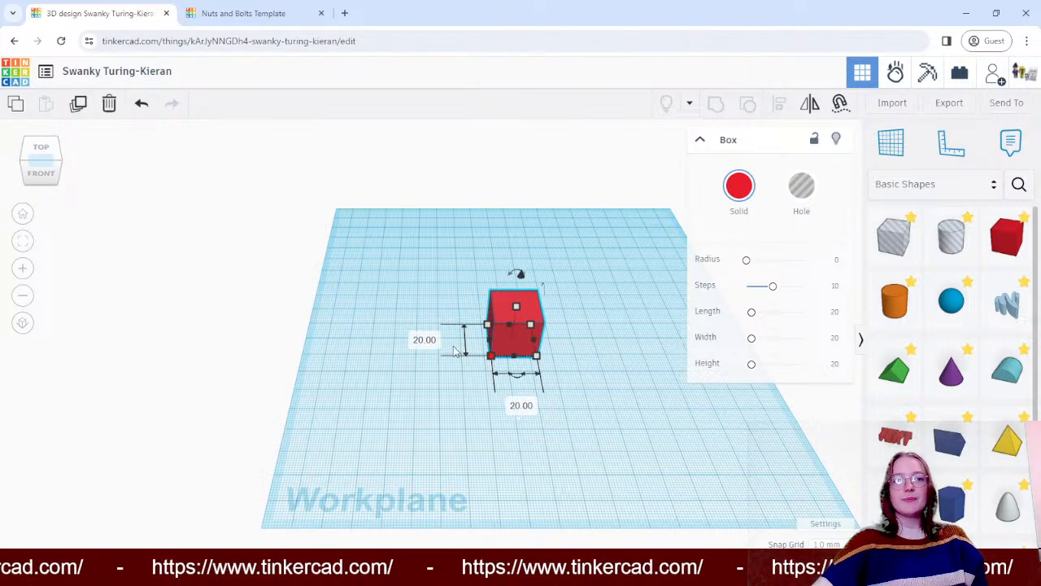
left_click_drag(489, 357, 466, 301)
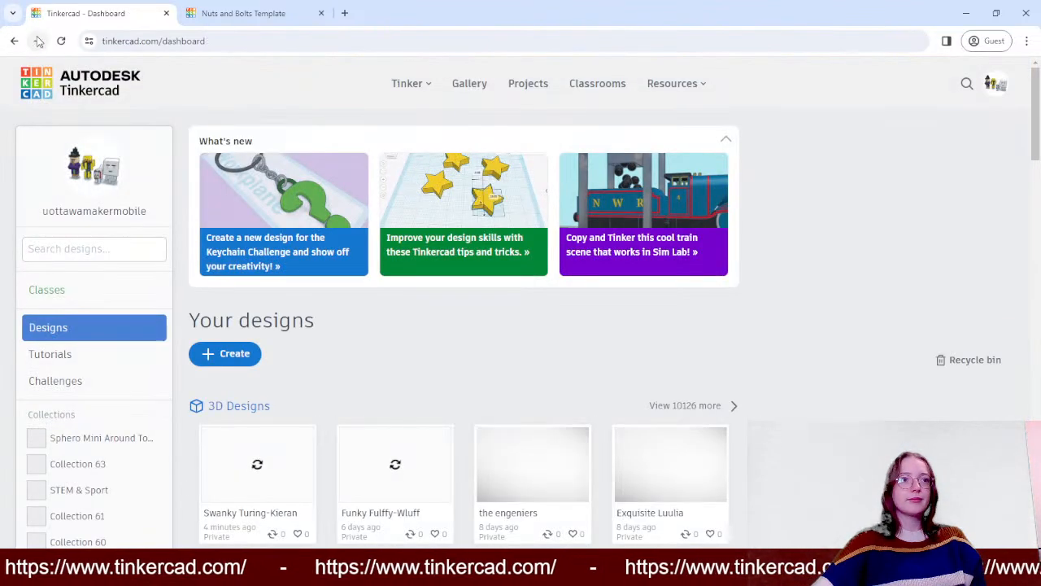
- Reopen the Swanky Turing-Kieran design from the account's designs for editing
scroll(348, 233, "down", 4)
scroll(252, 198, "up", 4)
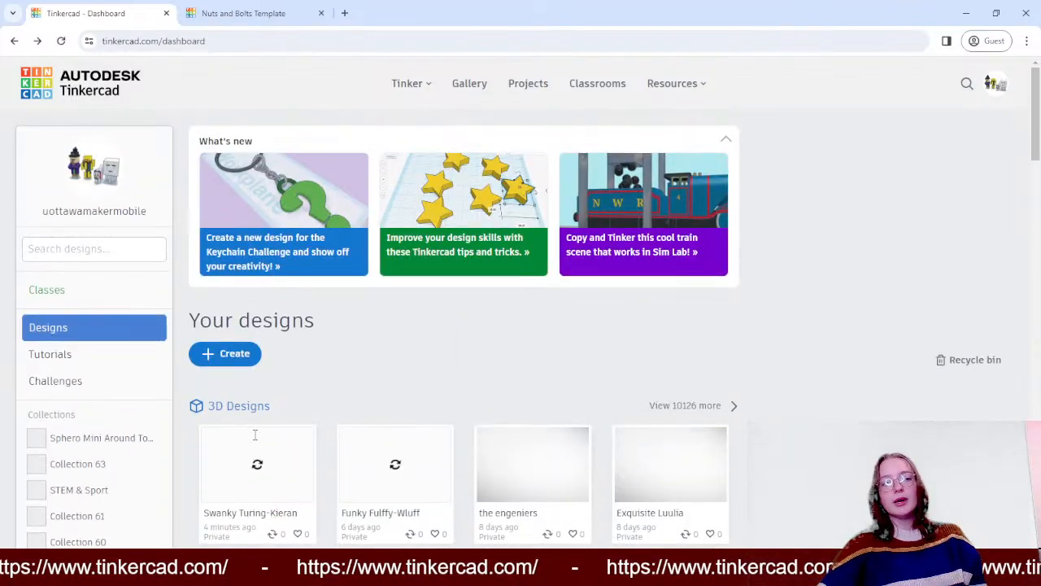
left_click(92, 331)
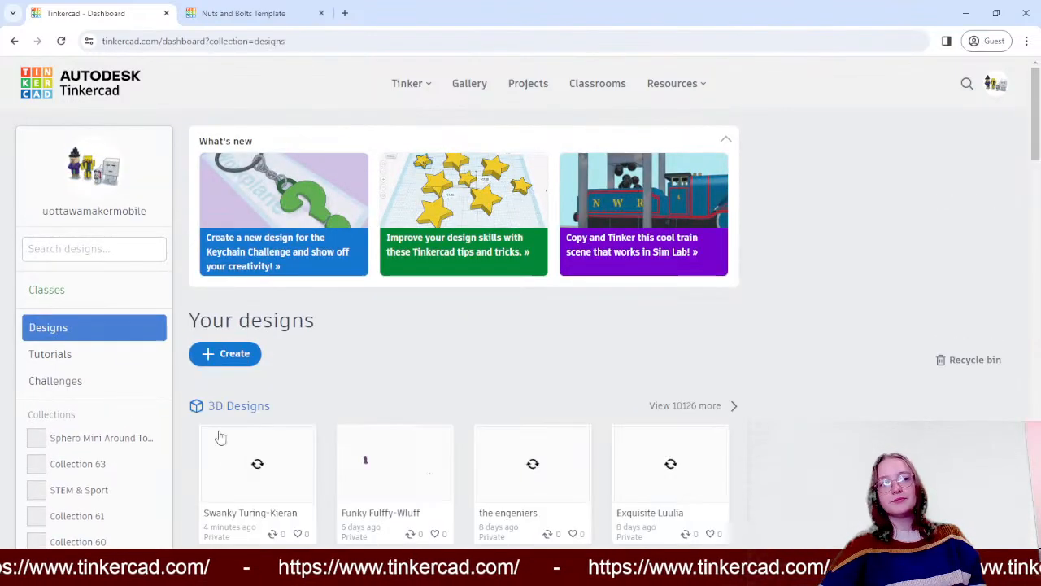
left_click(220, 457)
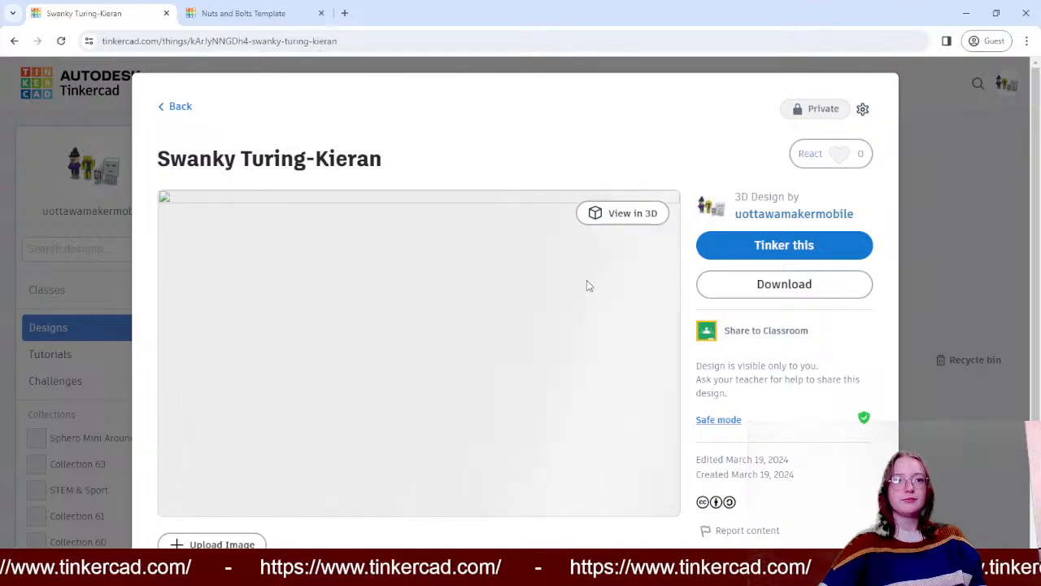
left_click(790, 249)
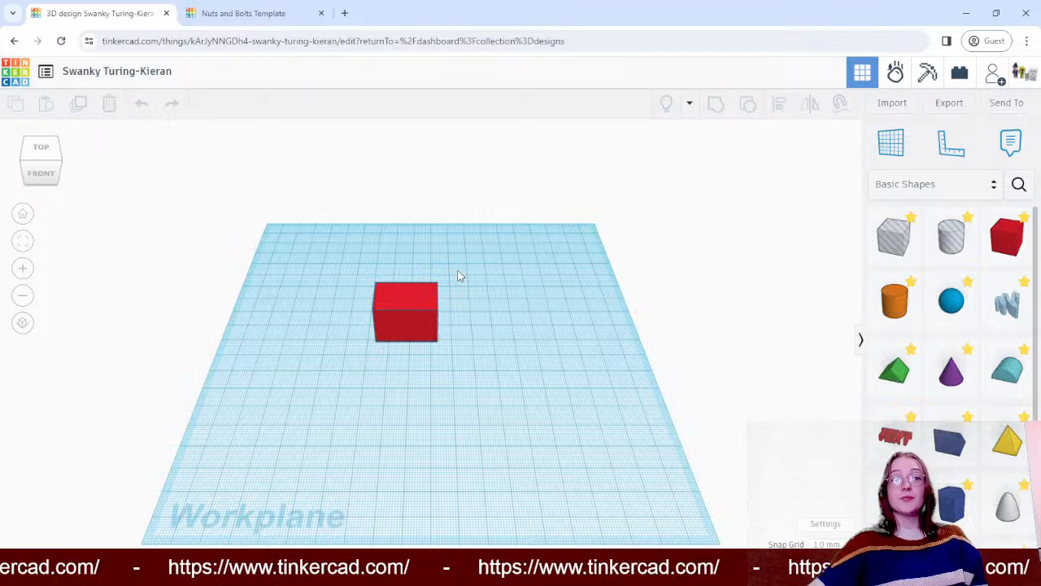
- Place a ruler at the workplane's front-left corner and move the red box to about 72 mm across and 49 mm back from its origin
left_click_drag(403, 296, 498, 366)
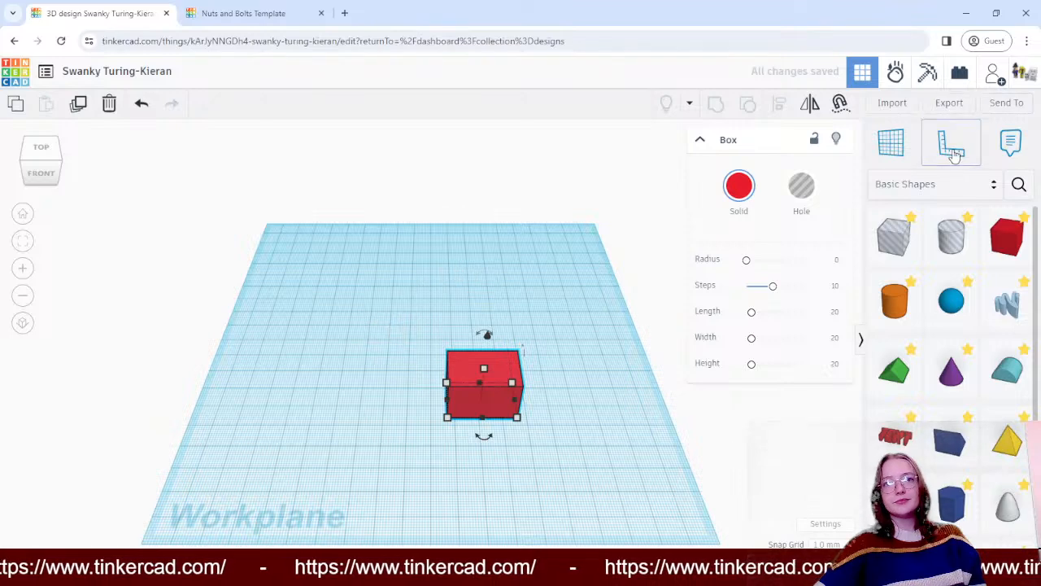
left_click(213, 514)
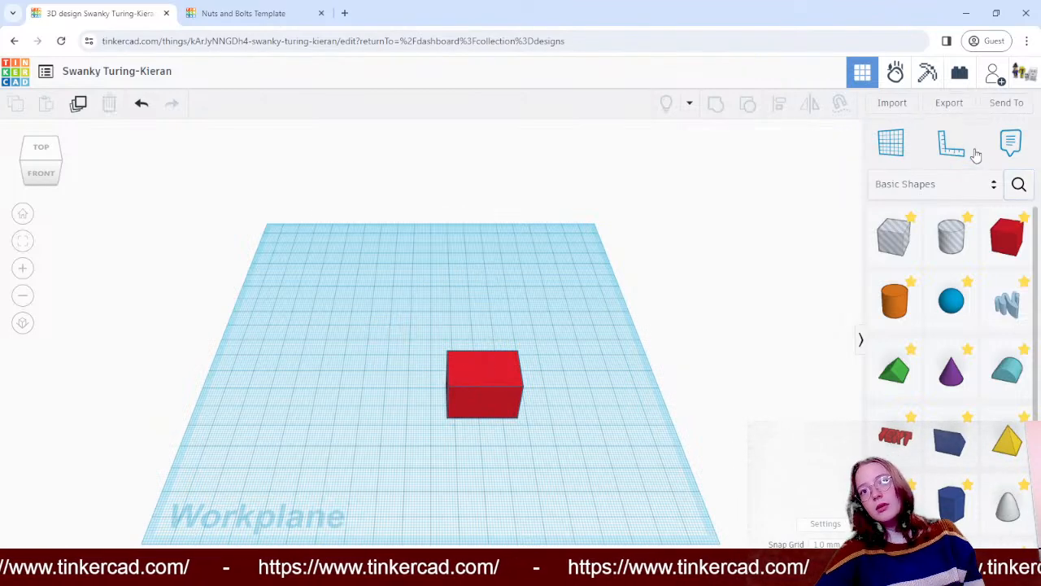
left_click(951, 142)
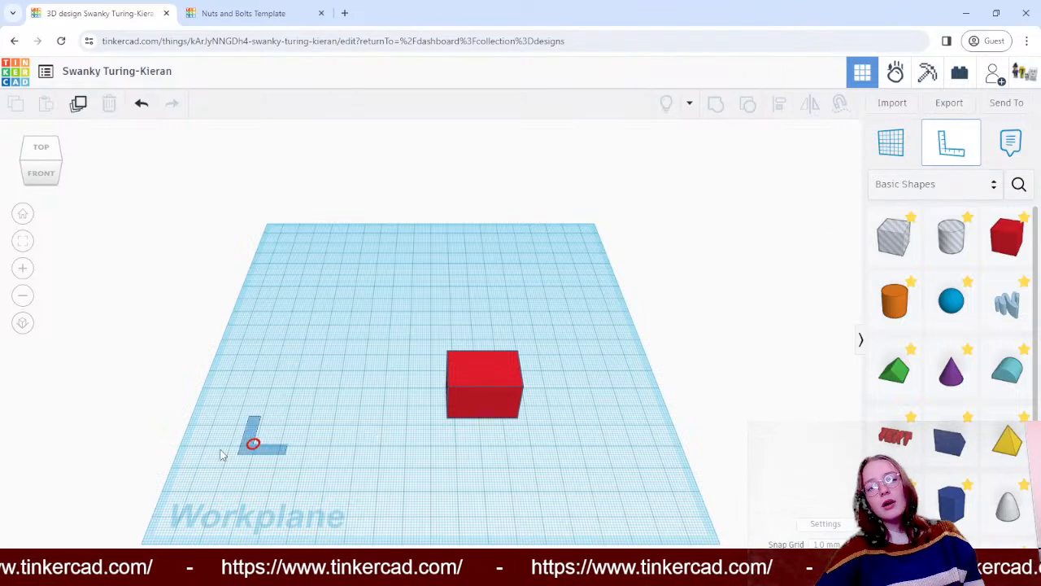
left_click(191, 502)
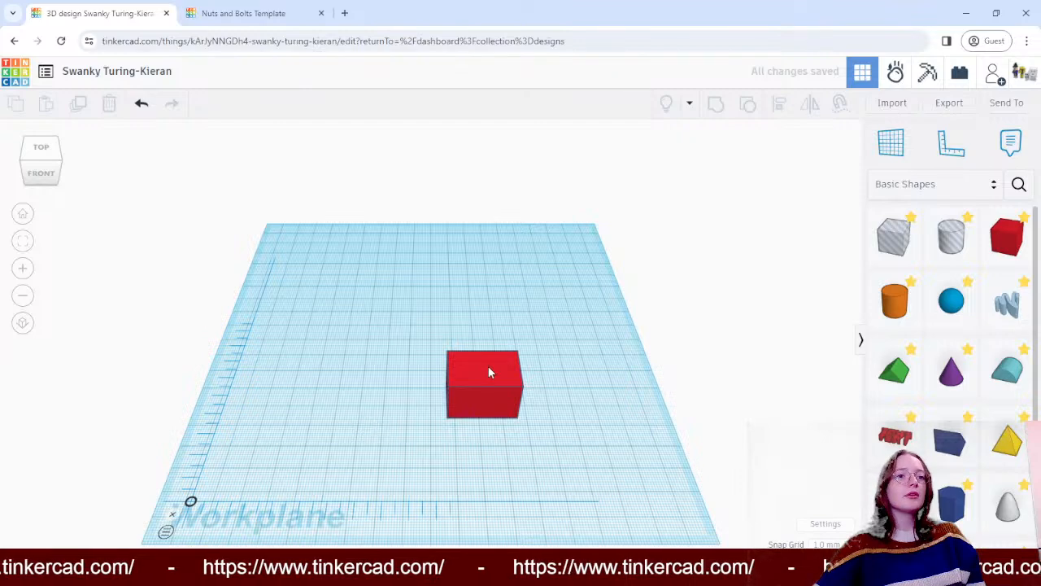
left_click_drag(490, 367, 431, 358)
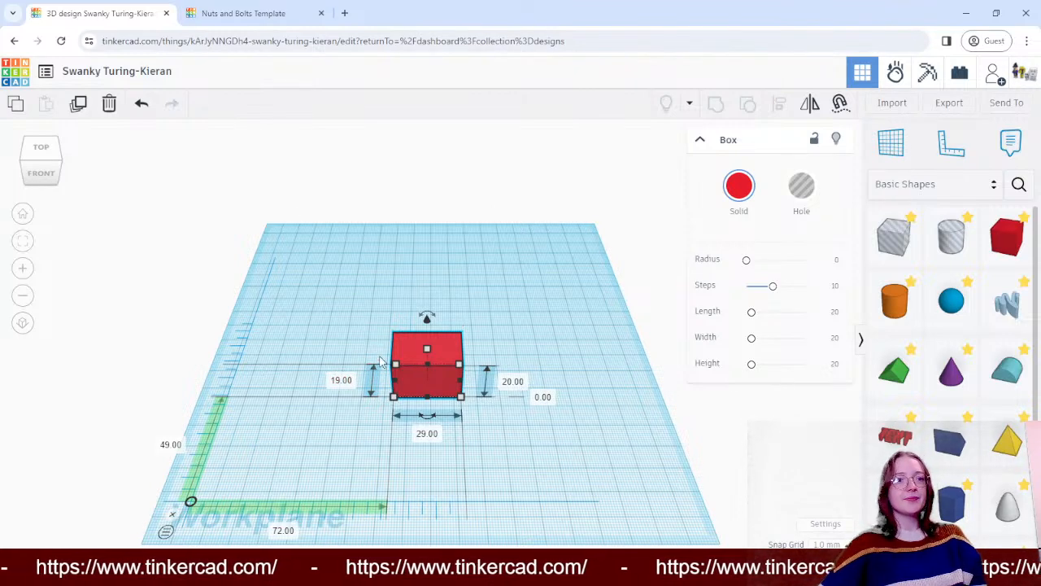
- Set the red box's front-to-back depth and its width to 50 mm each using the ruler dimensions
left_click(348, 382)
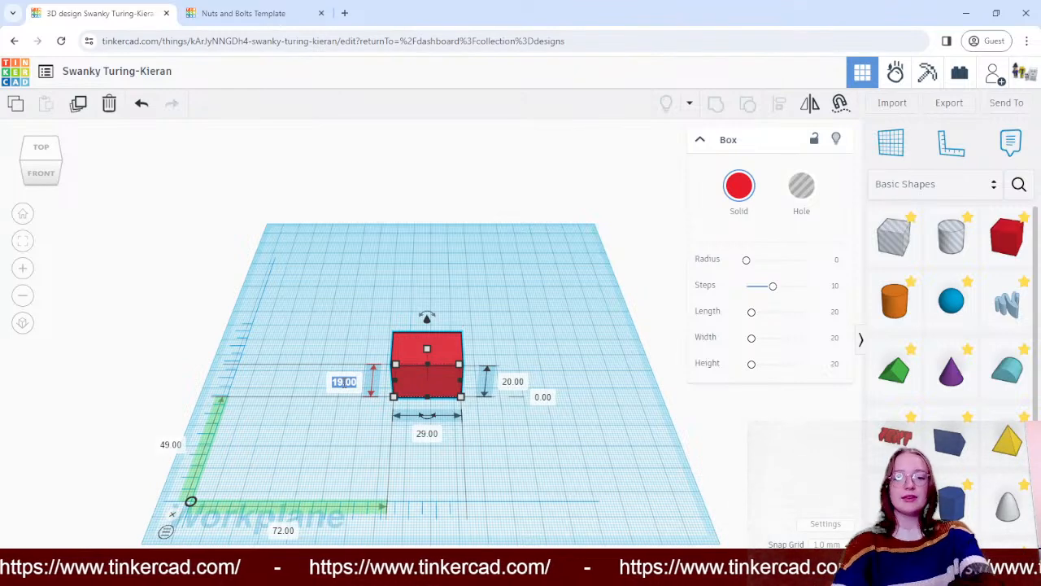
type("50")
key("Return")
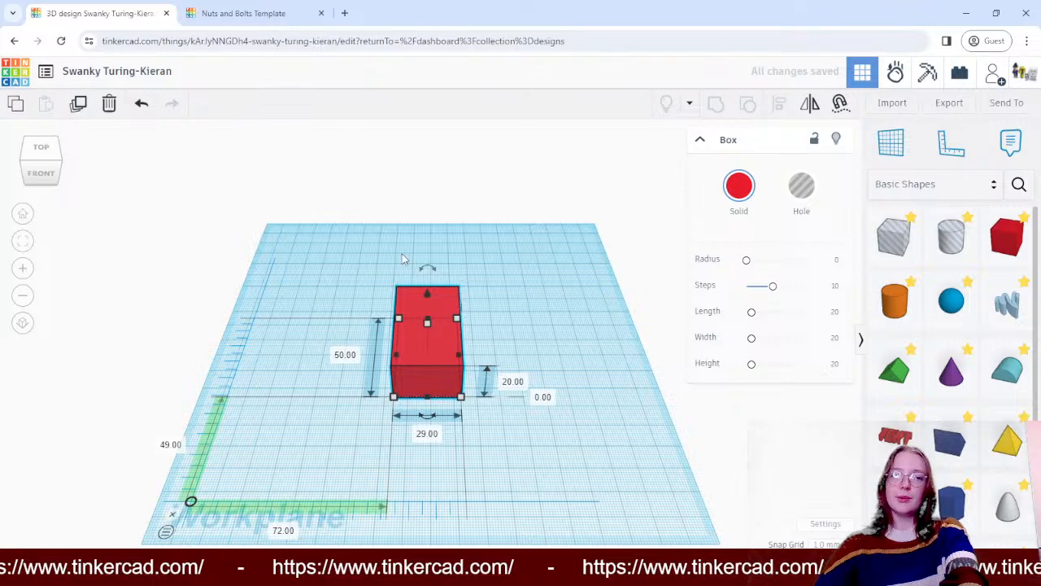
left_click(427, 434)
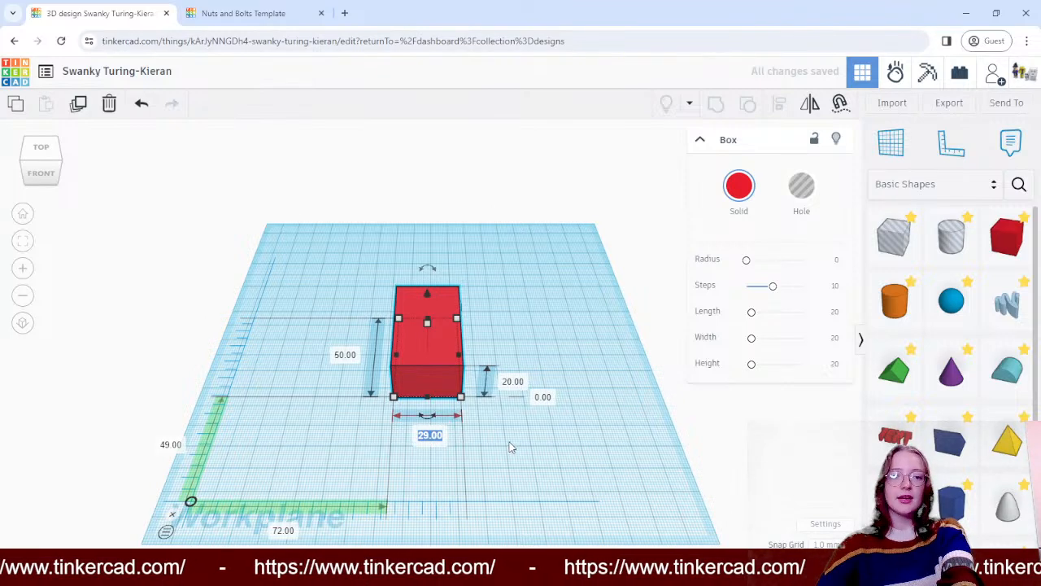
type("50")
key("Return")
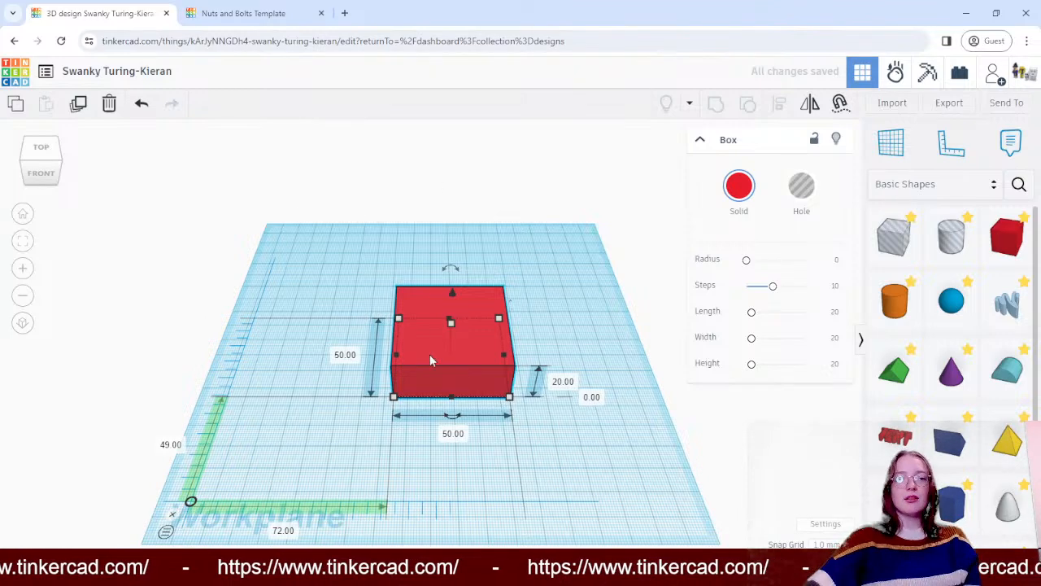
- Set the red box's height to 50 mm to make it a cube
left_click(565, 382)
type("5")
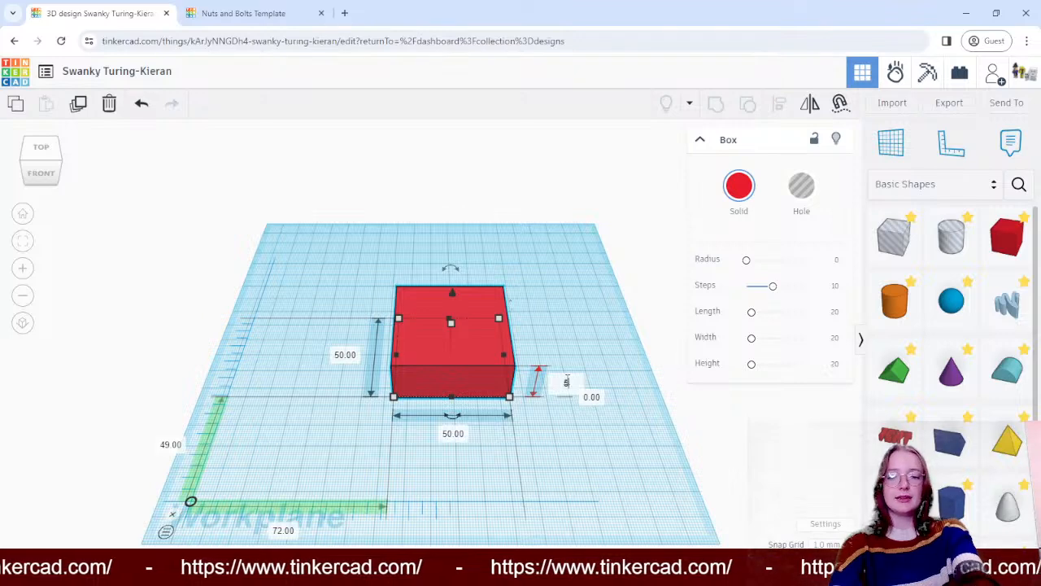
type("0")
key("Return")
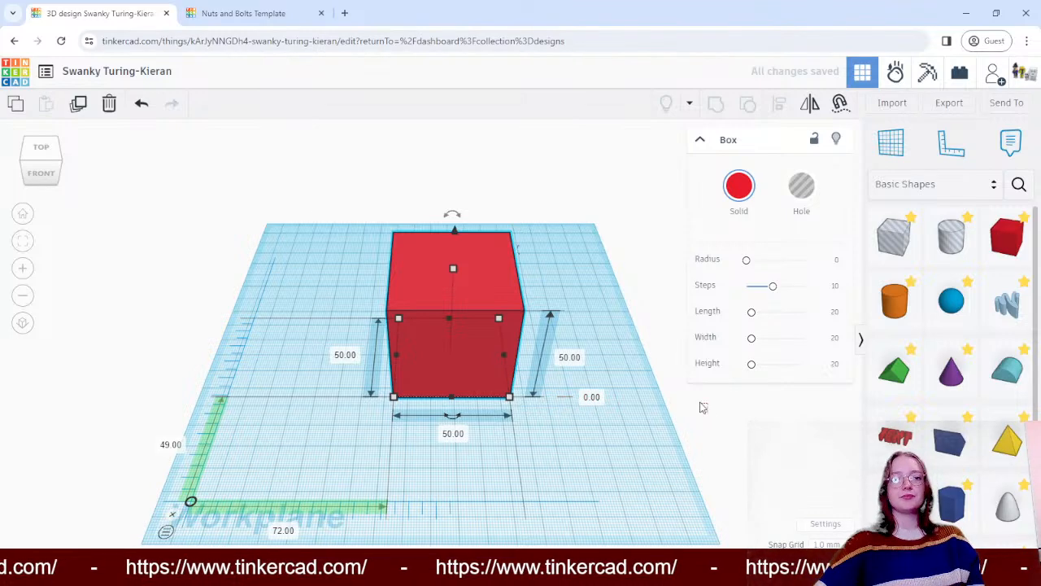
left_click(663, 358)
left_click(470, 318)
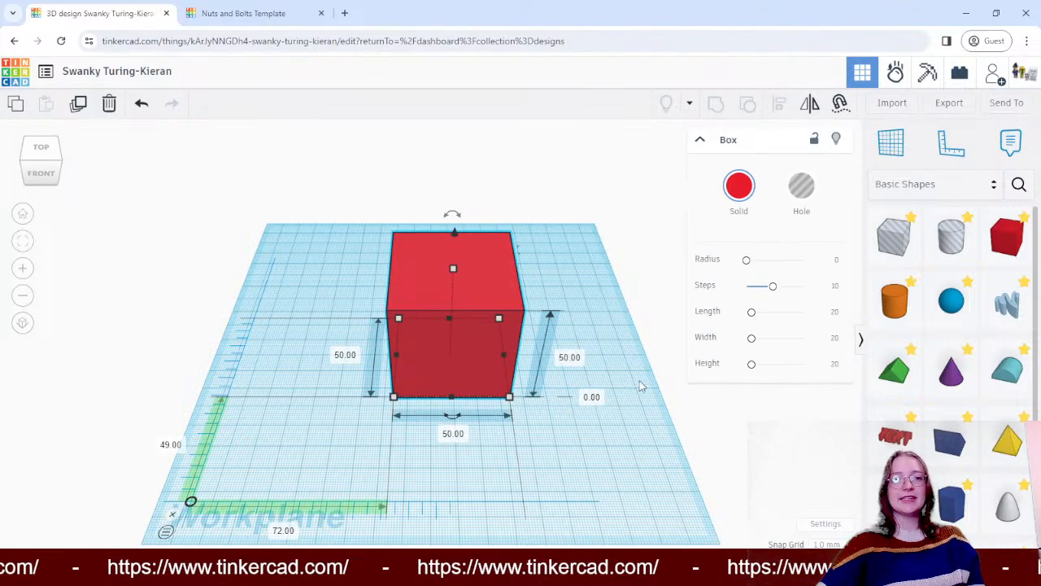
- Raise the red cube 25 mm above the workplane using its ruler elevation value
right_click_drag(653, 400, 653, 383)
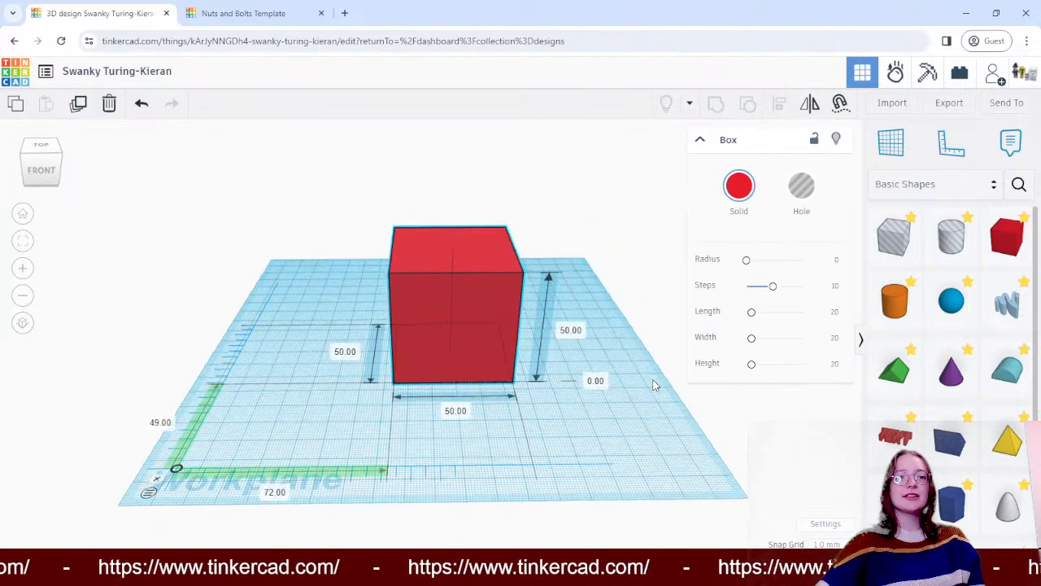
left_click(601, 382)
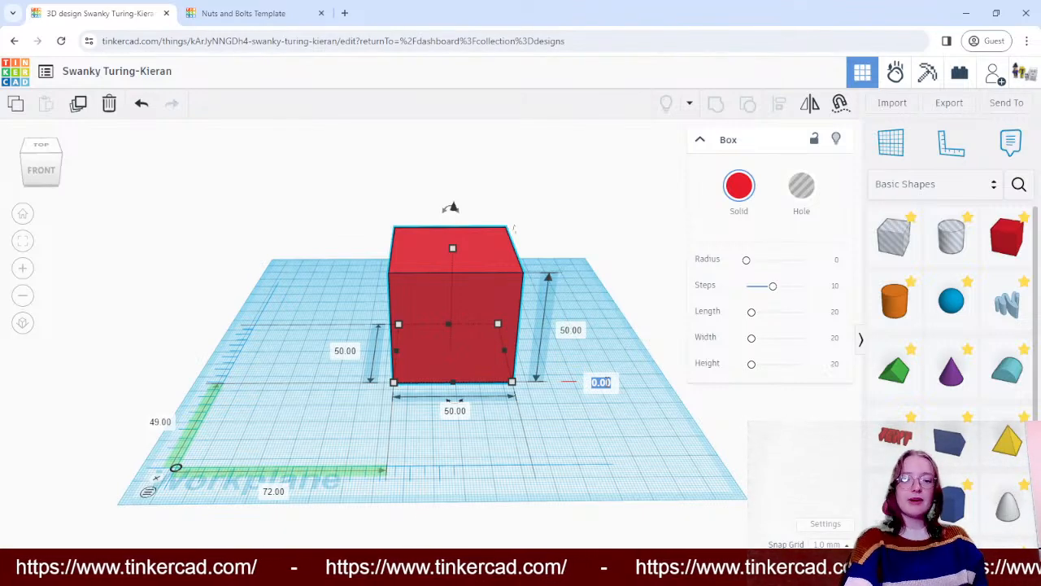
type("25")
key("Return")
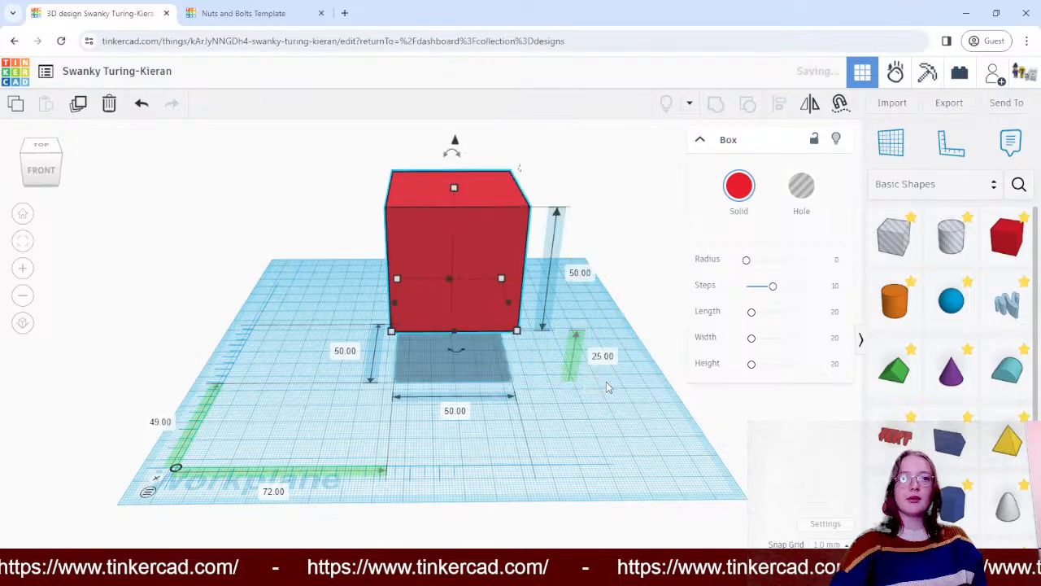
left_click(644, 249)
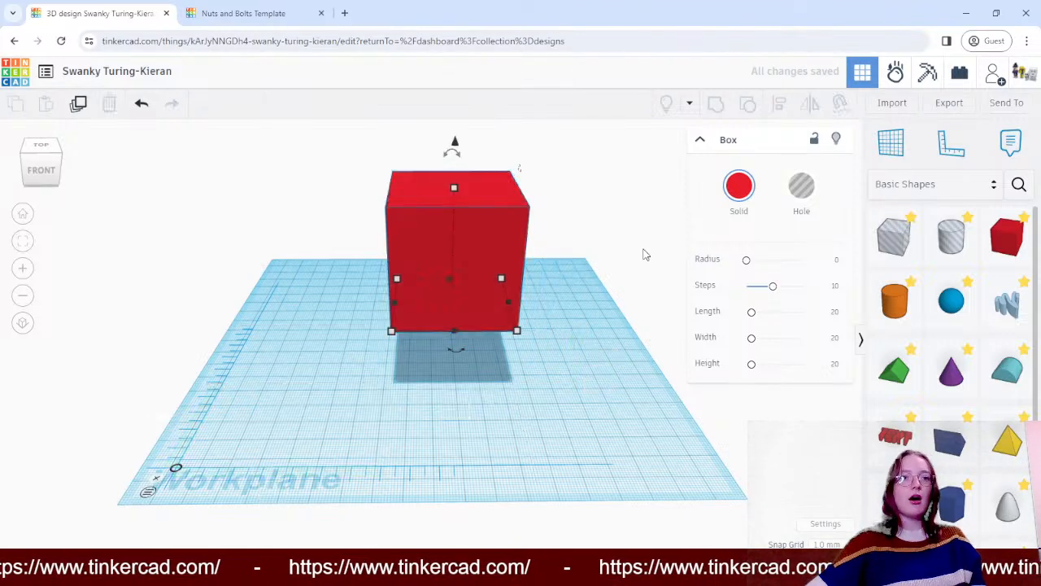
right_click_drag(647, 264, 667, 280)
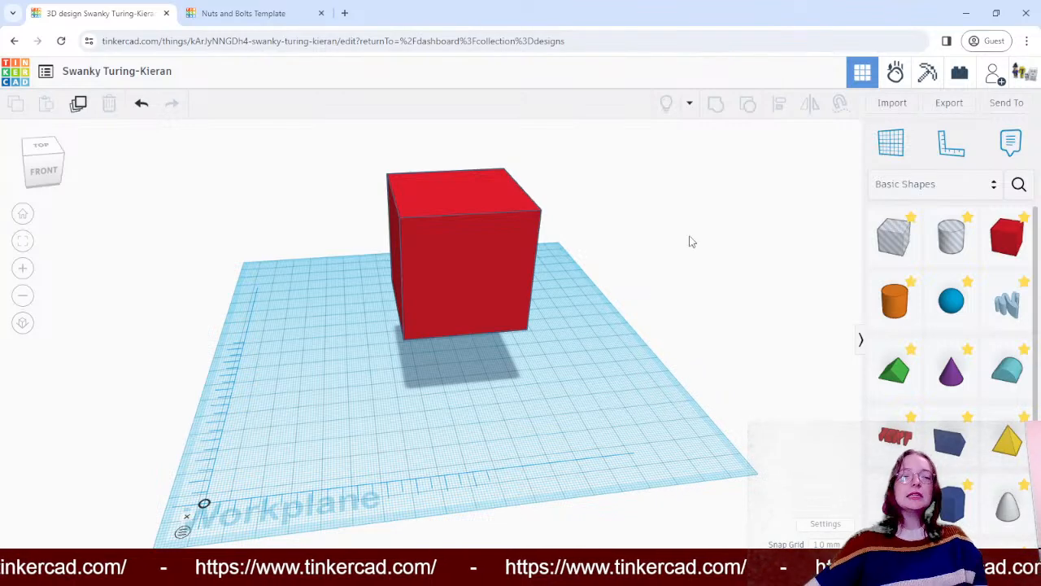
- Delete the raised red cube from the workplane
left_click(467, 204)
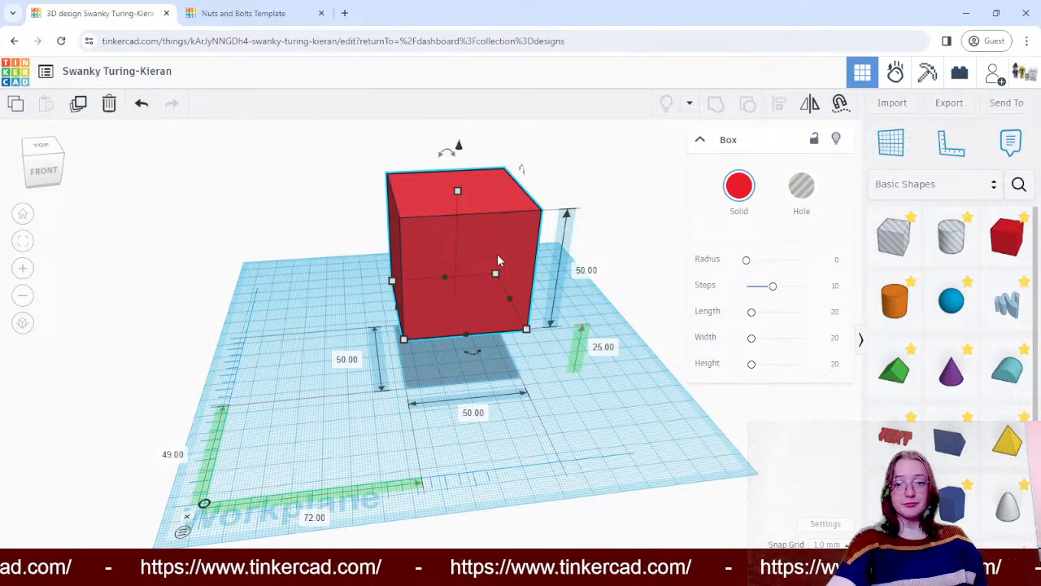
key("Delete")
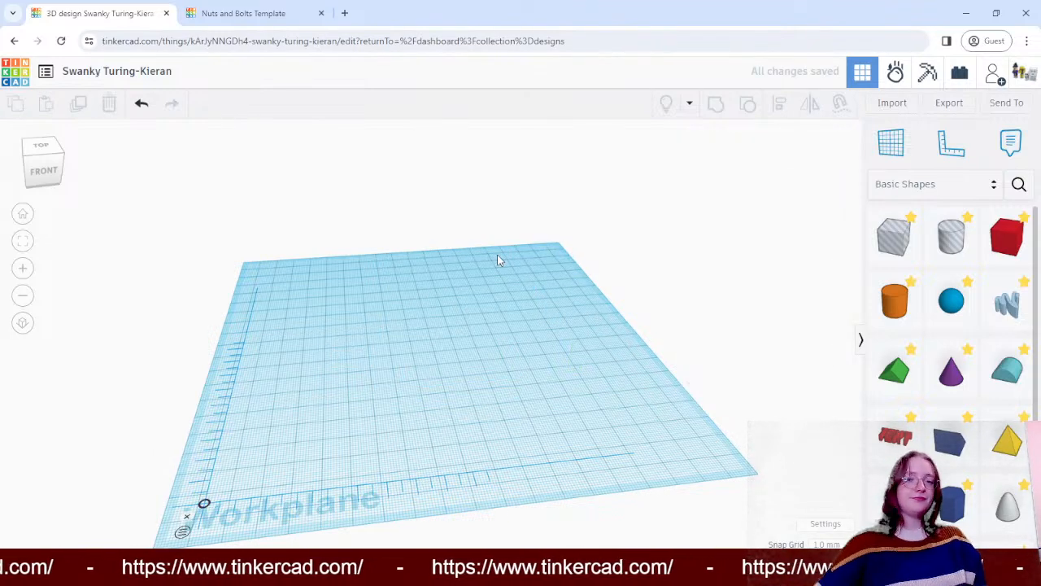
- Place a solid red box about 92 mm across and 61 mm back from the ruler's origin and delete it again
left_click(996, 244)
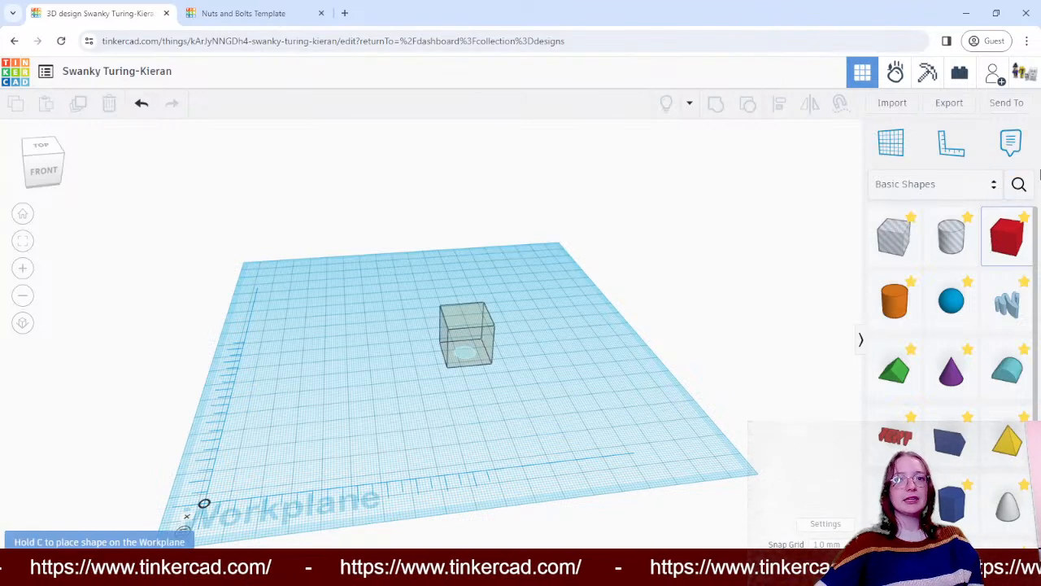
left_click(466, 342)
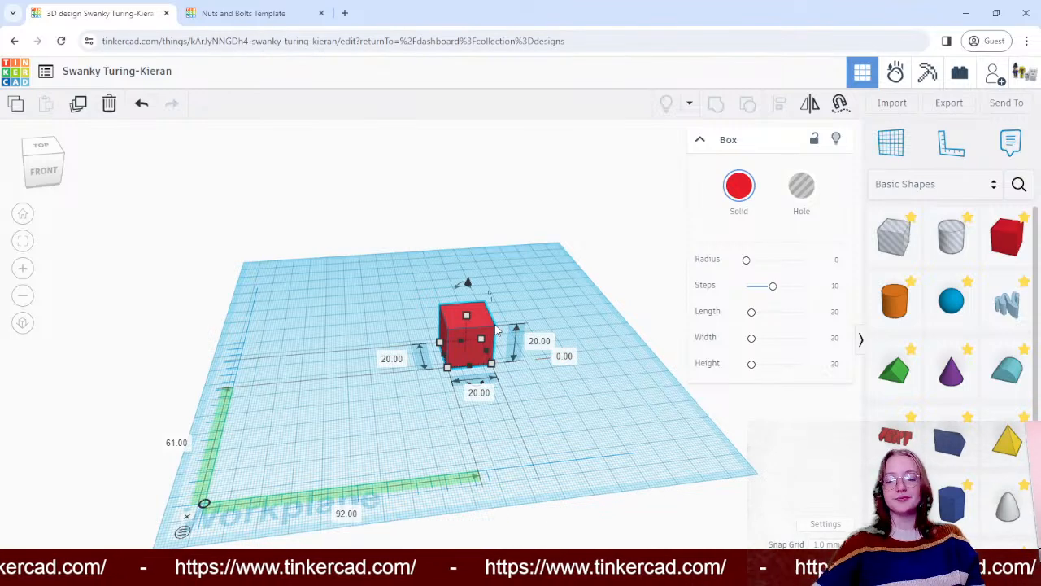
key("Delete")
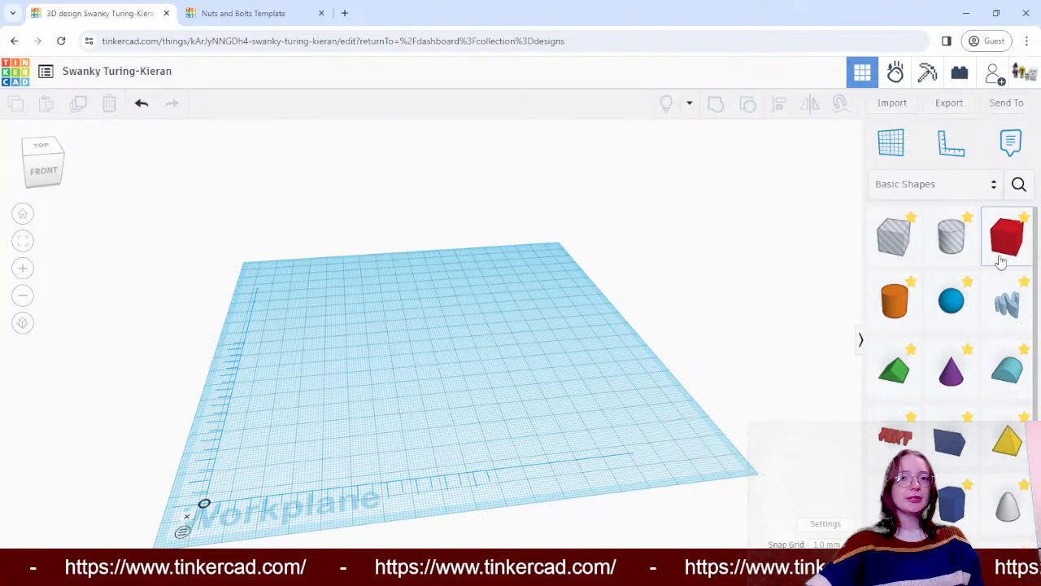
- Place a new red box about 85 mm across and 51 mm back from the ruler's origin and set its depth to 90 mm
left_click_drag(1005, 257, 411, 373)
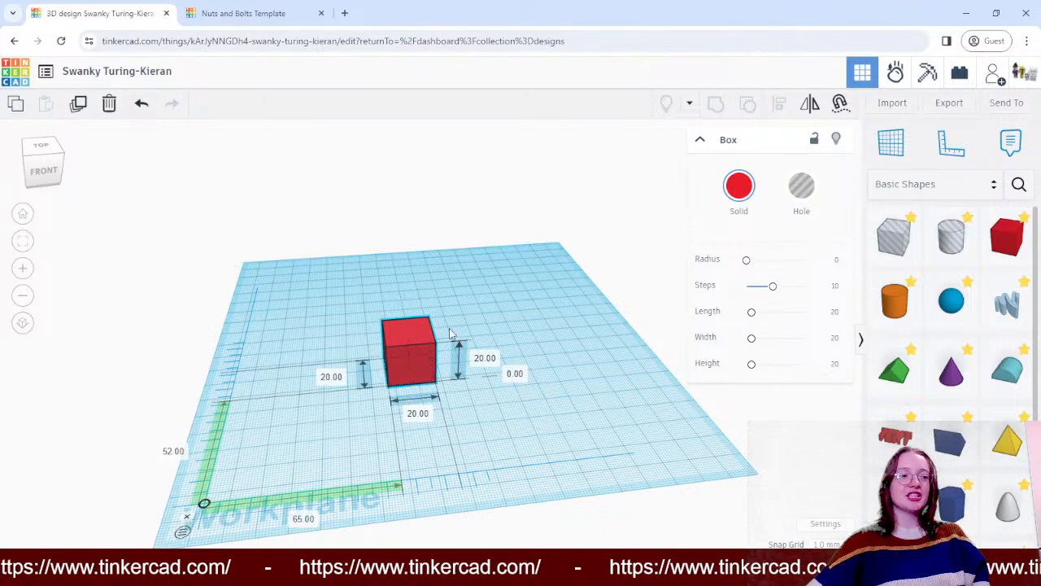
left_click_drag(415, 332, 468, 325)
left_click(384, 371)
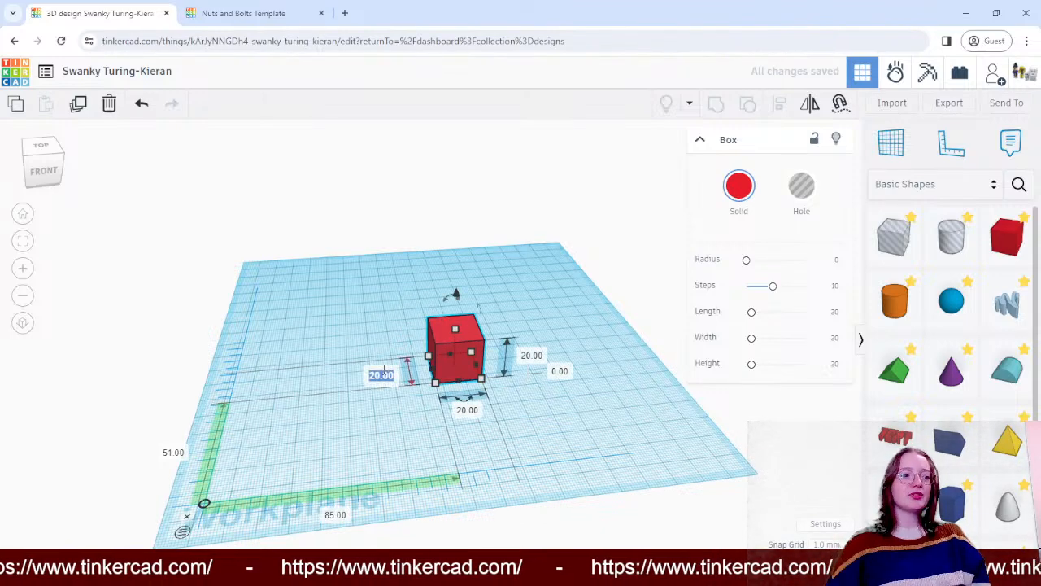
type("90")
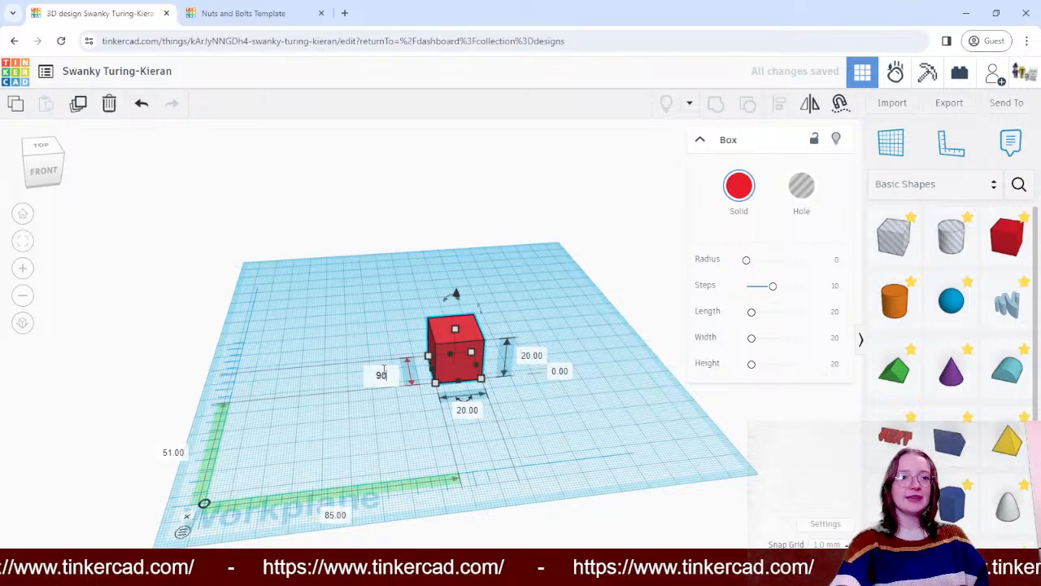
key("Return")
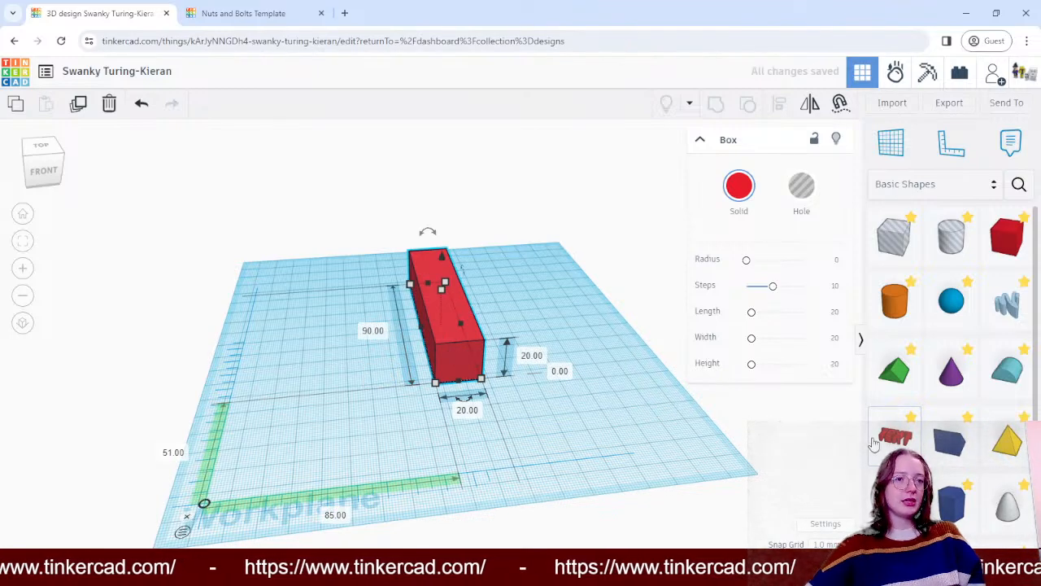
- Set the box's width to 90 mm and move it to about 49 mm across and 43 mm back from the ruler's origin
left_click(381, 330)
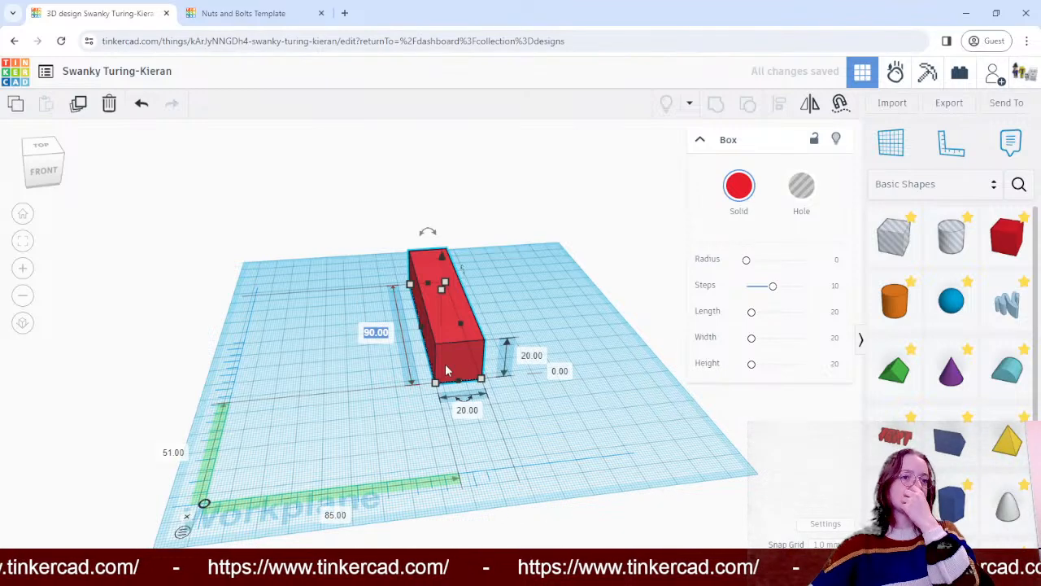
key("Tab")
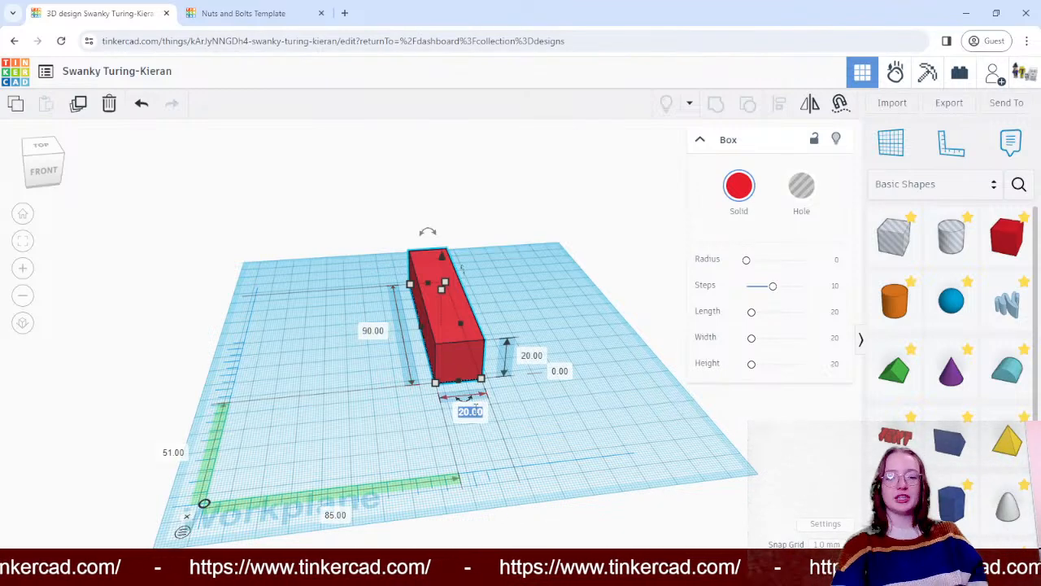
type("90")
key("Return")
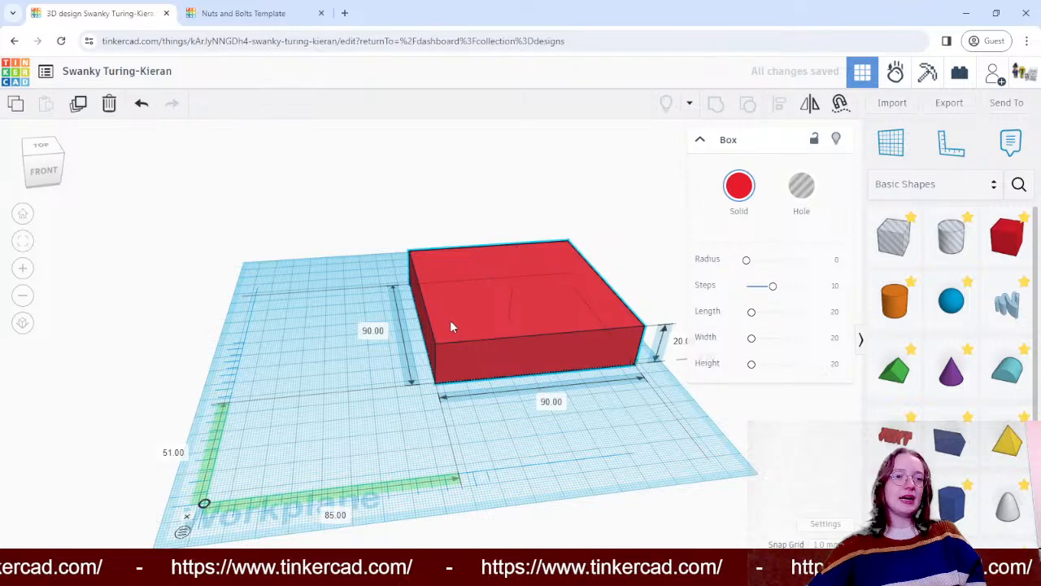
left_click_drag(452, 325, 401, 320)
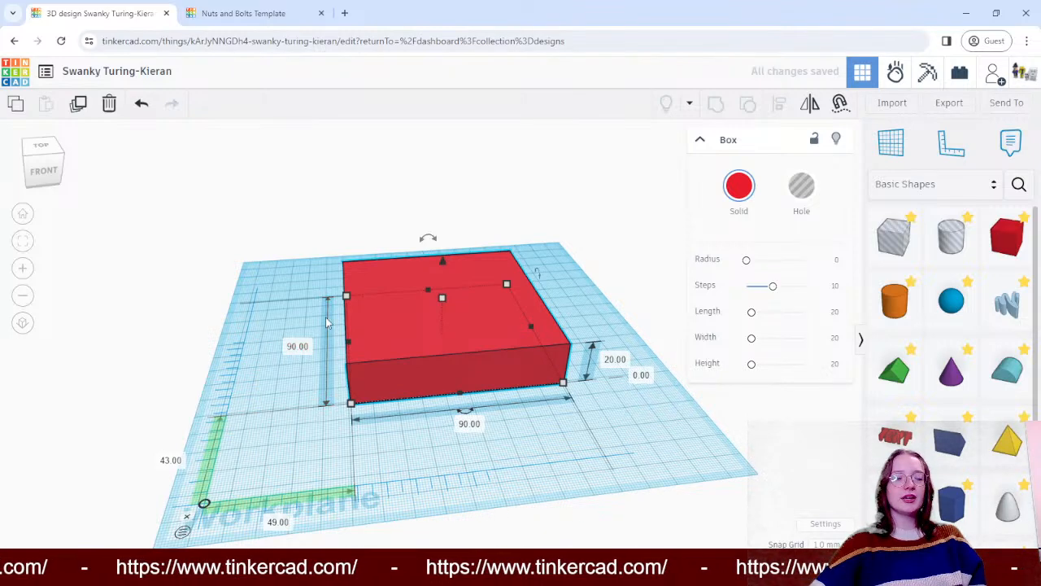
- Set the box's depth and height to 25 mm each and shift it slightly toward the back of the workplane
left_click(300, 347)
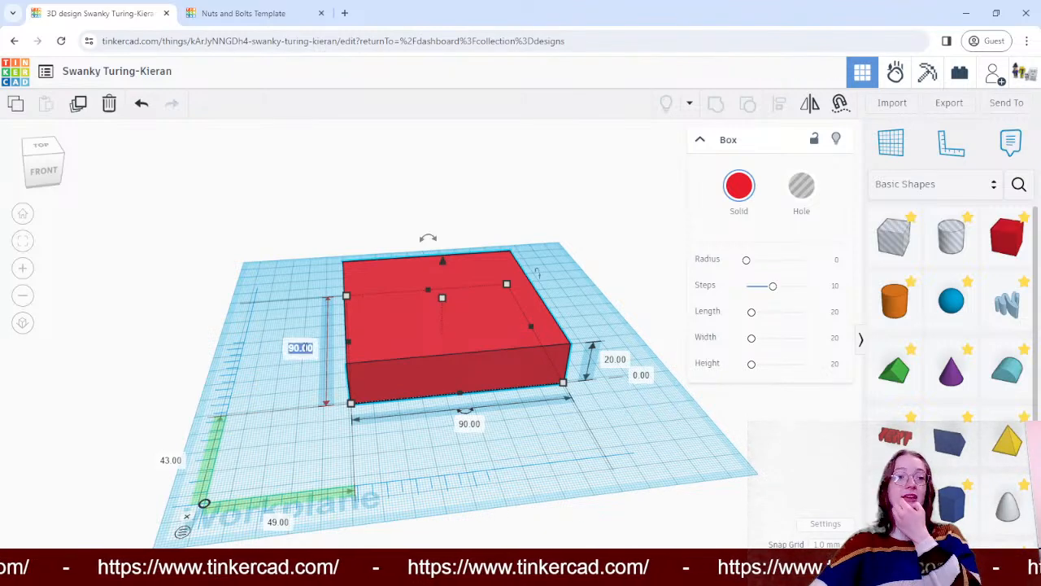
type("25")
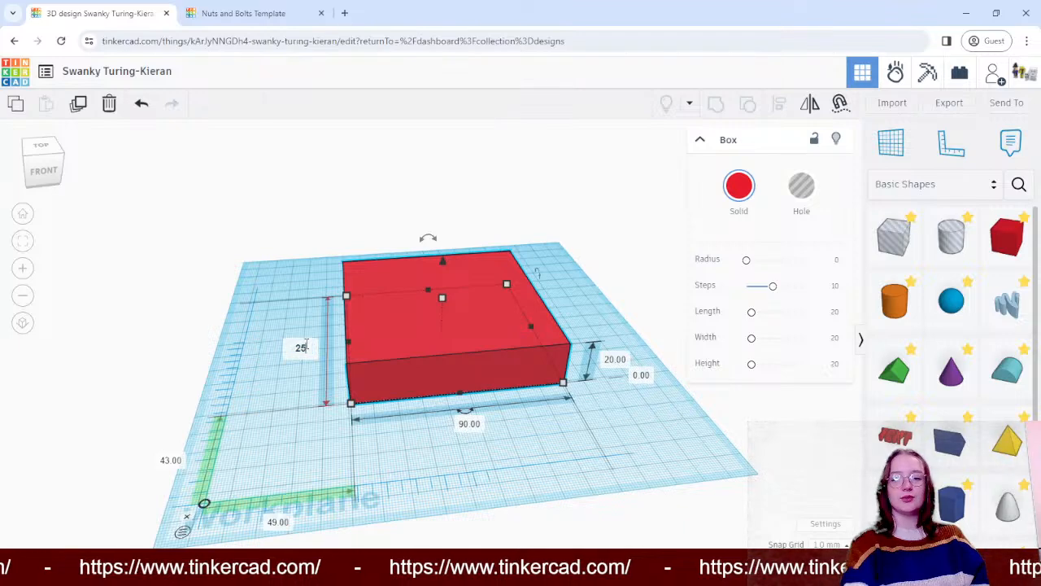
key("Return")
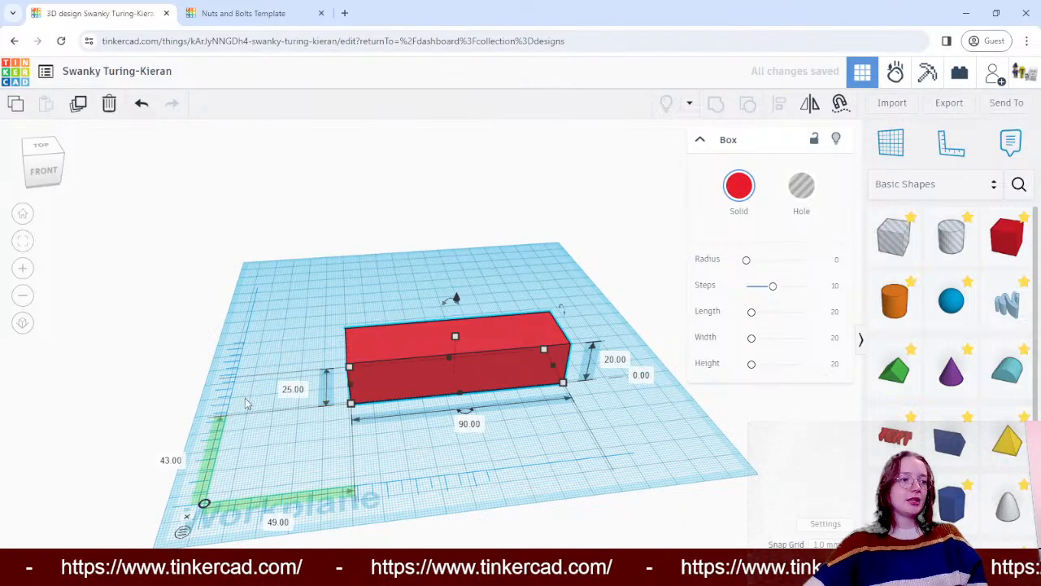
left_click(612, 360)
type("25")
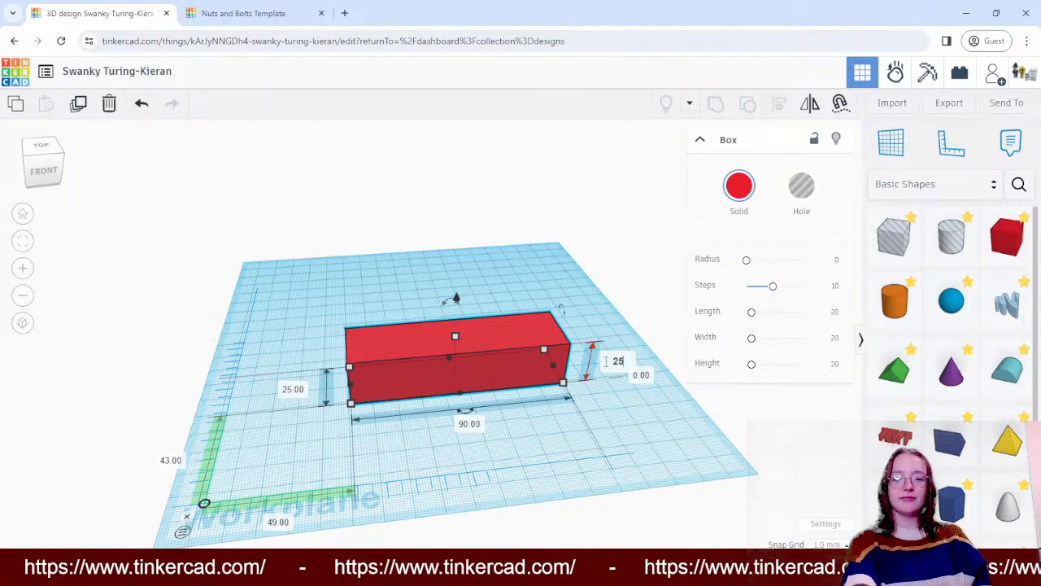
key("Return")
left_click_drag(536, 309, 510, 300)
left_click(262, 294)
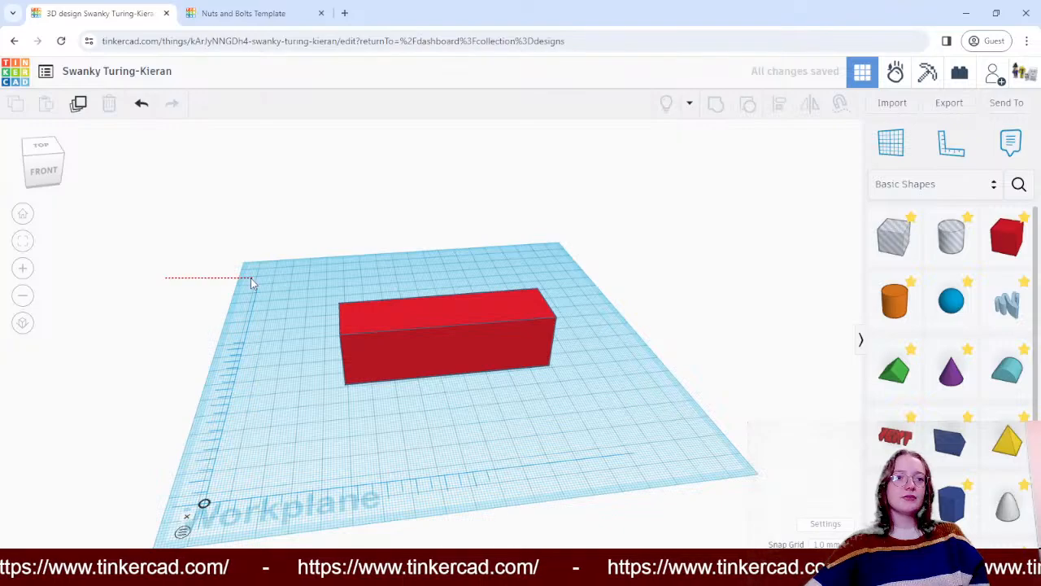
- Move the red box to about 47 mm across and 63 mm back from the ruler's origin
right_click_drag(255, 281, 423, 360)
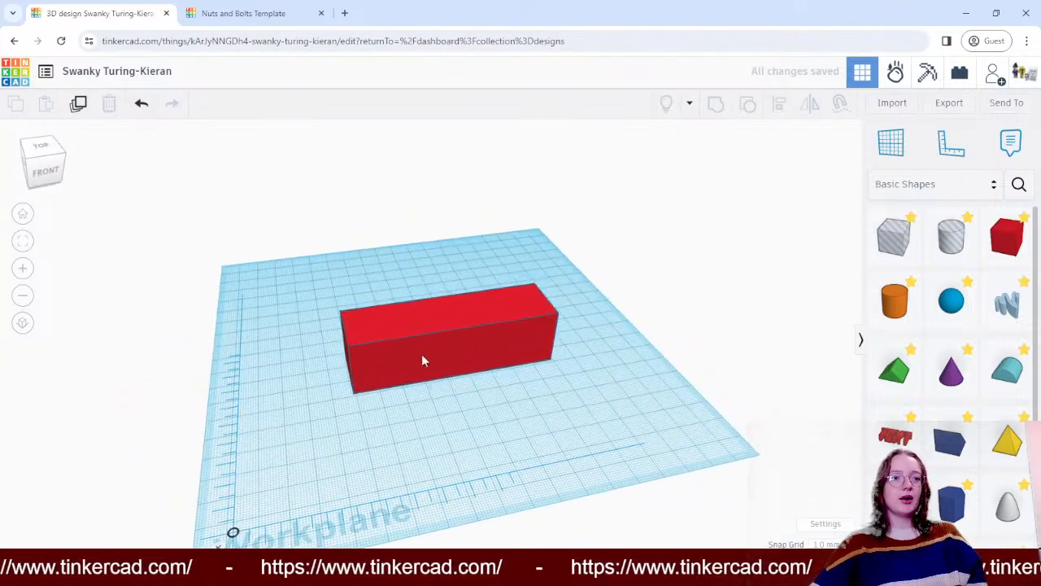
left_click(408, 355)
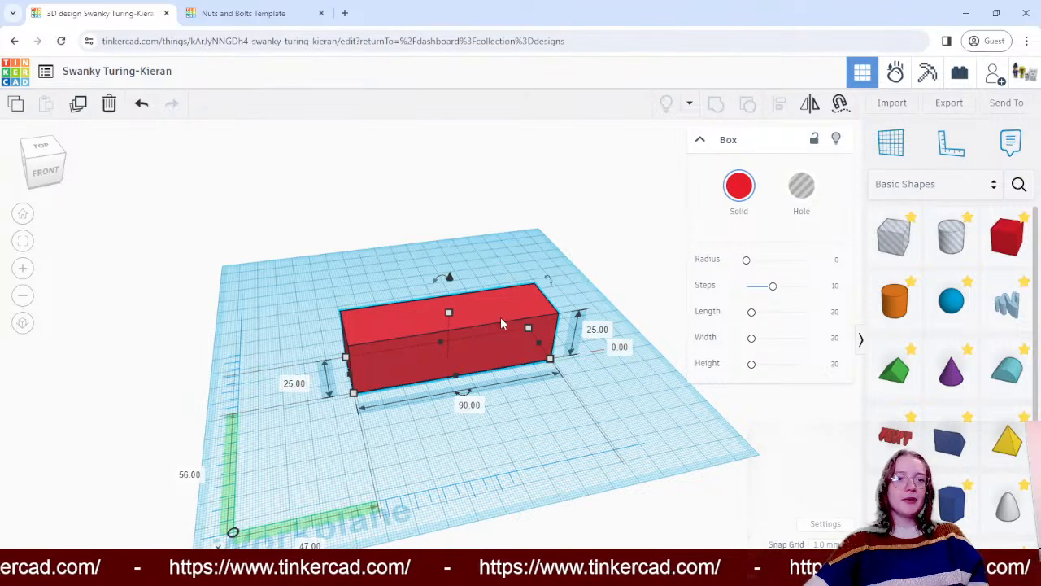
left_click_drag(501, 323, 499, 311)
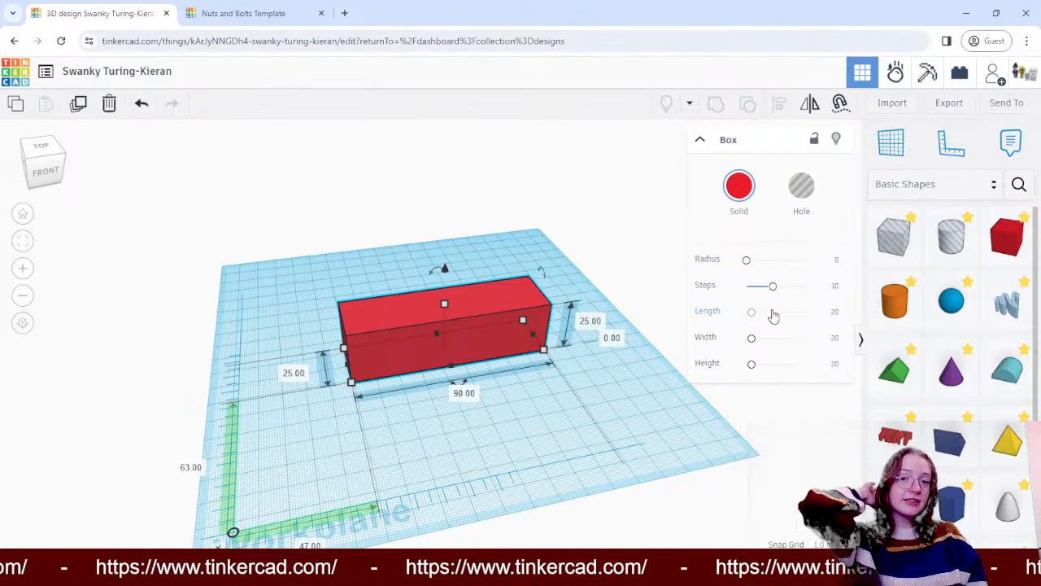
- Add a solid round roof shape in front of the red box and move it beside the box, about 44 mm back from the ruler's origin
scroll(903, 313, "down", 3)
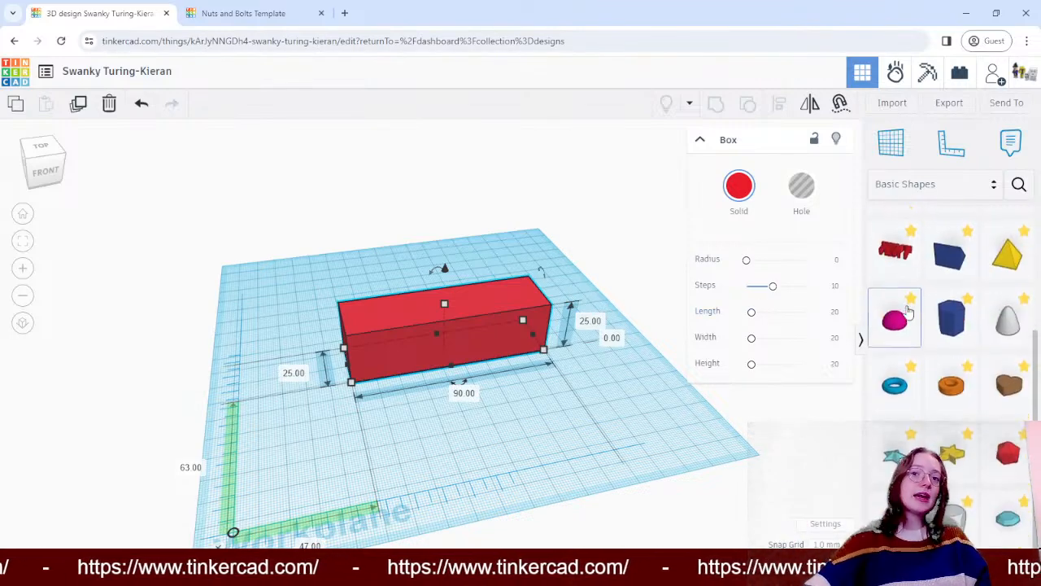
scroll(980, 370, "up", 3)
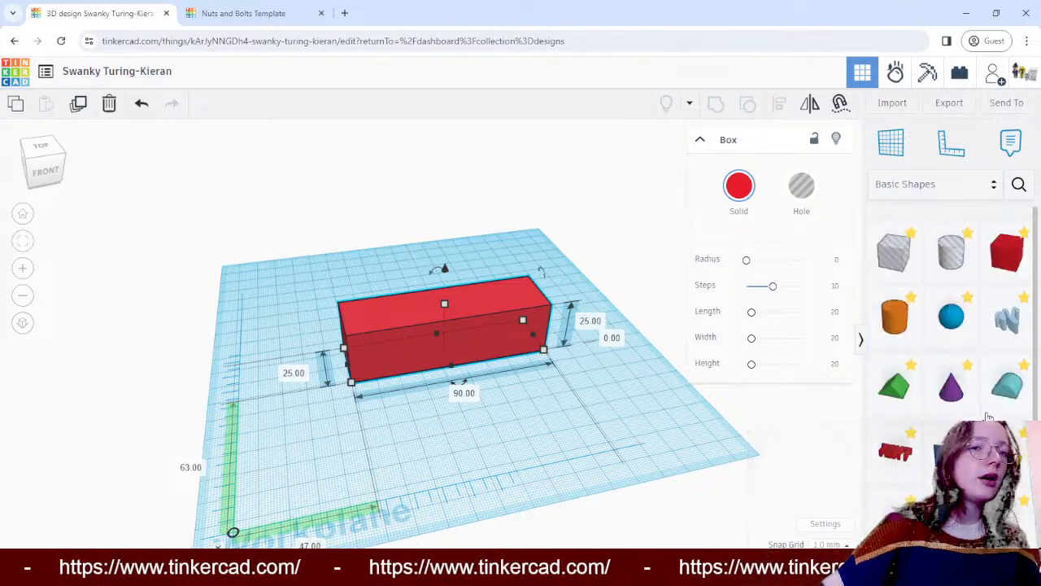
left_click_drag(1005, 372, 419, 427)
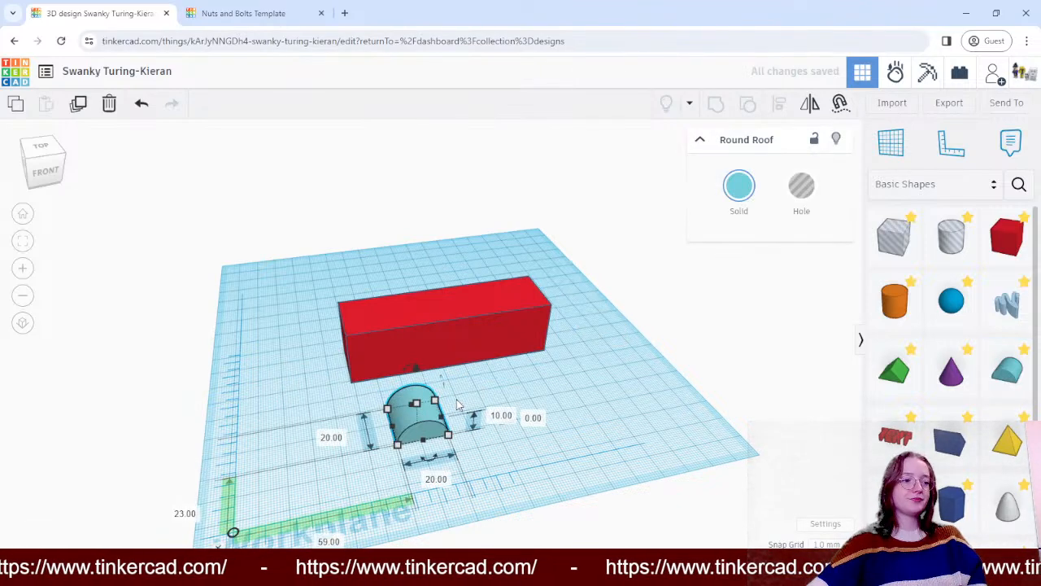
left_click_drag(436, 413, 300, 408)
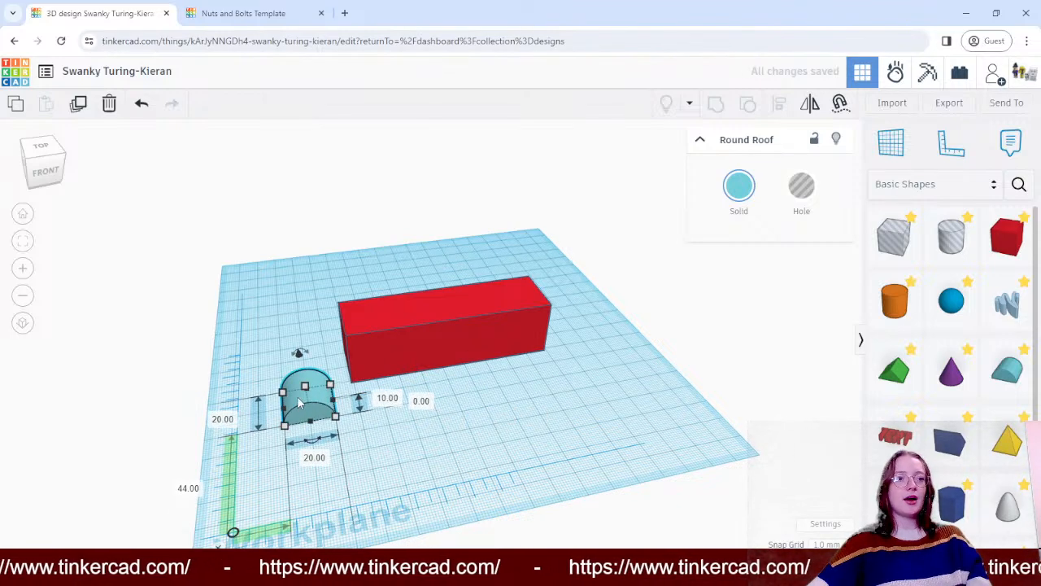
- Set the round roof's width to 25 mm and depth to 90 mm, and shift it to about 55 mm back from the ruler's origin
left_click(316, 458)
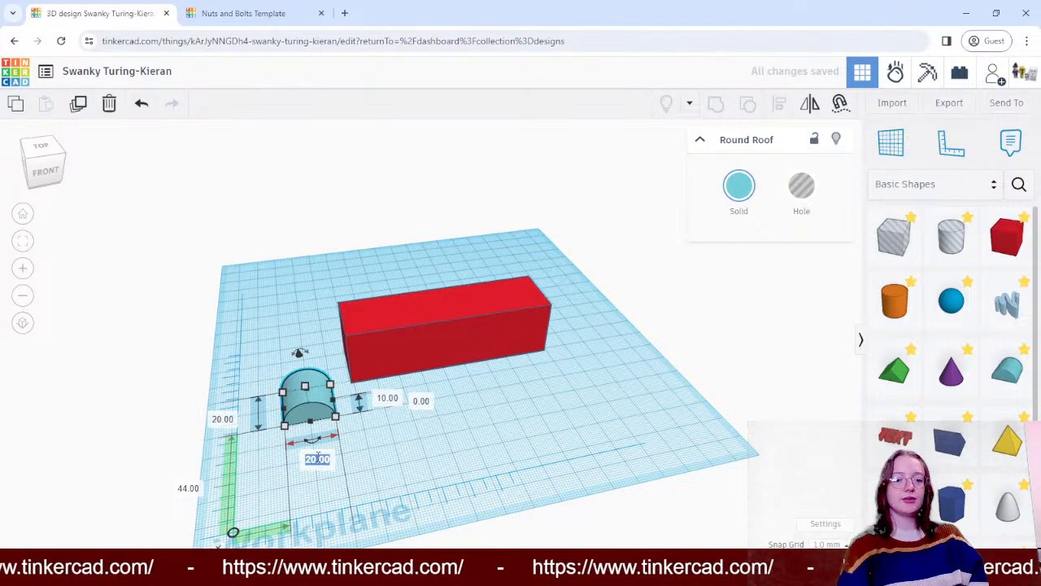
type("25")
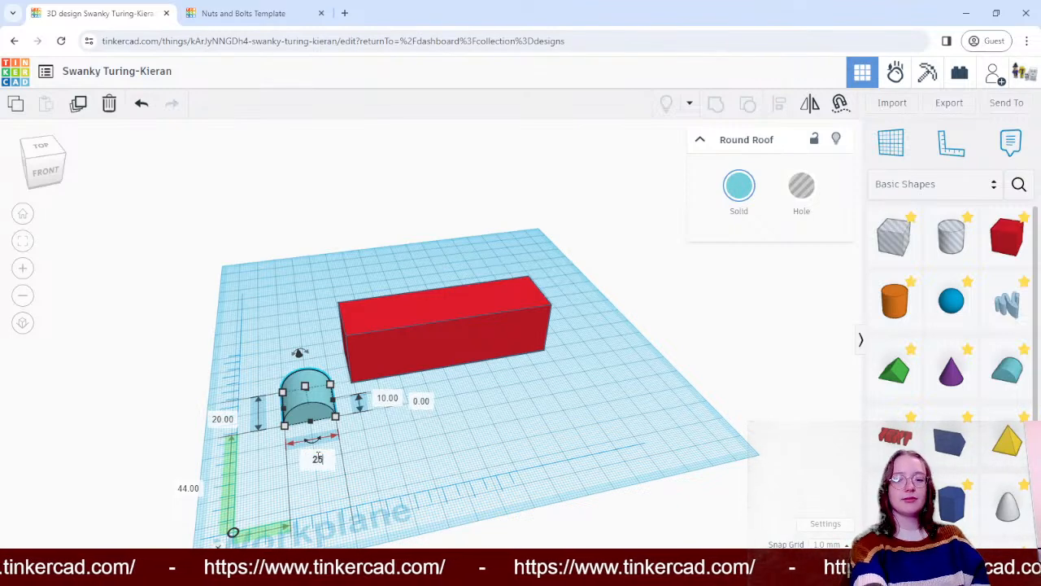
key("Return")
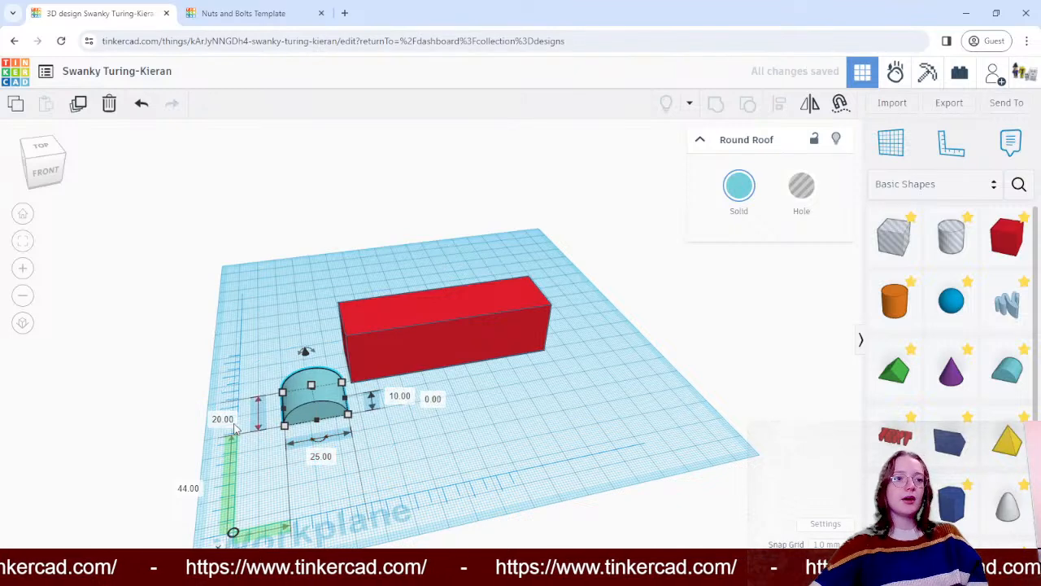
left_click(224, 423)
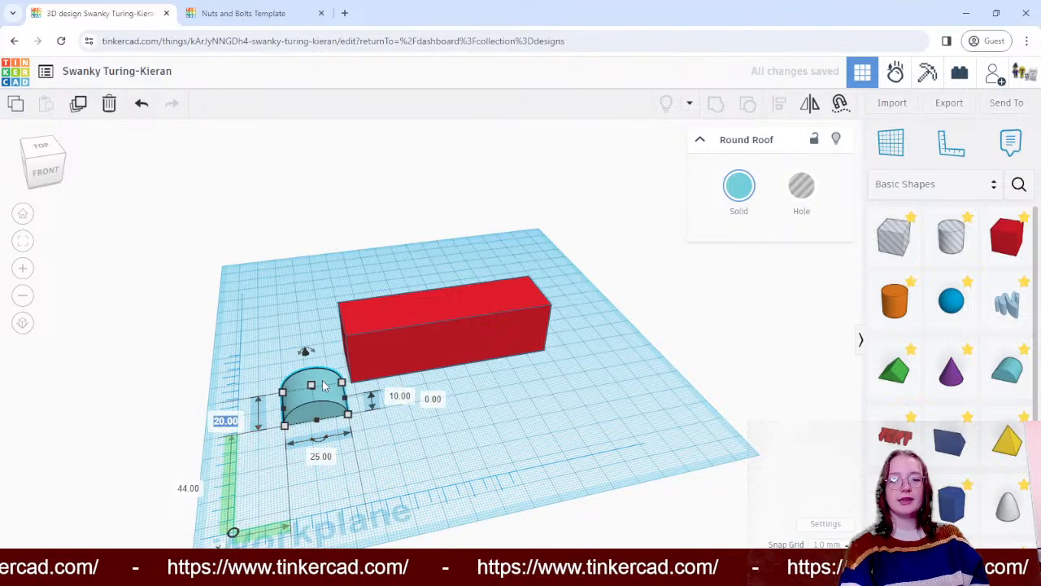
type("90")
key("Return")
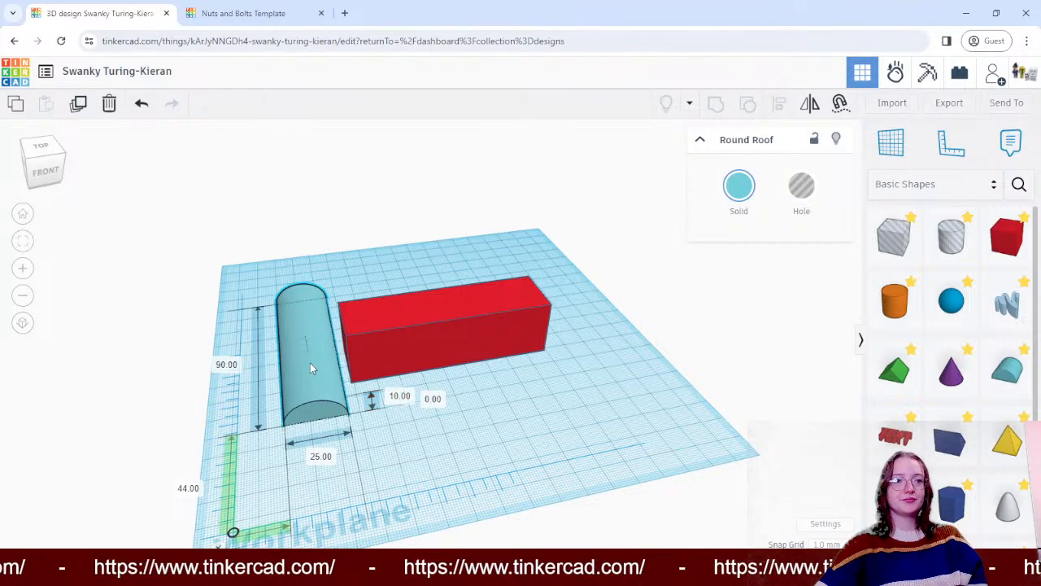
mouse_move(310, 363)
left_mouse_down()
mouse_move(286, 348)
mouse_move(321, 390)
mouse_move(308, 330)
mouse_move(299, 348)
left_mouse_up()
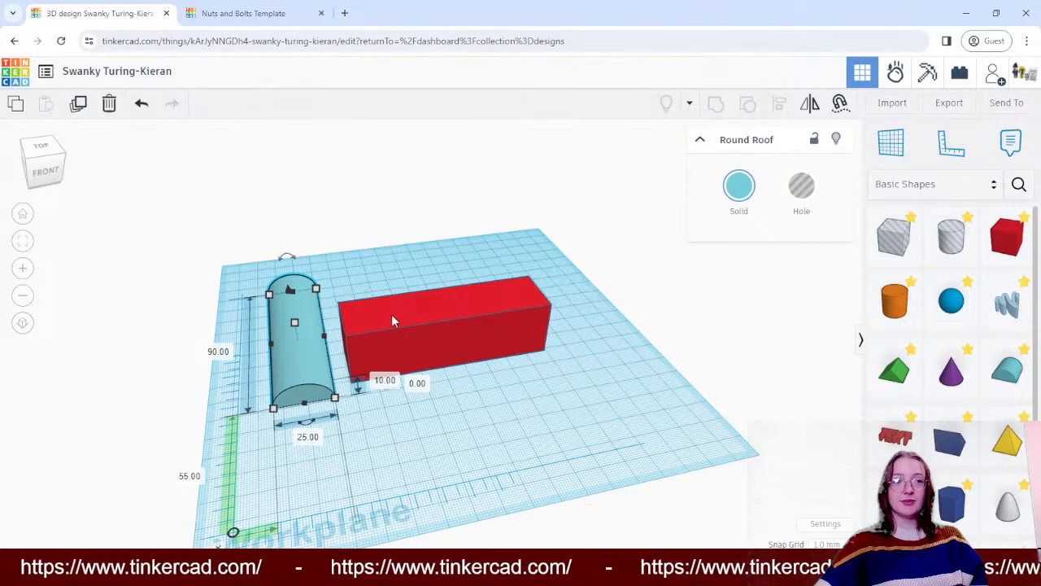
- Raise the round roof to 25 mm above the workplane, matching the red box's height
left_click(418, 387)
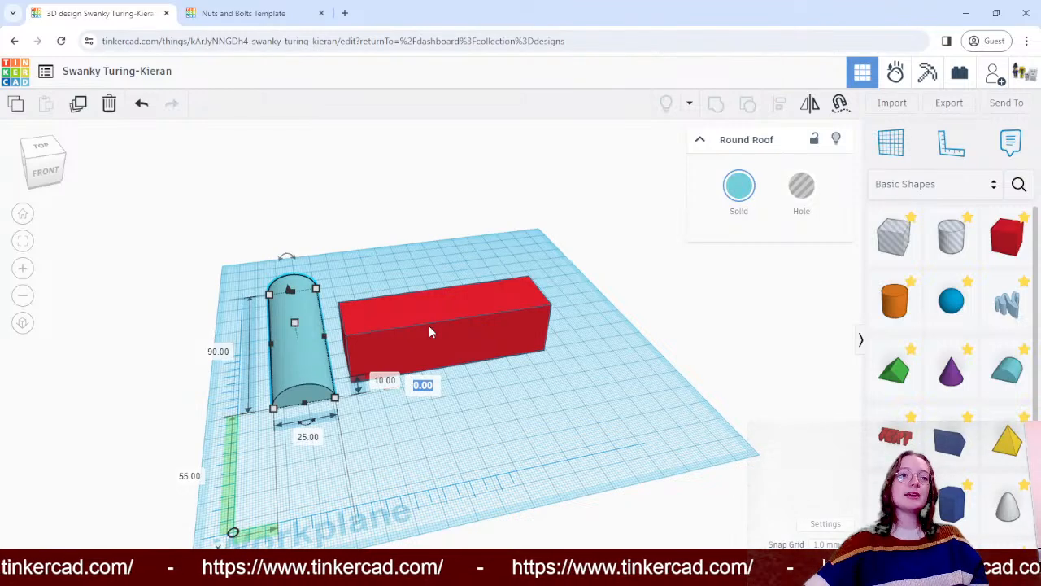
left_click(493, 324)
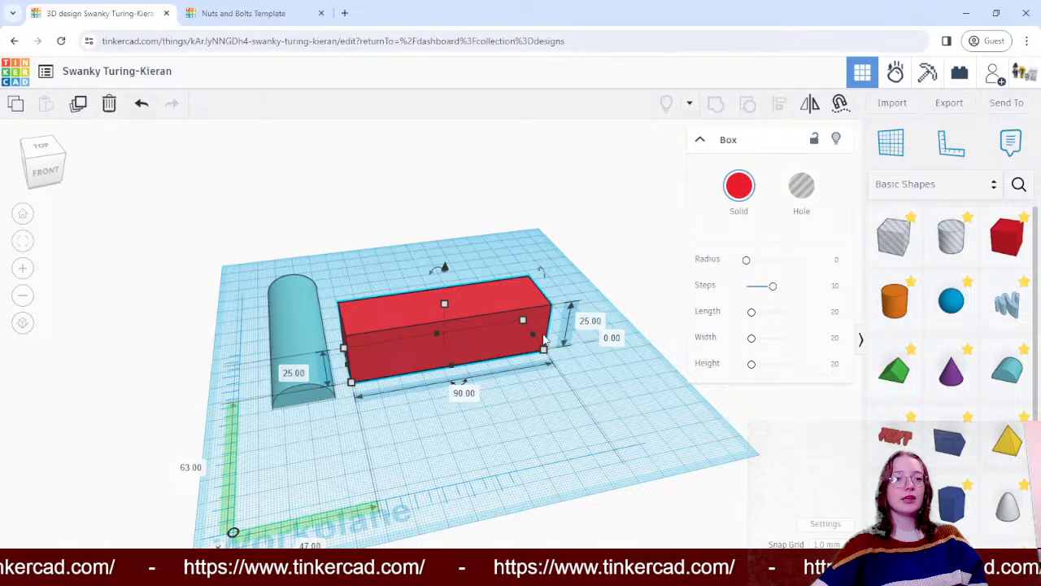
left_click(304, 316)
left_click(416, 384)
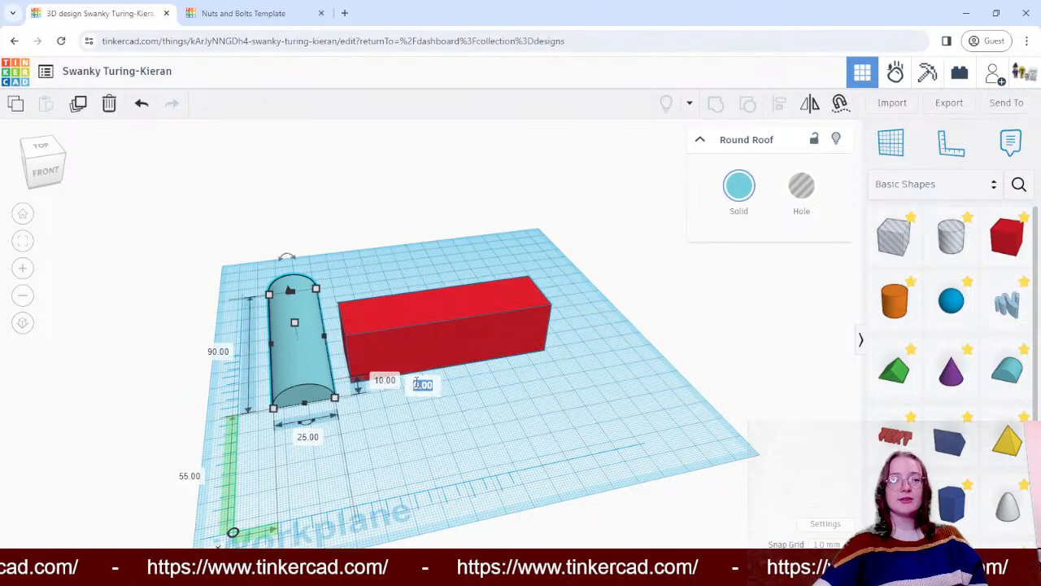
type("25")
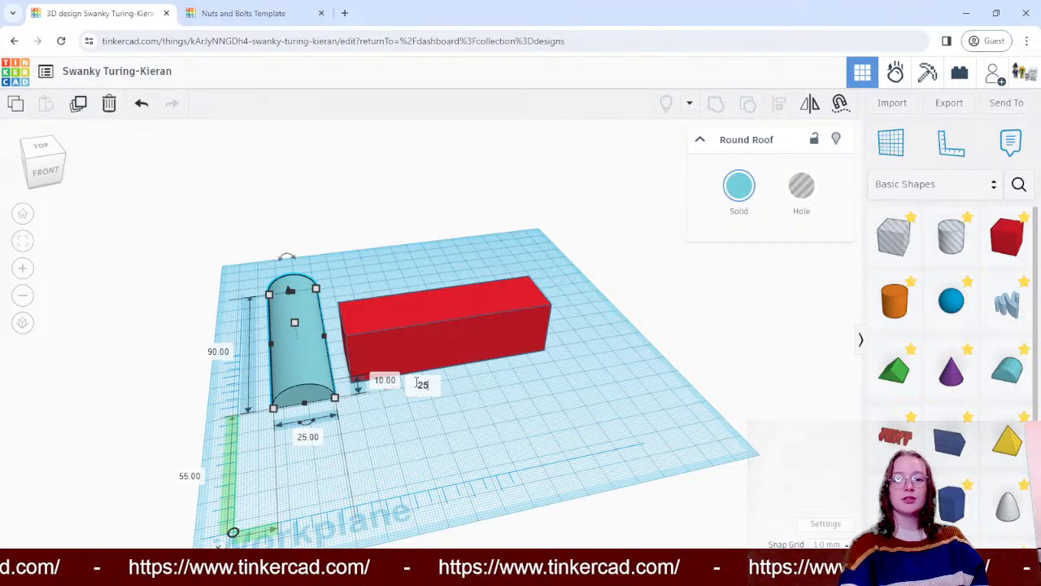
key("Return")
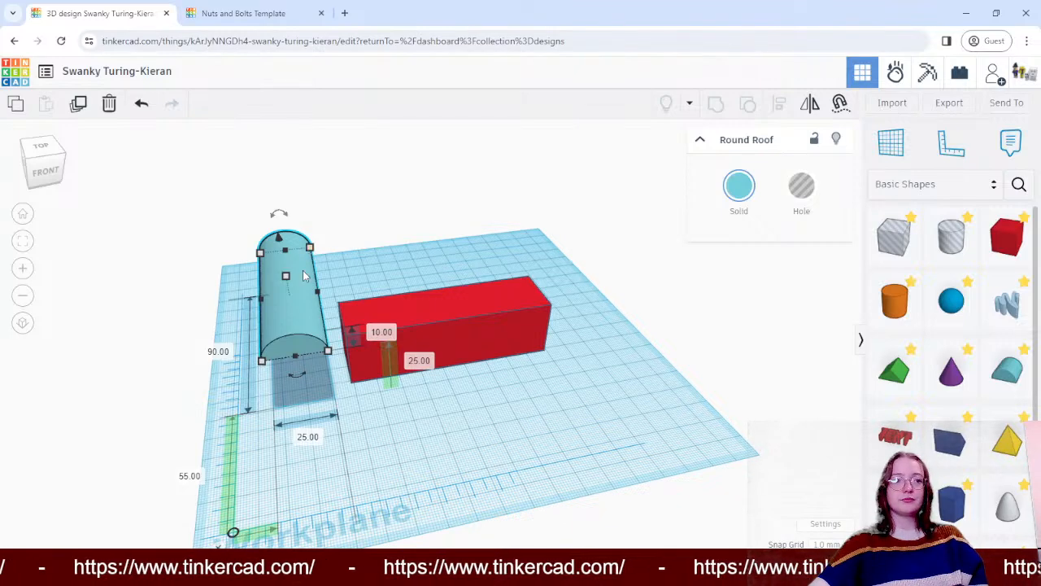
- Rotate the round roof a quarter turn on the workplane plane and place it on the red box, about 47 mm across and 63 mm back
left_click_drag(303, 276, 445, 261)
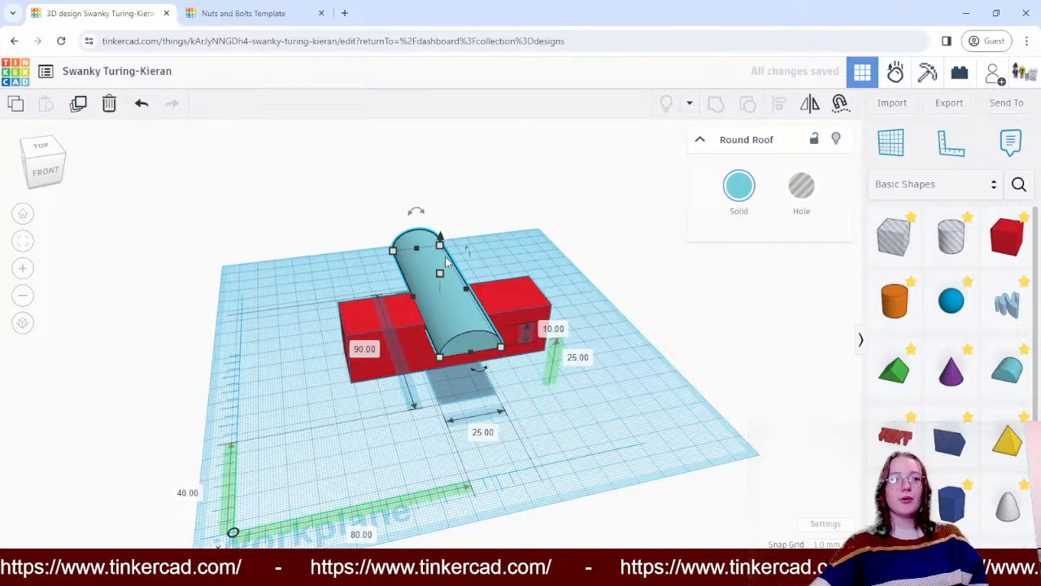
mouse_move(483, 374)
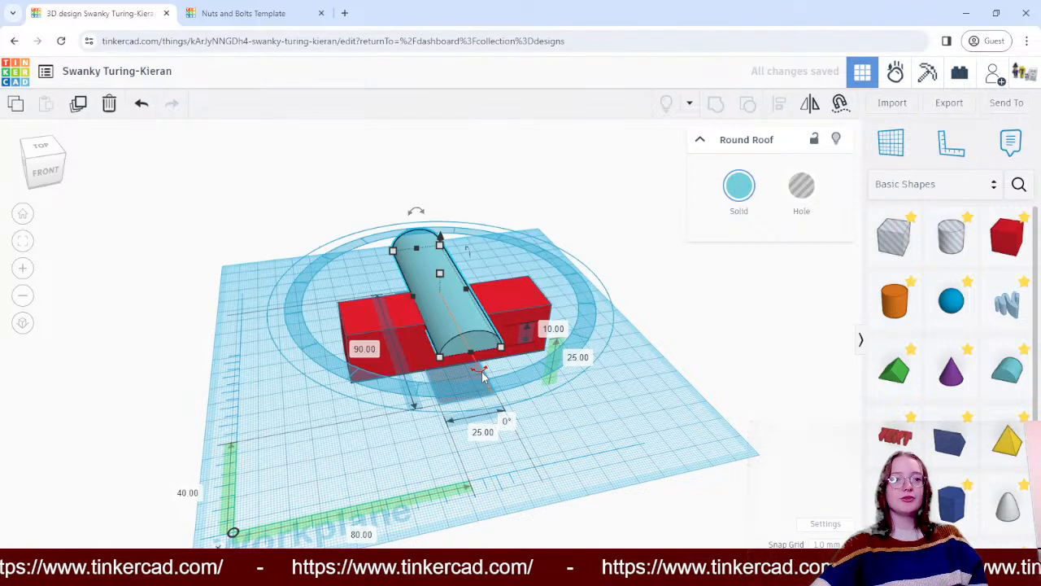
mouse_move(425, 215)
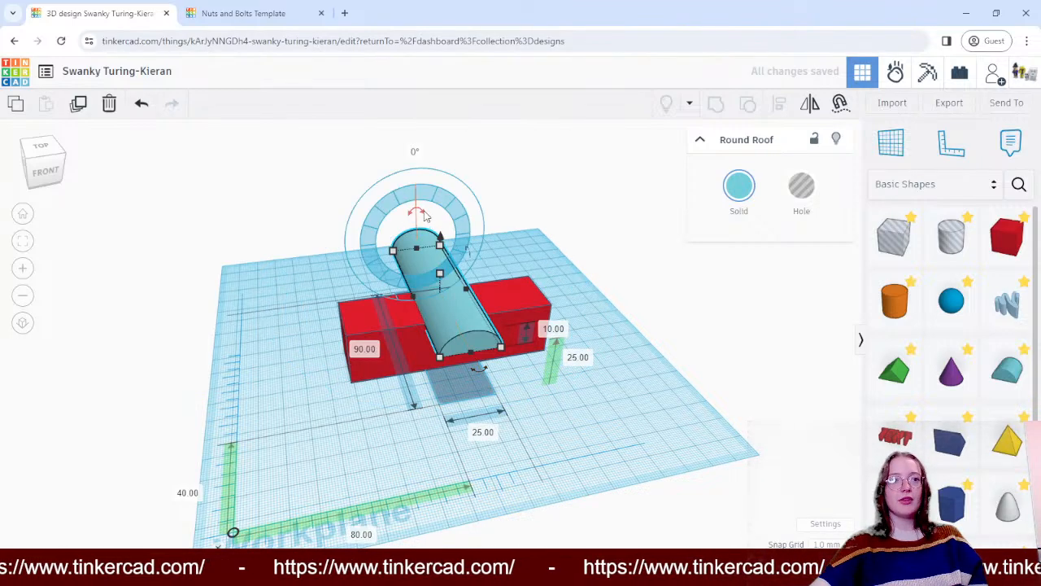
left_click_drag(425, 216, 416, 195)
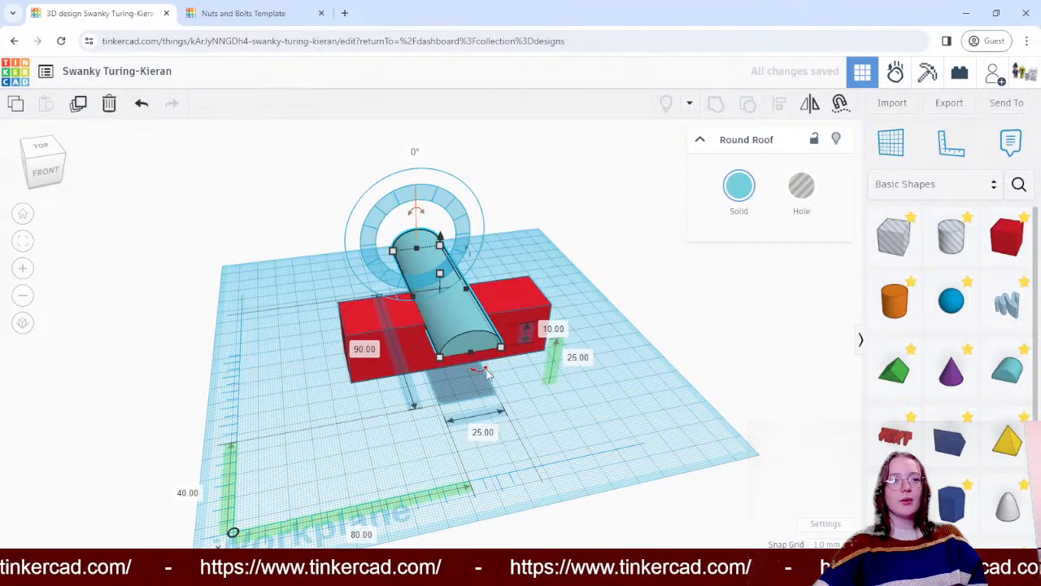
left_click_drag(485, 373, 269, 323)
mouse_move(492, 281)
left_mouse_down()
mouse_move(530, 284)
mouse_move(497, 316)
mouse_move(484, 292)
left_mouse_up()
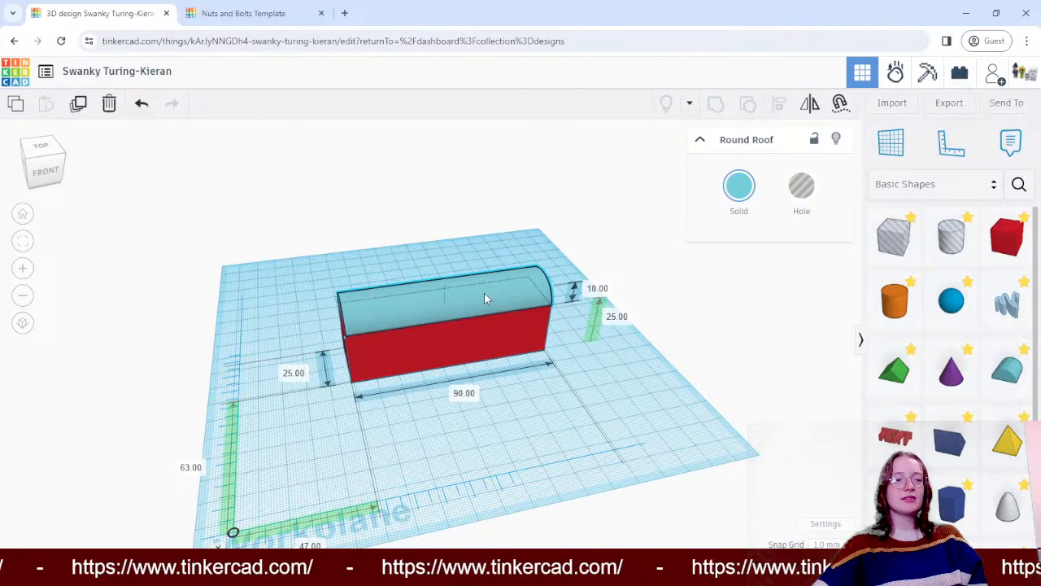
- Shift the round roof out of line with the box, to about 73 mm back from the ruler's origin
left_click(291, 249)
right_click_drag(290, 249, 298, 283)
left_click_drag(441, 323, 433, 308)
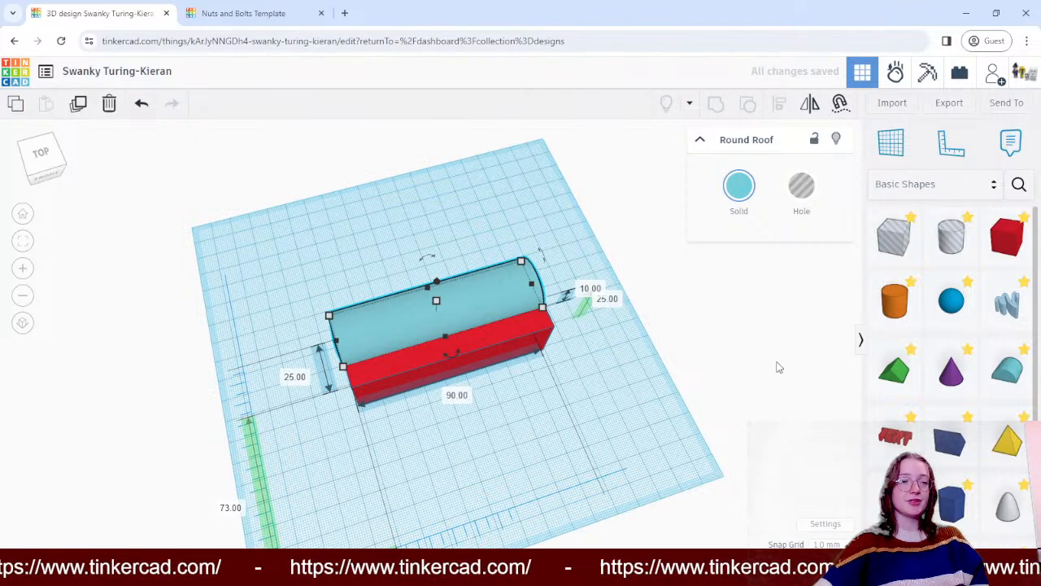
- Select the round roof and red box together and align their centres across their 25 mm depth
left_click(741, 311)
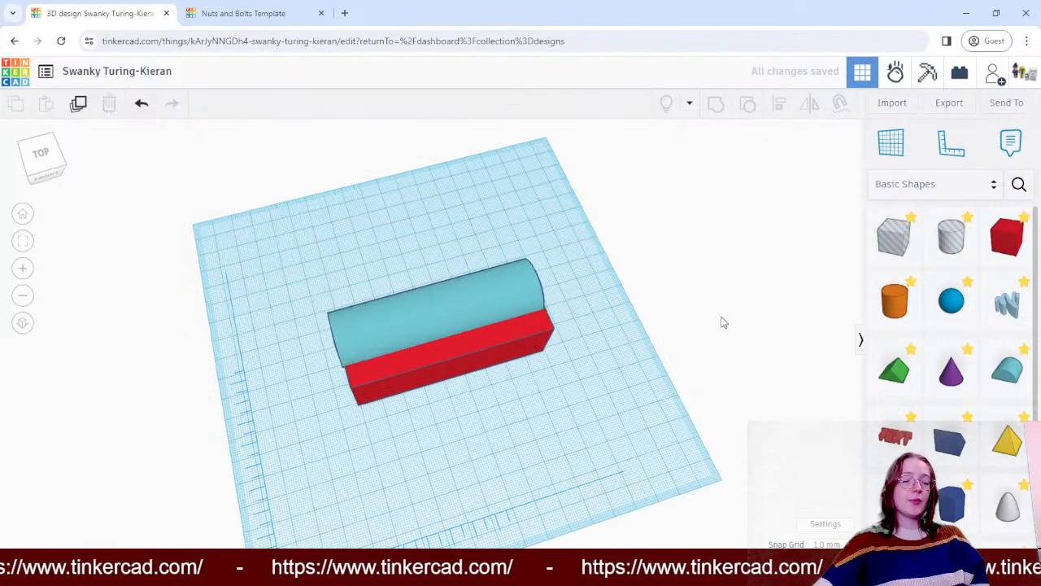
right_click_drag(722, 321, 672, 288)
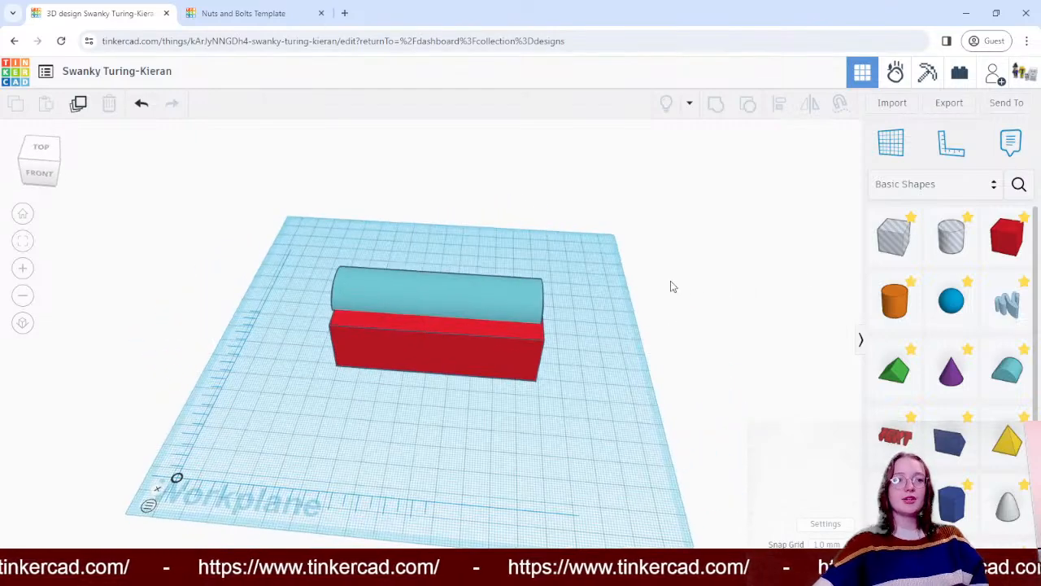
left_click_drag(298, 254, 604, 400)
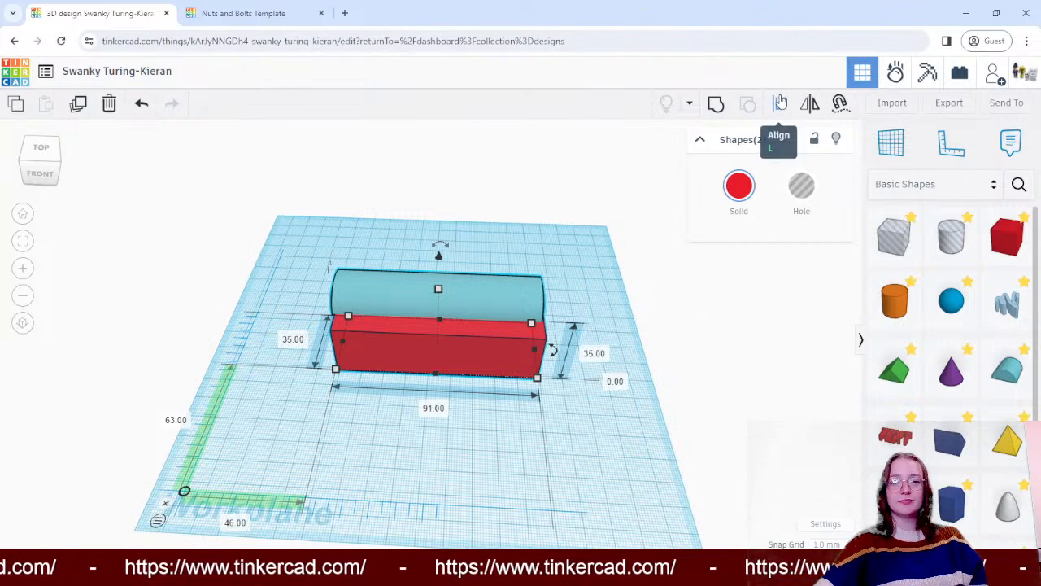
left_click(780, 102)
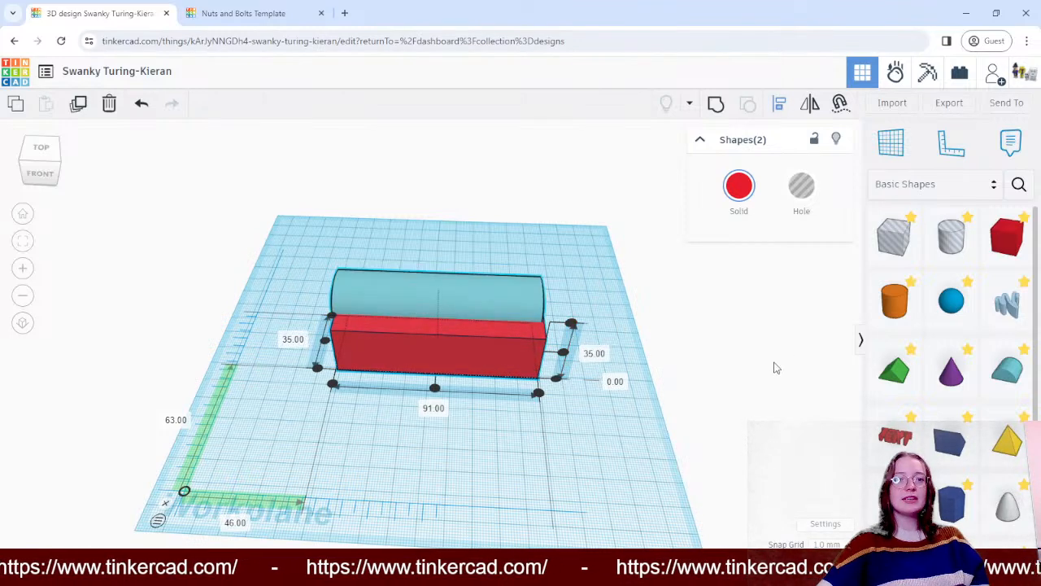
right_click_drag(774, 365, 792, 300)
right_click_drag(783, 330, 788, 267)
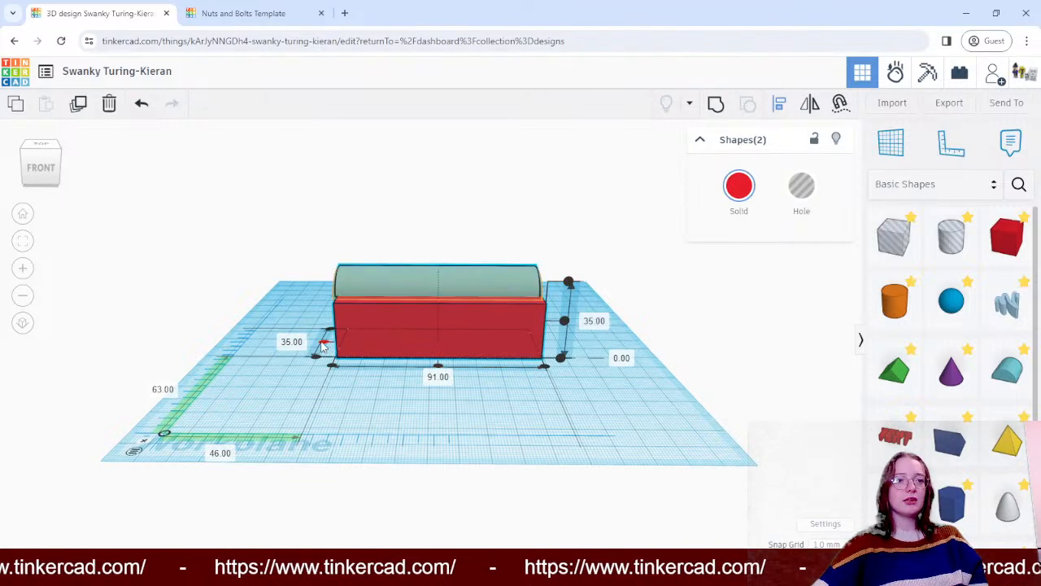
right_click_drag(284, 244, 345, 389)
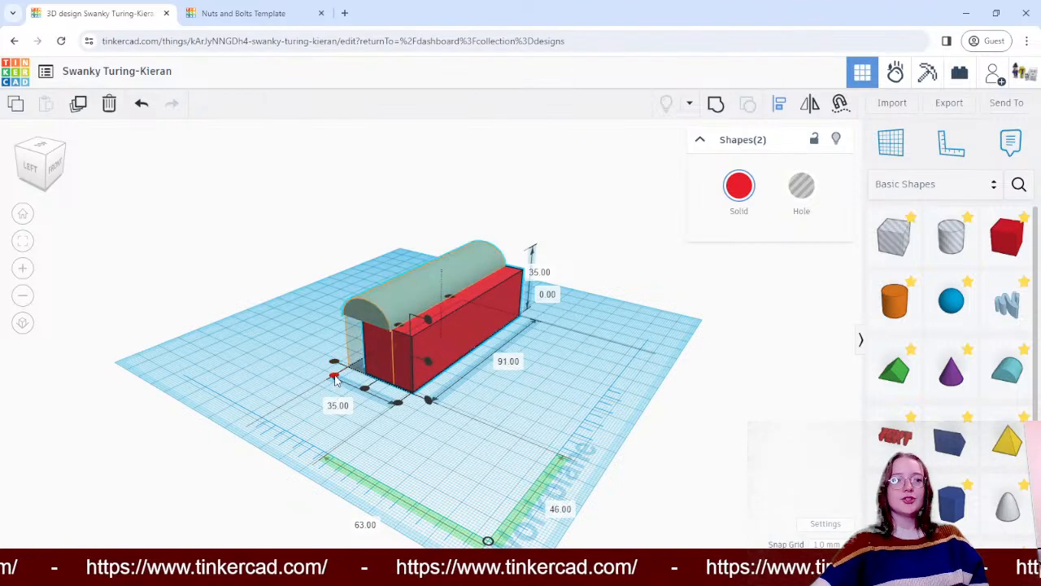
left_click_drag(365, 392, 376, 382)
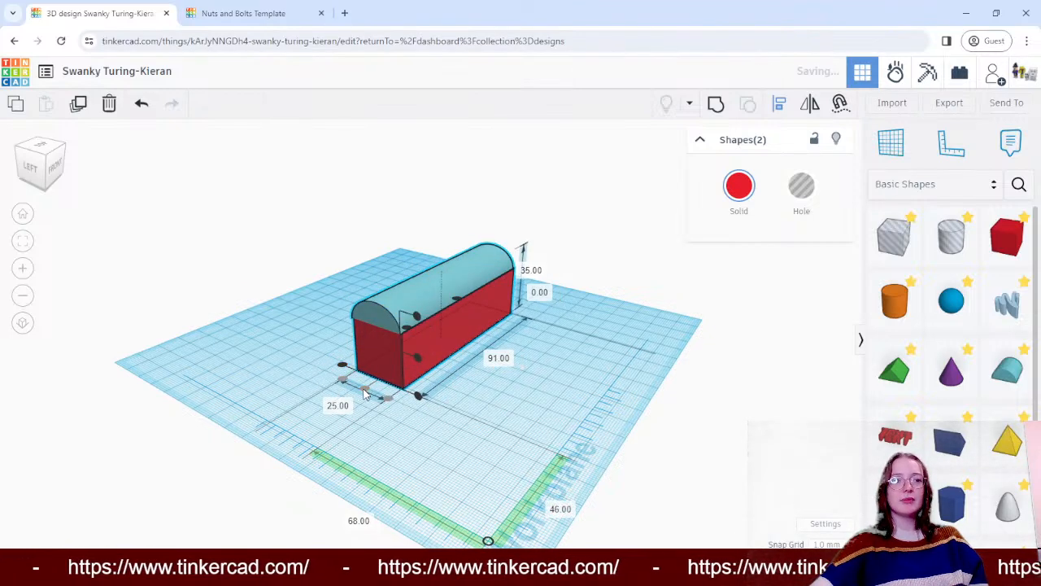
- Align the centres of the round roof and red box along their 90 mm length and clear the selection
right_click_drag(567, 341, 751, 359)
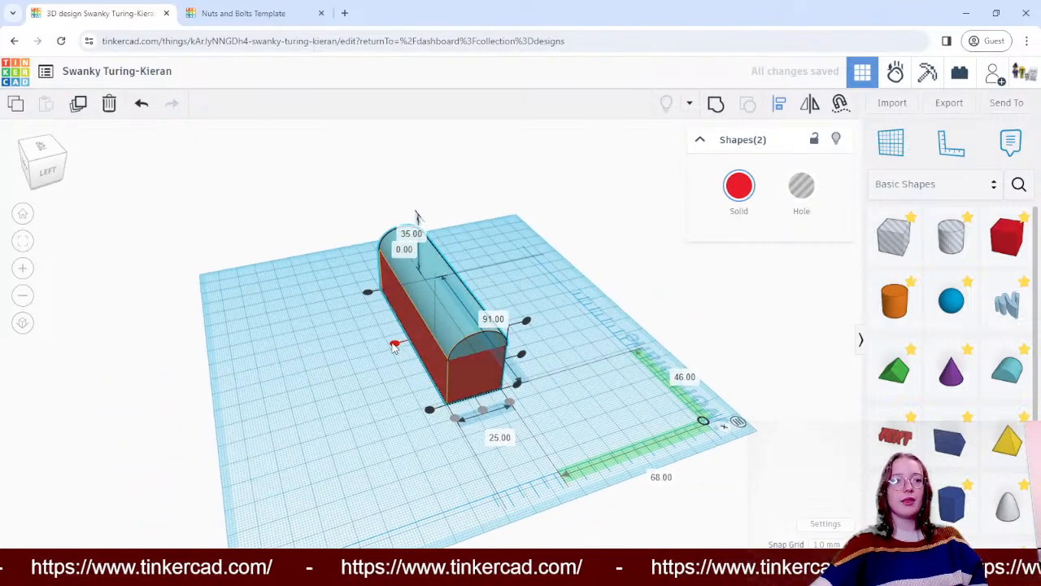
left_click_drag(395, 346, 395, 343)
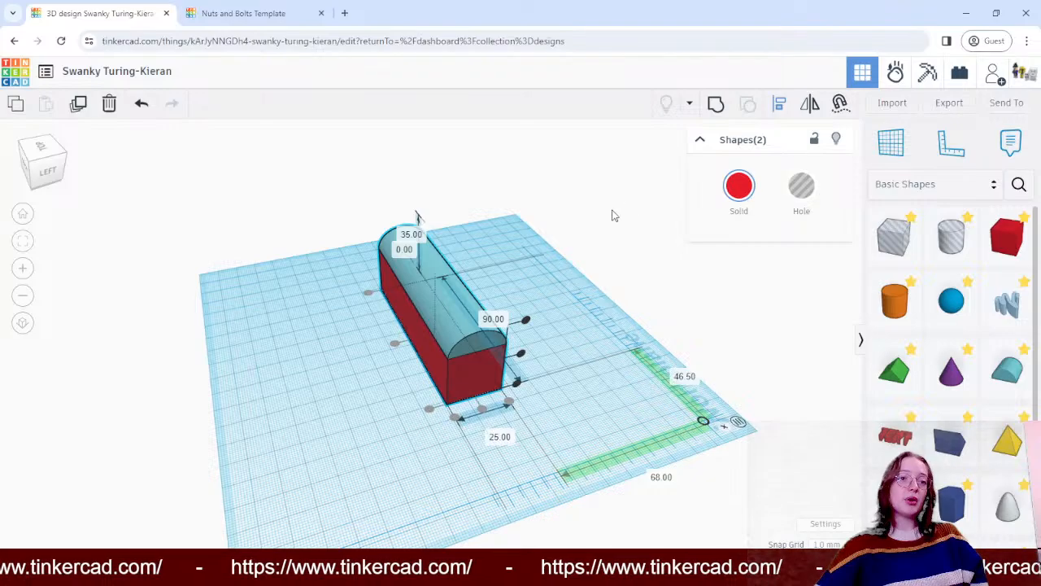
right_click_drag(615, 216, 590, 205)
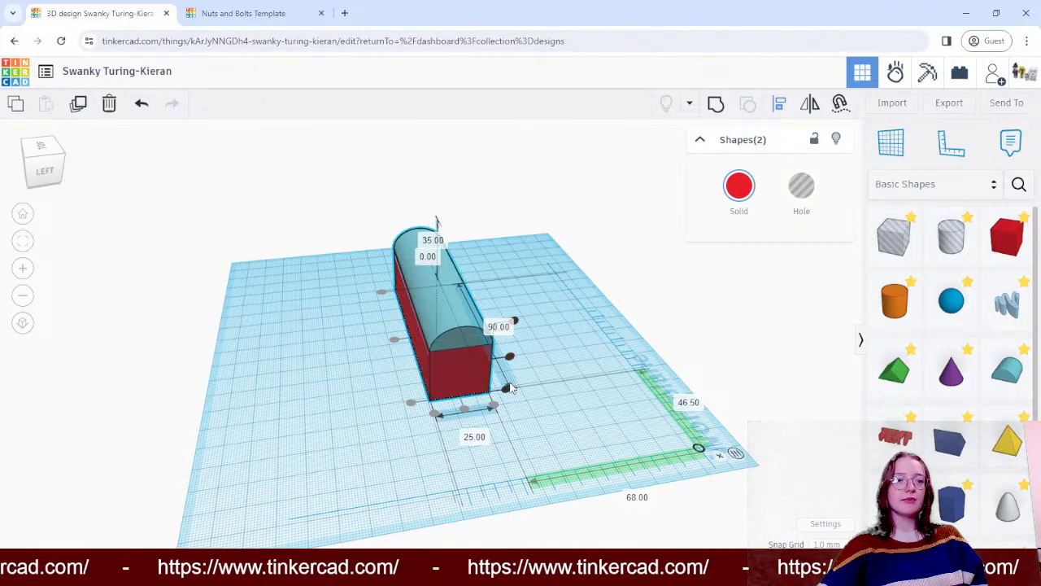
left_click(689, 339)
right_click_drag(689, 340, 369, 298)
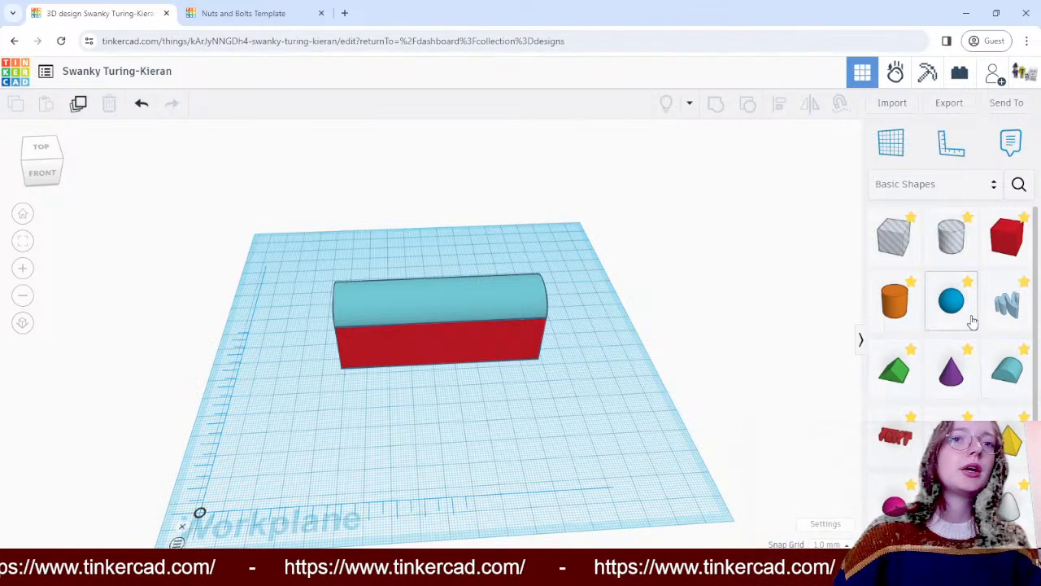
- Add a wedge to the workplane in front of the box, about 28 mm across and 33 mm back from the ruler's origin
scroll(1005, 376, "down", 3)
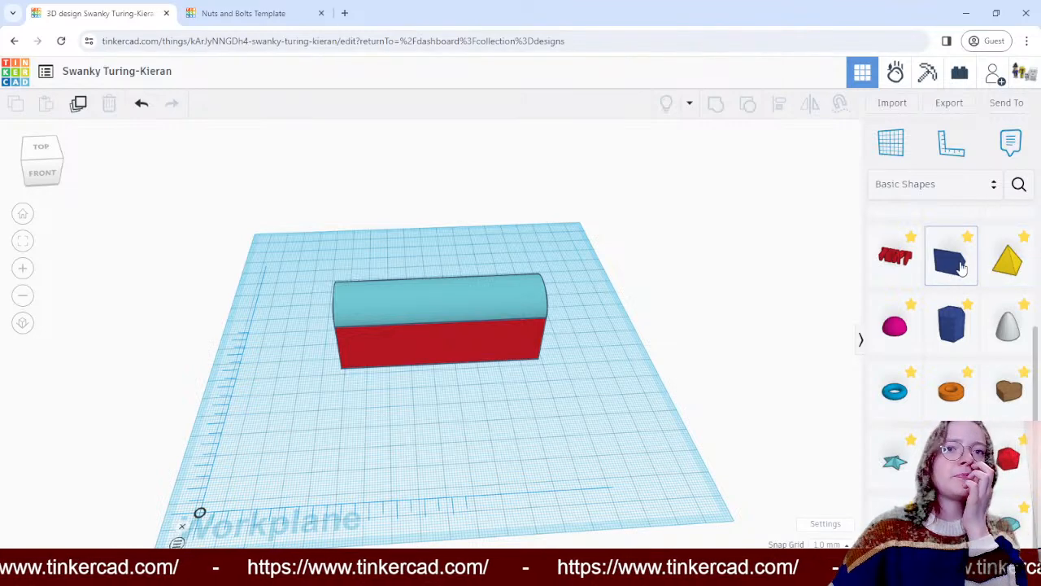
left_click(960, 269)
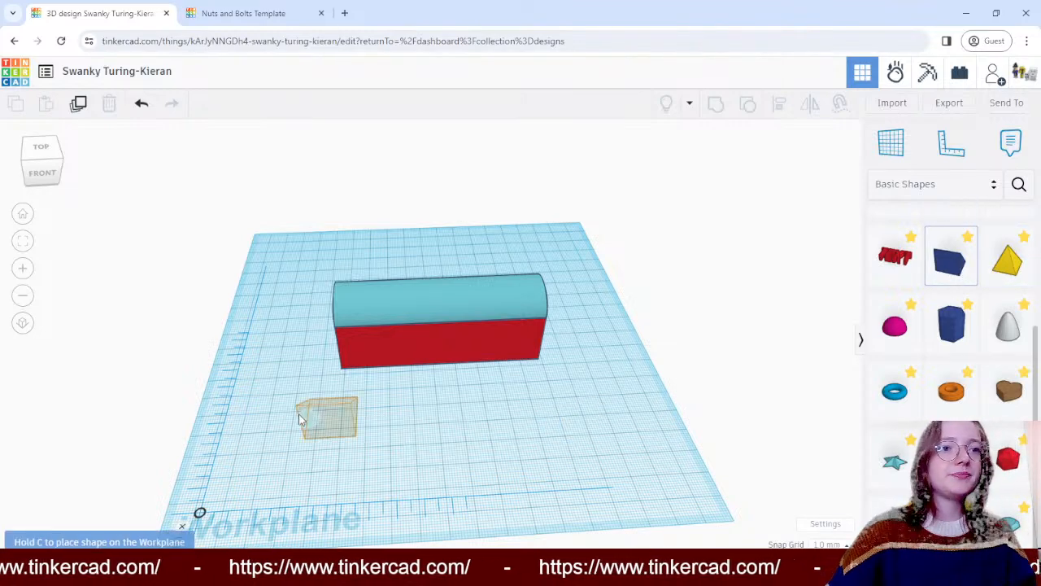
left_click(296, 419)
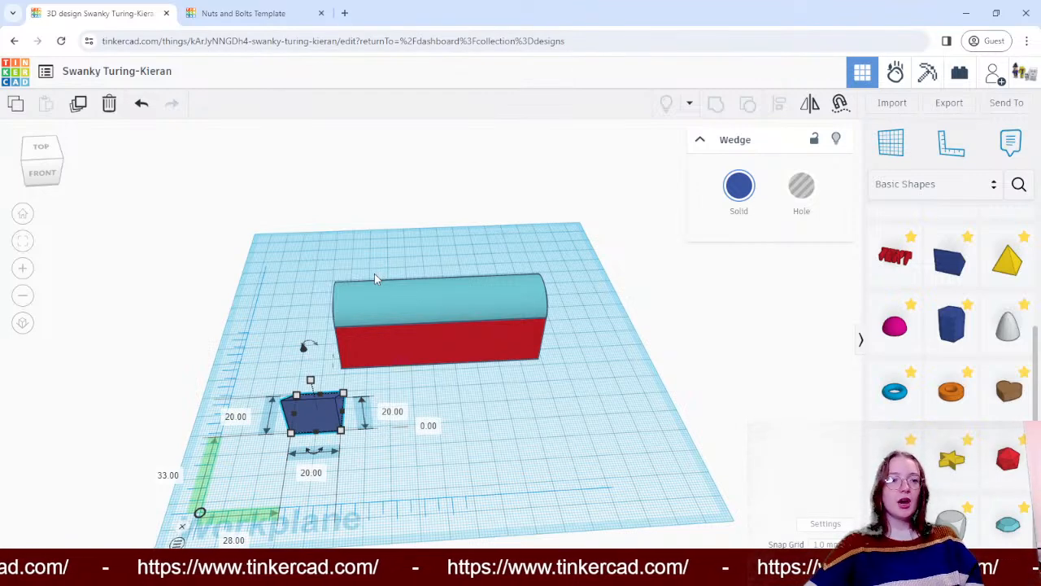
left_click(585, 427)
- Move the wedge back beside the near end of the box, to about 24 mm across and 64 mm back
right_click_drag(585, 427, 582, 396)
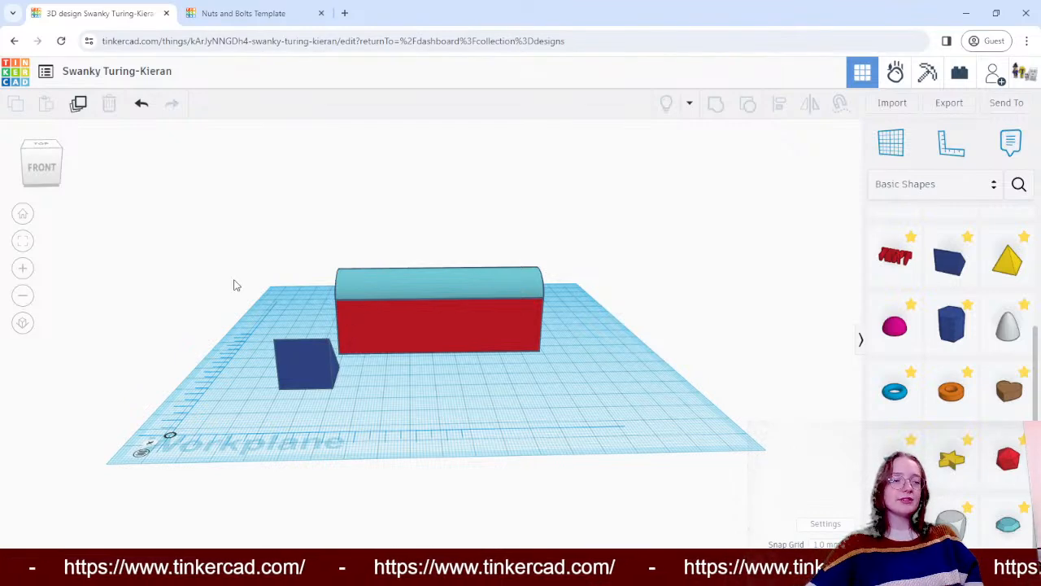
right_click_drag(277, 283, 399, 398)
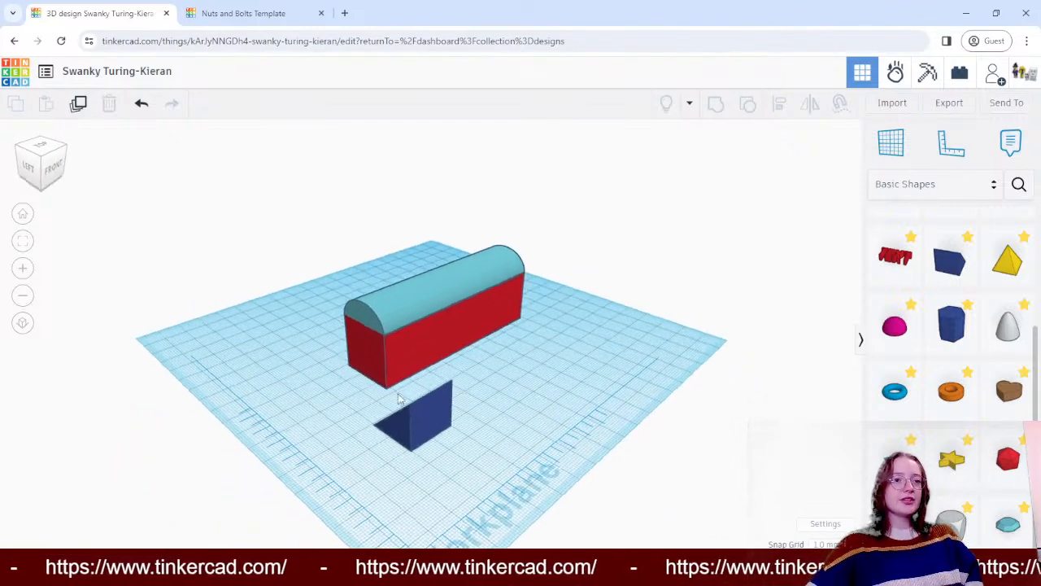
left_click_drag(430, 432, 353, 402)
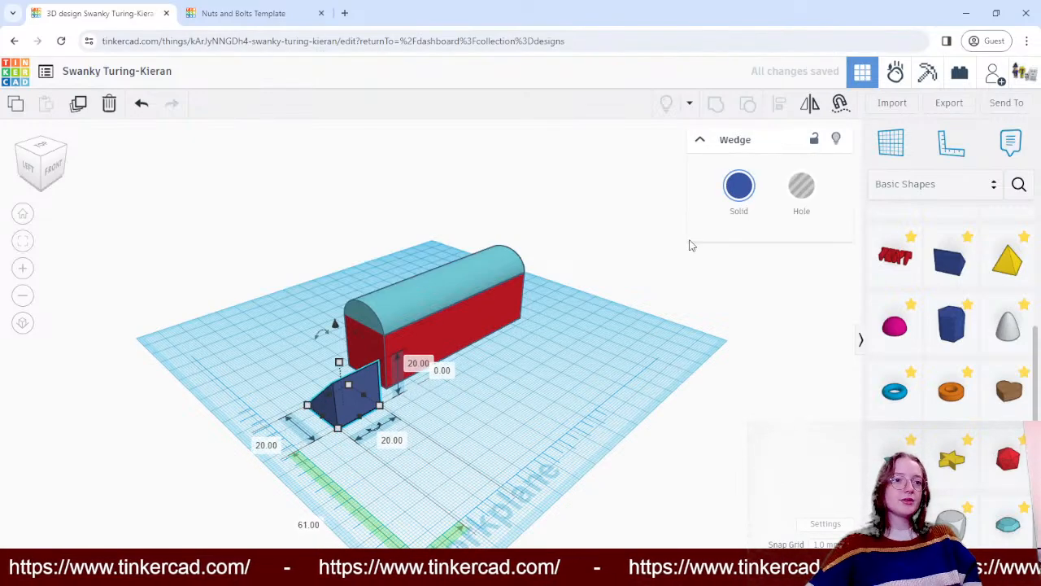
right_click_drag(690, 245, 288, 307)
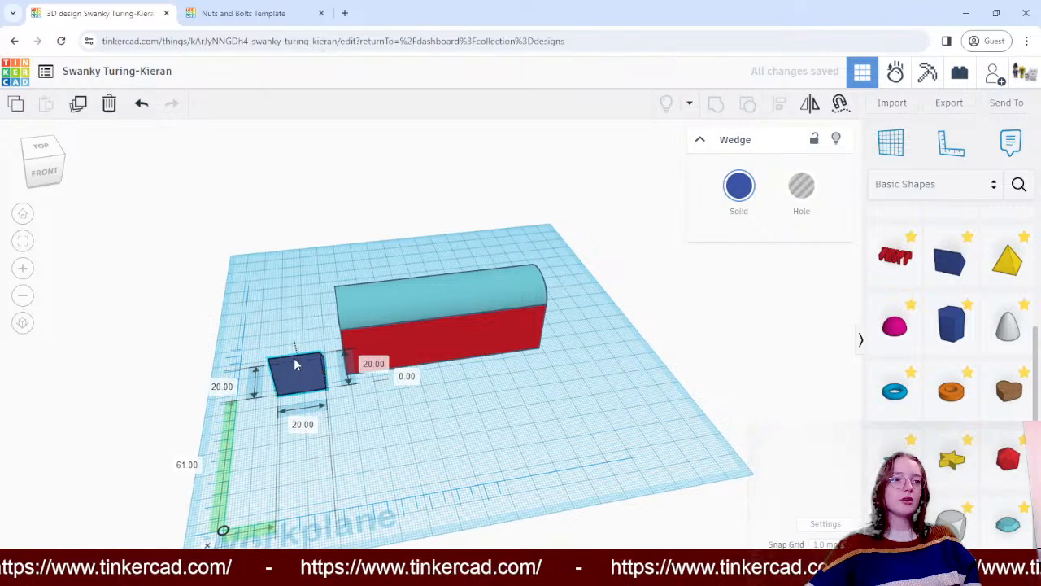
left_click_drag(296, 365, 317, 366)
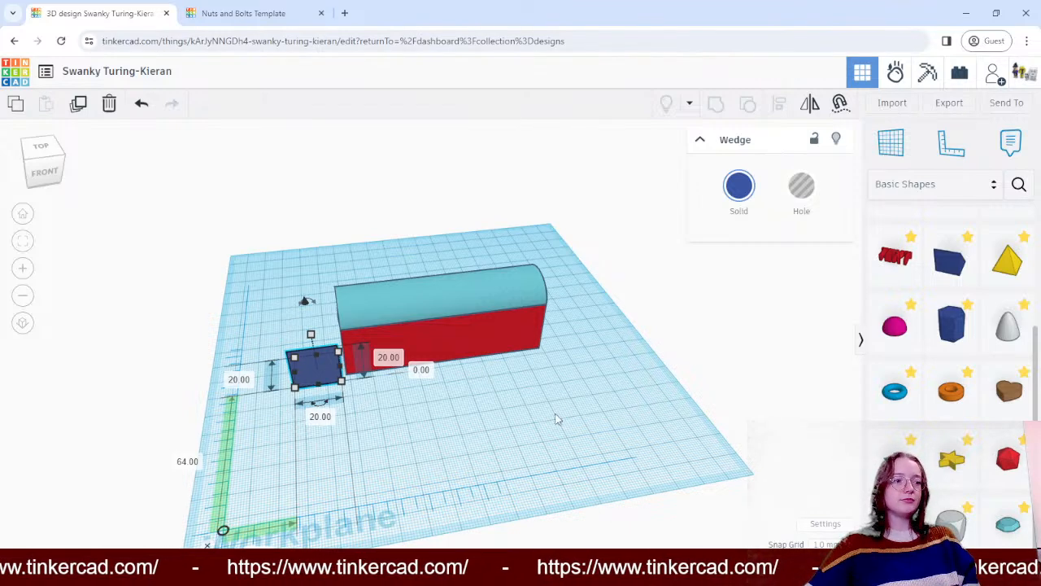
- Turn the wedge about a quarter turn on the workplane and set it against the box's end, about 27 mm across and 77 mm back
right_click_drag(490, 435, 598, 433)
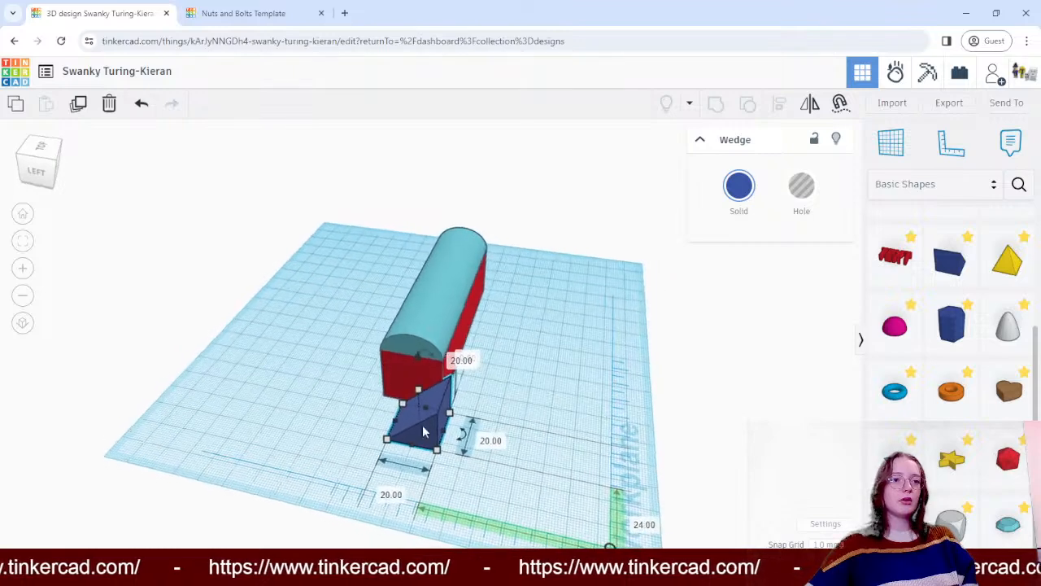
left_click_drag(433, 425, 417, 365)
left_click_drag(628, 346, 503, 375)
right_click_drag(503, 374, 330, 338)
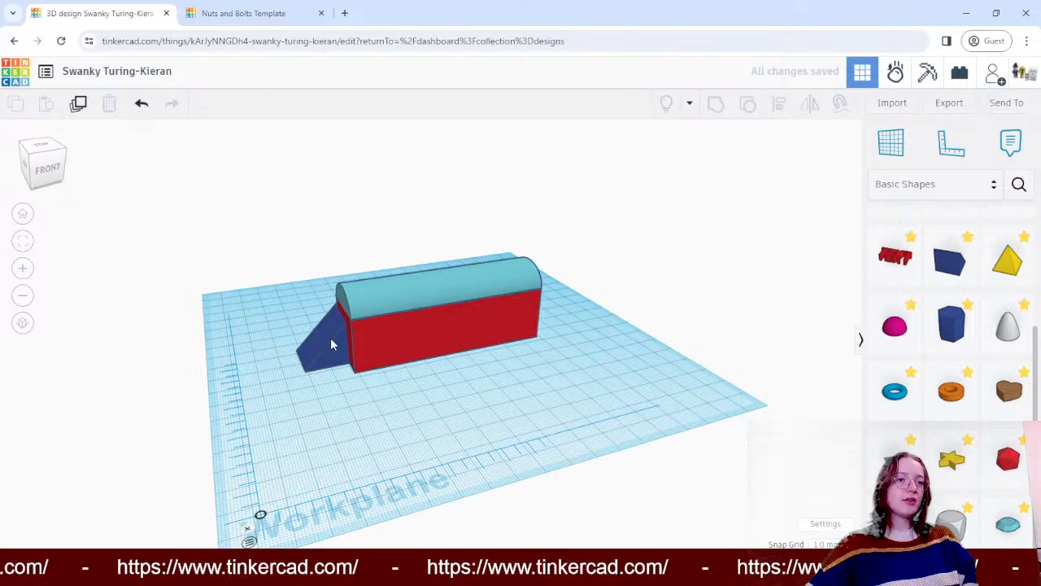
- Tilt the wedge so that its long face stands nearly upright and its corner points towards the box's end
left_click(330, 337)
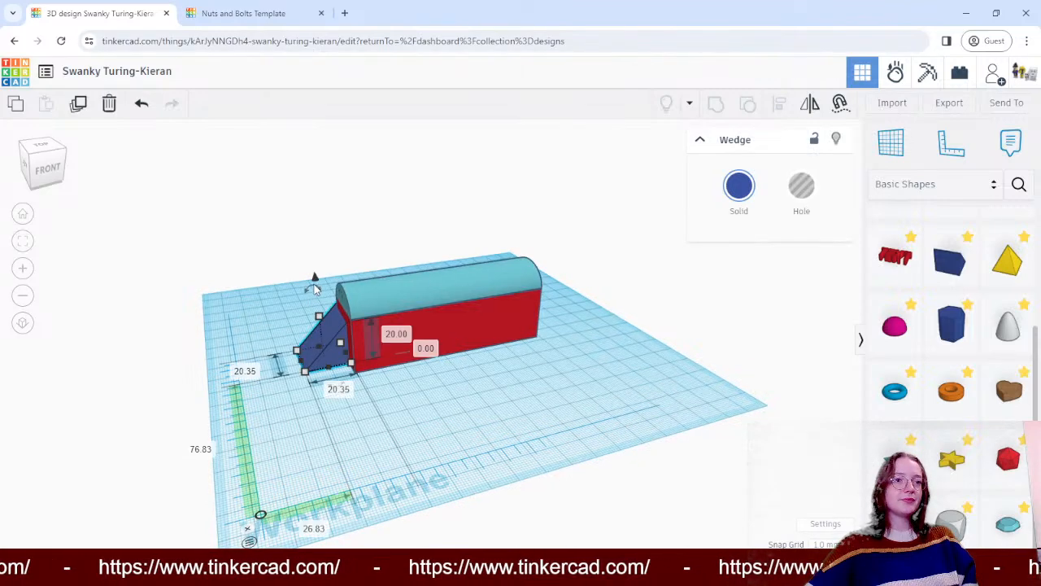
left_click_drag(314, 279, 251, 283)
left_click(616, 367)
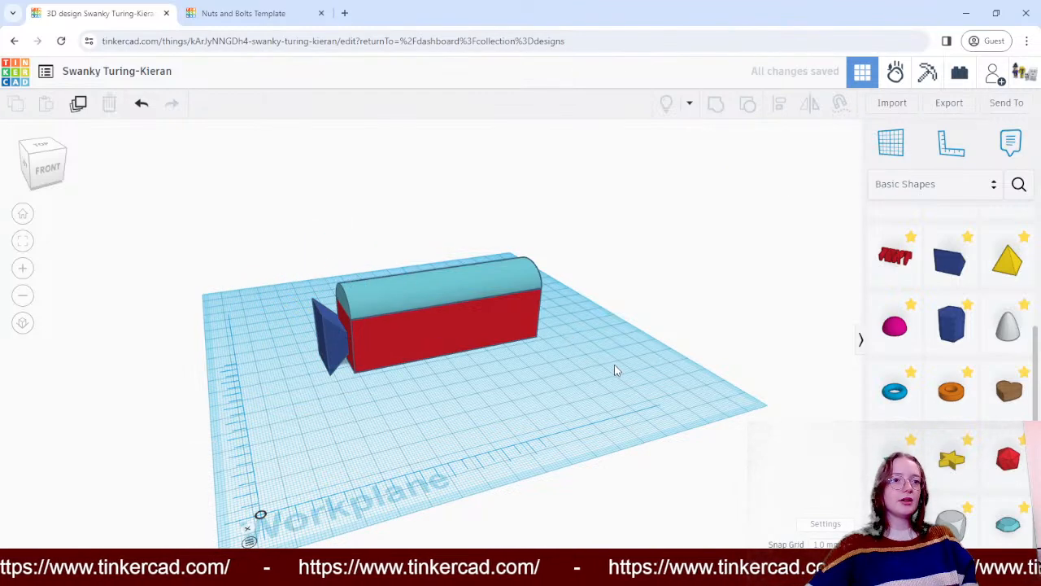
right_click_drag(616, 367, 550, 356)
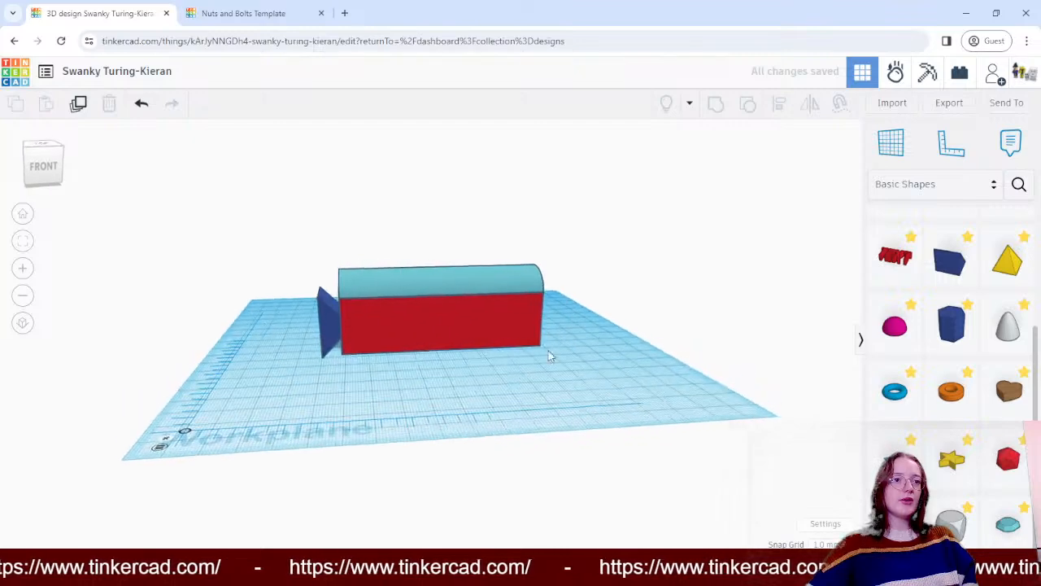
- Widen the wedge to about 30 mm so it spans the box's end, starting about 67 mm back from the ruler's origin
left_click(332, 315)
right_click_drag(186, 284, 391, 297)
left_click_drag(404, 379, 413, 391)
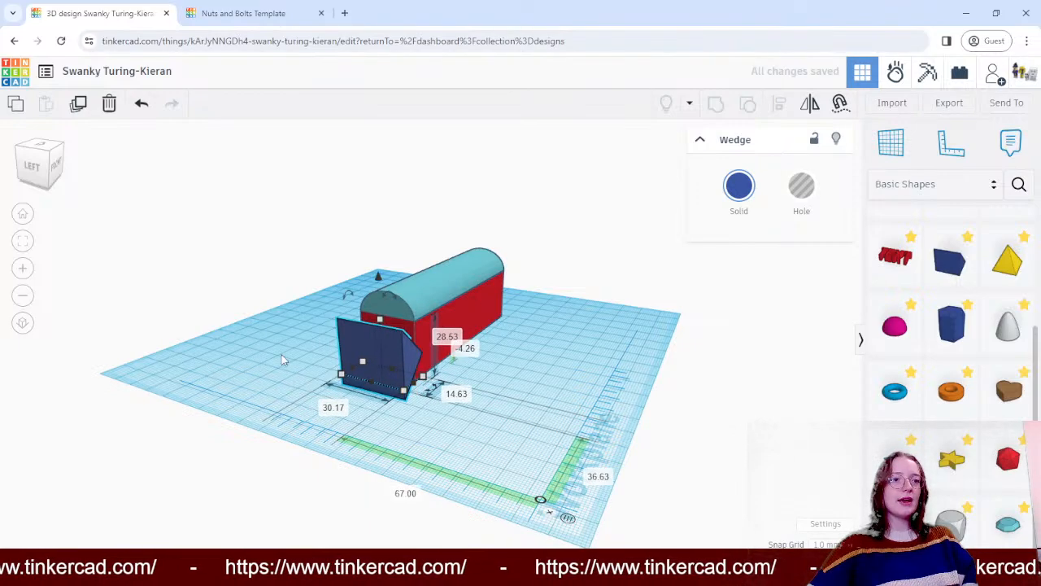
- Try stretching the wedge along the box's length to about 23 mm and undo the resize
right_click_drag(382, 367, 524, 362)
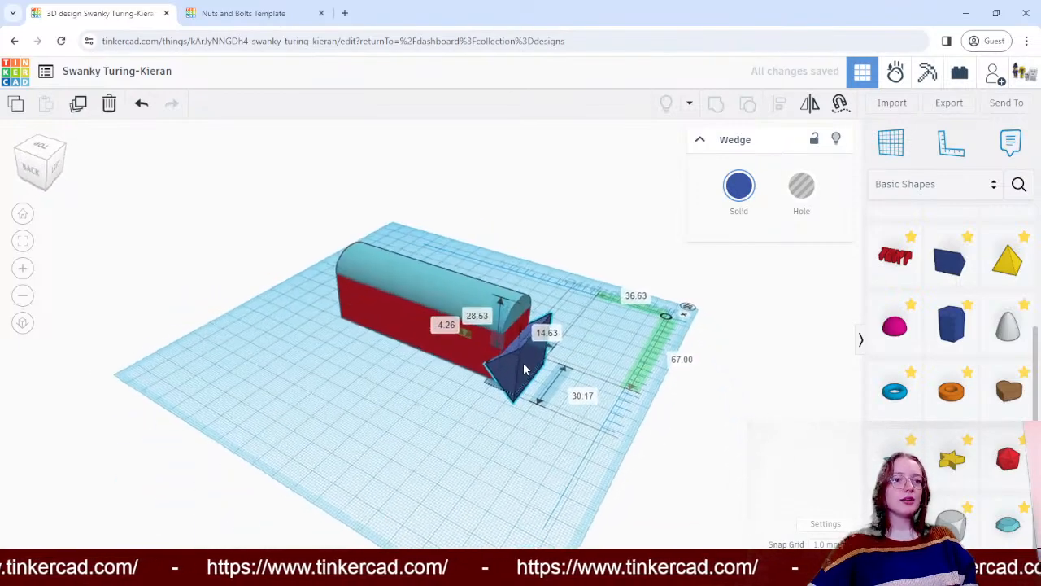
right_click_drag(616, 318, 492, 394)
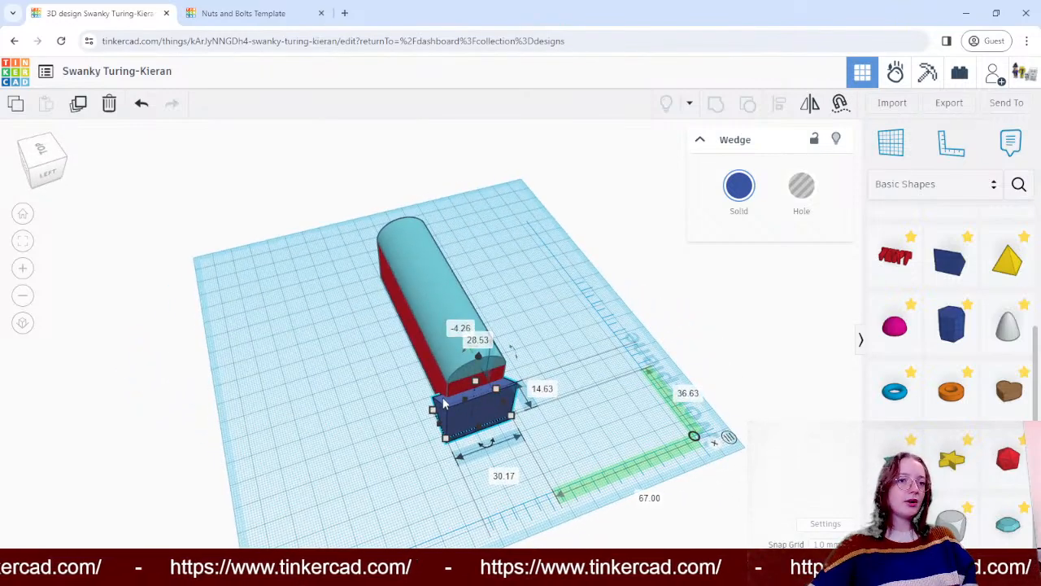
left_click_drag(468, 401, 475, 383)
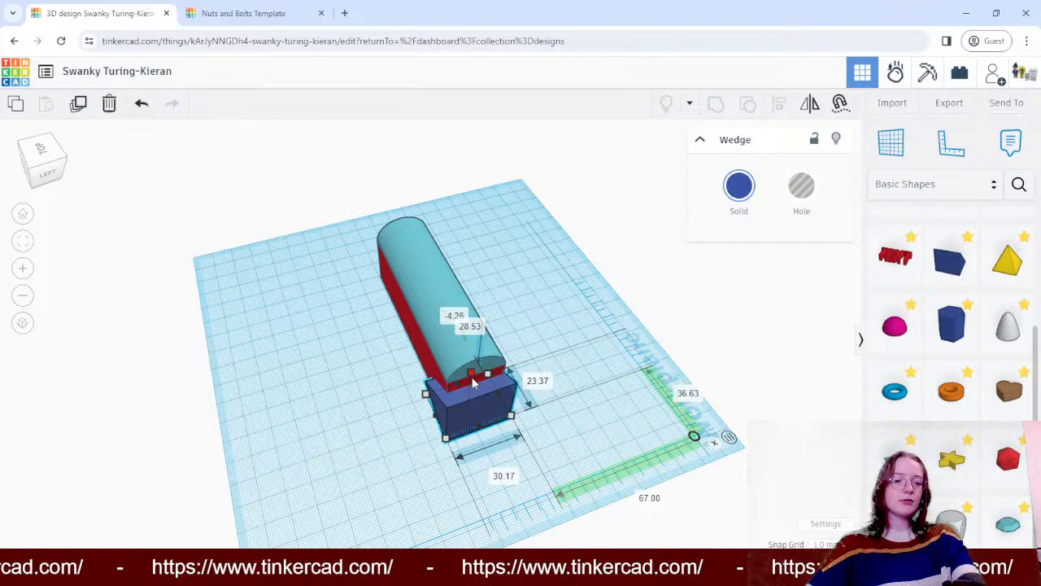
key("ctrl+z")
- Stretch the wedge upwards to a height of about 84 mm so it rises well above the round roof
right_click_drag(291, 437, 514, 396)
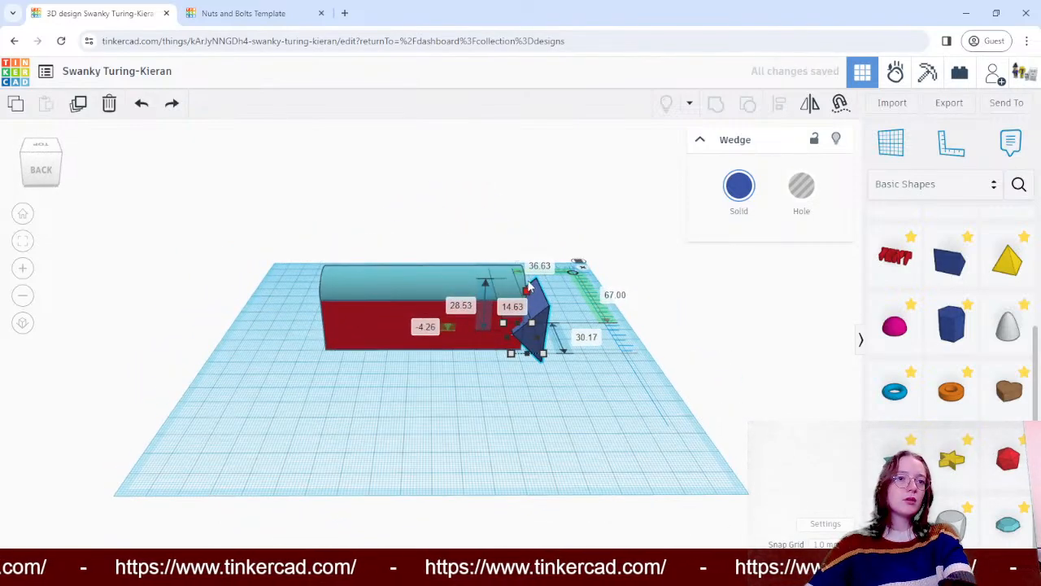
left_click_drag(530, 288, 532, 249)
left_click(705, 318)
right_click_drag(705, 318, 596, 293)
left_click(539, 326)
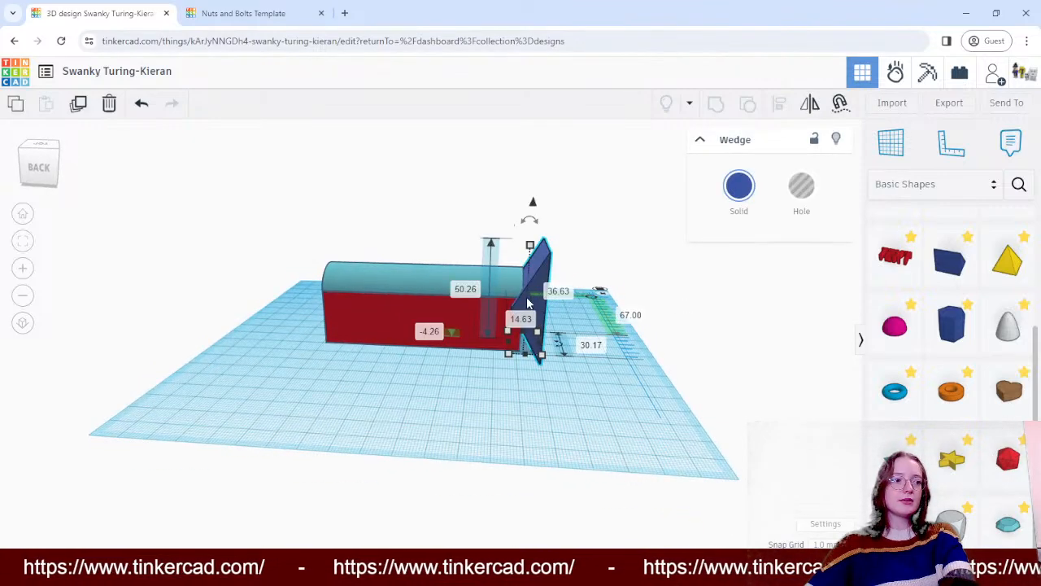
left_click_drag(530, 246, 537, 165)
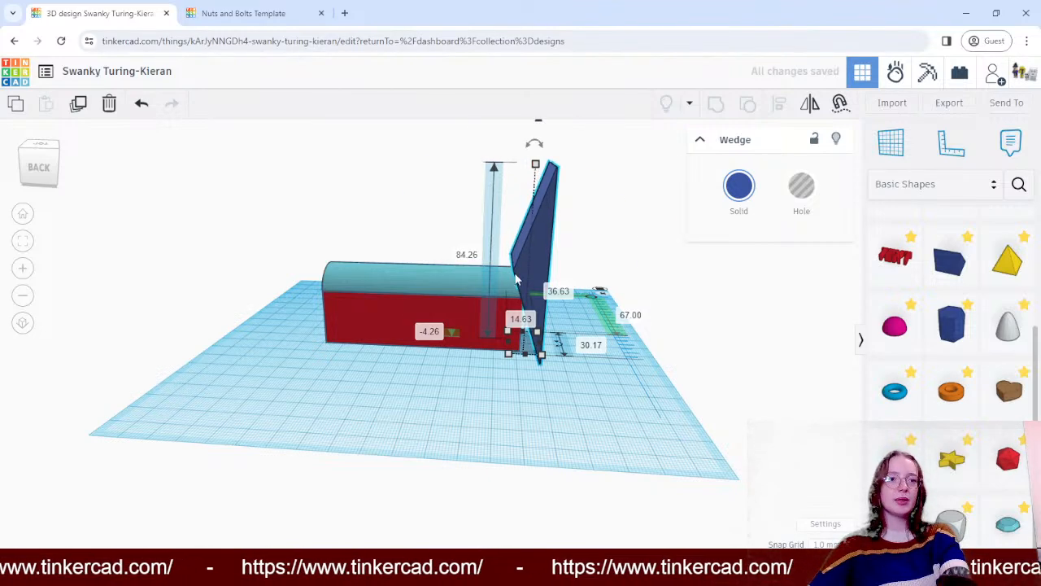
- Stretch the wedge to about 22 mm along the box's length and move it into the box, about 43 mm across and 66 mm back
right_click_drag(621, 260, 323, 273)
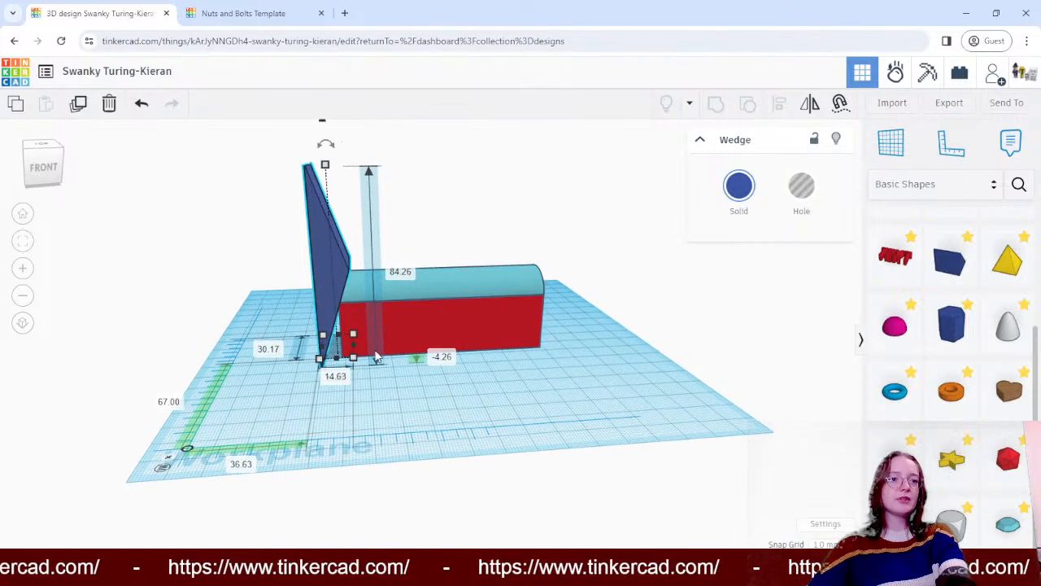
left_click_drag(357, 352, 371, 352)
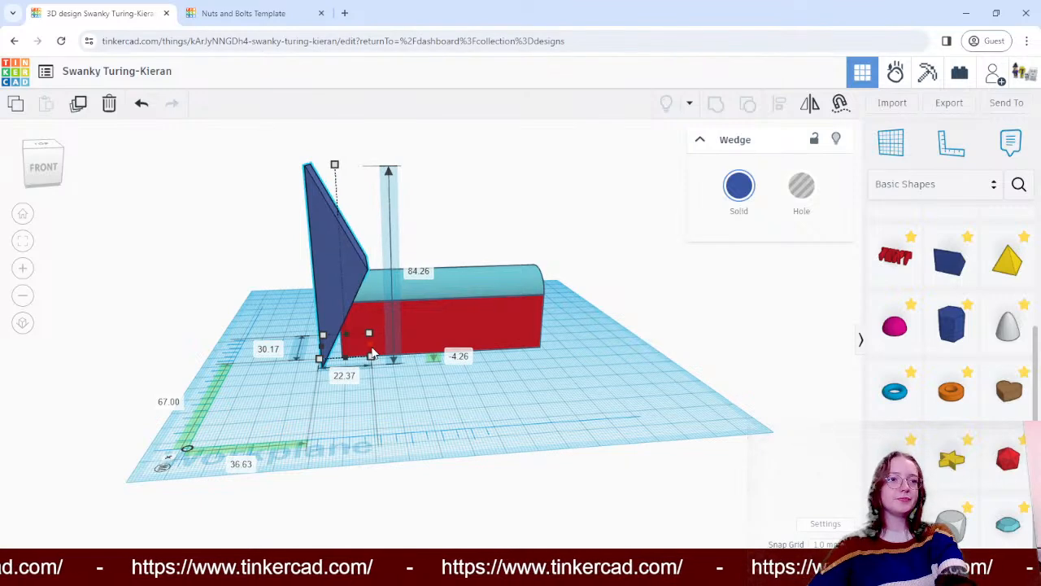
left_click_drag(327, 279, 344, 281)
left_click(260, 282)
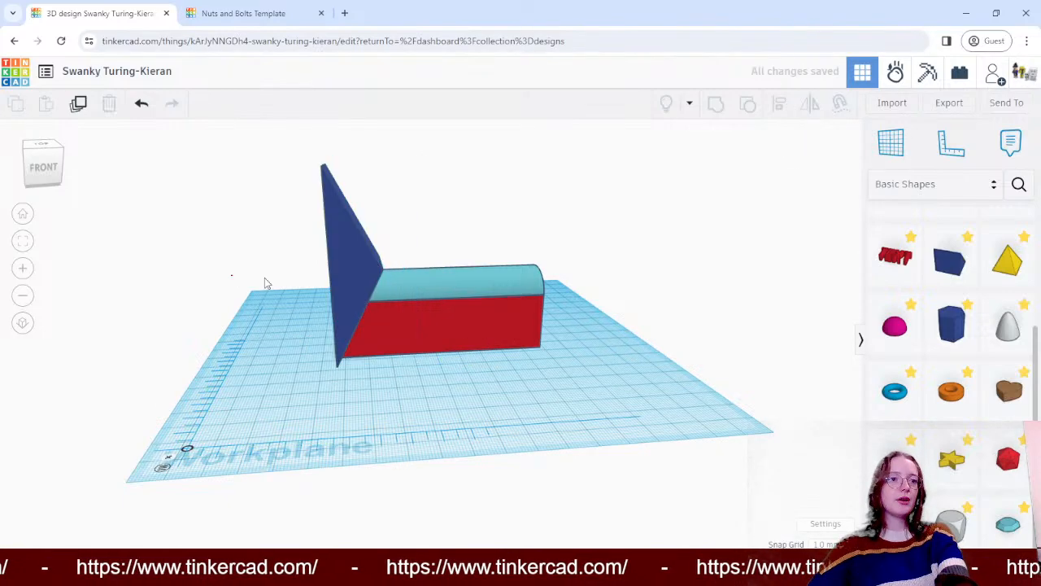
- Turn the solid wedge overlapping the end of the box and roof into a hole
right_click_drag(196, 288, 95, 299)
right_click_drag(718, 312, 416, 318)
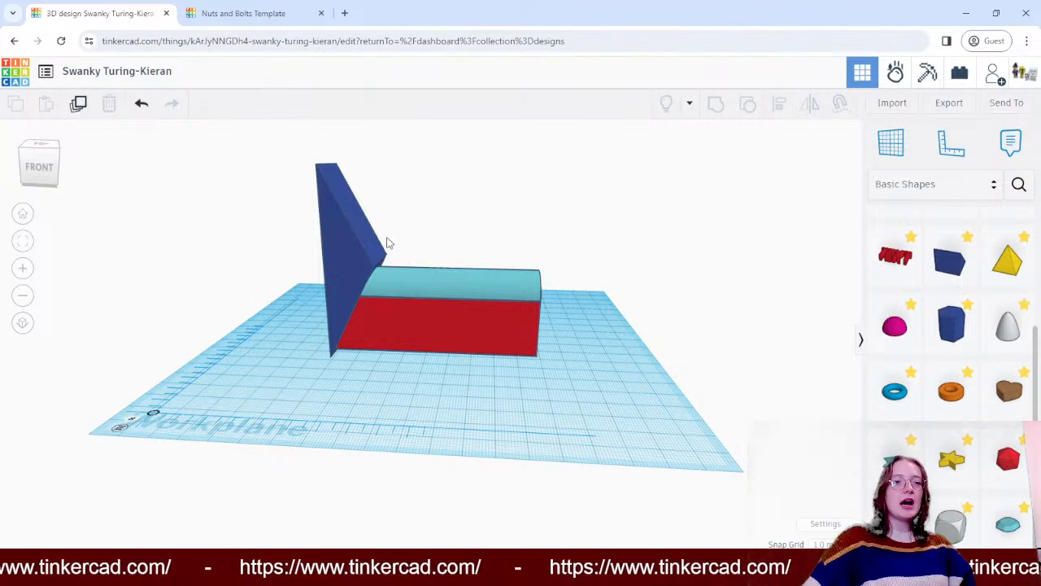
left_click(363, 262)
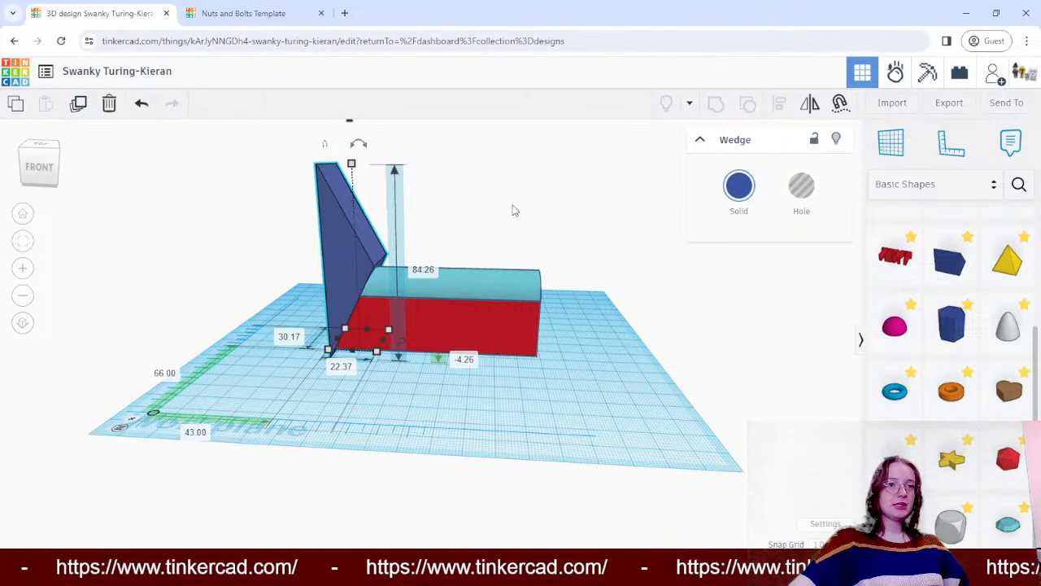
left_click(447, 216)
left_click_drag(446, 215, 538, 219)
mouse_move(512, 218)
right_mouse_down()
mouse_move(391, 208)
mouse_move(266, 225)
mouse_move(540, 246)
mouse_move(655, 219)
mouse_move(513, 198)
mouse_move(580, 202)
mouse_move(620, 225)
mouse_move(546, 221)
mouse_move(581, 237)
mouse_move(635, 223)
mouse_move(634, 168)
mouse_move(507, 190)
mouse_move(328, 186)
mouse_move(553, 218)
mouse_move(673, 208)
mouse_move(678, 232)
mouse_move(581, 233)
mouse_move(559, 211)
mouse_move(586, 226)
right_mouse_up()
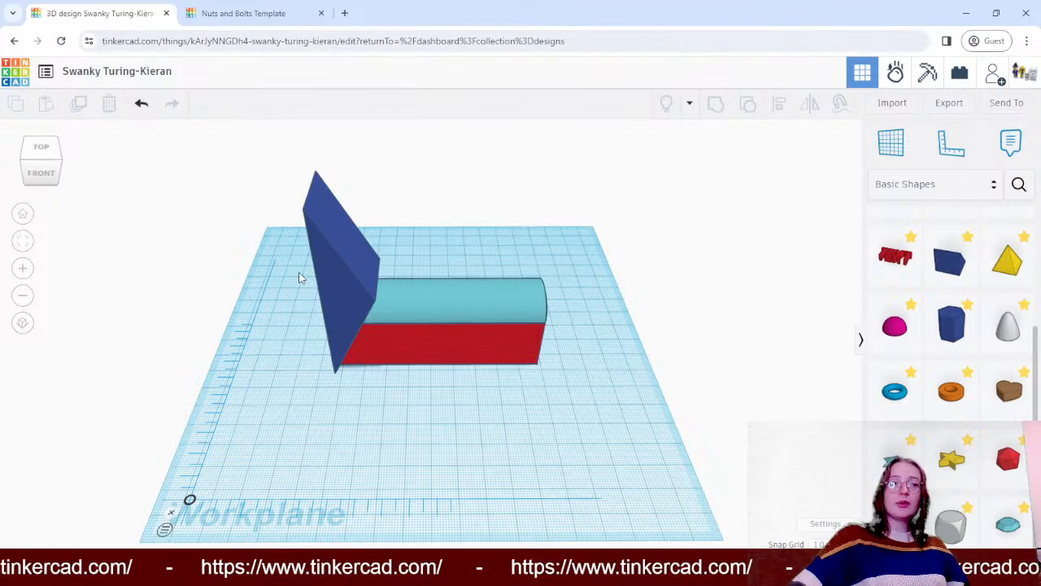
left_click(350, 269)
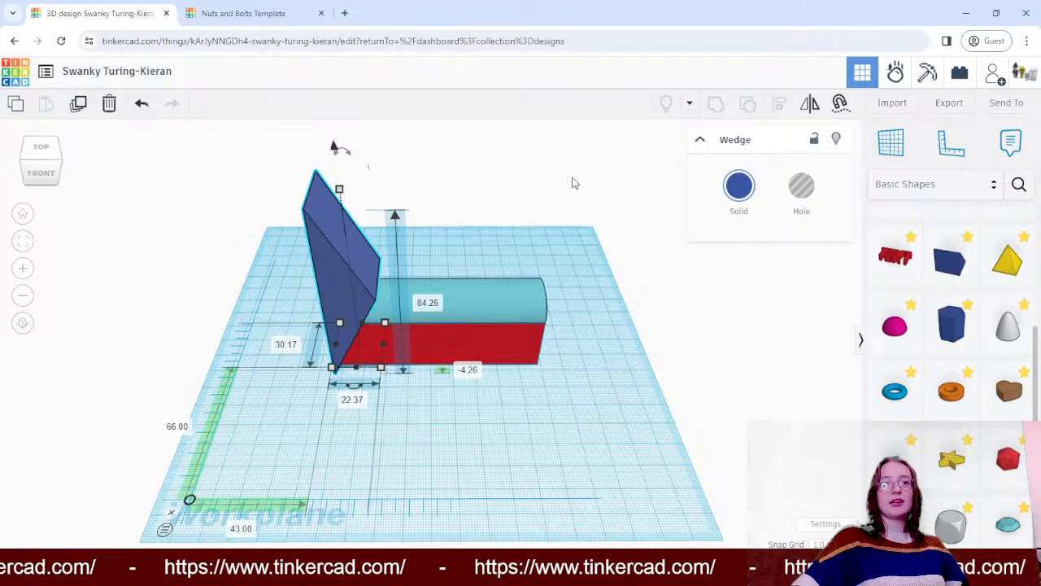
left_click(802, 187)
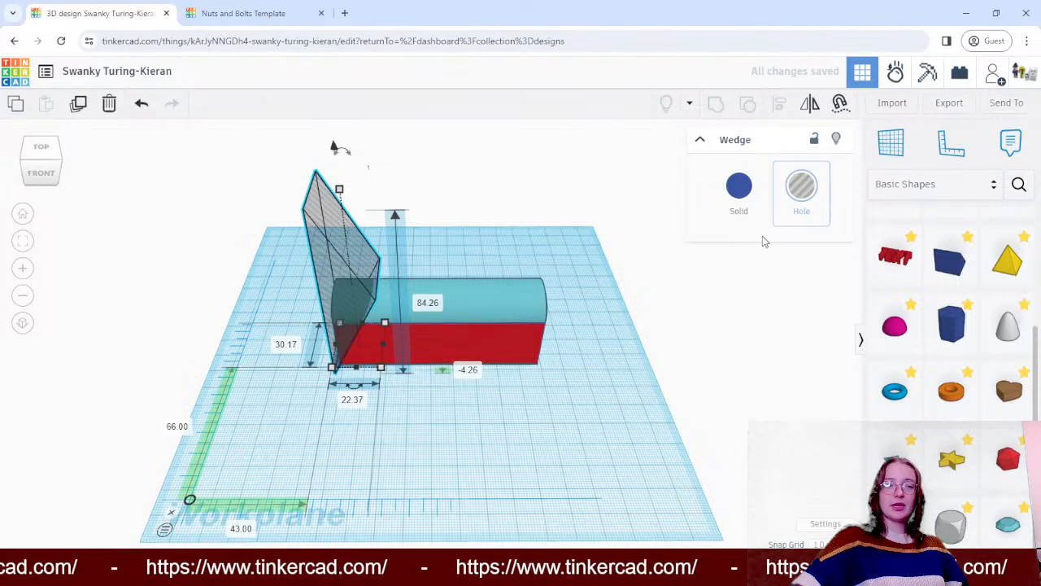
- Select the wedge hole, round roof and box together and group them to cut the end at a slant, clearing the selection
right_click_drag(769, 341, 492, 256)
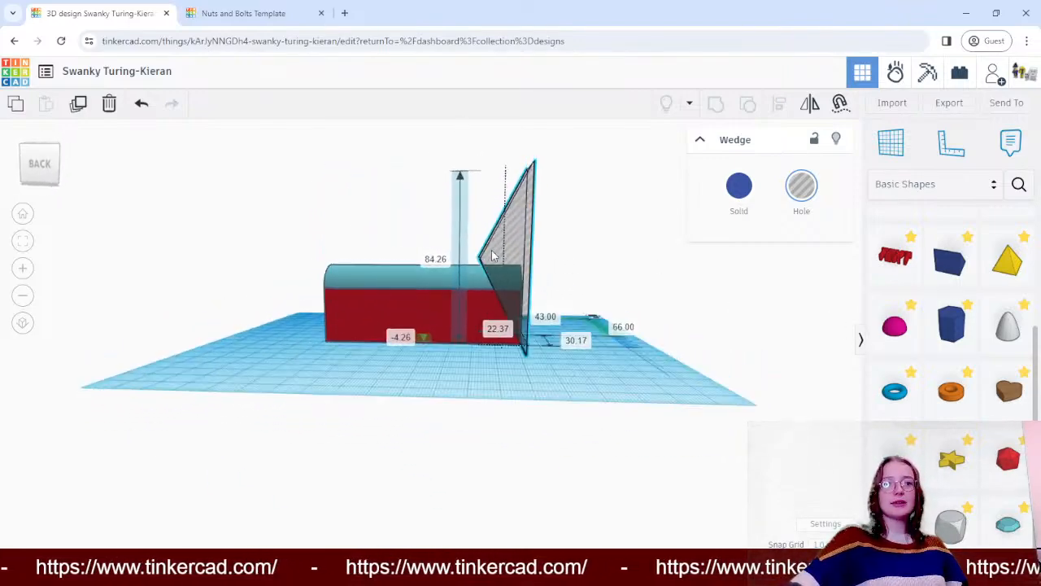
scroll(491, 256, "up", 3)
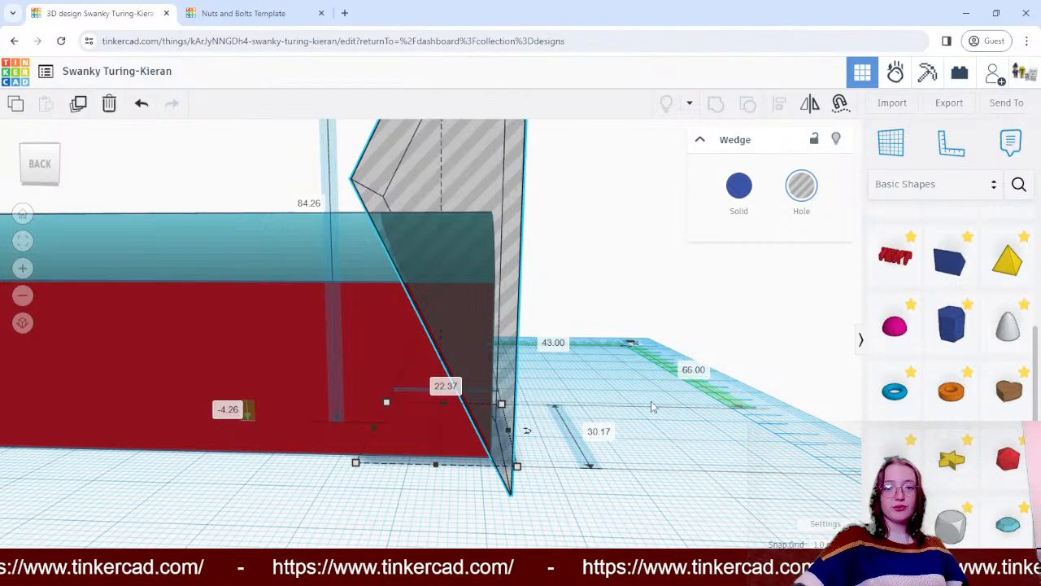
scroll(659, 385, "down", 5)
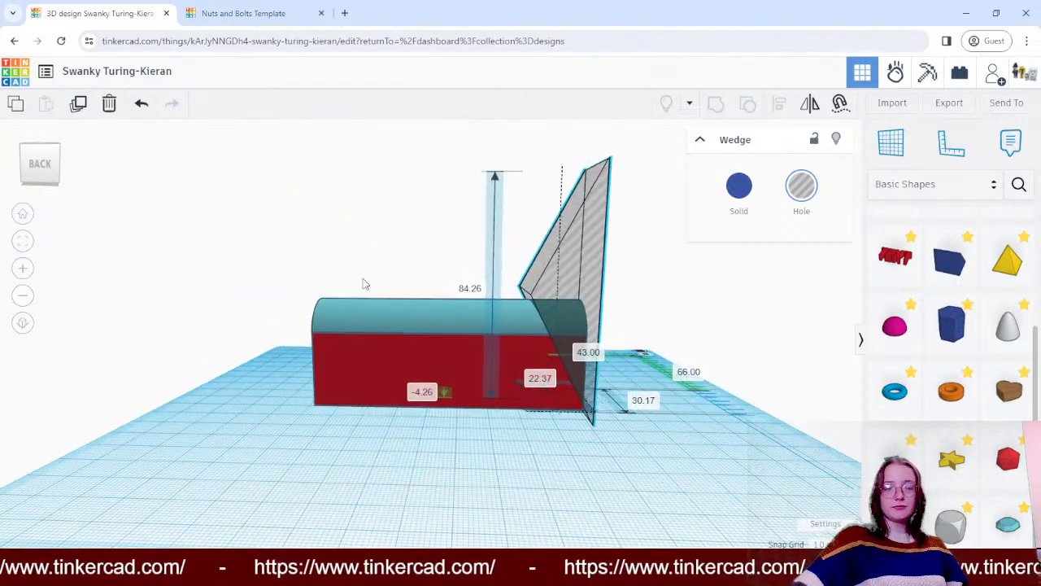
right_click_drag(365, 283, 460, 250)
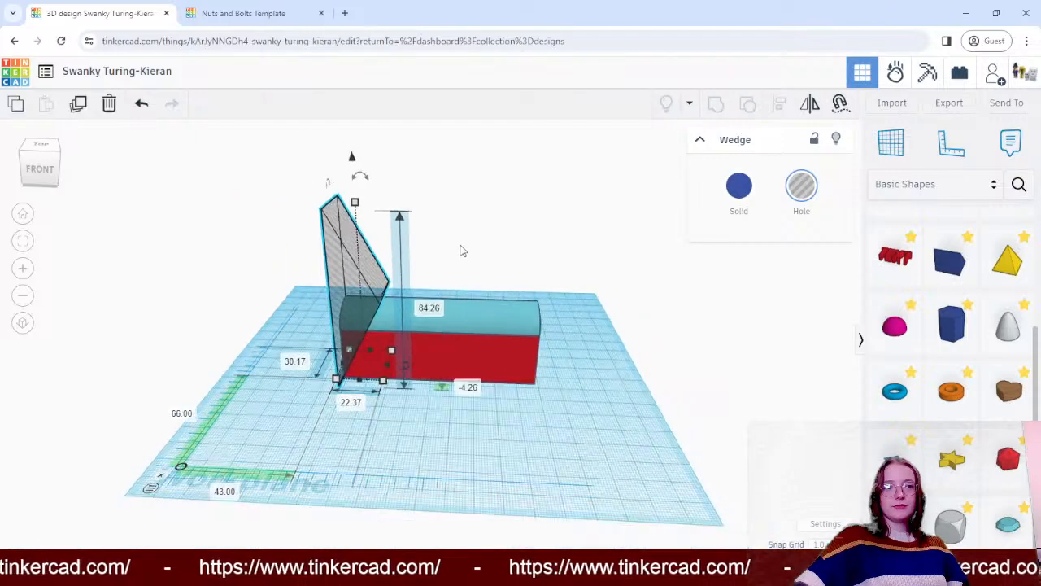
right_click_drag(470, 206, 525, 230)
left_click(547, 240)
left_click_drag(296, 180, 599, 419)
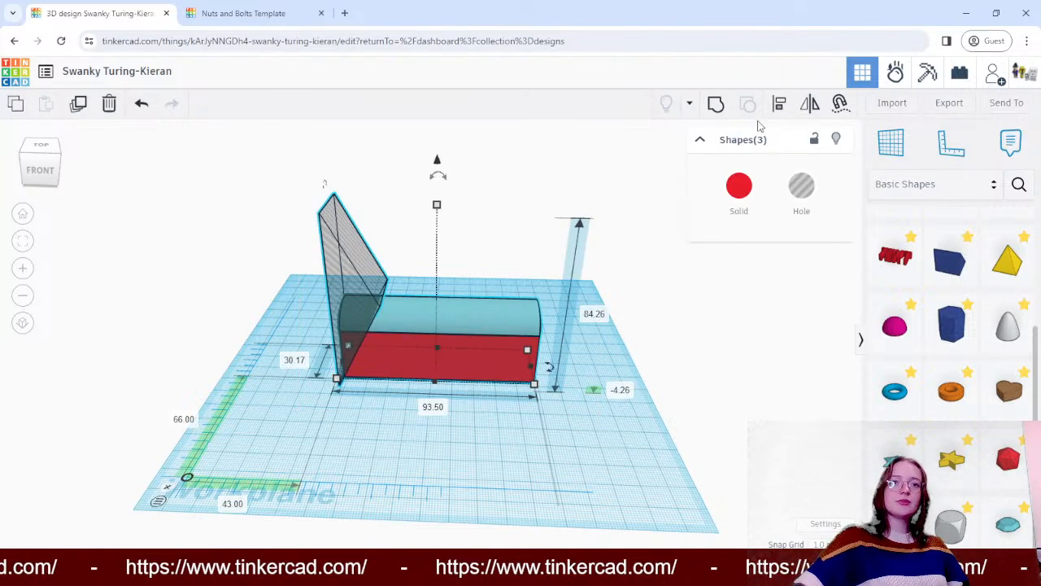
left_click(718, 106)
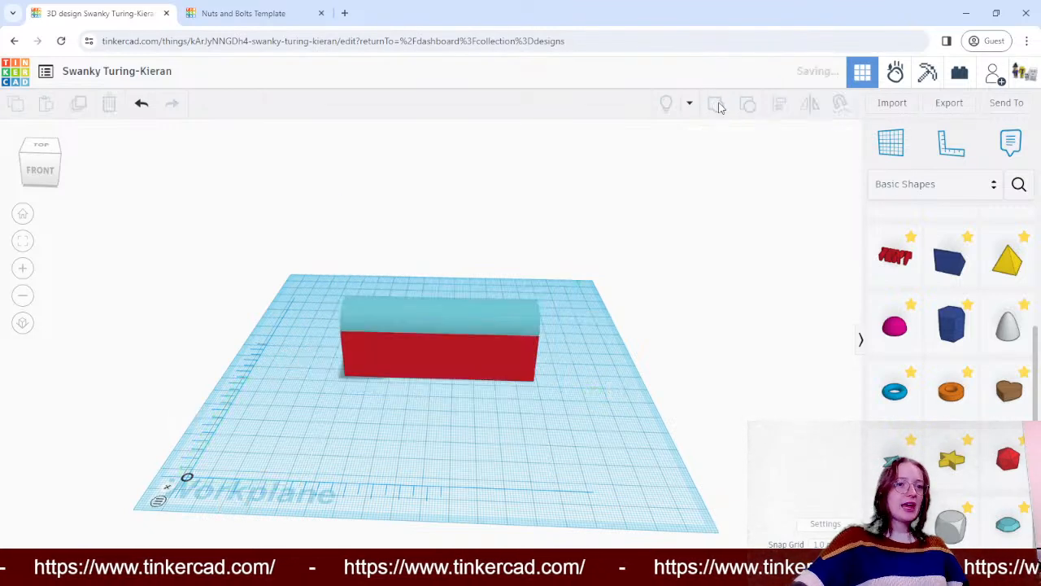
left_click(497, 206)
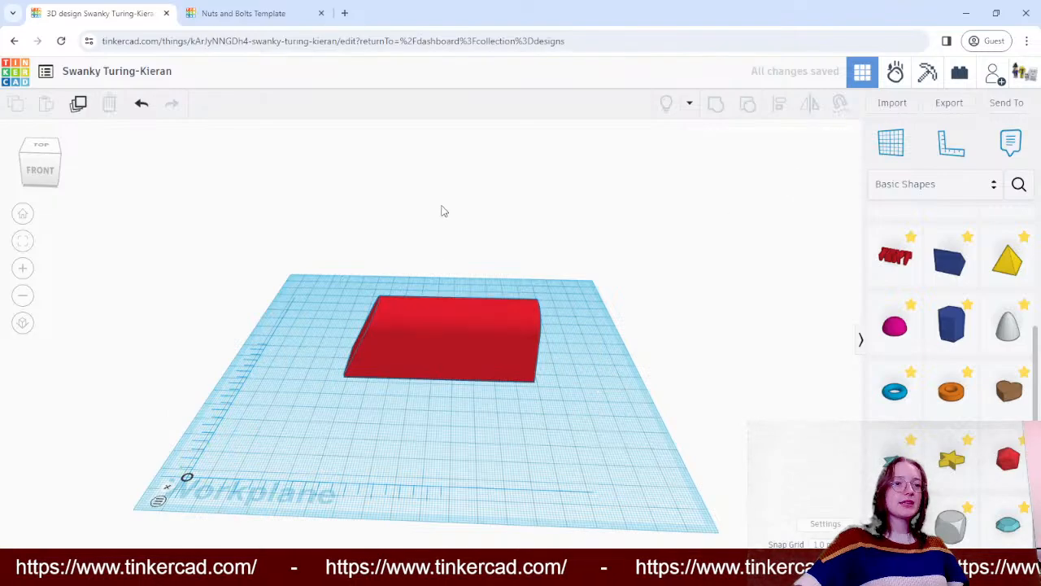
- Try the Multicolor option on the slanted box-and-roof shape and recolour it with the light red preset
right_click_drag(442, 209, 458, 190)
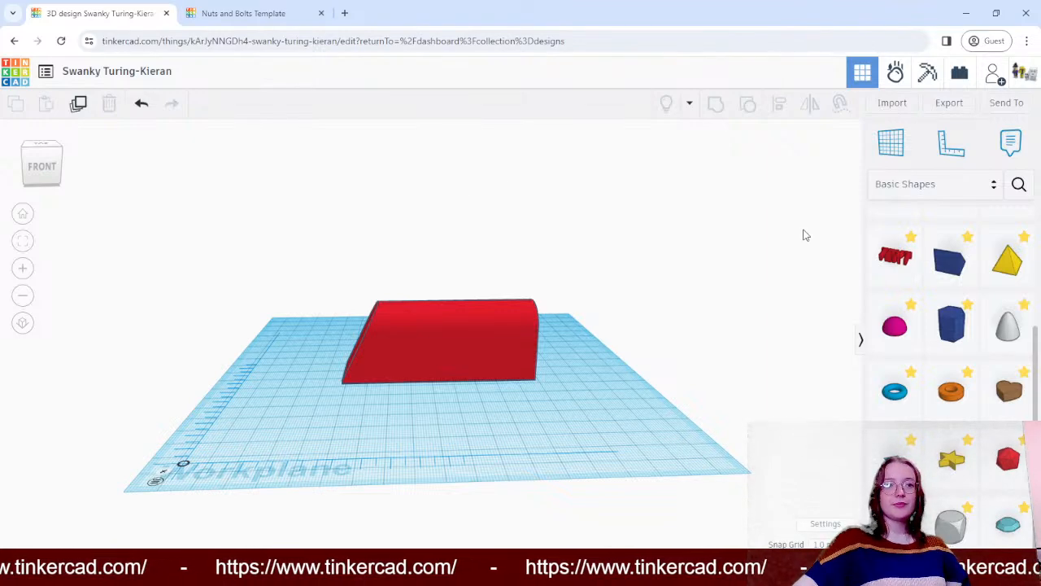
left_click(421, 339)
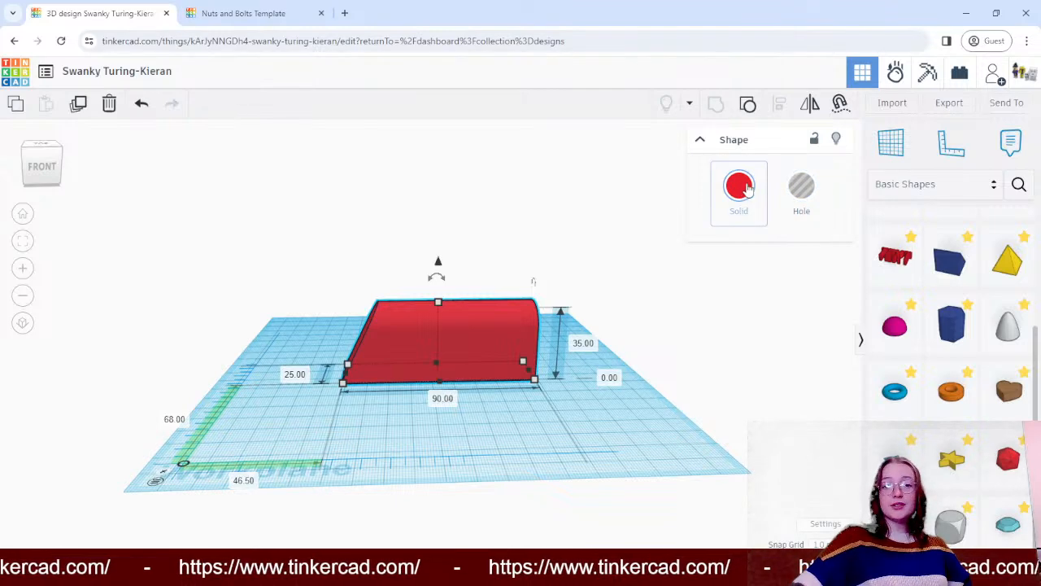
left_click(728, 215)
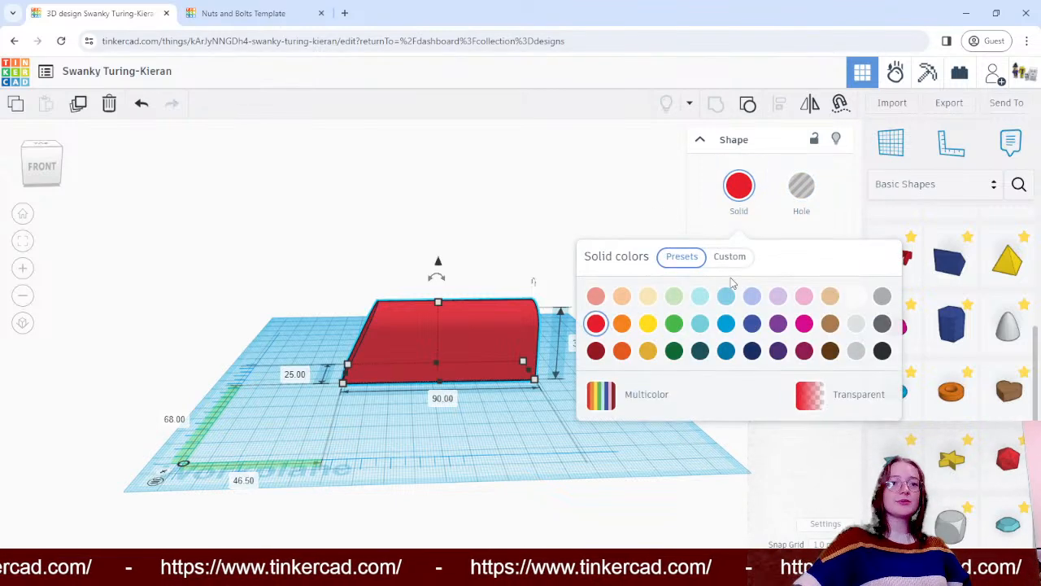
left_click(646, 407)
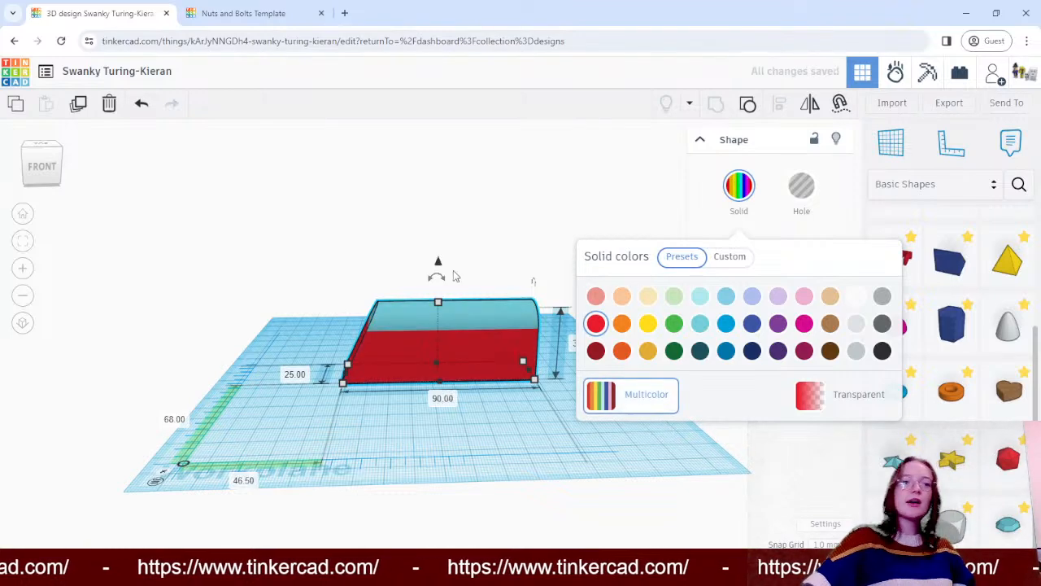
left_click(596, 296)
left_click(596, 324)
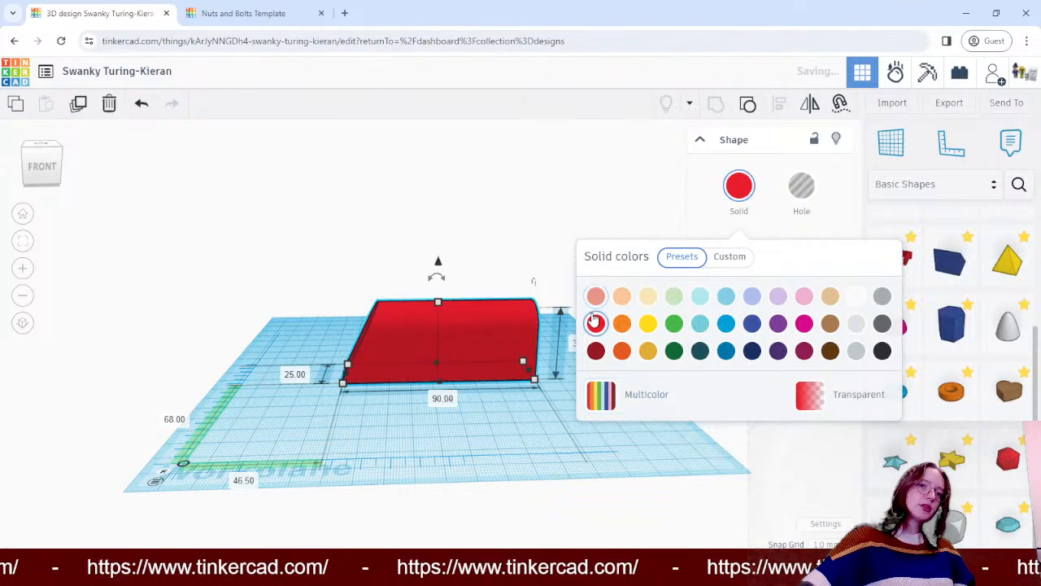
left_click(594, 292)
left_click(516, 209)
right_click_drag(516, 209, 548, 231)
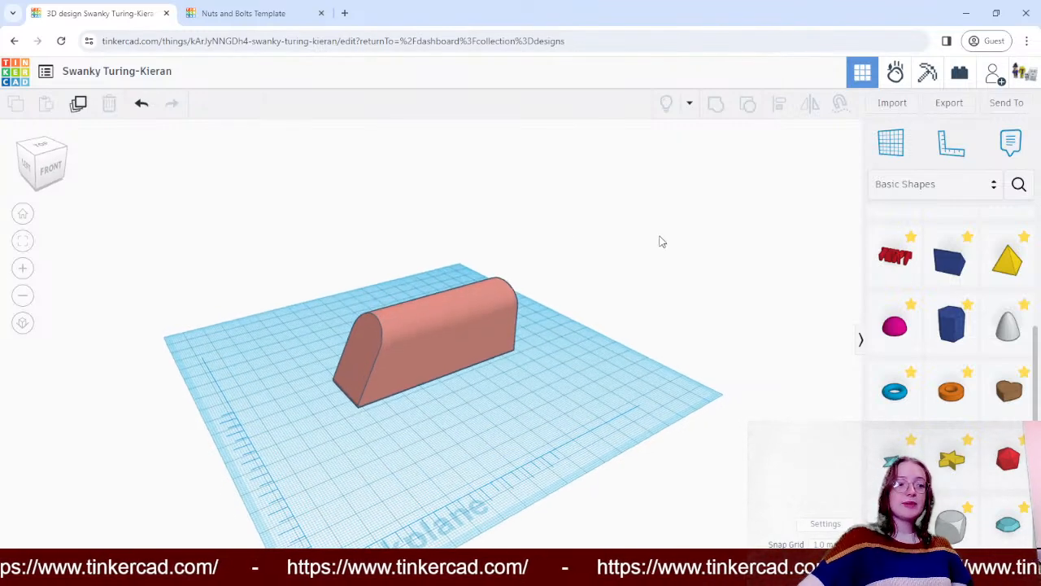
- Add a round roof from the basic shapes and place it in front of the slanted box, about 108 mm across and 40 mm back
scroll(968, 271, "up", 3)
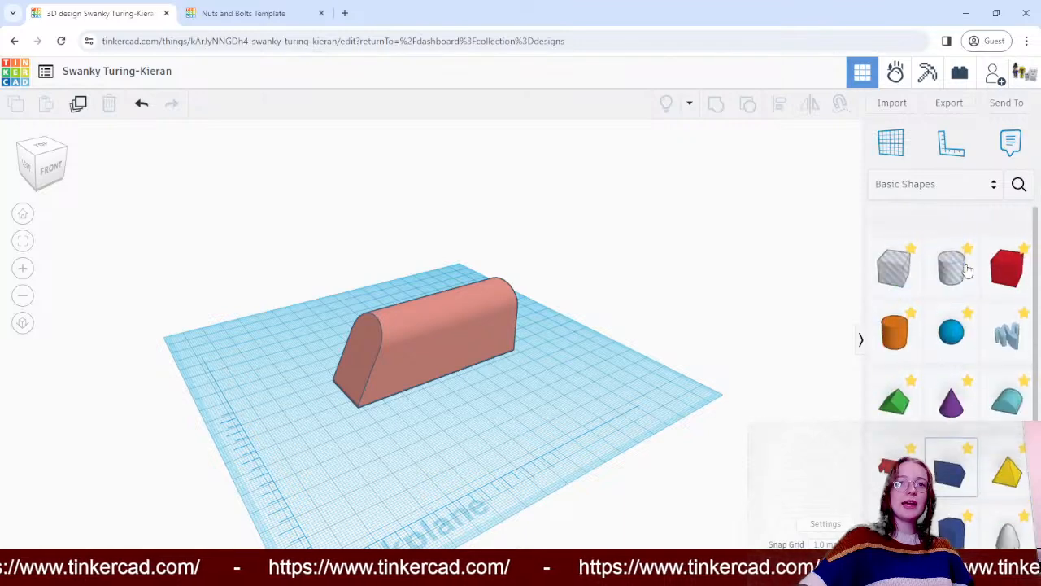
scroll(968, 271, "down", 3)
scroll(999, 221, "up", 1)
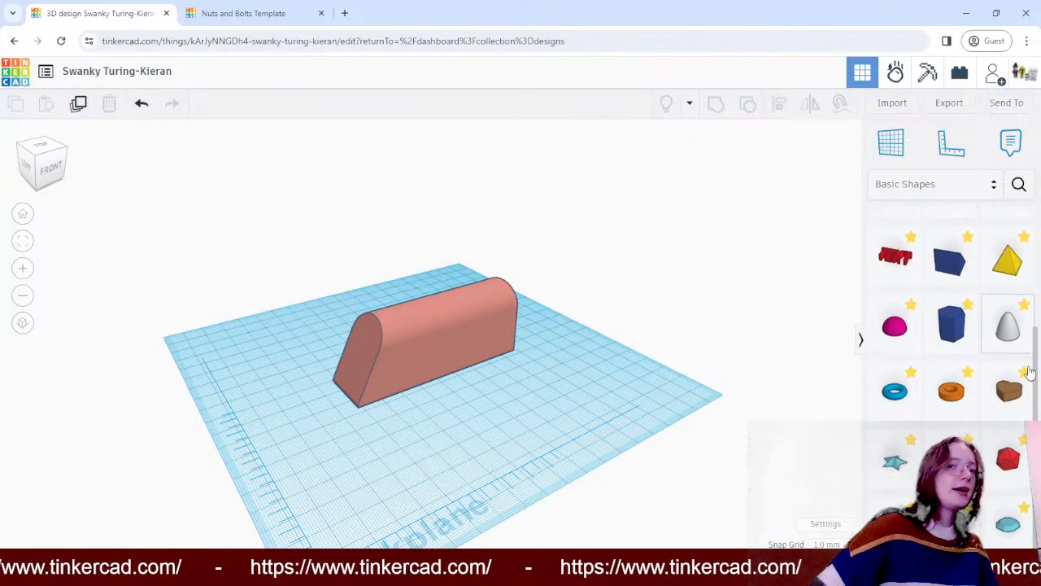
scroll(1007, 375, "up", 3)
scroll(1009, 381, "down", 1)
left_click_drag(1007, 367, 558, 380)
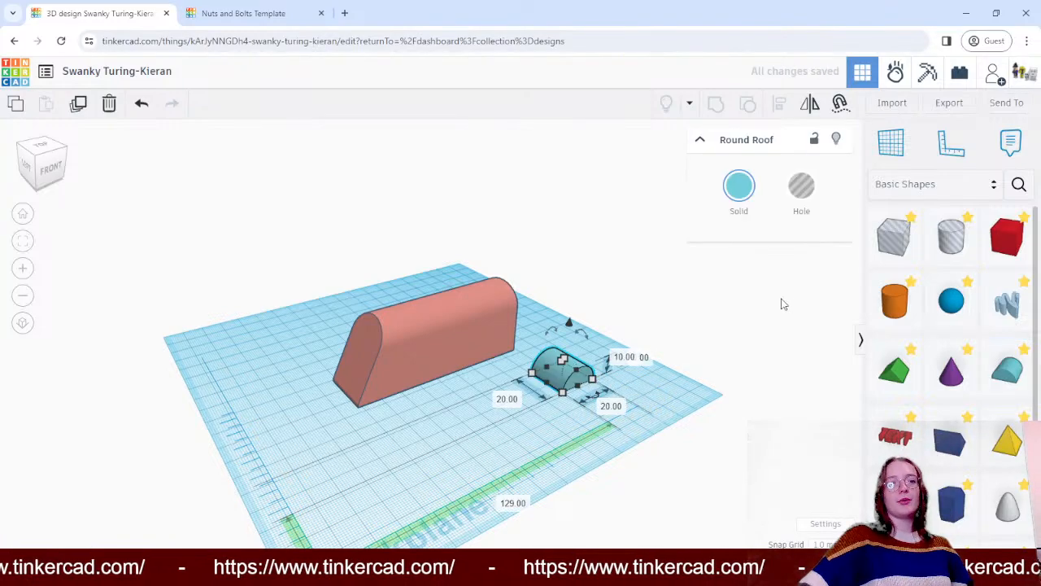
left_click(772, 325)
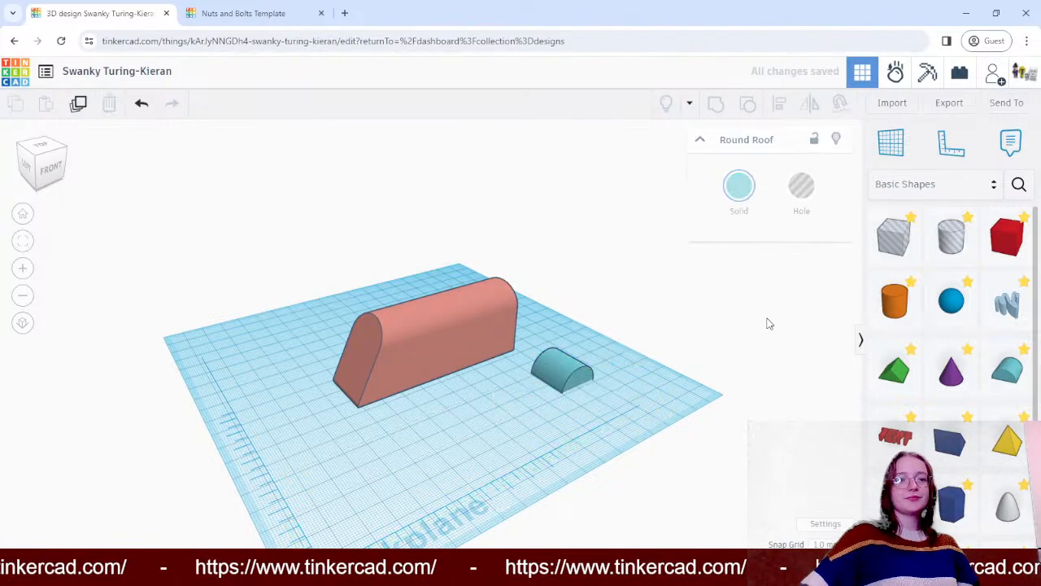
right_click_drag(767, 321, 606, 310)
left_click_drag(515, 422, 471, 392)
right_click_drag(706, 338, 730, 363)
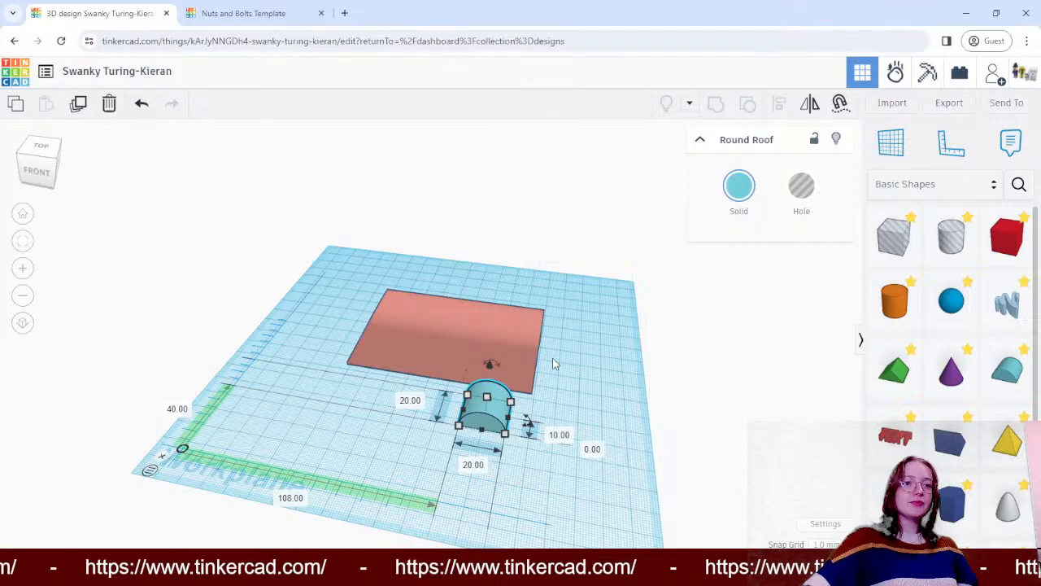
- Rotate the small round roof upside down so its flat face points up and its curve faces the workplane
left_click_drag(496, 366, 489, 474)
left_click(588, 374)
mouse_move(588, 374)
right_mouse_down()
mouse_move(465, 365)
mouse_move(463, 378)
mouse_move(577, 376)
right_mouse_up()
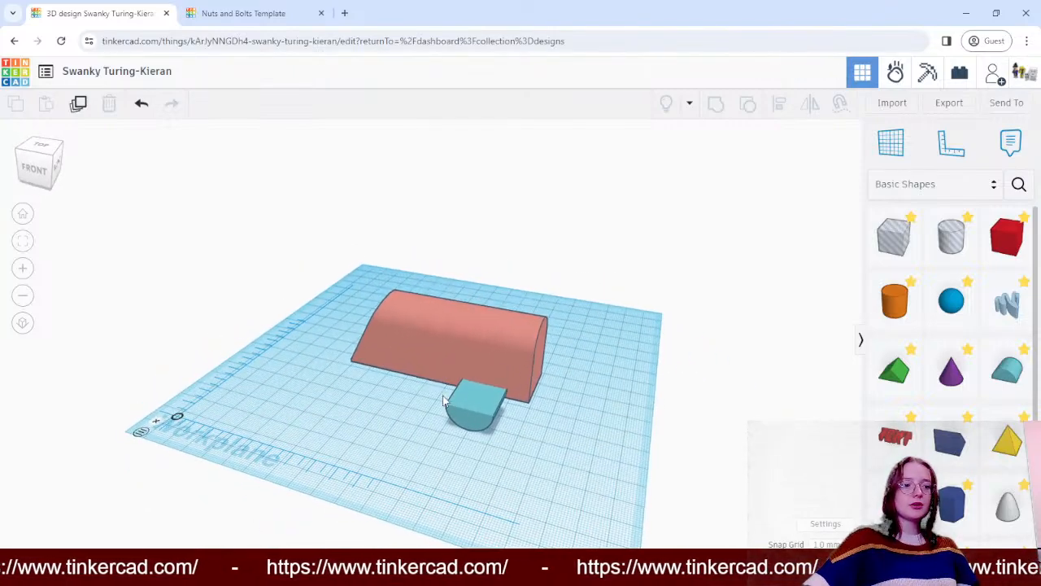
left_click(476, 407)
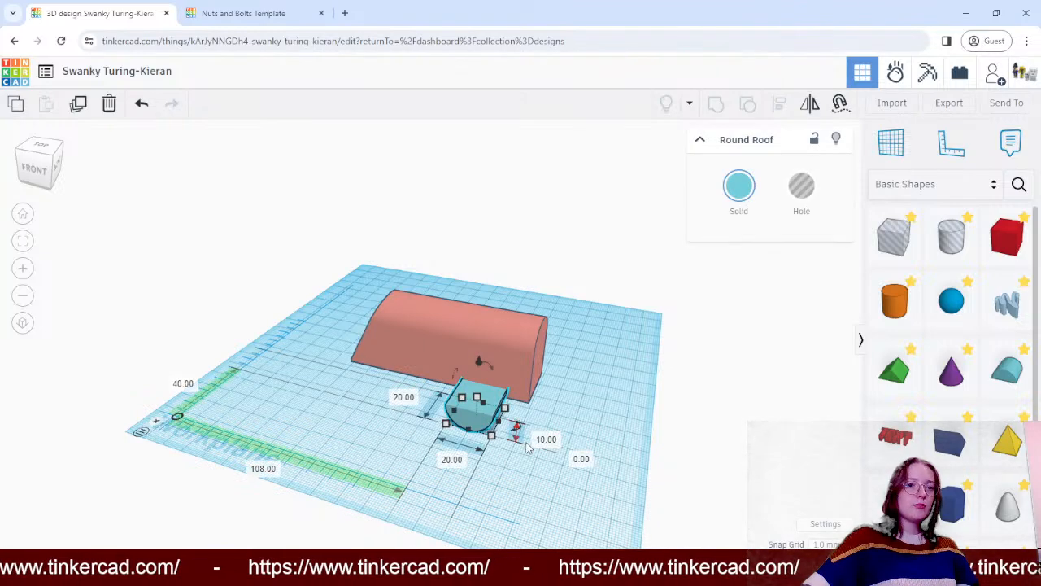
left_click_drag(518, 428, 513, 423)
key("ctrl+z")
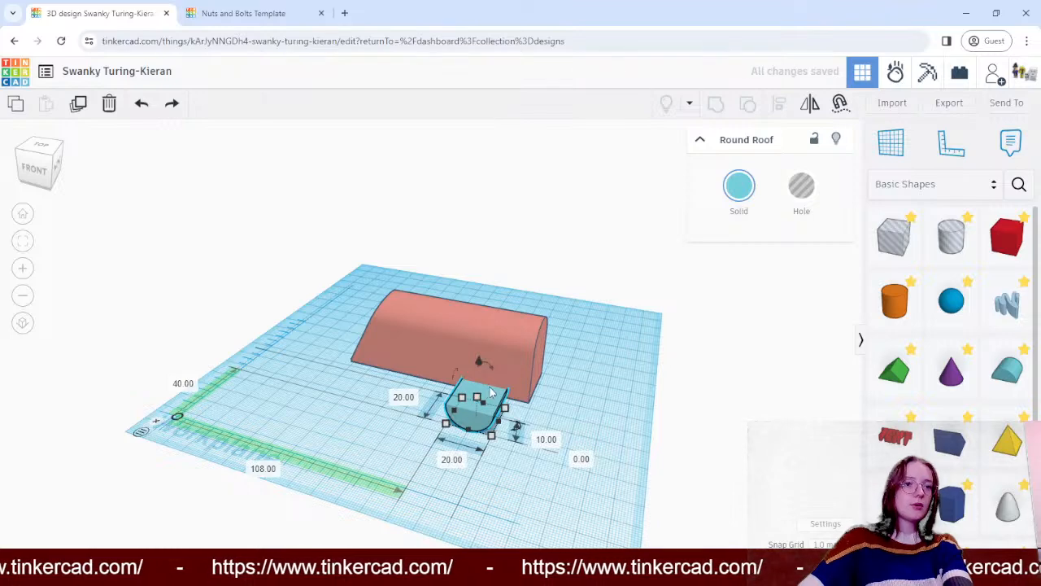
- Move the flipped round roof into the box's side, about 113 mm across, and stretch it to about 45 mm long
left_click_drag(500, 388, 518, 367)
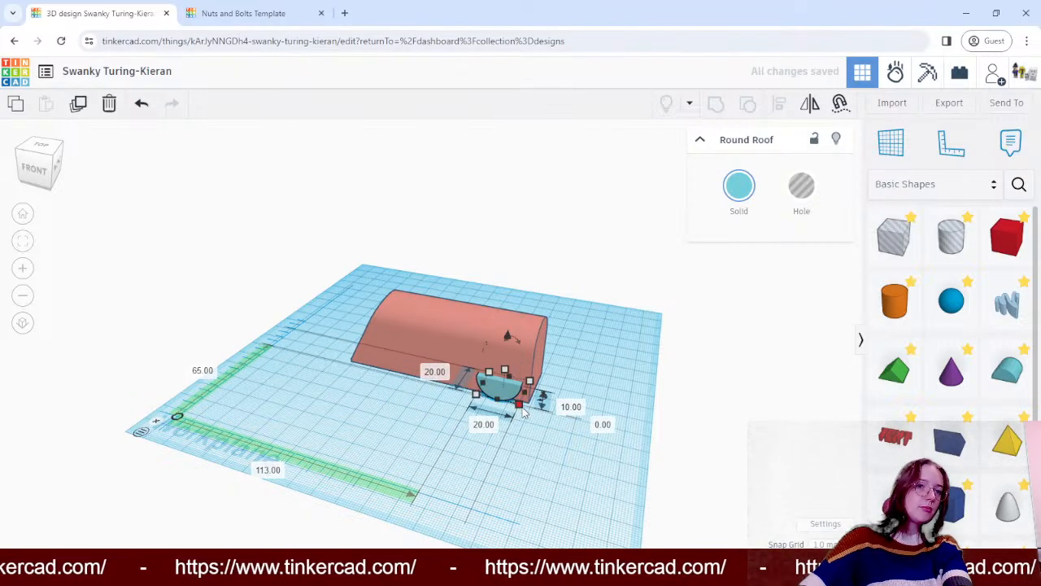
left_click_drag(525, 409, 541, 374)
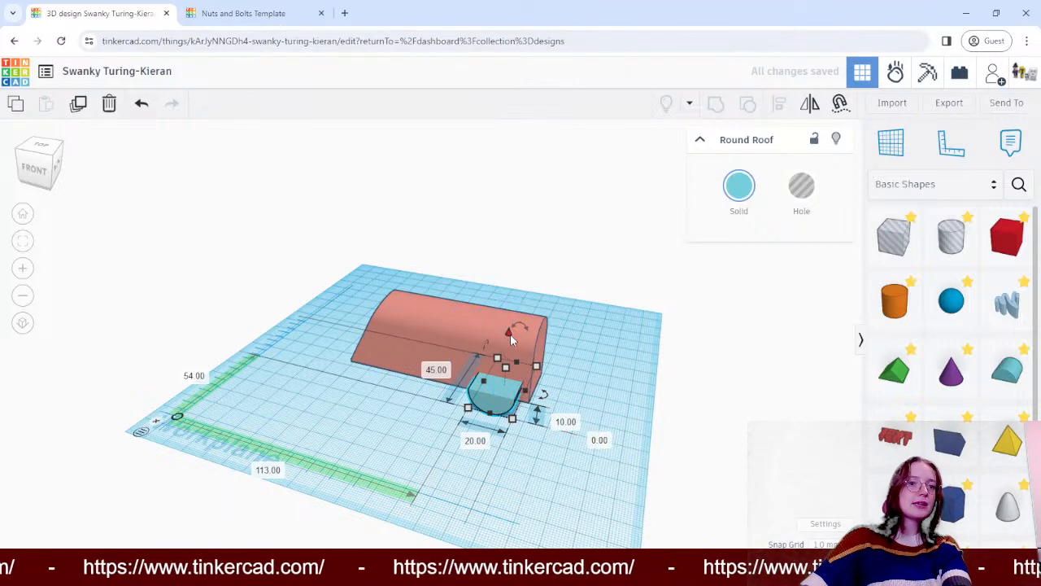
- Raise the flipped round roof about 26 mm above the workplane so it lies across the top of the box
left_click_drag(511, 333, 526, 286)
left_click(708, 316)
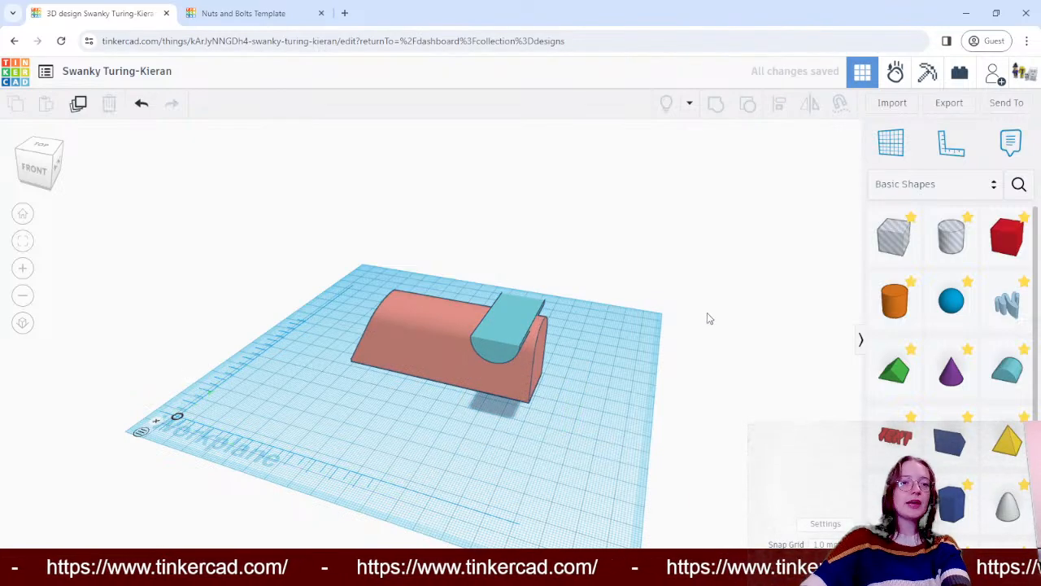
right_click_drag(707, 315, 454, 294)
right_click_drag(457, 305, 483, 338)
- Lengthen the raised round roof to about 51 mm across the box's width and shift it to about 107 mm across
left_click(476, 359)
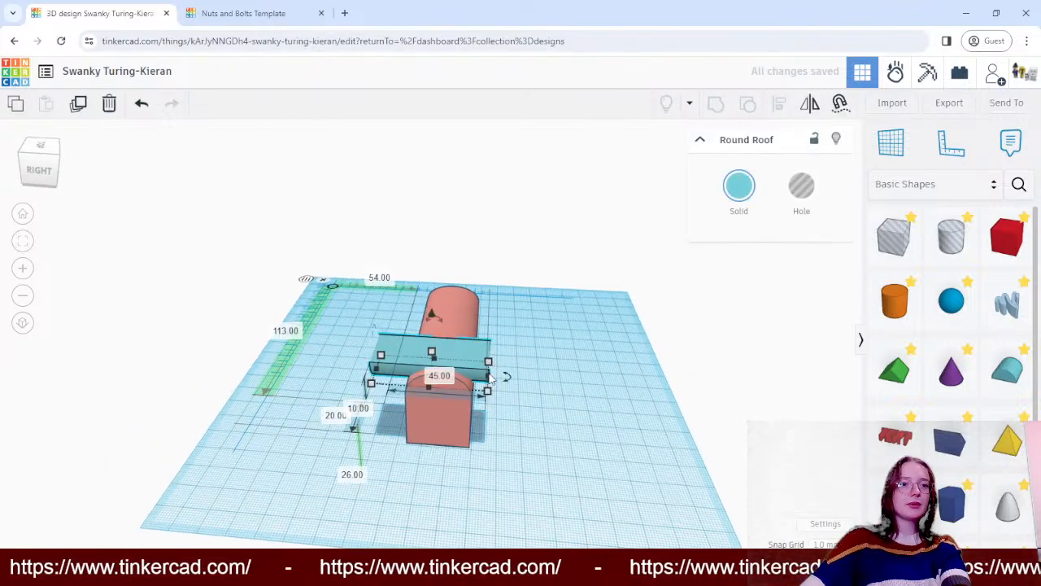
left_click_drag(491, 381, 506, 381)
left_click(625, 342)
right_click_drag(625, 342, 416, 385)
left_click_drag(416, 387, 400, 350)
right_click_drag(688, 372, 342, 313)
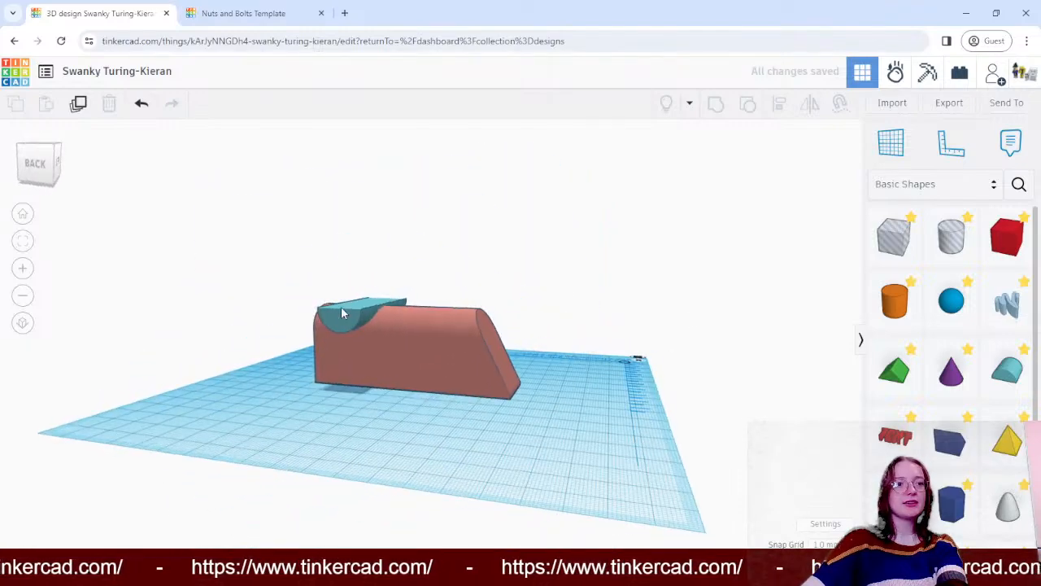
- Stretch the flipped round roof downwards to a height of about 13 mm, its curved underside about 23 mm above the workplane
left_click(341, 313)
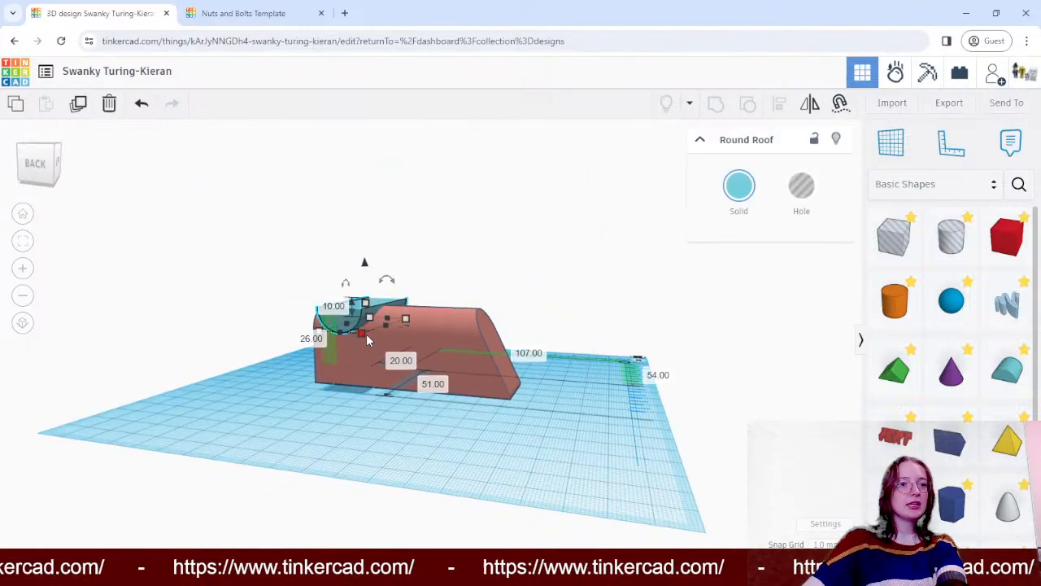
left_click_drag(365, 302, 362, 257)
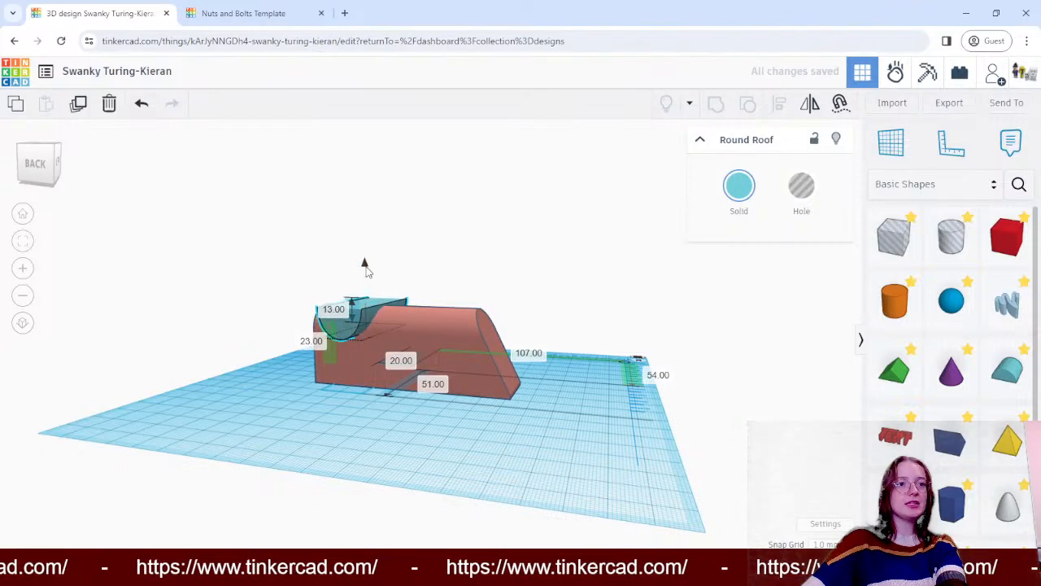
left_click(675, 313)
mouse_move(675, 313)
right_mouse_down()
mouse_move(442, 349)
mouse_move(441, 400)
mouse_move(594, 386)
mouse_move(748, 333)
mouse_move(598, 345)
mouse_move(288, 323)
mouse_move(326, 353)
mouse_move(614, 363)
mouse_move(242, 354)
mouse_move(246, 339)
mouse_move(417, 316)
mouse_move(737, 326)
mouse_move(676, 313)
right_mouse_up()
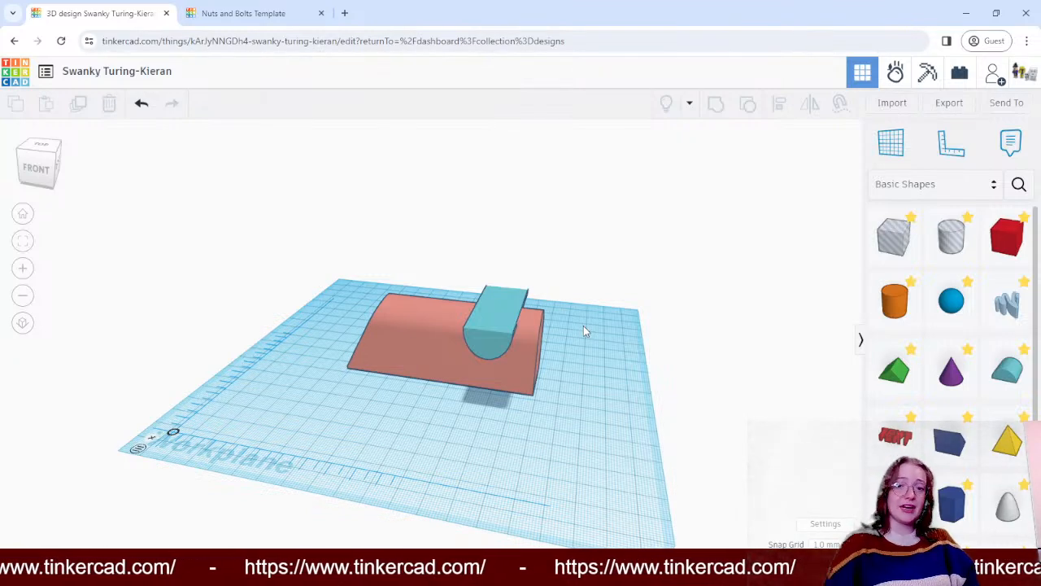
- Turn the flipped round roof lying across the top of the box into a hole
right_click_drag(743, 330, 735, 375)
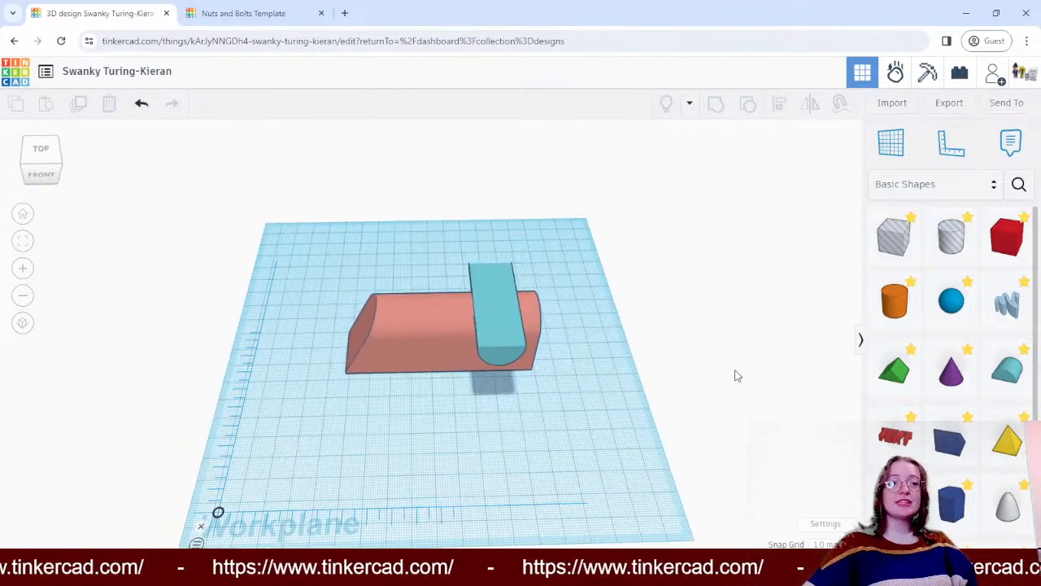
left_click(489, 343)
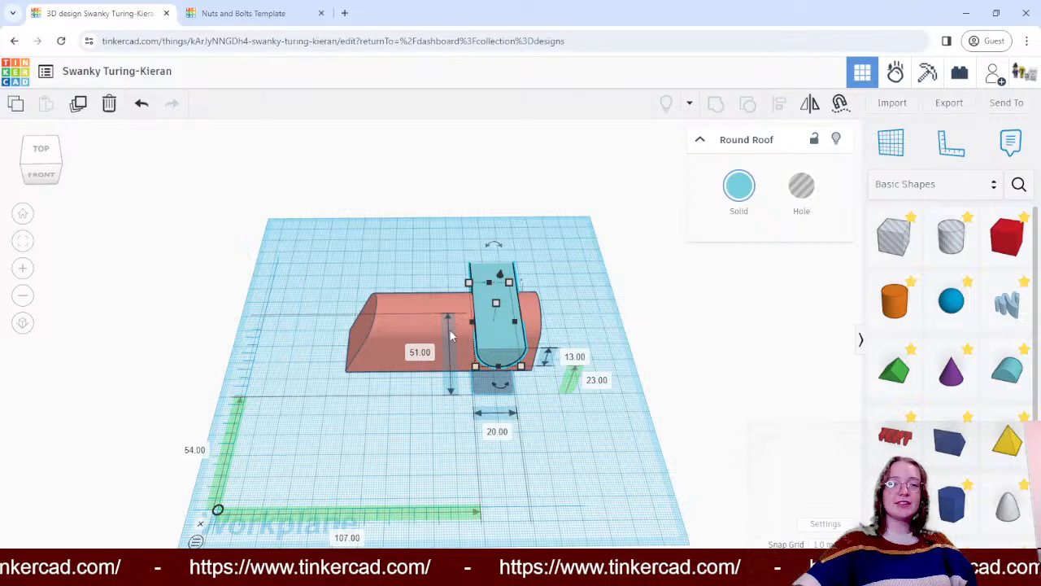
left_click(801, 186)
left_click(662, 360)
right_click_drag(663, 360, 781, 338)
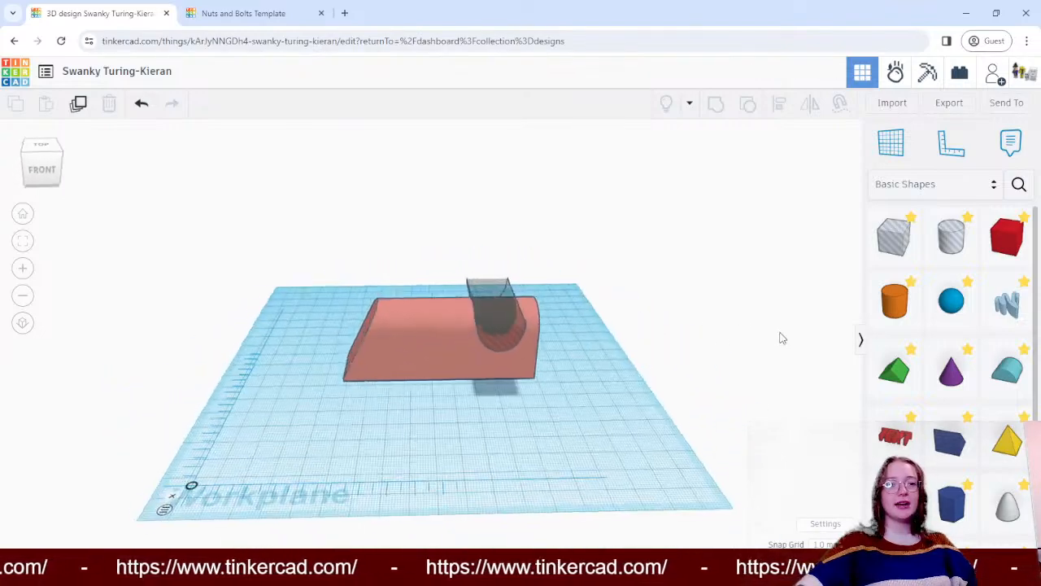
- Select the round roof hole and the slanted box together and group them to cut a rounded notch across the top
right_click_drag(323, 246, 355, 235)
left_click_drag(355, 234, 616, 383)
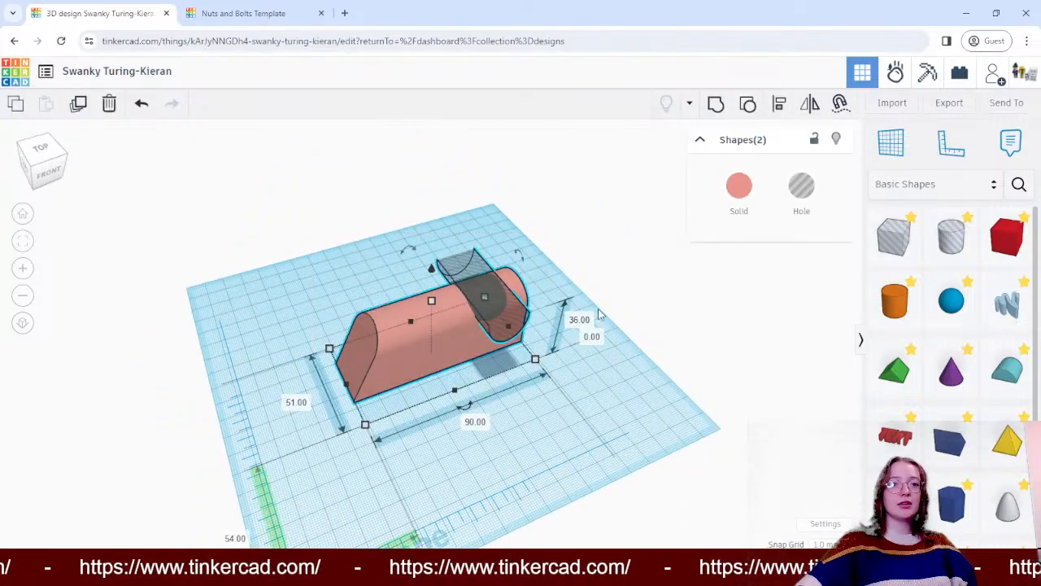
left_click(715, 104)
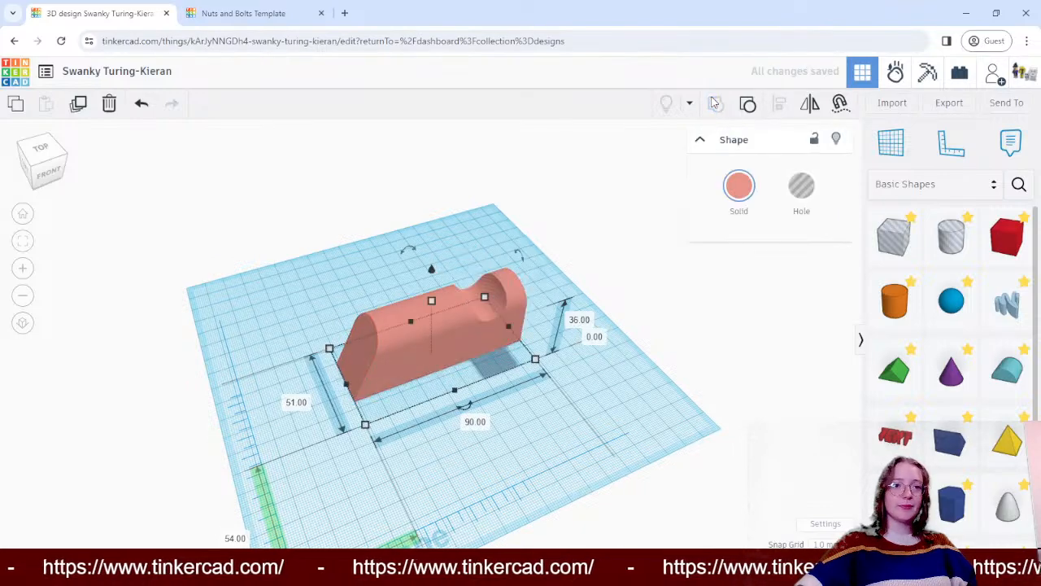
left_click(748, 325)
right_click_drag(749, 325, 686, 301)
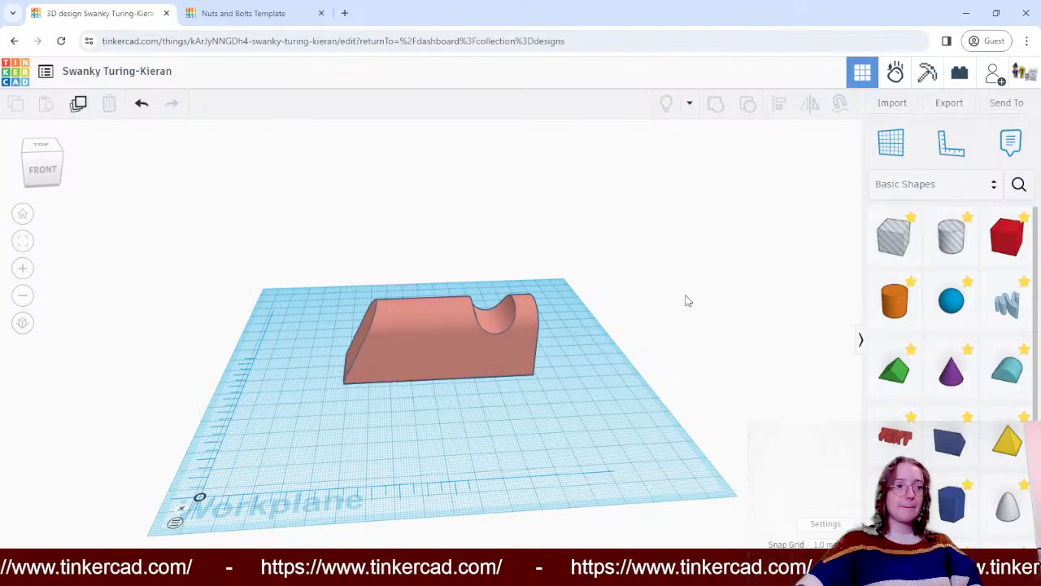
right_click_drag(686, 301, 655, 313)
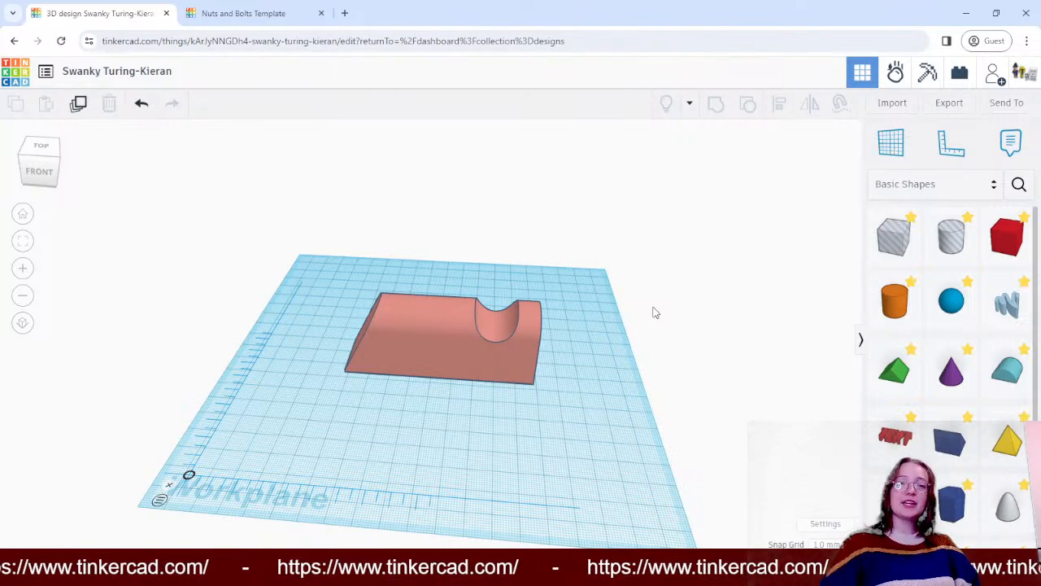
- Switch the shapes library to the Hardware category
left_click(958, 188)
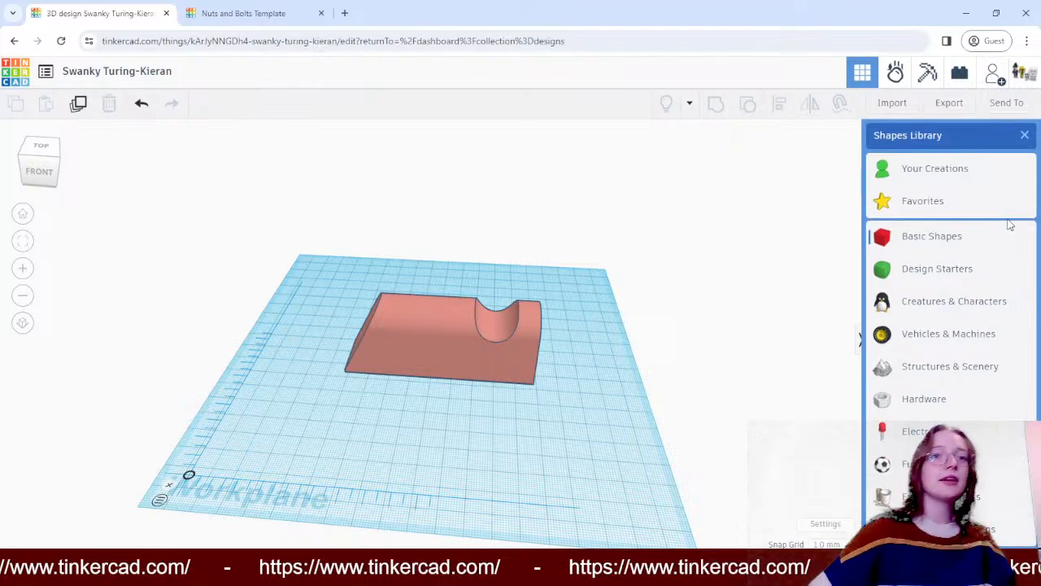
scroll(906, 365, "down", 1)
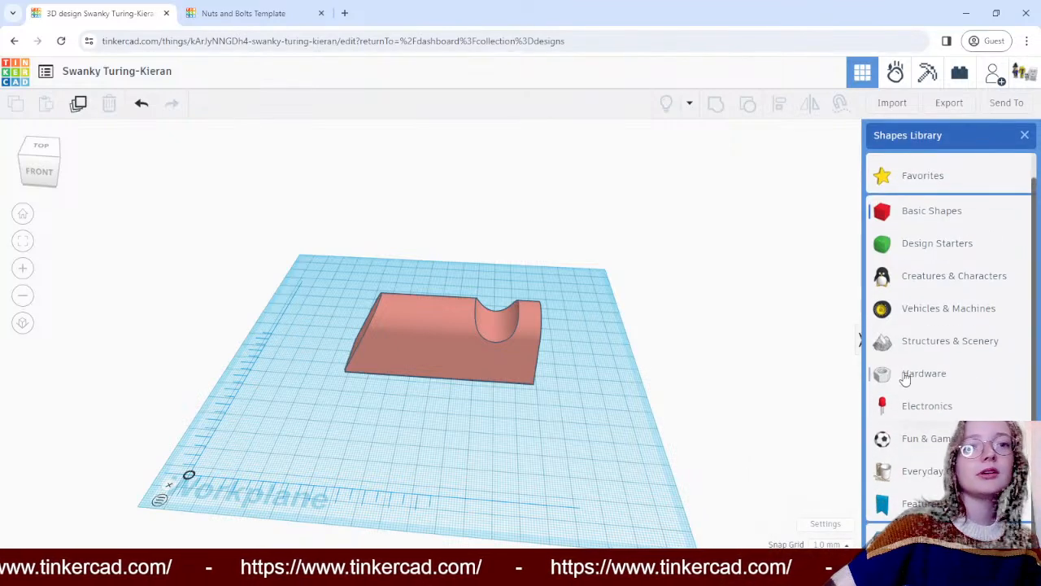
left_click(906, 375)
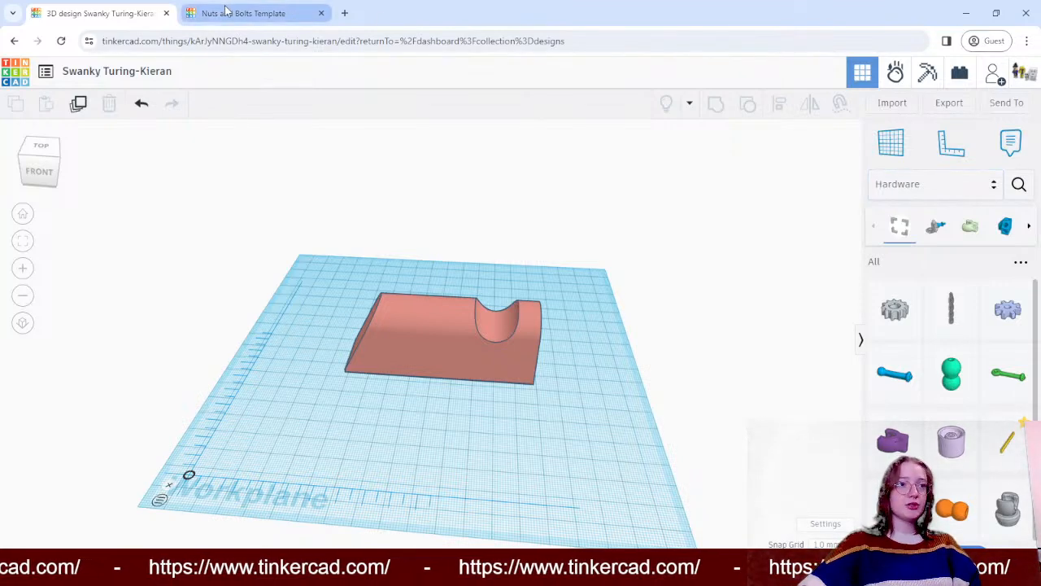
- Return to the web search results for "nut and bolt tinkercad" and reopen the Nuts and Bolts Template design from there
left_click(283, 10)
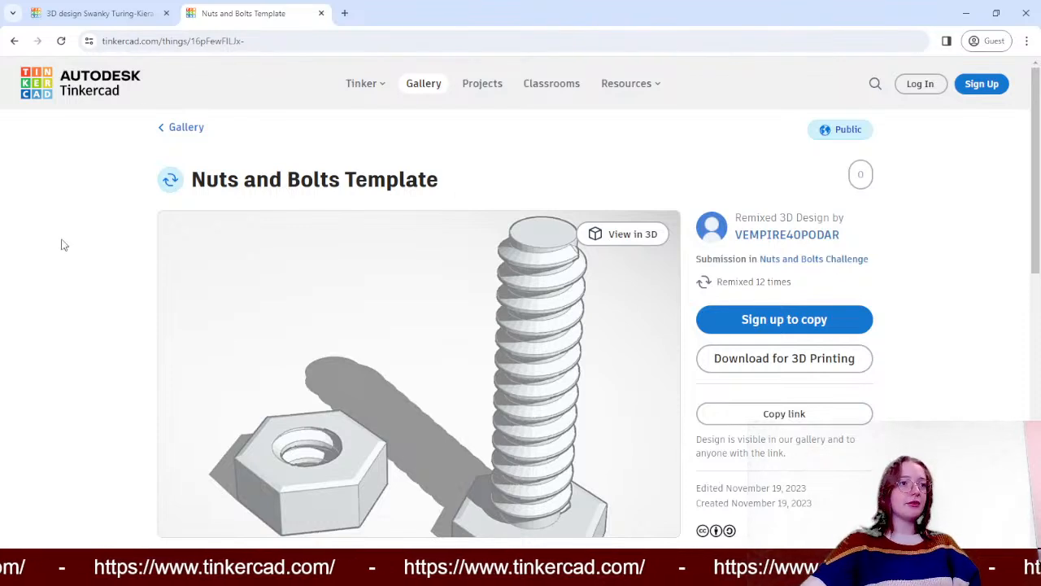
left_click(14, 41)
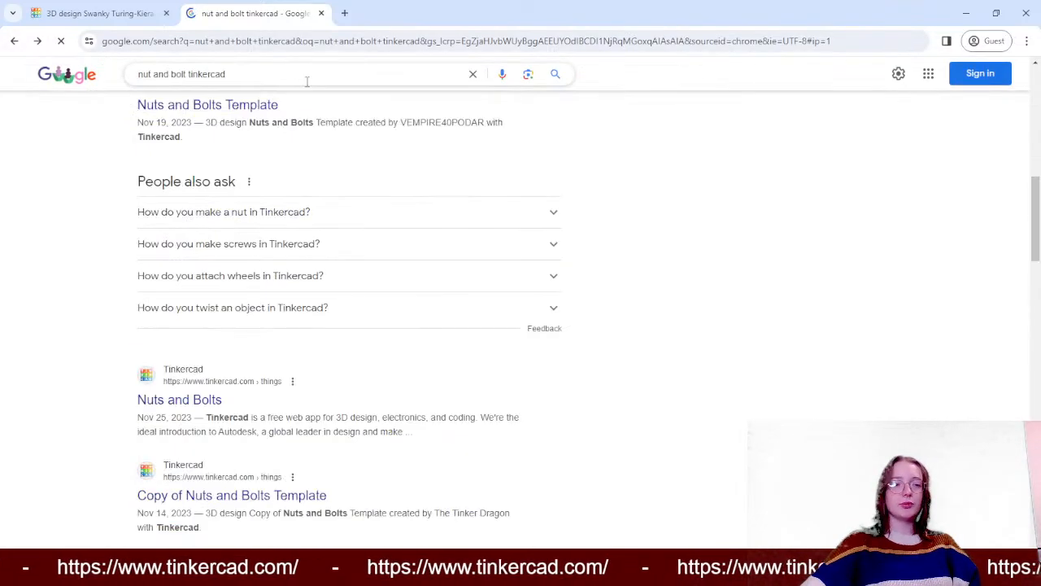
scroll(420, 224, "up", 8)
scroll(358, 241, "down", 4)
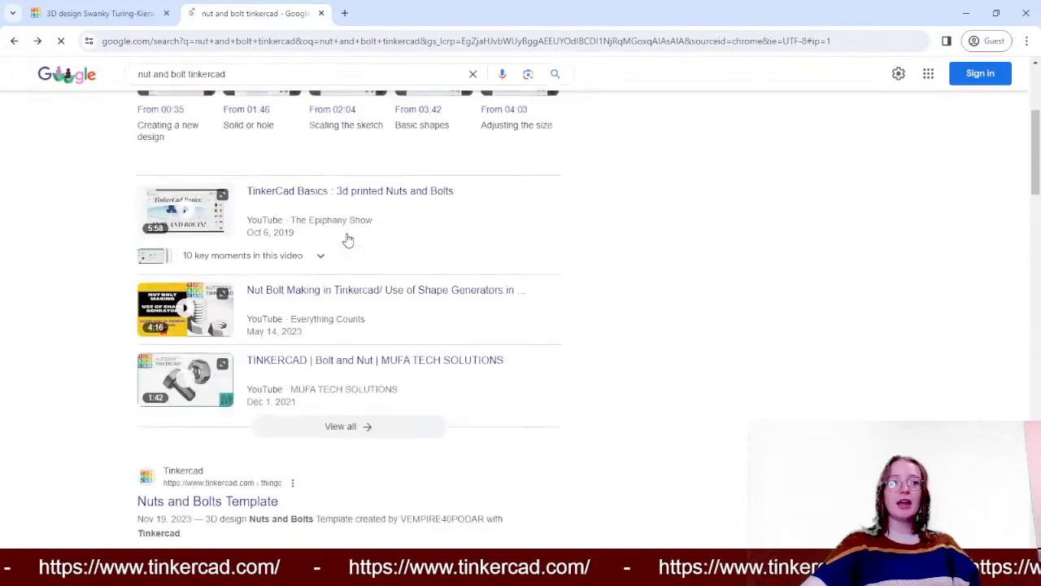
scroll(214, 195, "up", 4)
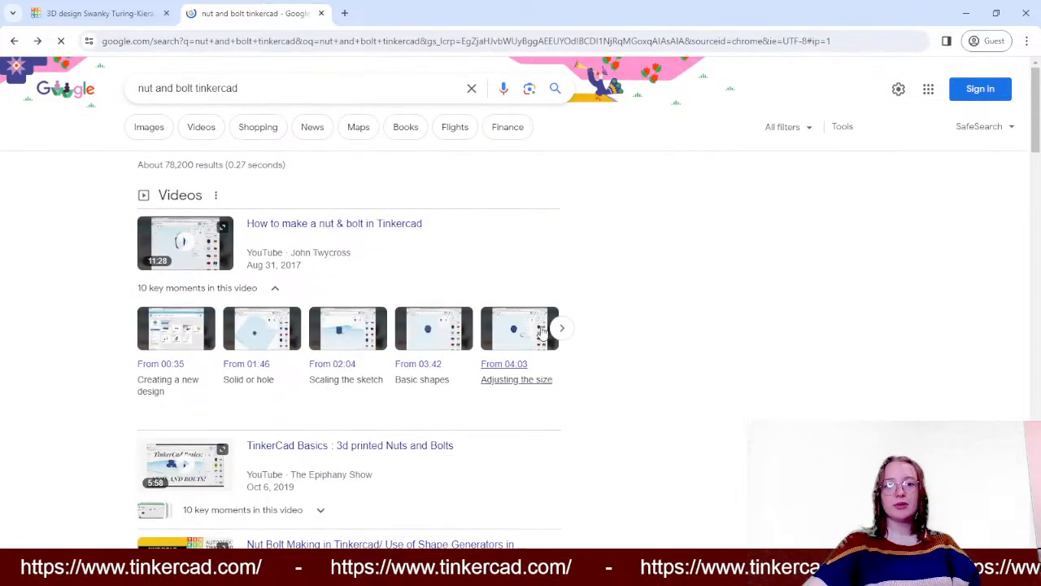
scroll(509, 285, "down", 8)
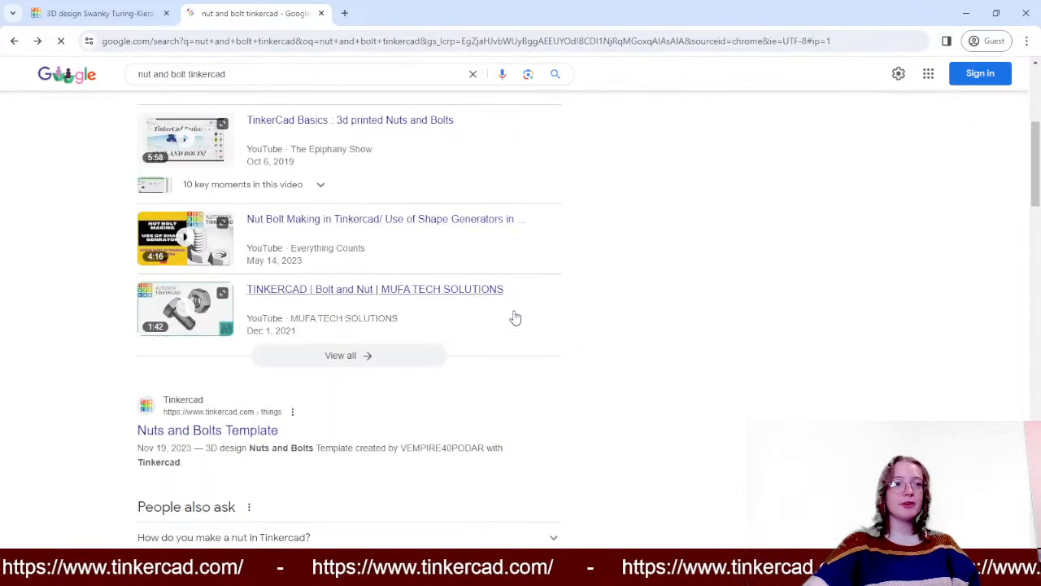
scroll(249, 394, "up", 4)
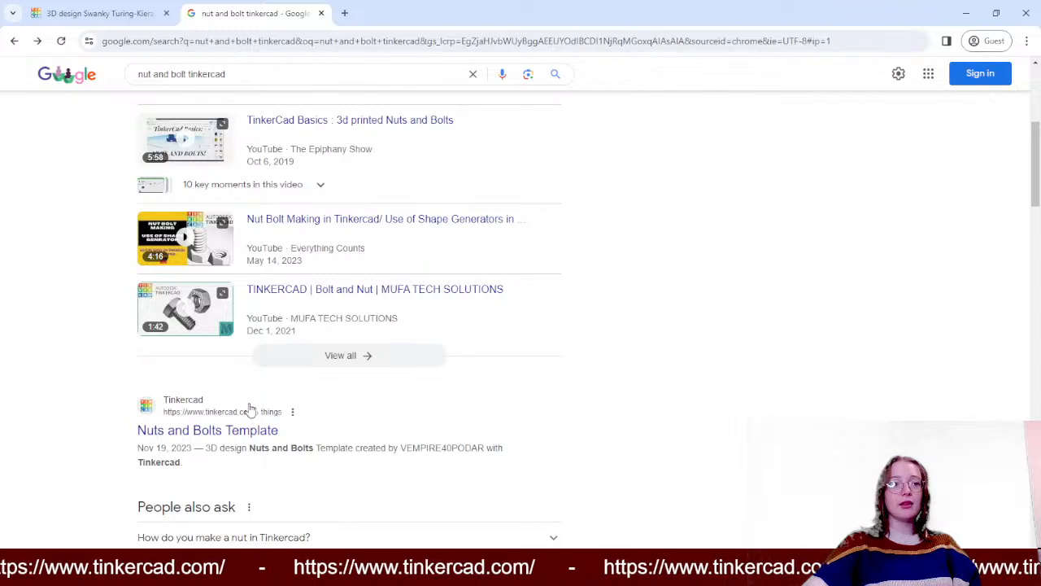
left_click(251, 430)
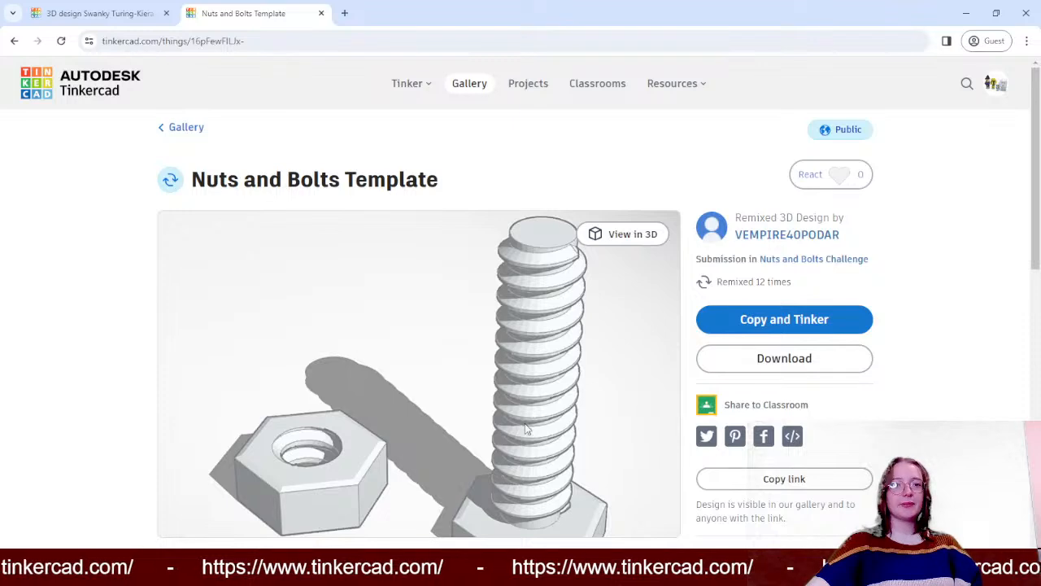
- Download the Nuts and Bolts Template model as an STL file
scroll(727, 343, "down", 4)
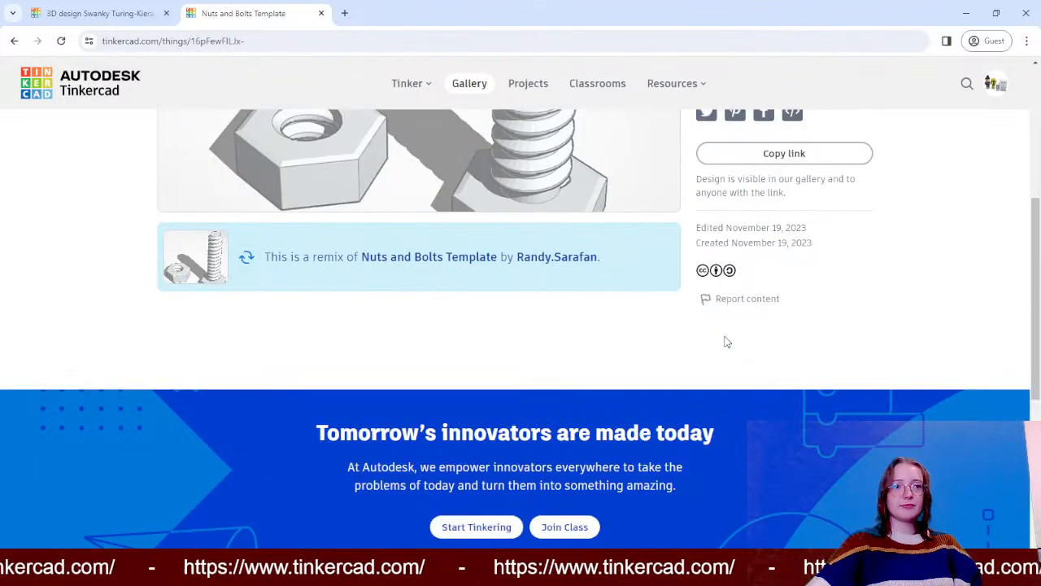
scroll(727, 343, "up", 4)
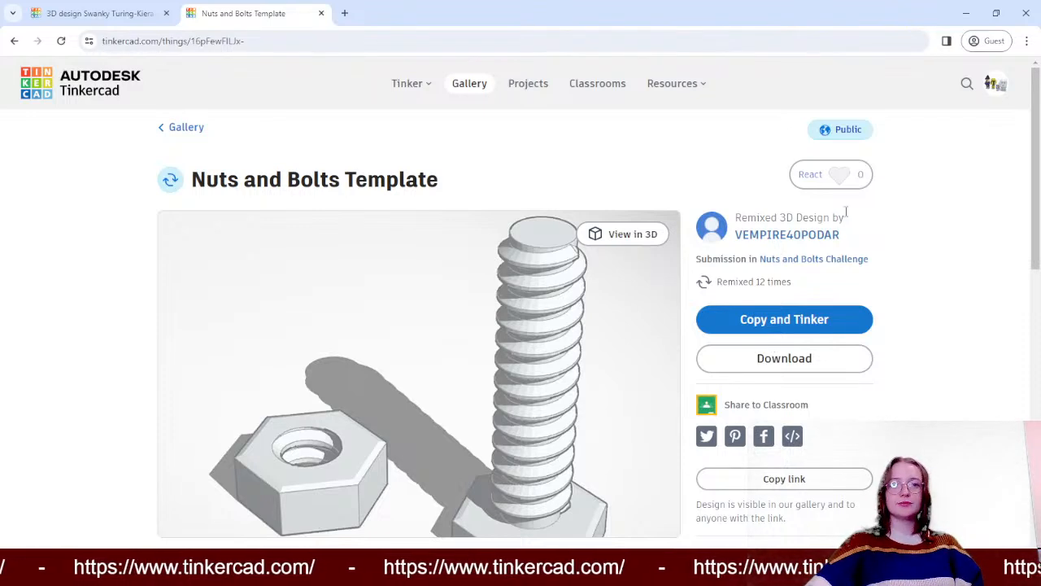
left_click(756, 360)
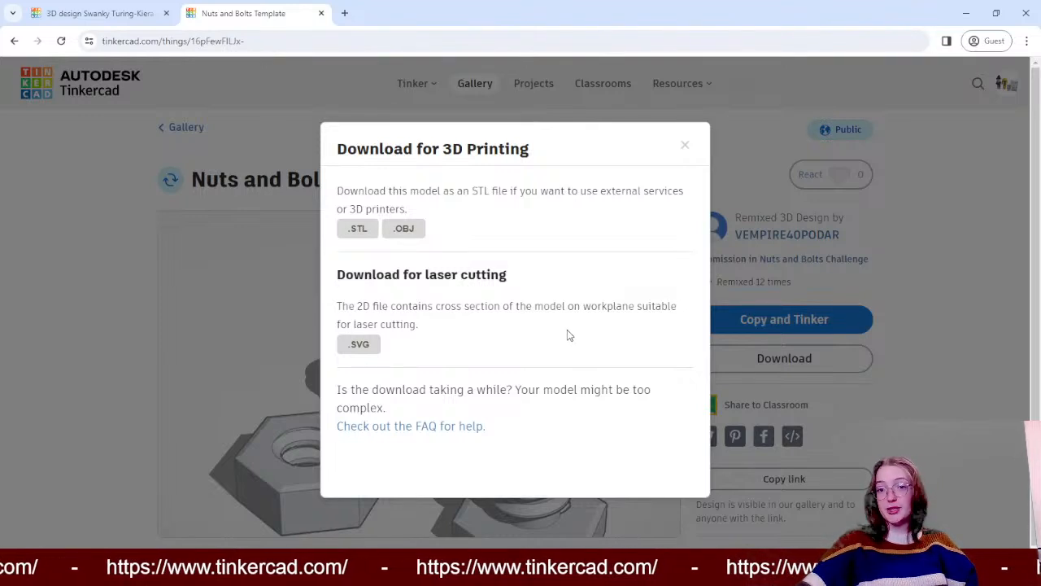
left_click(352, 230)
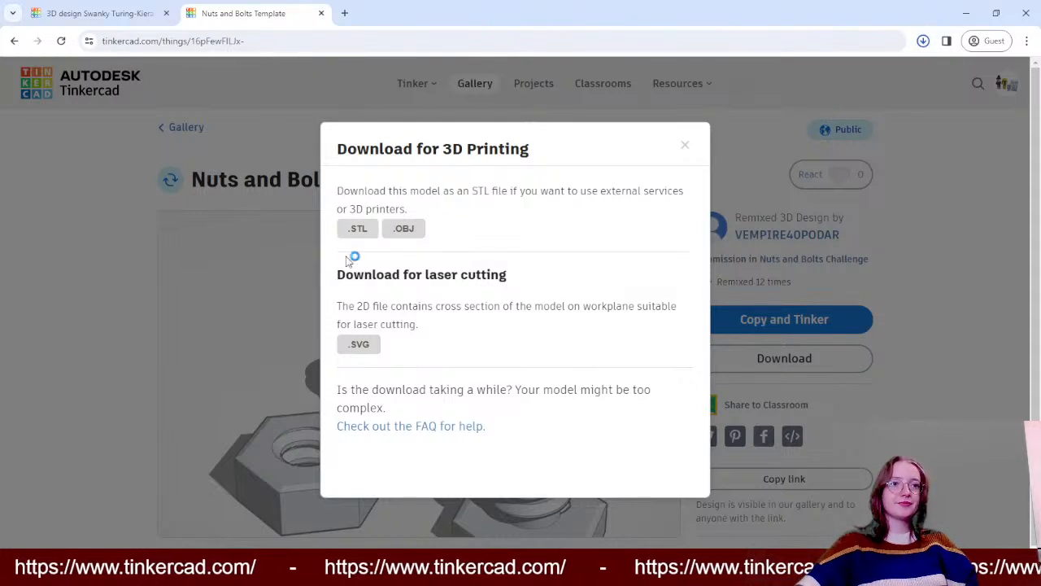
- Switch back to the notched block design and choose Nuts and Bolts Template.stl as the 3D shape file to import
left_click(104, 9)
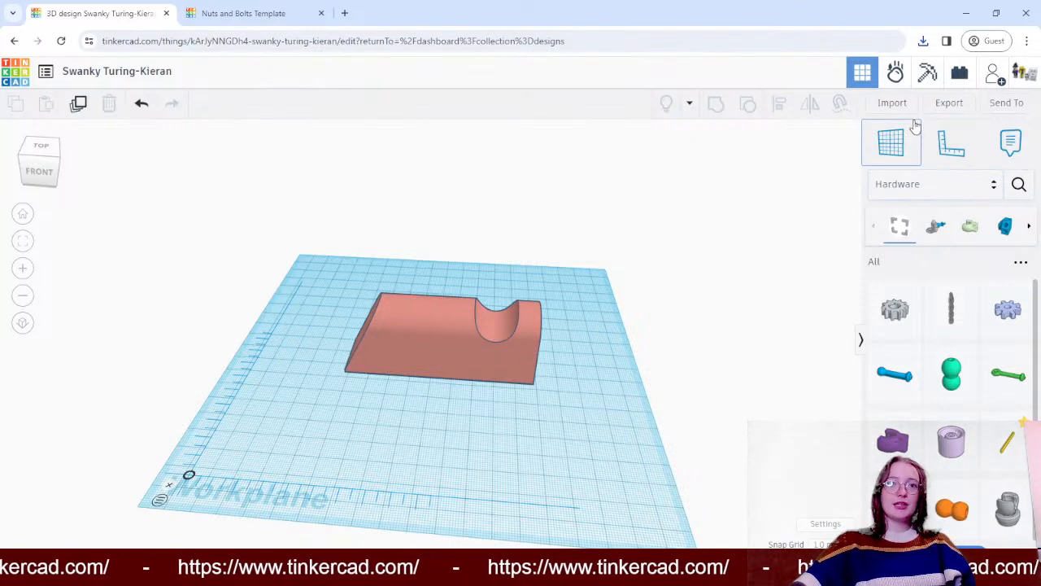
left_click(894, 104)
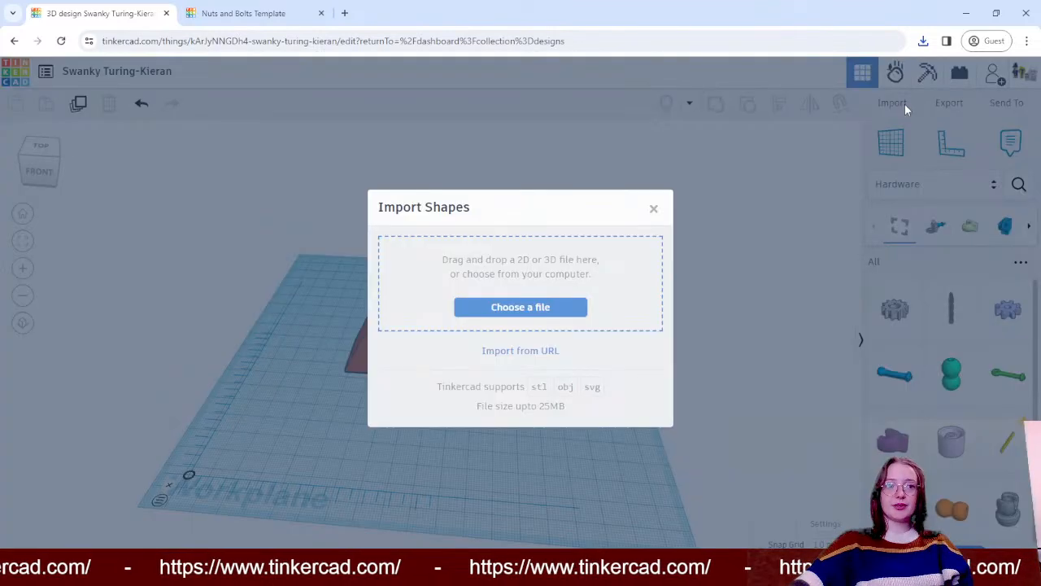
left_click(558, 313)
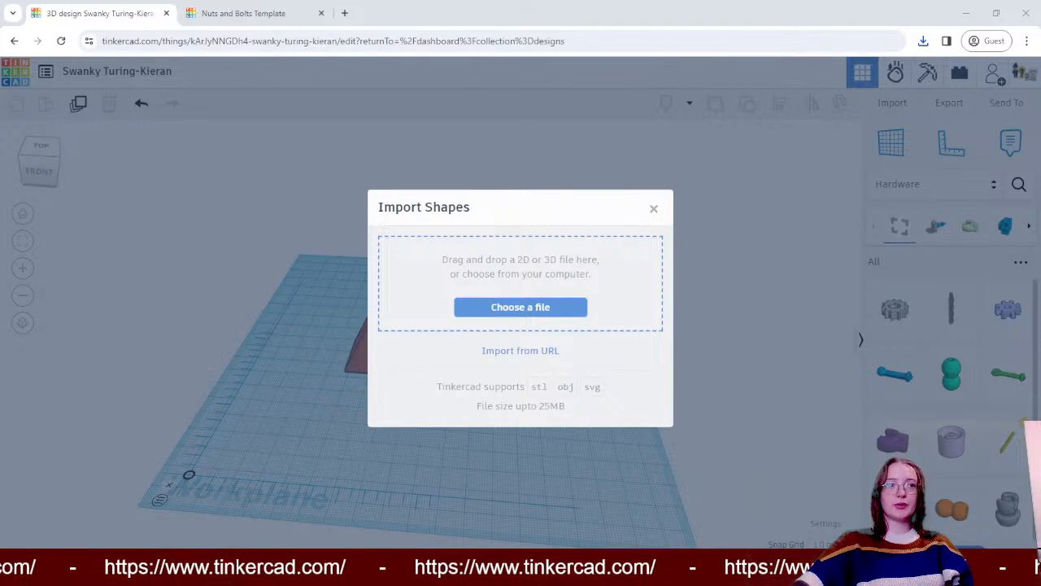
double_click(178, 113)
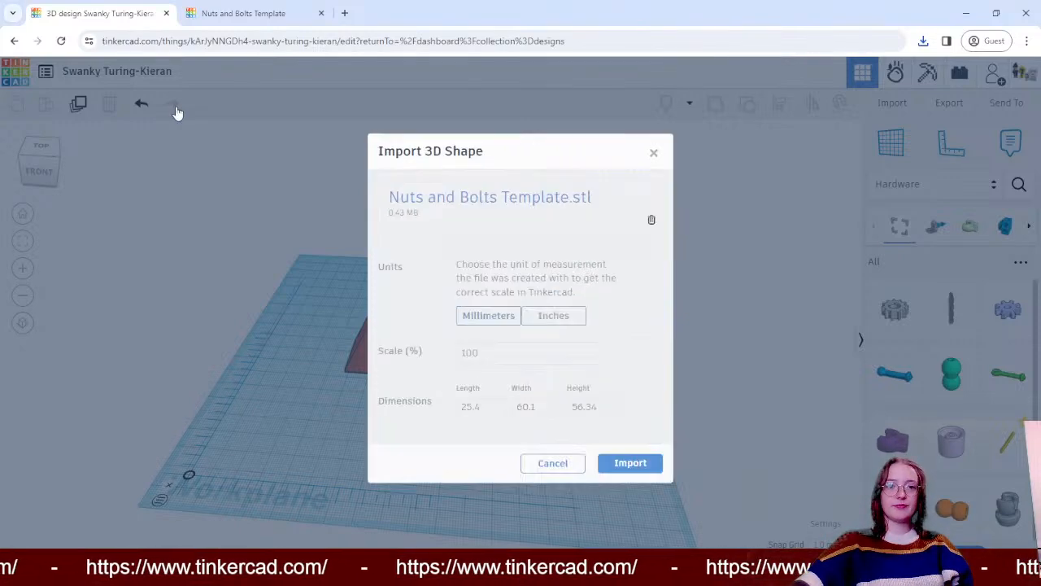
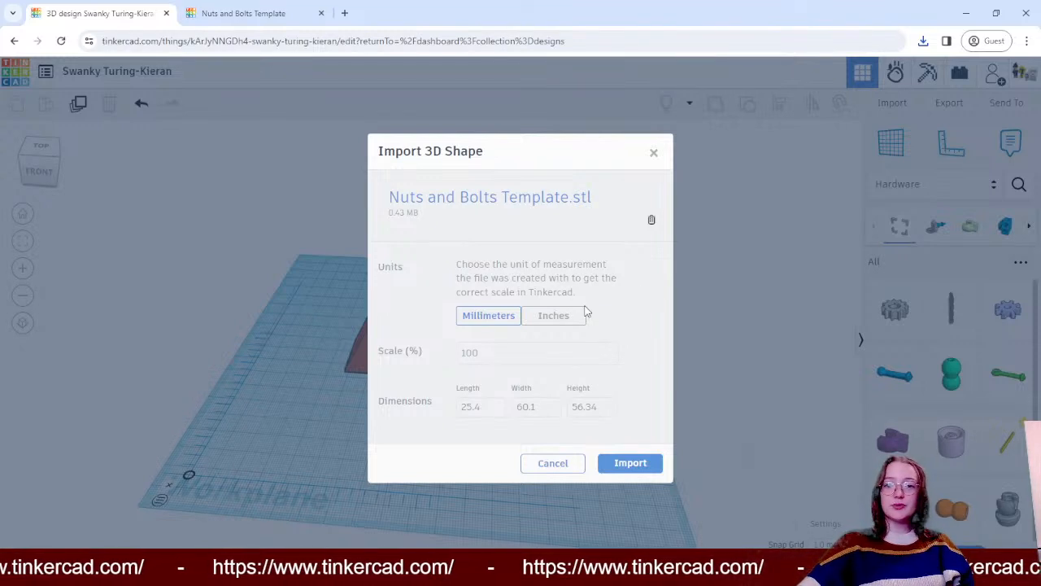
- Import Nuts and Bolts Template.stl in millimetres at 100% scale
left_click(630, 463)
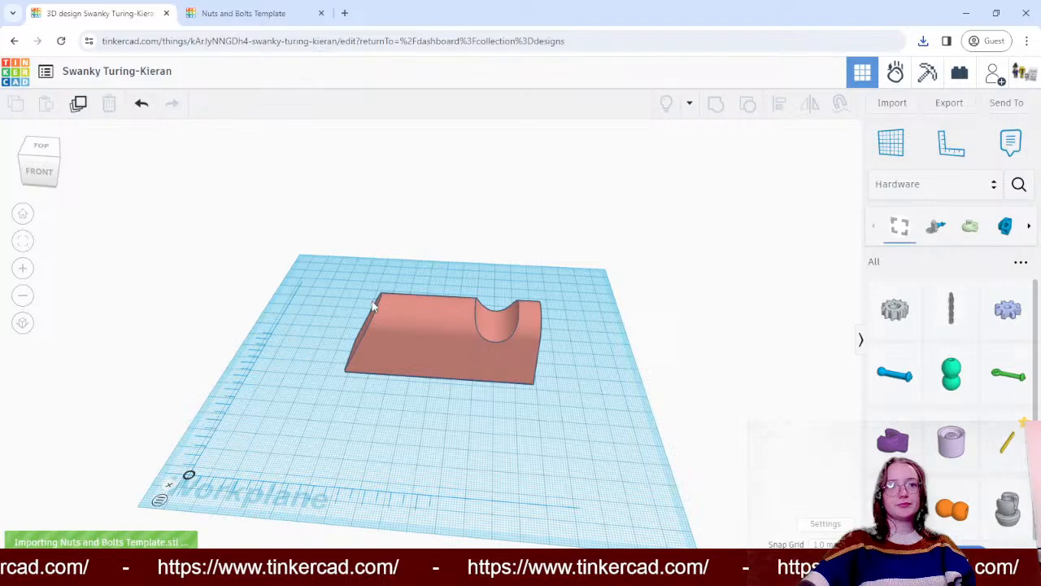
right_click_drag(212, 263, 420, 330)
left_click_drag(416, 333, 270, 305)
left_click(754, 318)
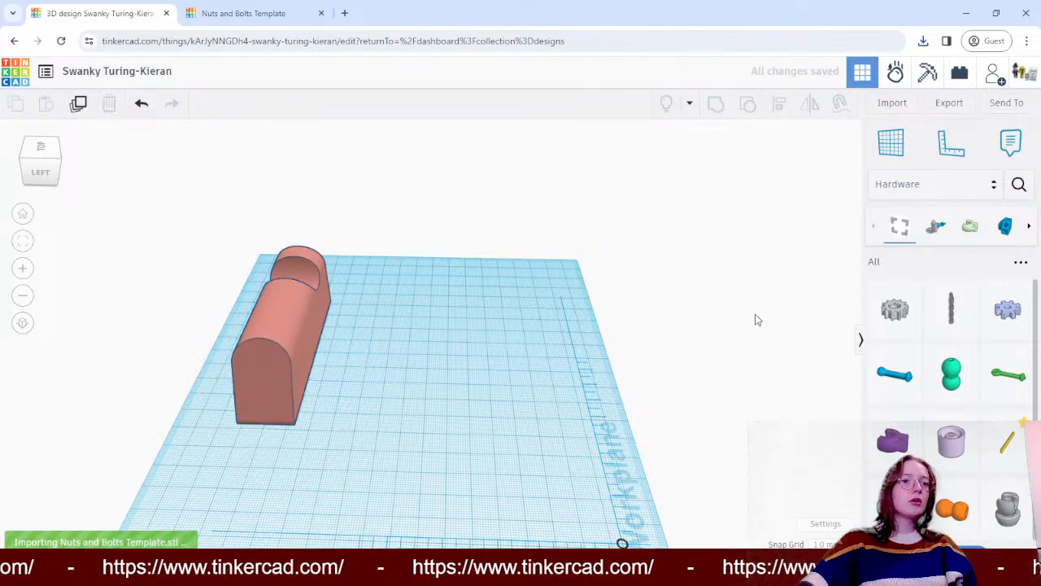
right_click_drag(753, 318, 895, 222)
- Switch the shapes library back to the Basic Shapes category
left_click(914, 187)
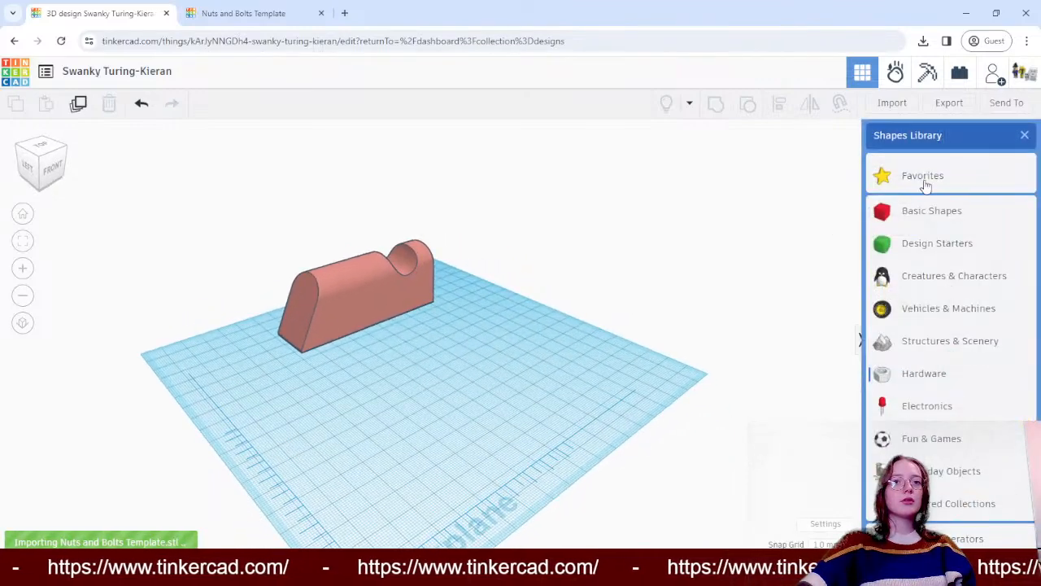
left_click(920, 207)
left_click(918, 186)
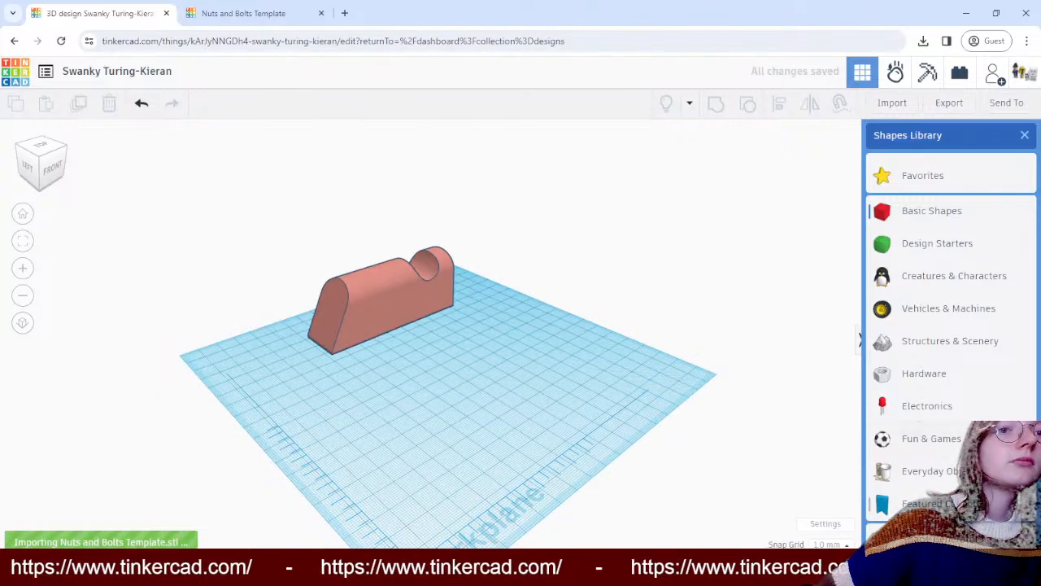
left_click(682, 274)
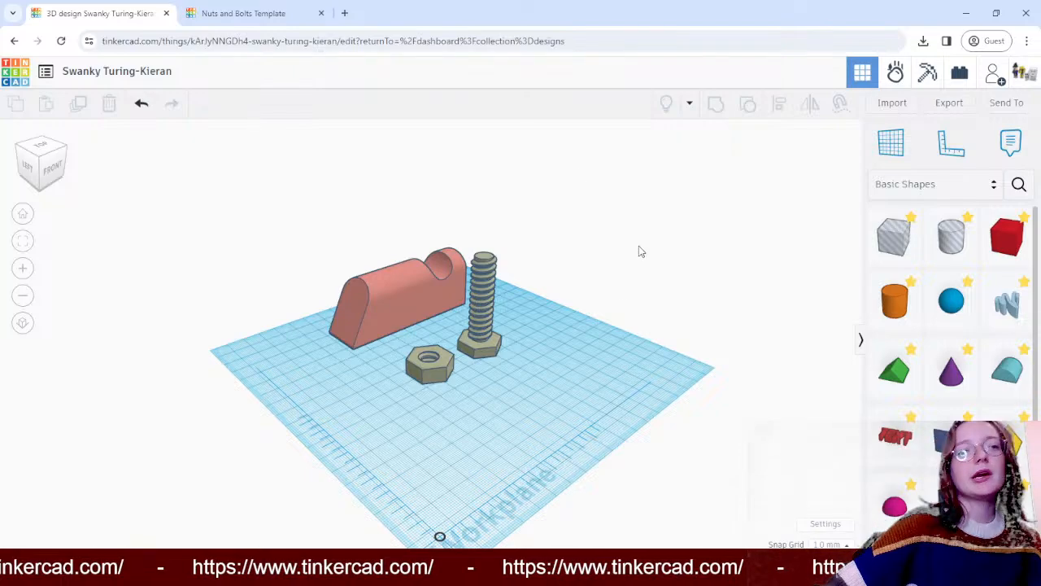
- Move the imported nut and bolt away from the notched block and collapse their shape properties
right_click_drag(640, 248, 701, 280)
left_click_drag(457, 261, 529, 289)
left_click(616, 291)
left_click_drag(511, 332, 560, 340)
left_click_drag(527, 293, 508, 313)
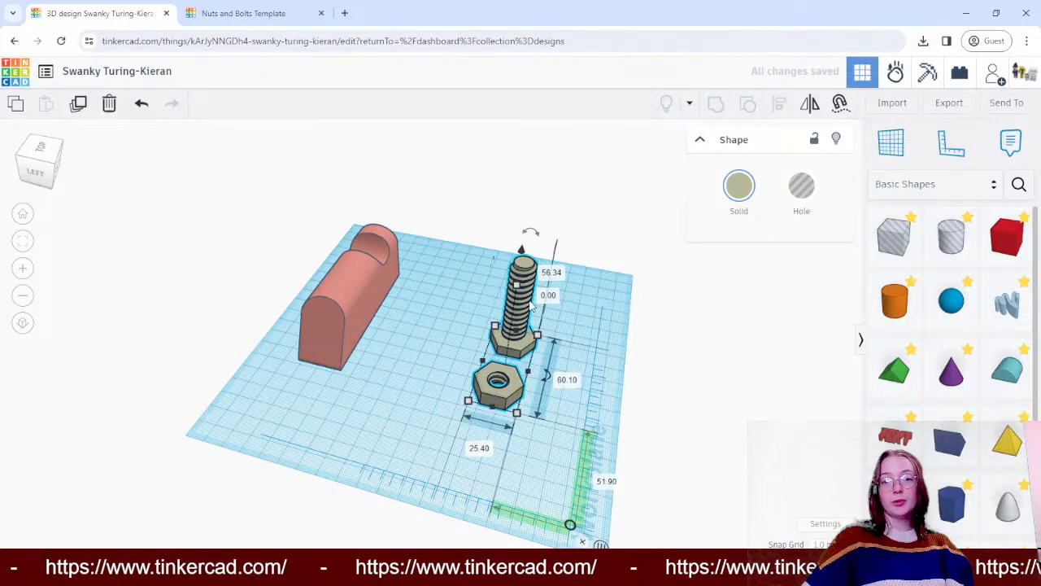
right_click_drag(716, 310, 529, 317)
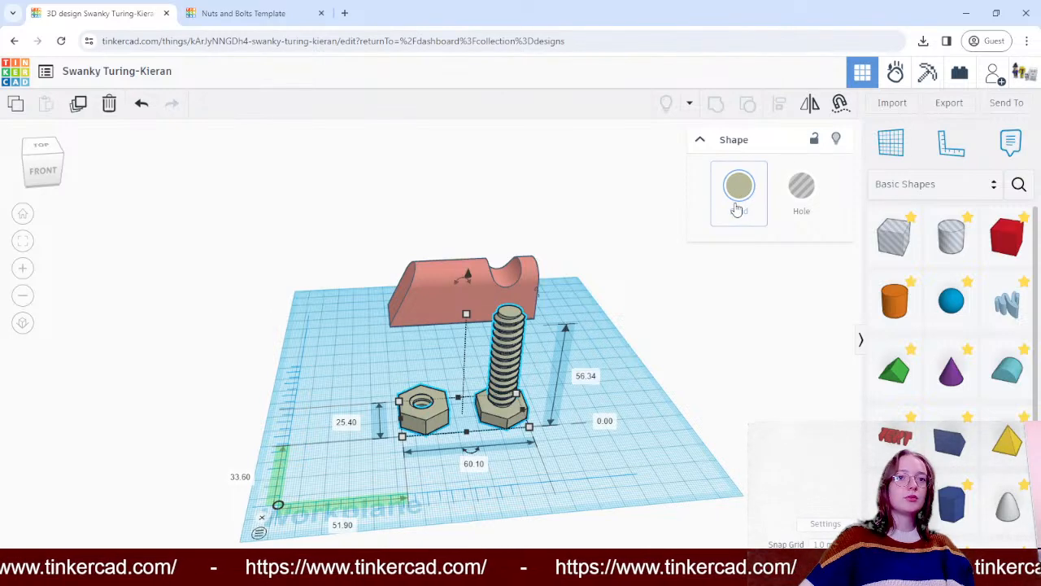
left_click(702, 141)
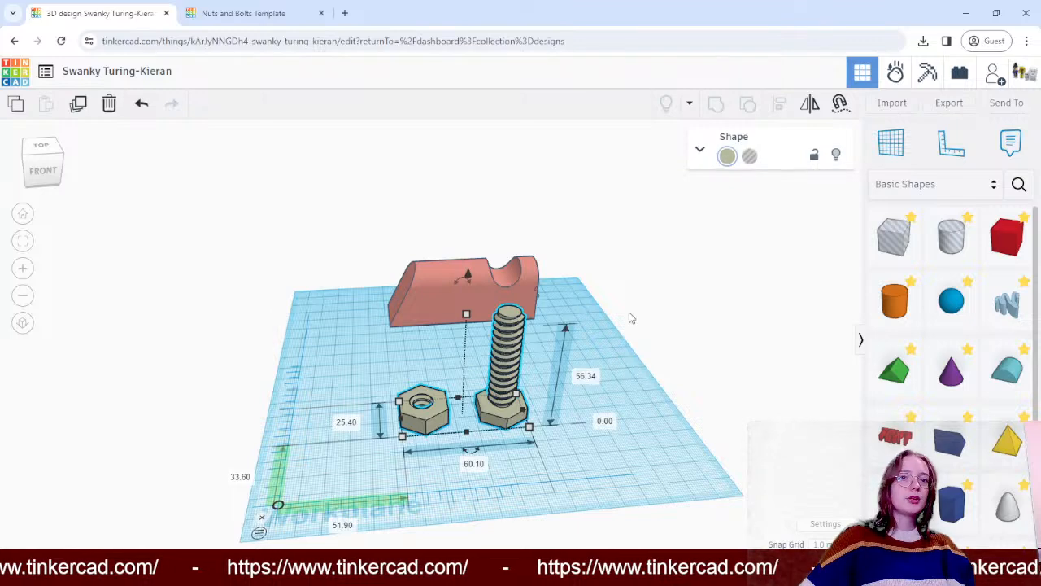
- Try shrinking the nut and bolt's footprint to about 26.1 by 8 mm, and undo the changes back to before the import
left_click_drag(529, 427, 451, 410)
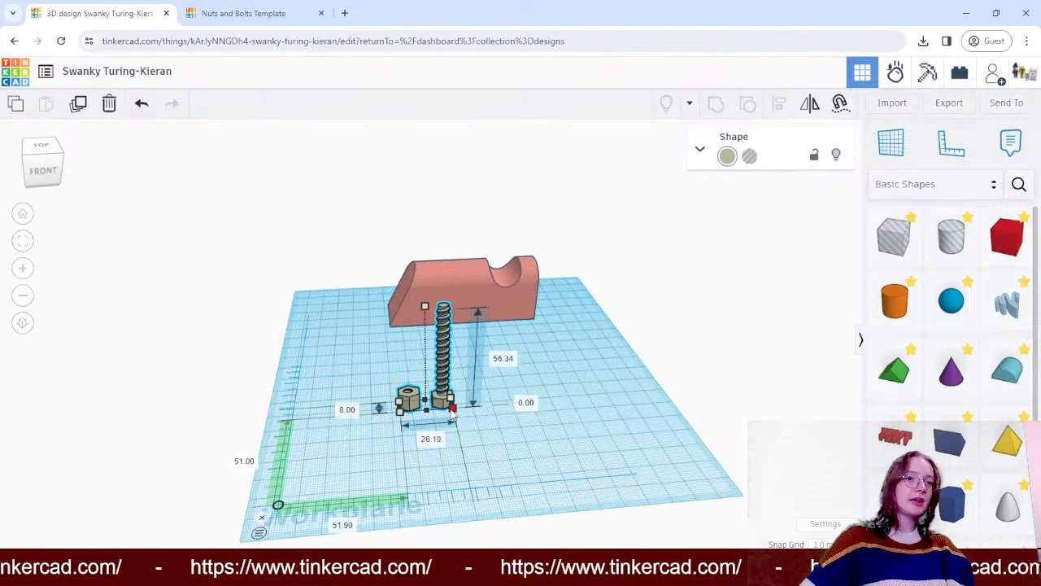
left_click(481, 447)
right_click_drag(482, 447, 300, 364)
key("ctrl+z")
key("ctrl+z")
key("ctrl+z")
key("ctrl+z")
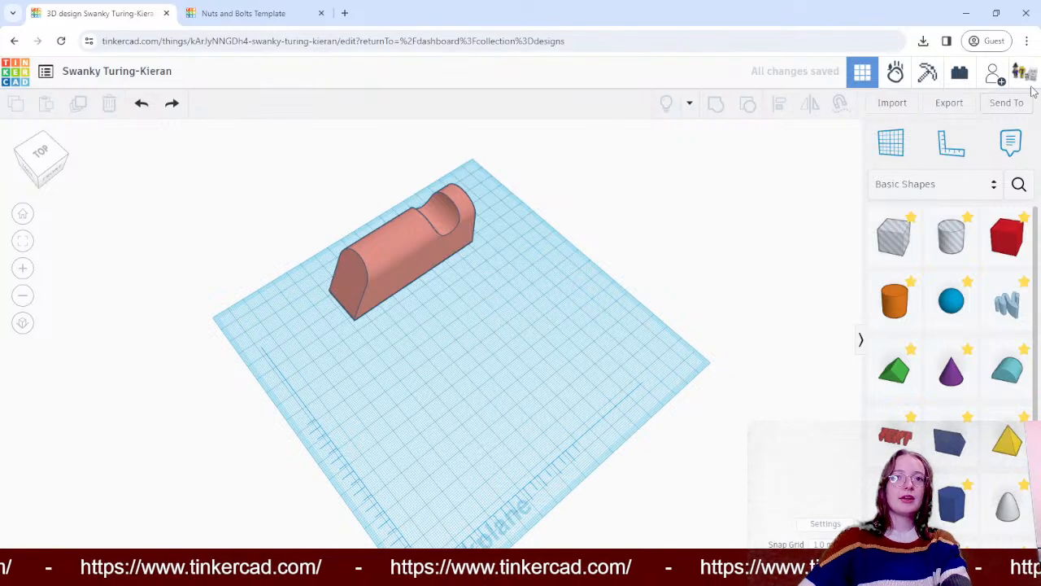
- Import Nuts and Bolts Template.stl again in millimetres at 25% scale
left_click(895, 103)
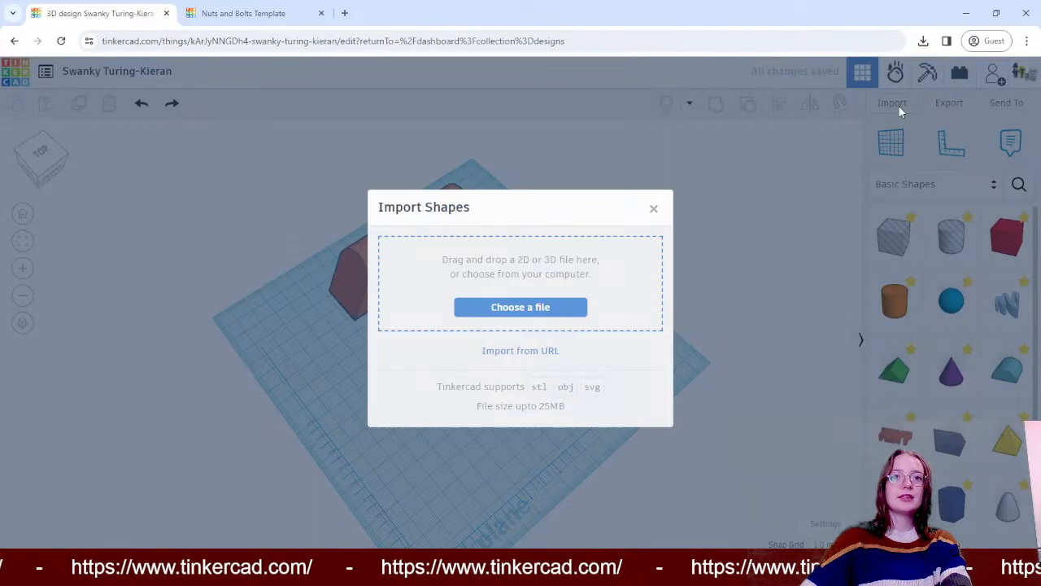
left_click(560, 307)
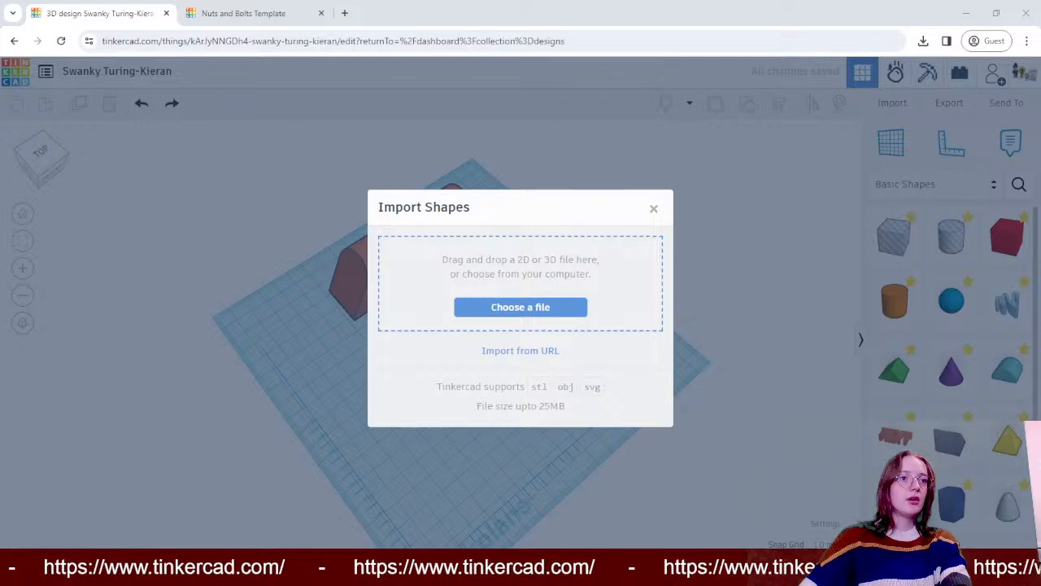
left_click(476, 351)
left_click_drag(506, 354, 436, 354)
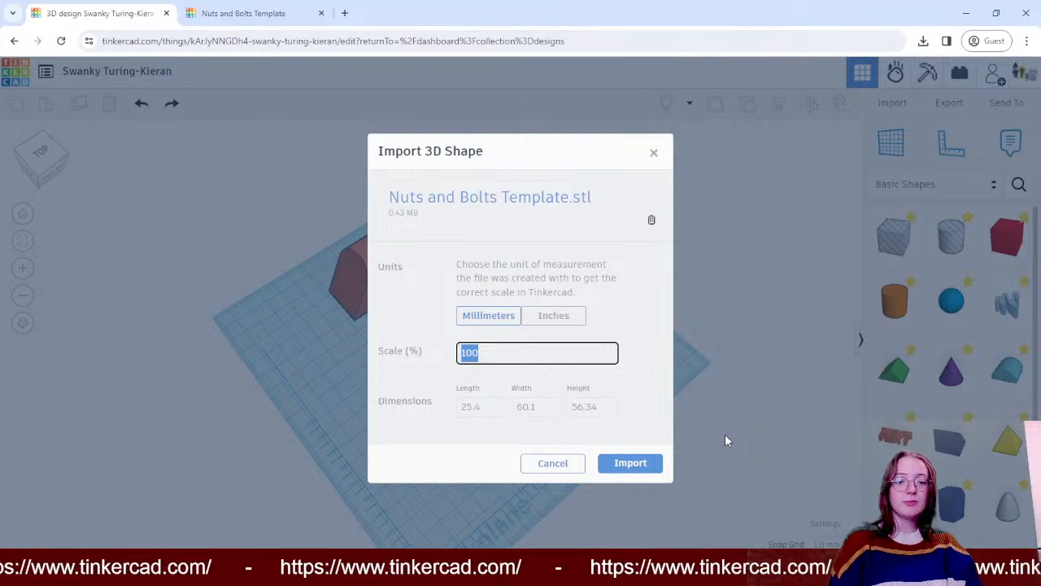
type("25")
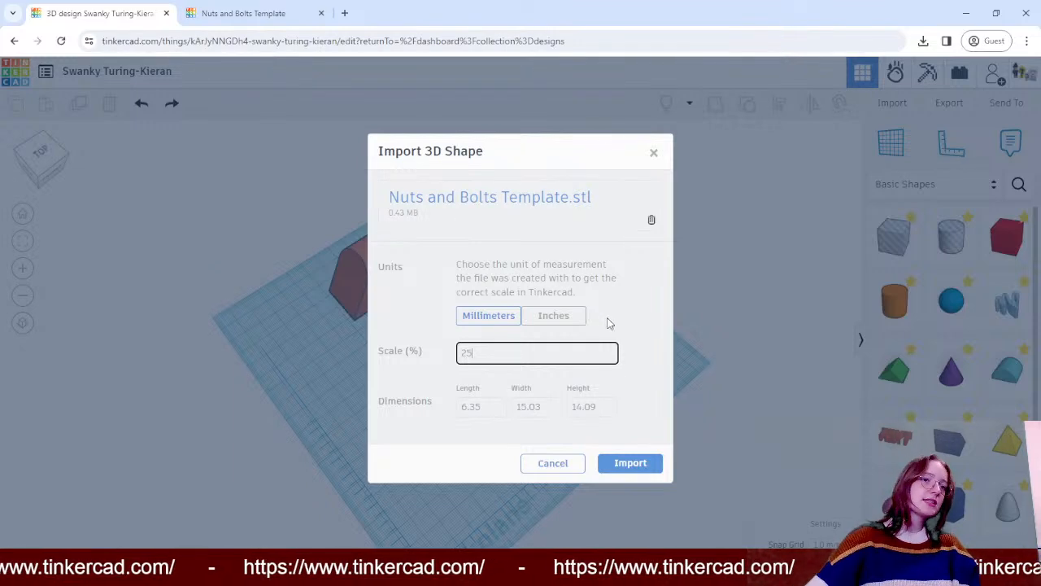
left_click(628, 463)
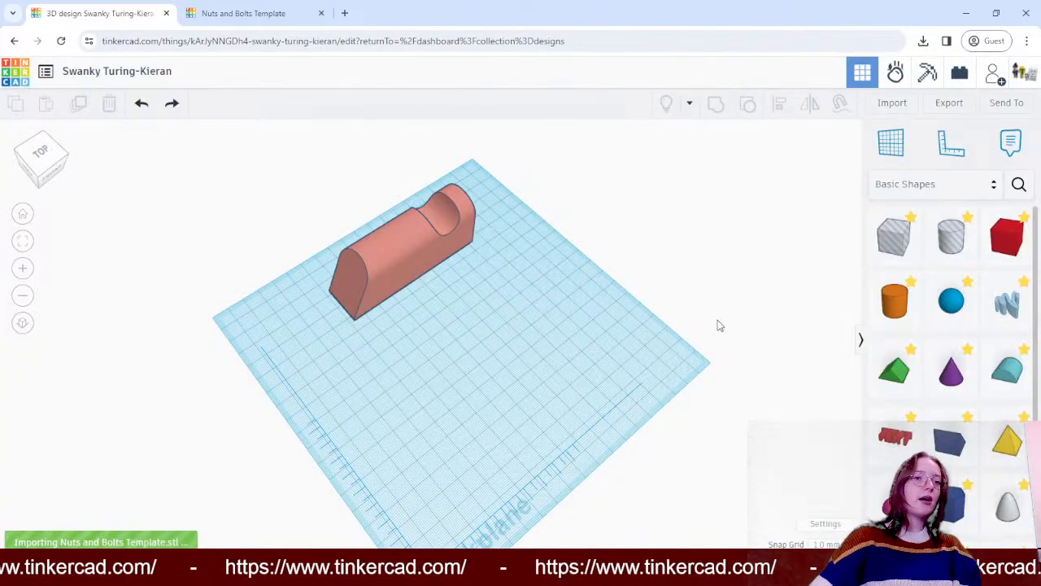
right_click_drag(720, 307, 724, 259)
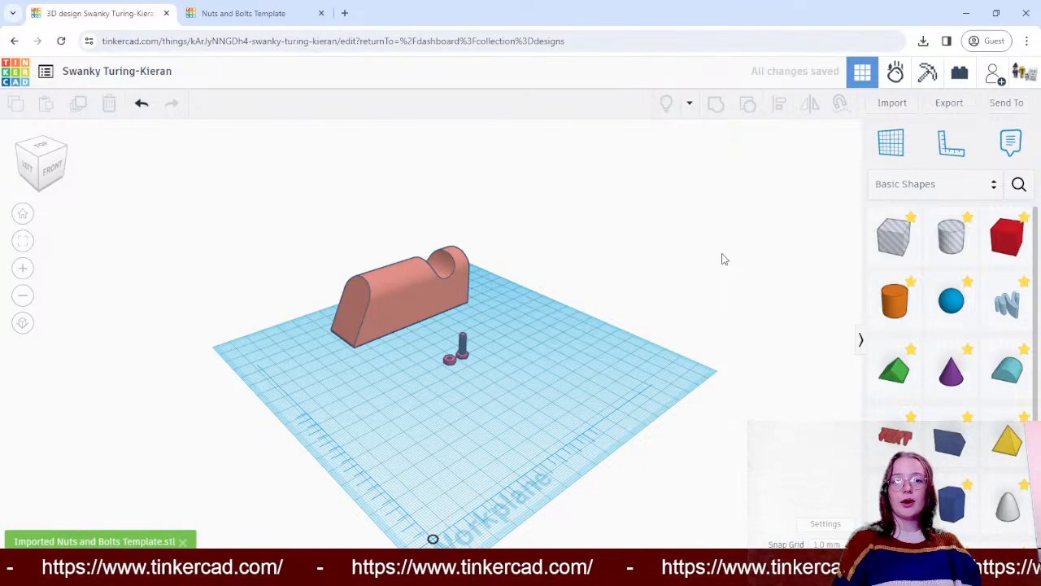
- Inspect the 25% nut and bolt up close and delete them from the workplane
right_click_drag(709, 172, 411, 389)
scroll(419, 375, "up", 5)
left_click_drag(306, 323, 488, 435)
key("Delete")
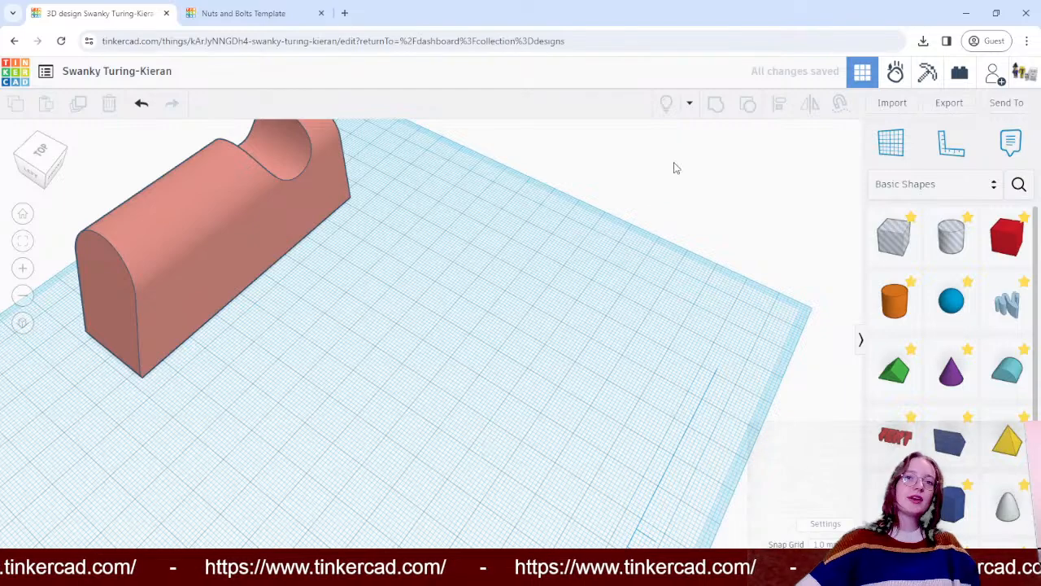
- Import Nuts and Bolts Template.stl in millimetres at 50% scale
left_click(895, 104)
left_click(563, 307)
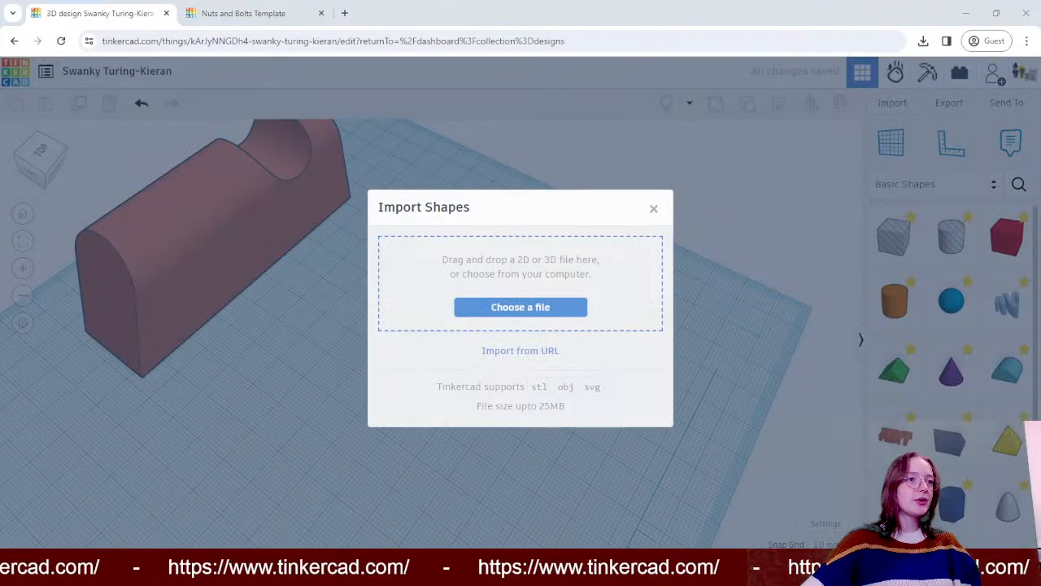
double_click(467, 262)
left_click(502, 356)
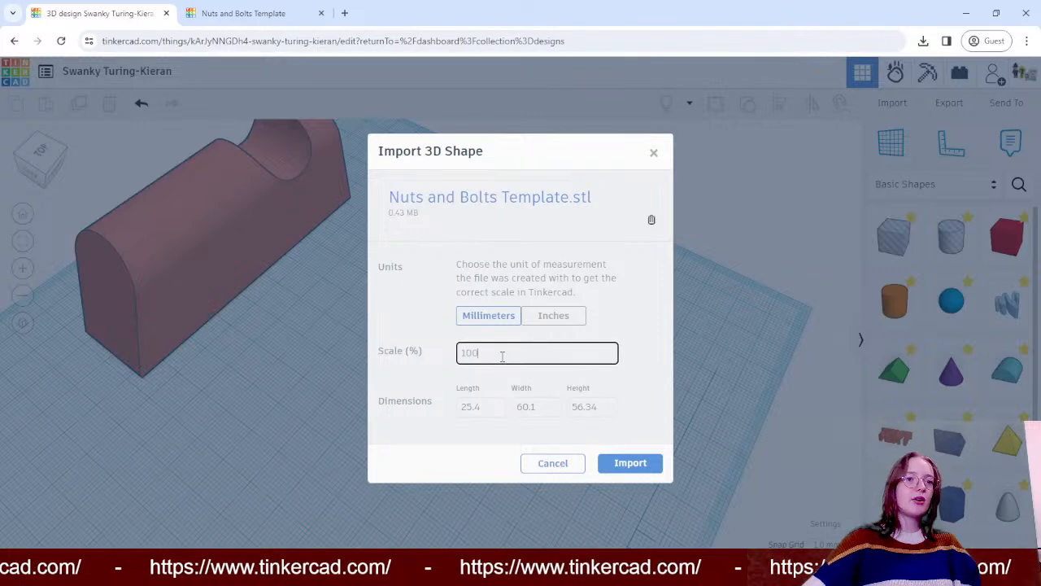
type("5")
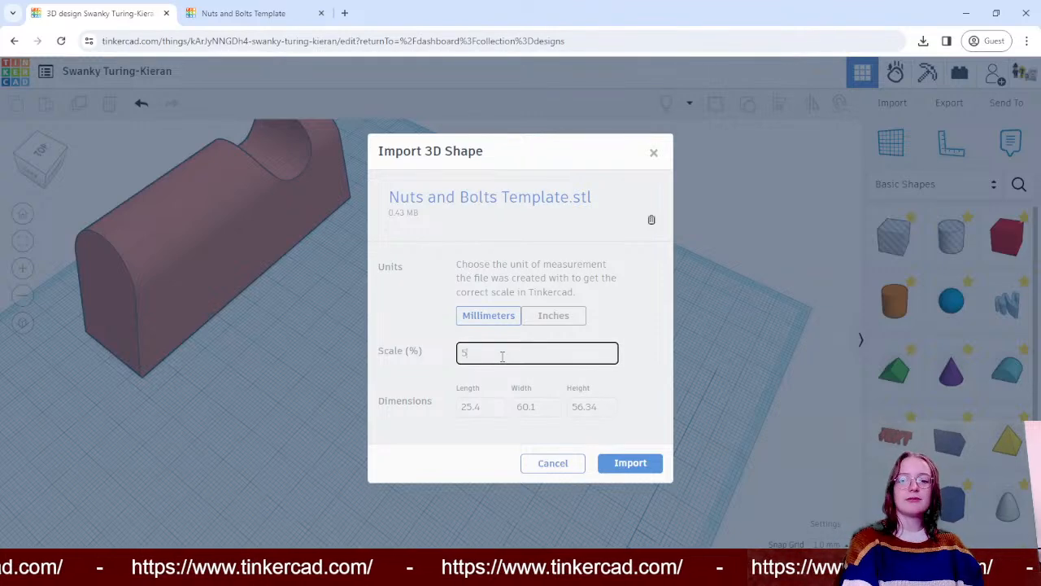
type("0")
left_click(628, 469)
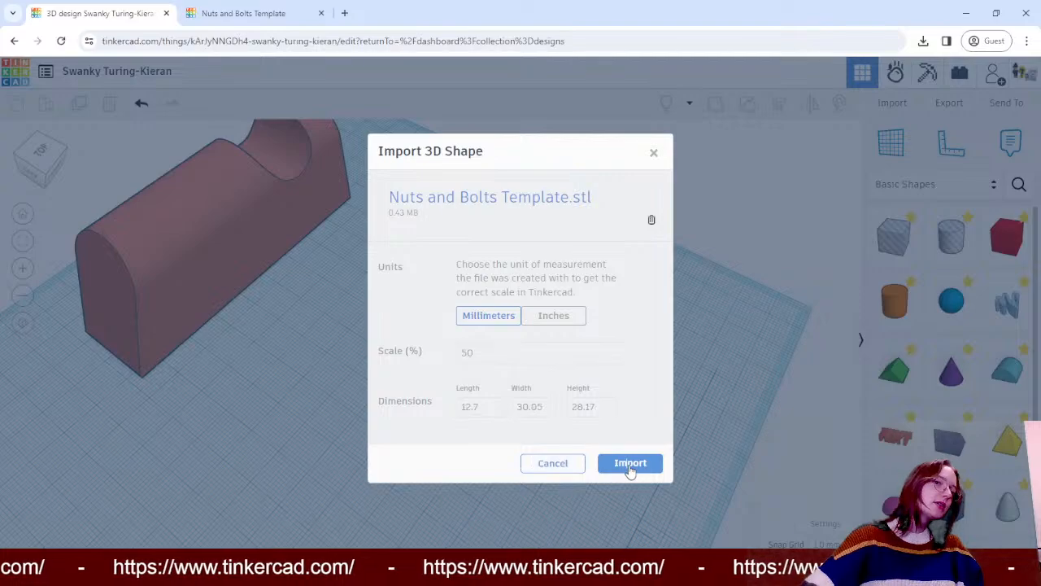
right_click_drag(785, 226, 491, 260)
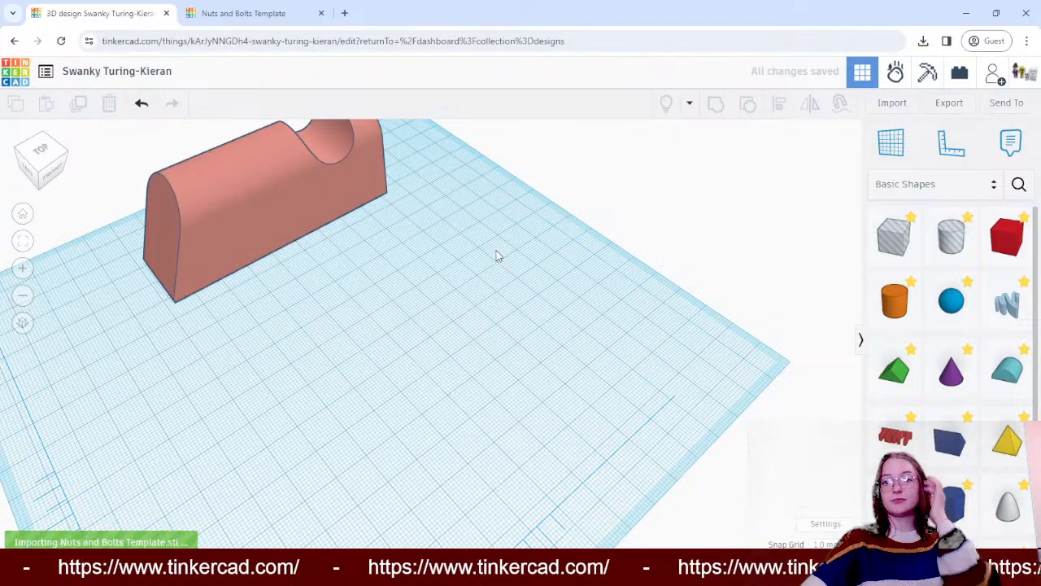
right_click_drag(619, 259, 432, 200)
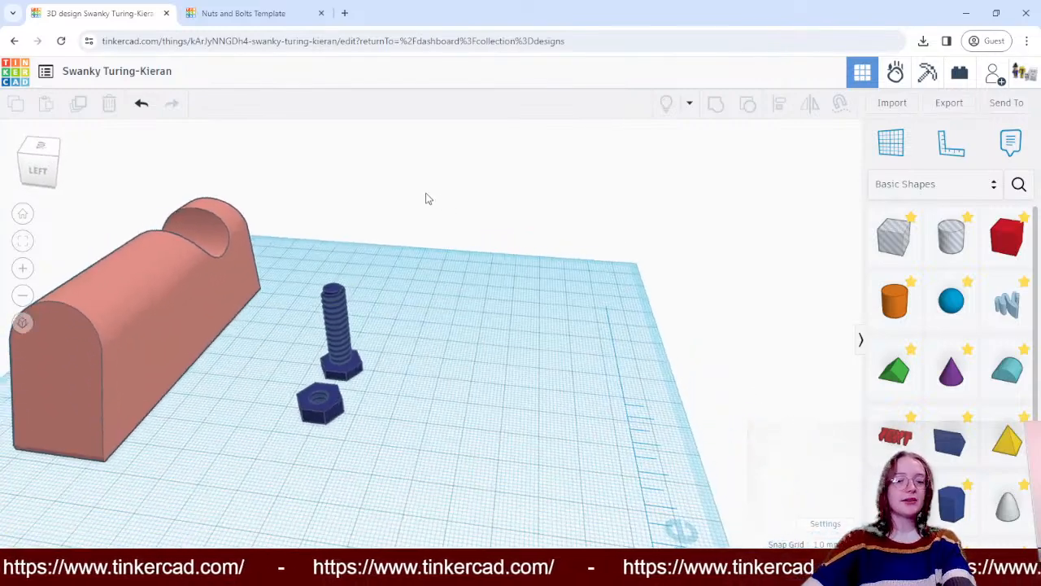
- Nudge the notched block slightly and move the imported nut and bolt well away from it on the open workplane
left_click_drag(377, 196, 396, 179)
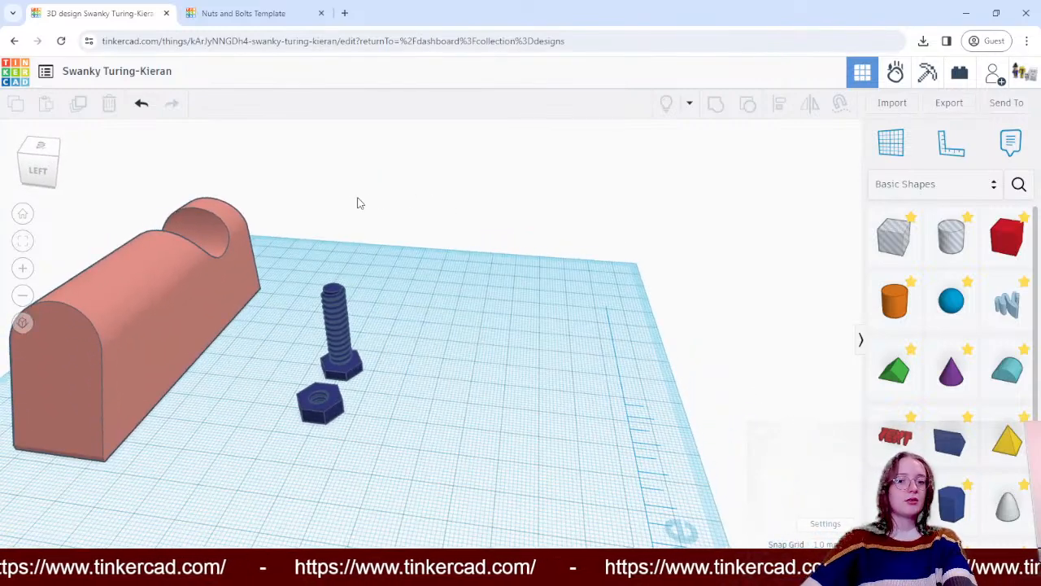
right_click_drag(358, 202, 243, 224)
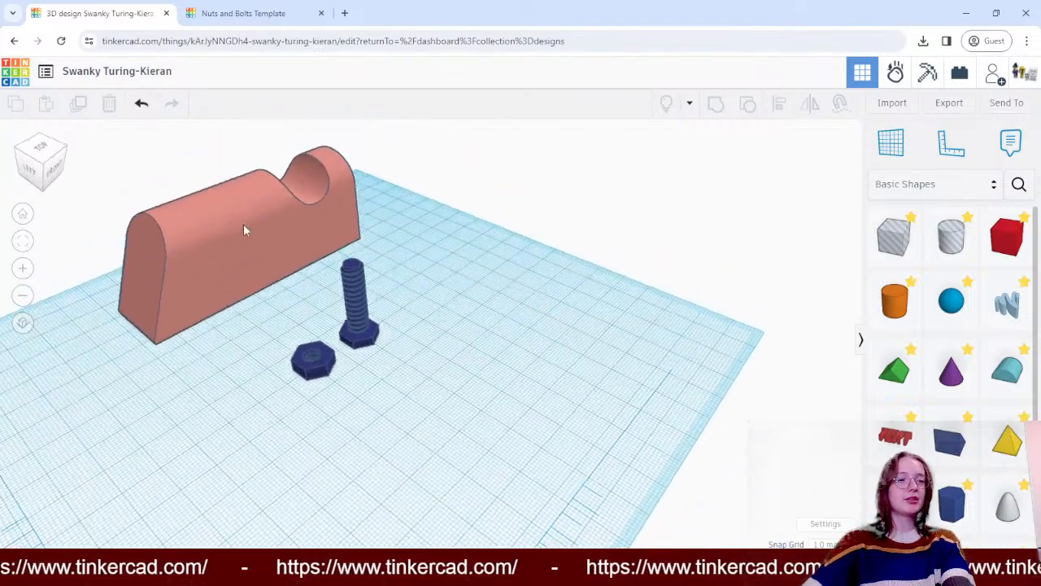
mouse_move(243, 223)
left_mouse_down()
mouse_move(256, 241)
mouse_move(250, 231)
left_mouse_up()
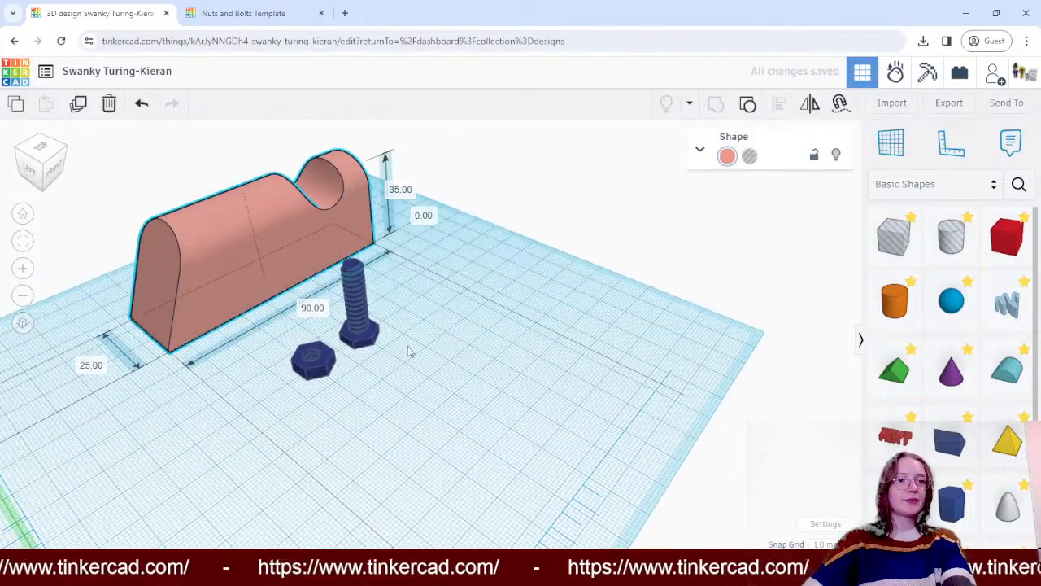
left_click_drag(358, 322, 523, 352)
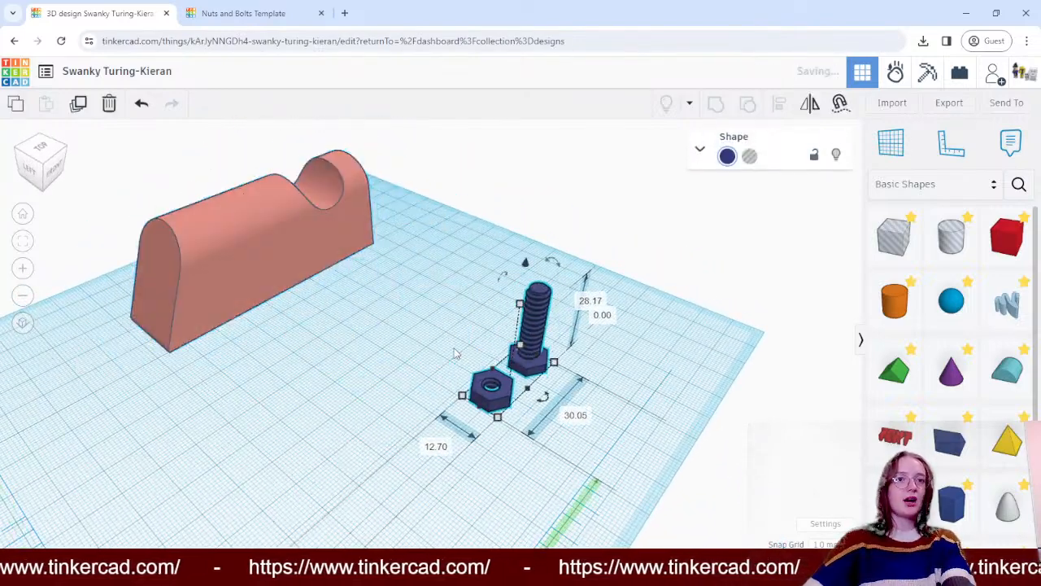
- Colour the nut and bolt with the bright yellow preset
left_click(727, 156)
left_click(661, 195)
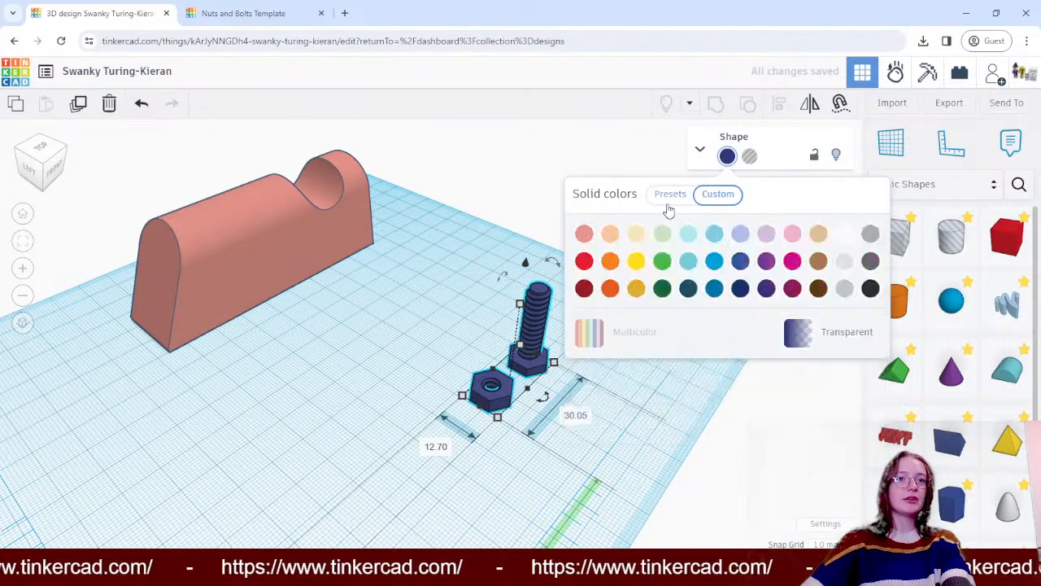
left_click(636, 261)
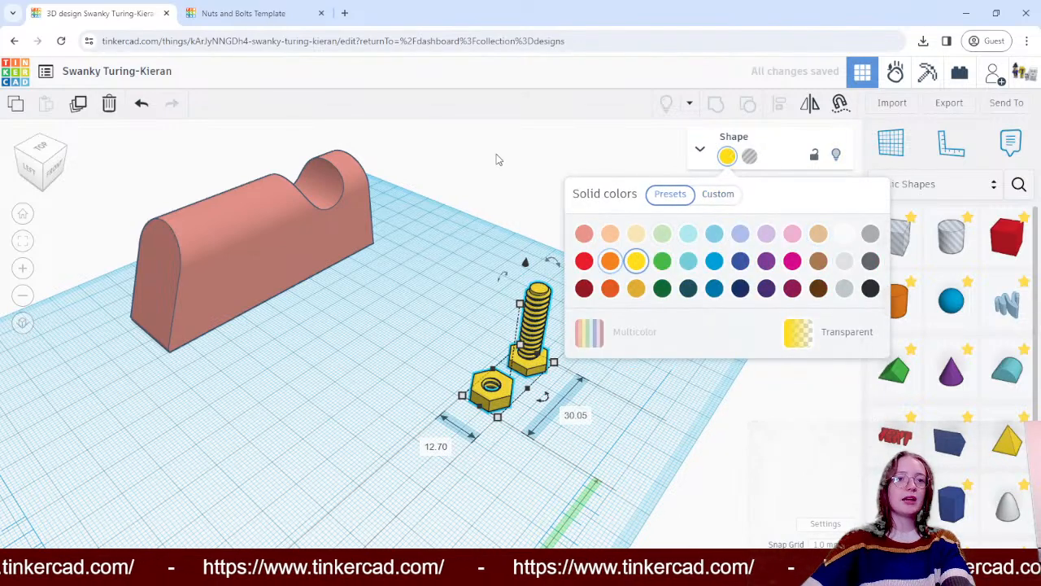
left_click(500, 182)
- Move the yellow nut and bolt closer to the block and place a copy of the pair on the side away from the block
right_click_drag(287, 358, 336, 375)
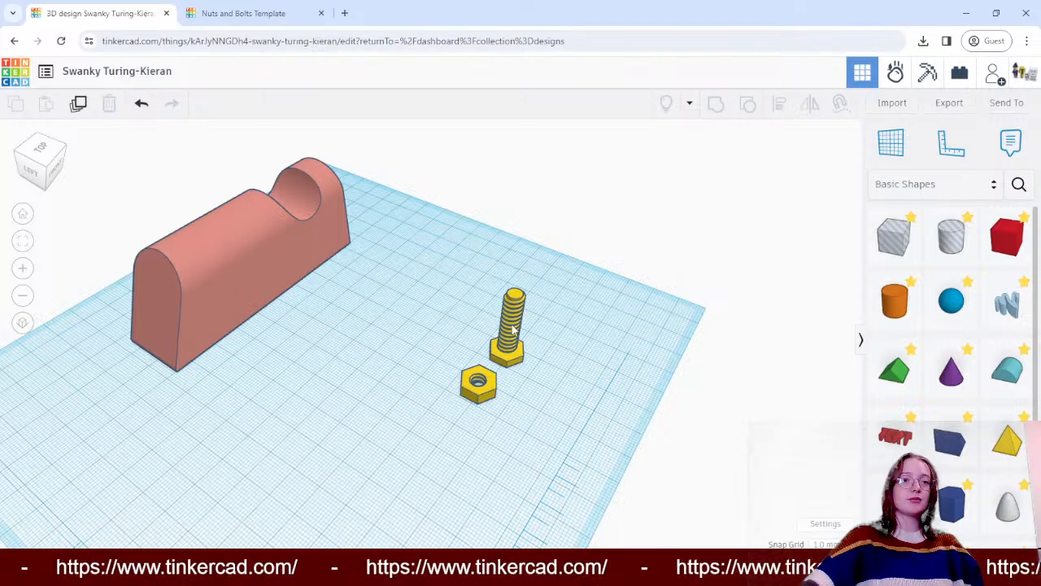
left_click_drag(513, 328, 437, 331)
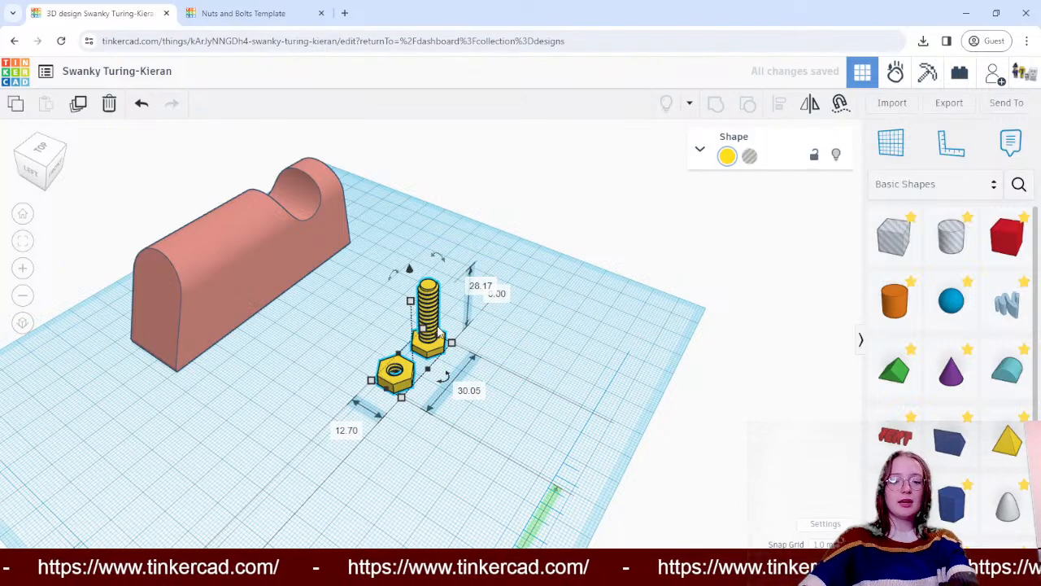
key("ctrl+c")
key("ctrl+v")
left_click_drag(445, 312, 532, 352)
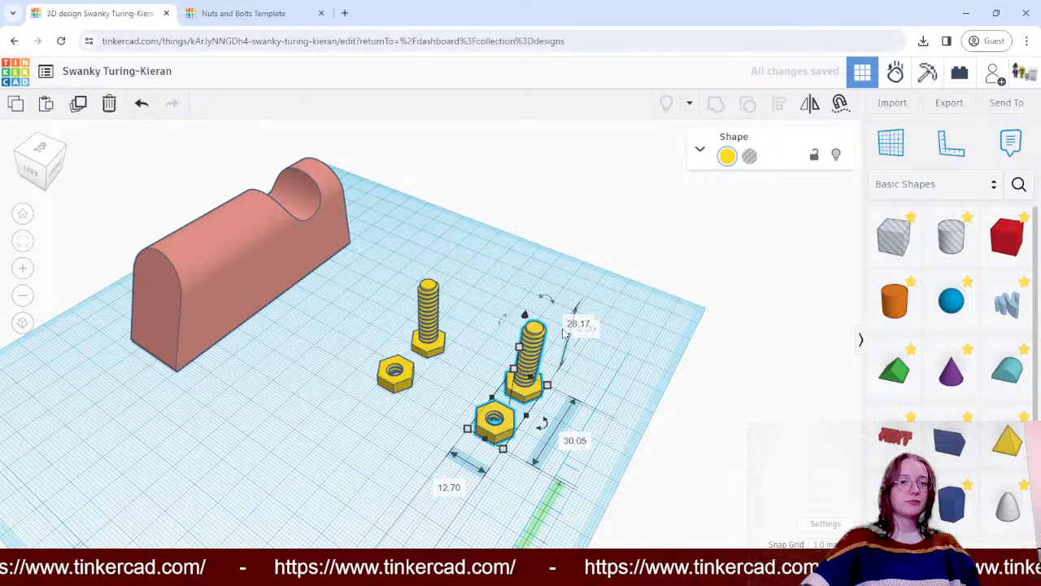
left_click(594, 232)
- Reposition the copied nut and bolt farther back on the workplane, alongside the original pair
left_click(529, 370)
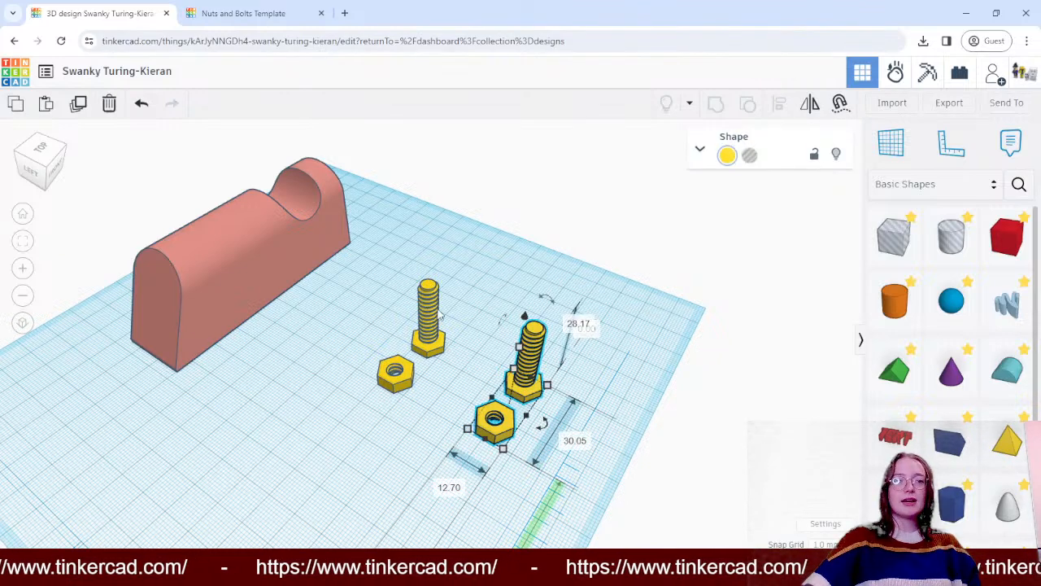
left_click(428, 339)
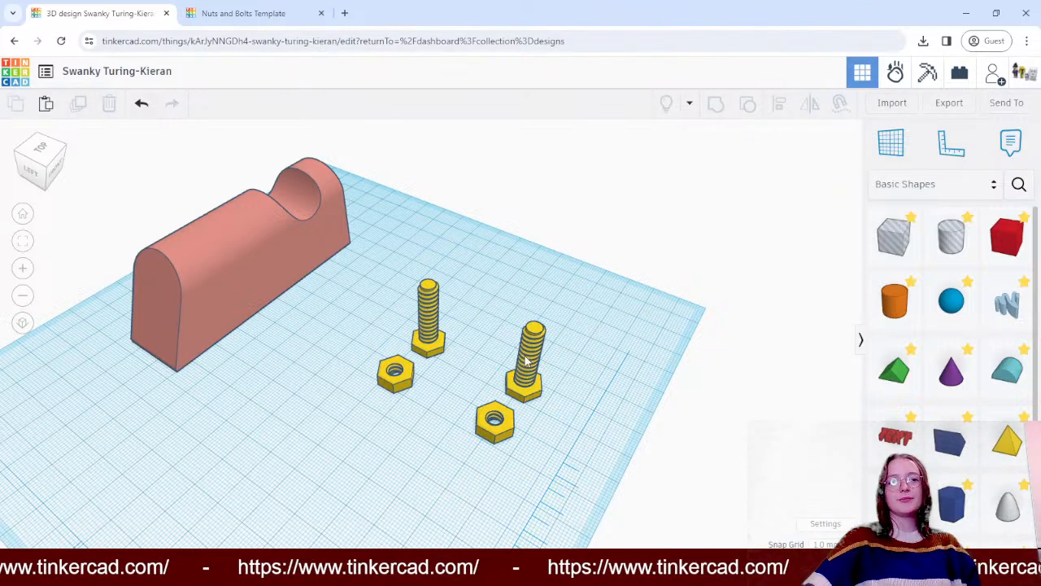
left_click_drag(527, 361, 532, 307)
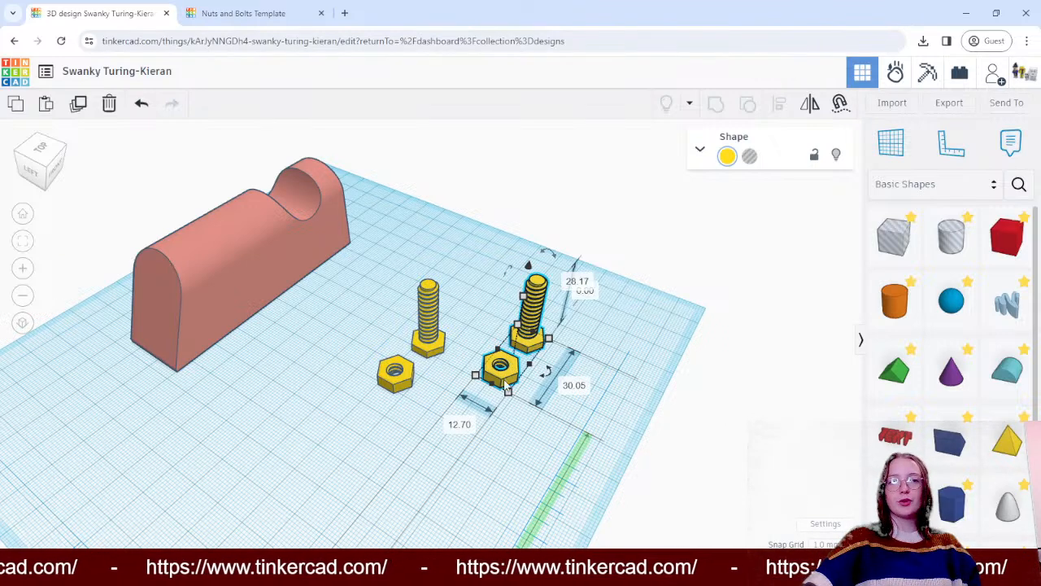
- Move the nut and bolt pair nearest the block farther back, and place 20 mm hole boxes over its bolt and the other pair's nut
left_click_drag(423, 334, 460, 291)
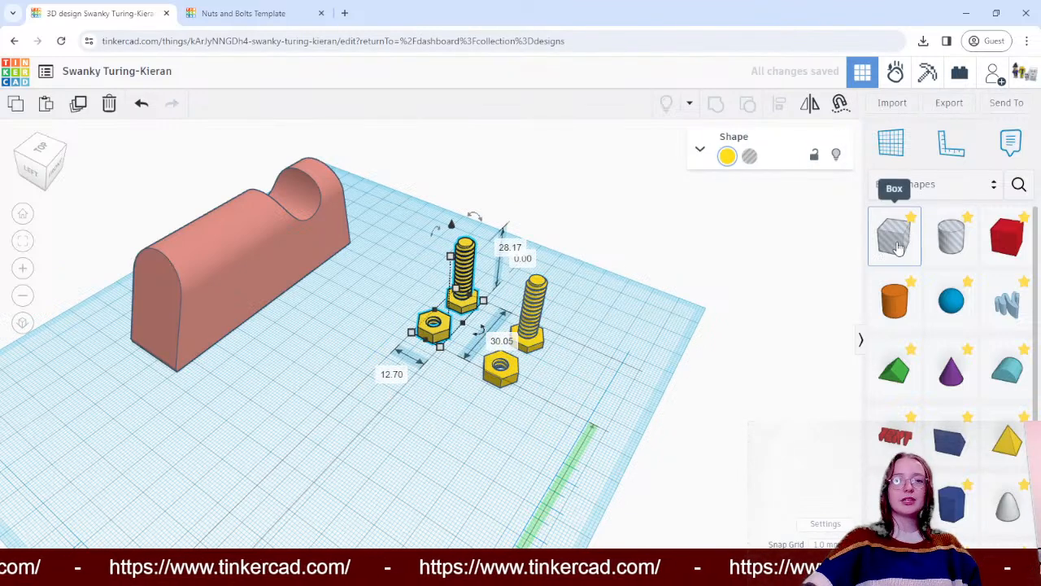
left_click_drag(900, 243, 505, 368)
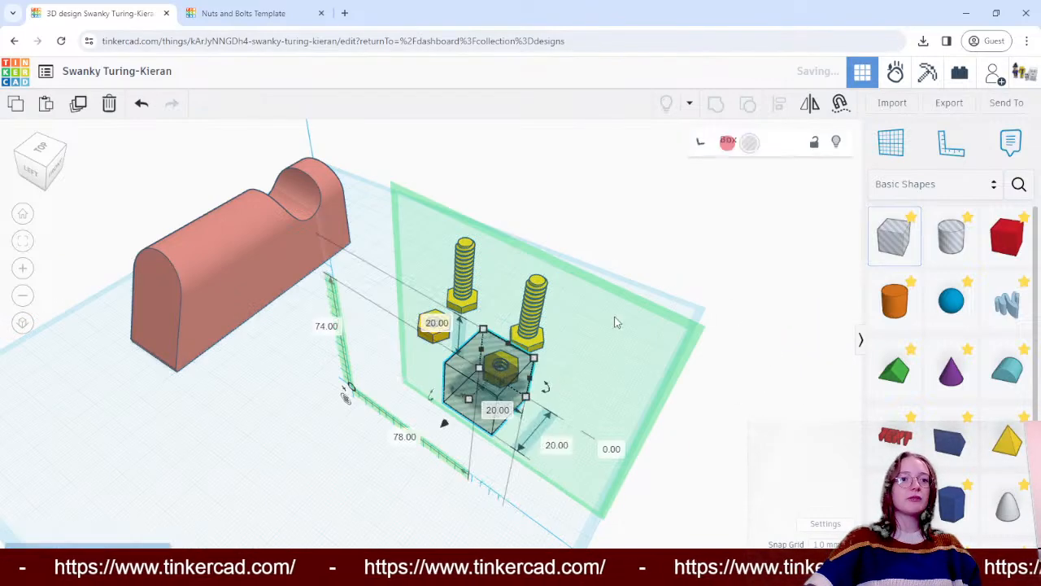
key("ctrl+z")
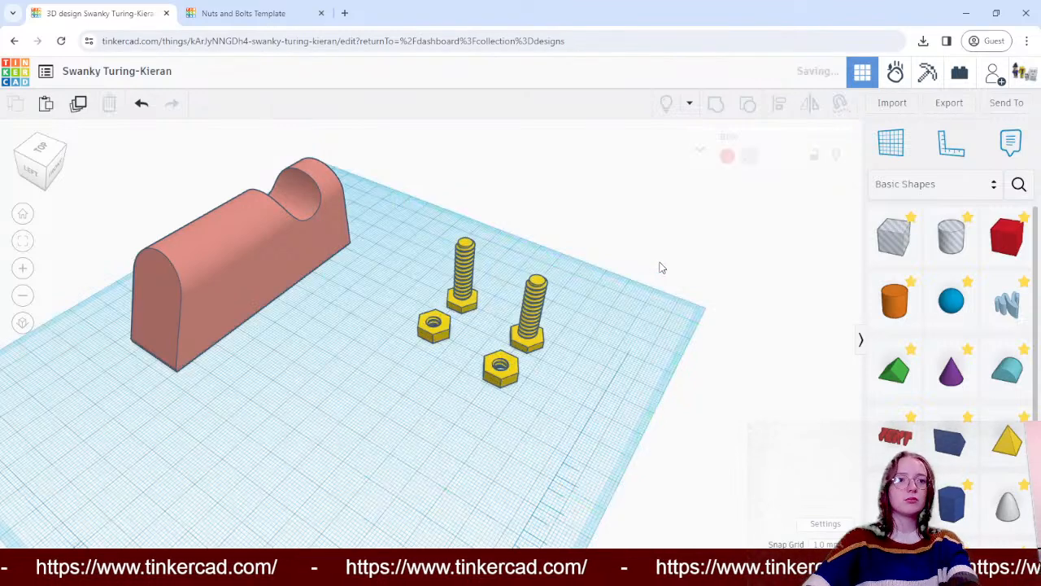
left_click_drag(894, 244, 512, 363)
left_click_drag(894, 242, 456, 270)
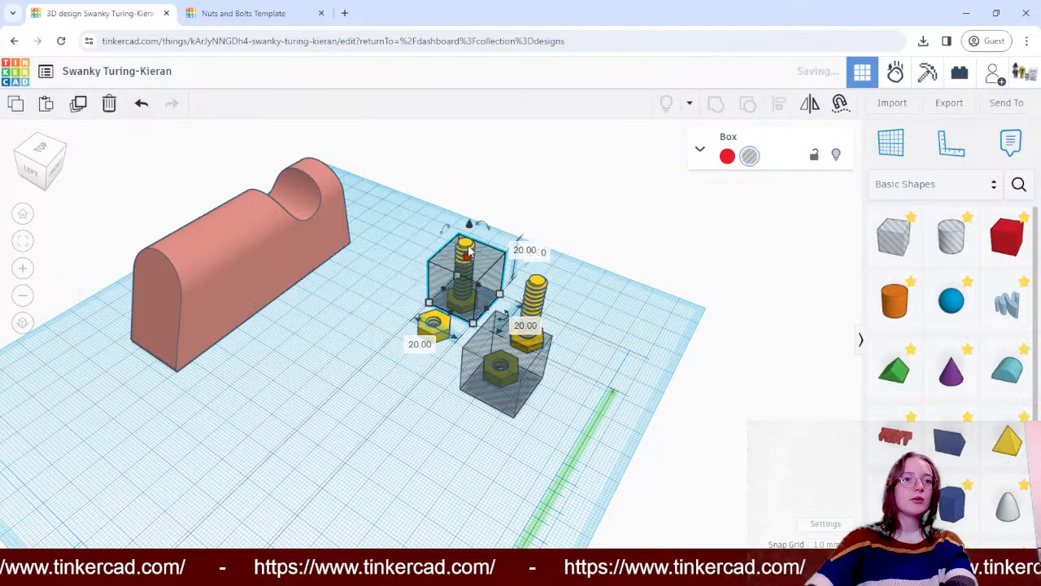
- Stretch the hole box around the bolt to 33 mm tall, starting 1 mm below the workplane, so it fully encloses the bolt
left_click_drag(471, 230, 475, 188)
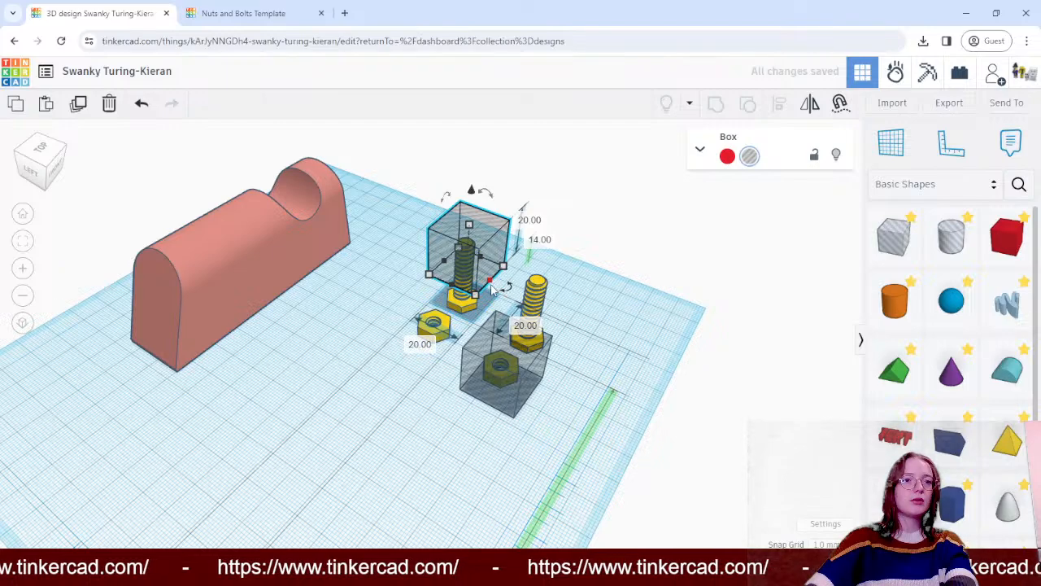
right_click_drag(582, 291, 513, 253)
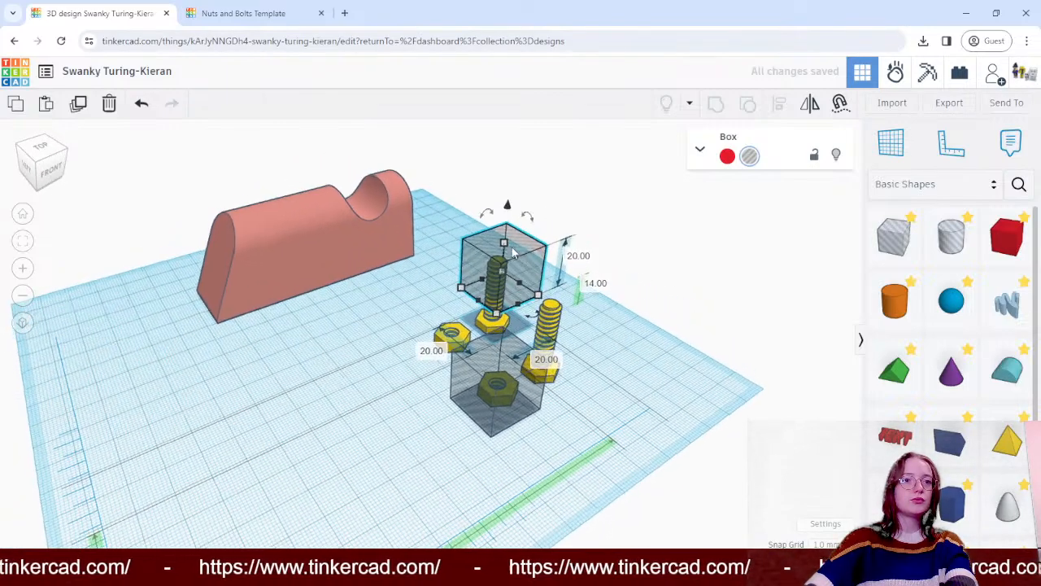
left_click_drag(507, 207, 506, 248)
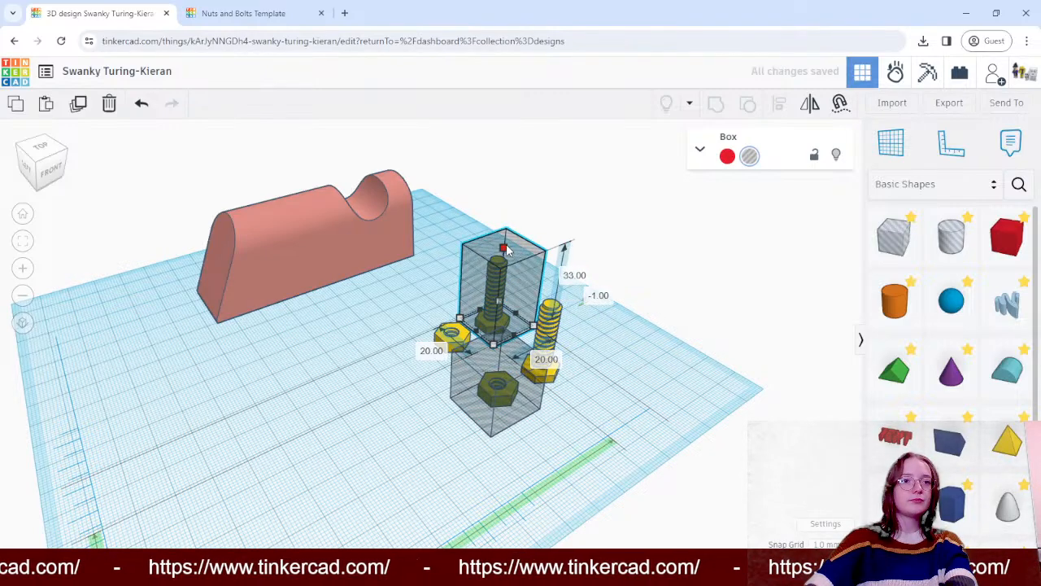
- Group each hole box with the nut and bolt pair it overlaps, cutting away one bolt and one nut
left_click(707, 264)
right_click_drag(705, 262, 601, 265)
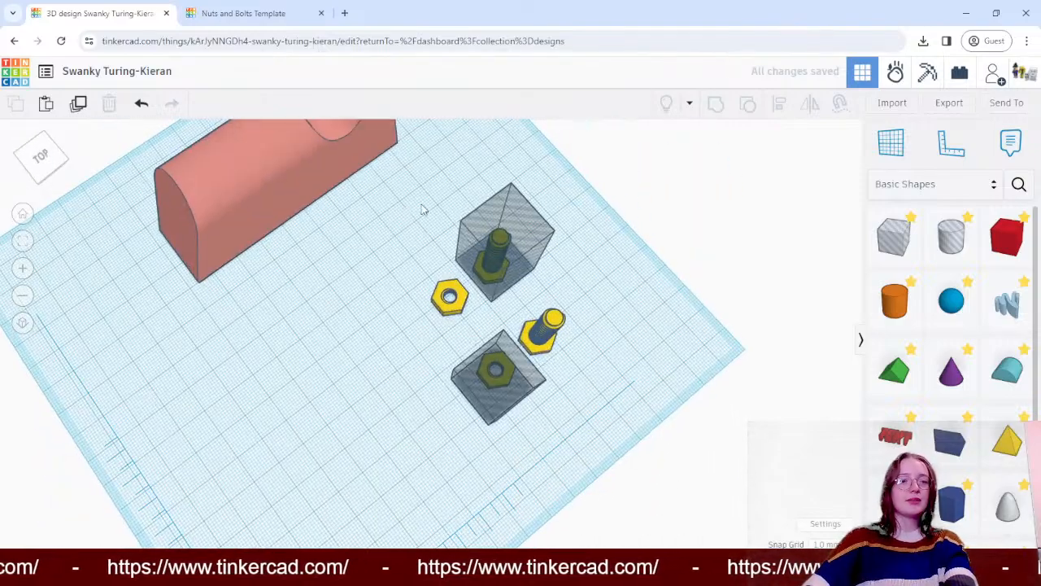
right_click_drag(422, 205, 669, 259)
left_click_drag(322, 173, 426, 334)
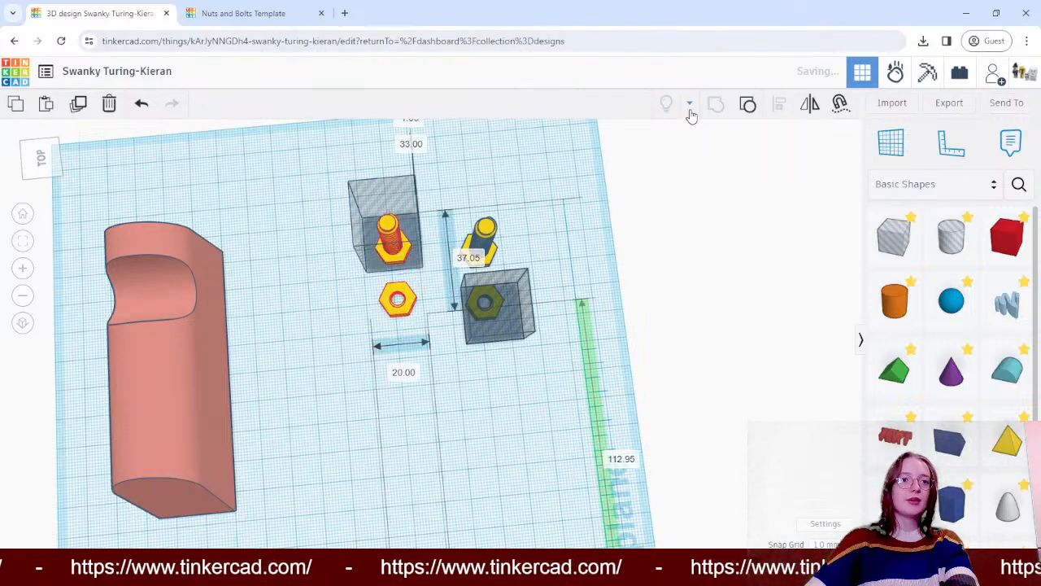
left_click(716, 255)
left_click_drag(573, 199, 484, 368)
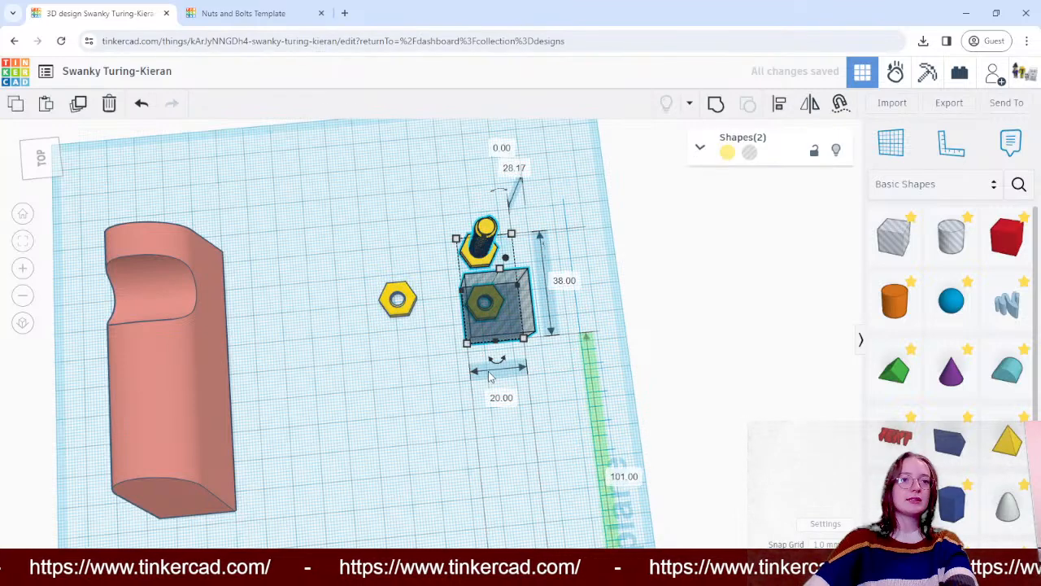
left_click(716, 103)
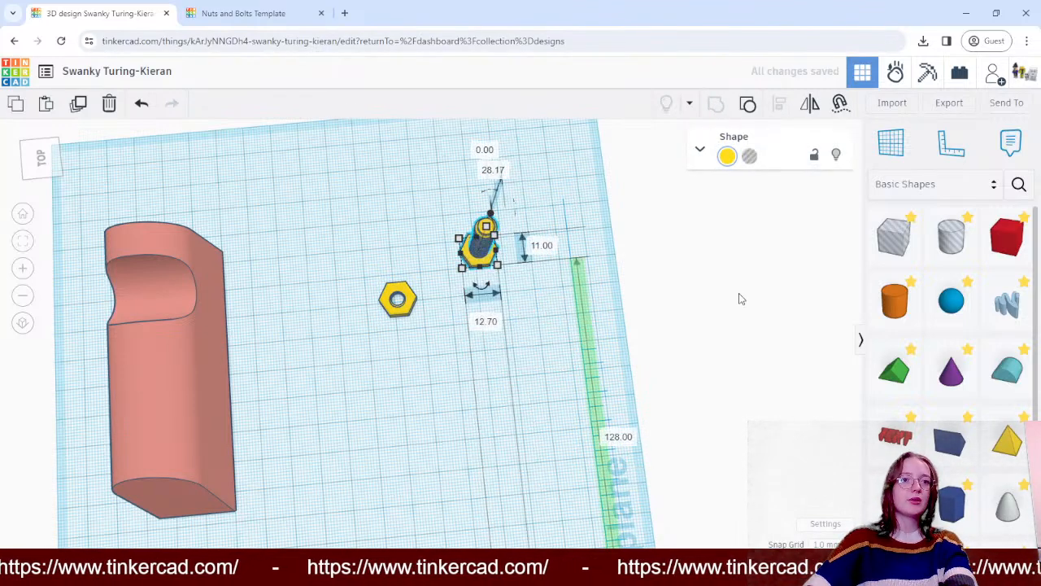
- Move the remaining bolt to just behind the remaining nut
left_click(790, 298)
right_click_drag(790, 298, 639, 195)
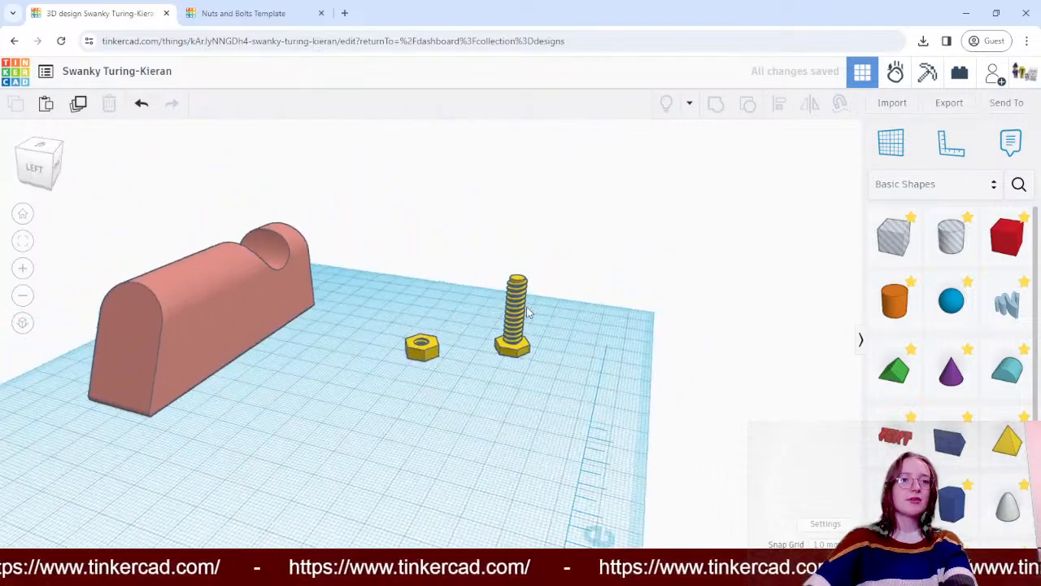
left_click_drag(515, 349, 454, 282)
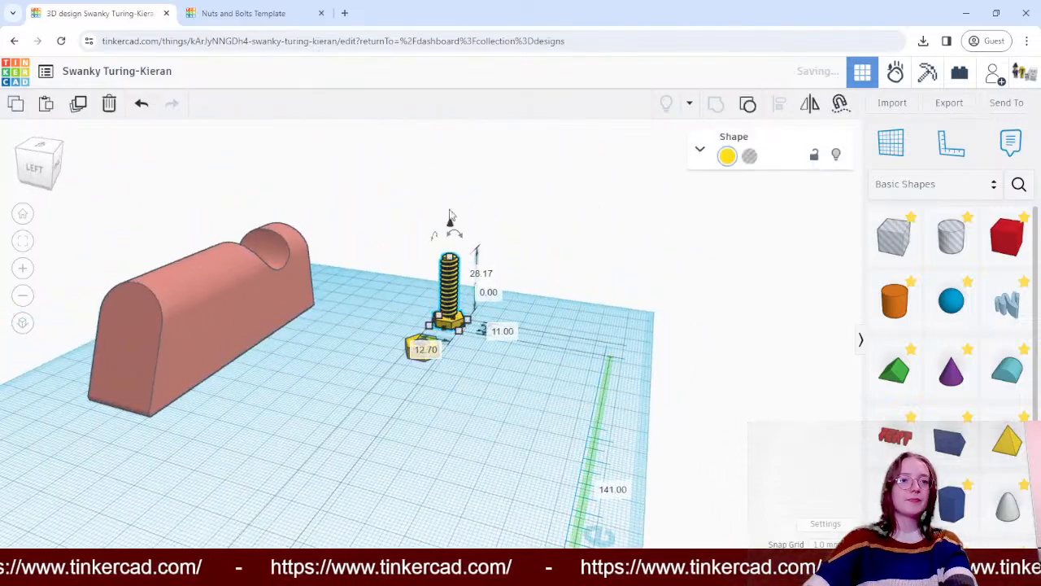
- Copy the separate nut and bolt together and place the copies beside the originals, on the side away from the block
right_click_drag(449, 220, 349, 172)
left_click_drag(349, 172, 456, 317)
key("ctrl+c")
key("ctrl+v")
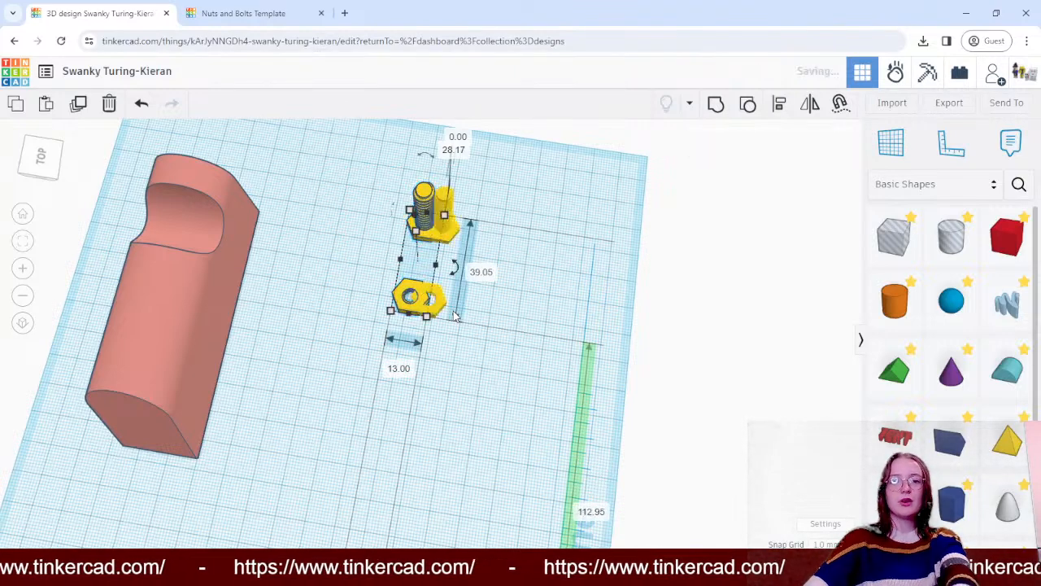
left_click_drag(446, 213, 517, 230)
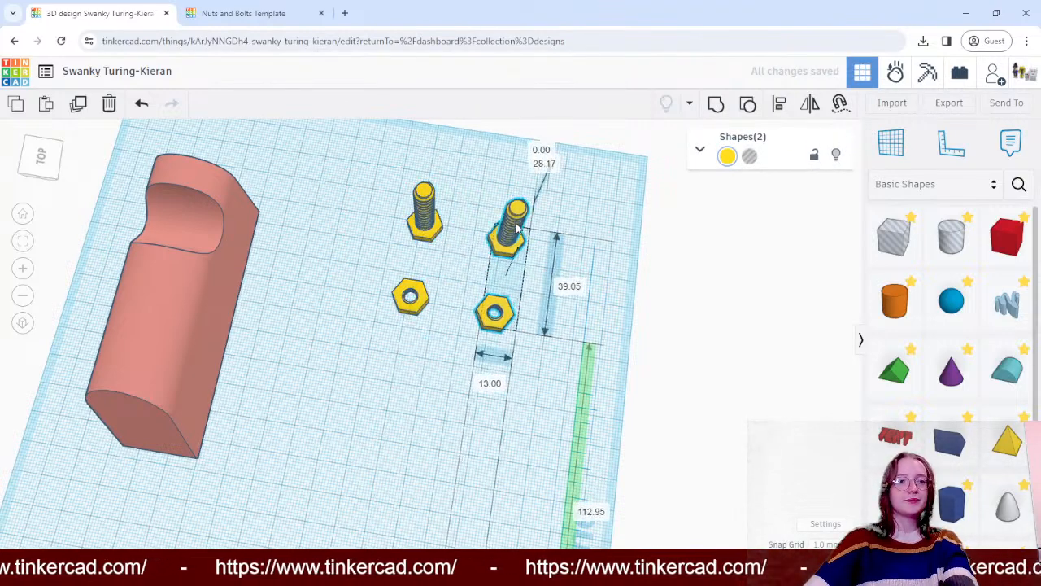
- Spread the four parts out, moving both nuts forward away from the bolts and setting the two bolts farther apart
left_click(719, 272)
left_click_drag(489, 309, 497, 333)
left_click_drag(420, 295, 423, 334)
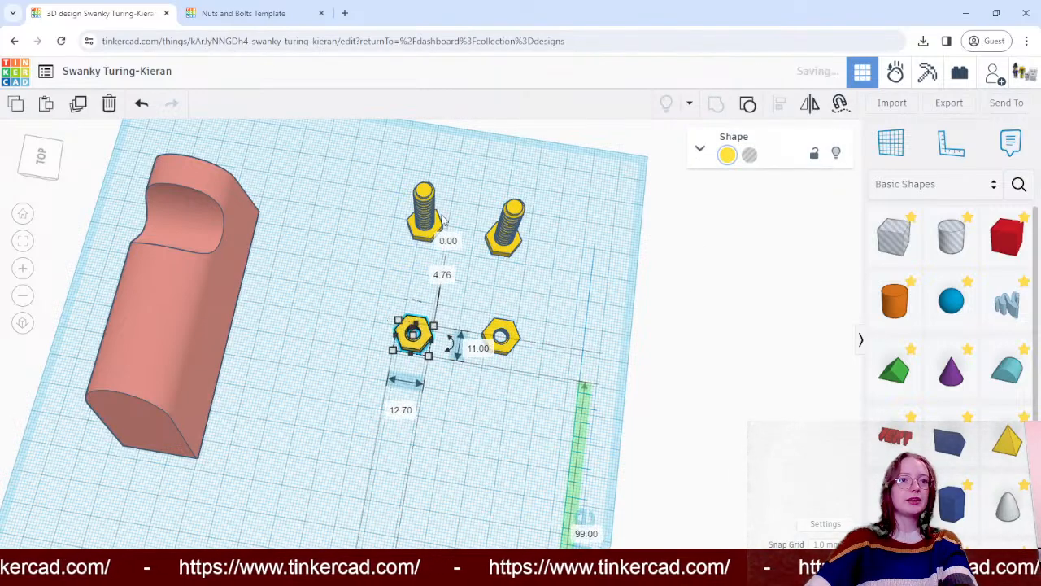
left_click_drag(424, 213, 388, 210)
left_click_drag(514, 230, 547, 221)
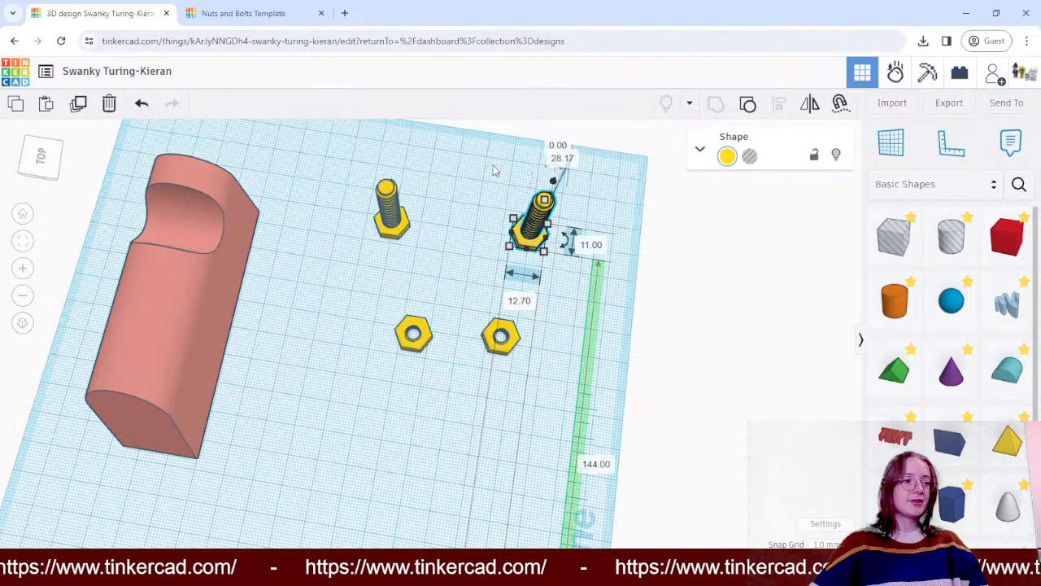
- Place a solid orange cylinder on the workplane in front of the nuts
left_click(805, 339)
right_click_drag(716, 249, 664, 172)
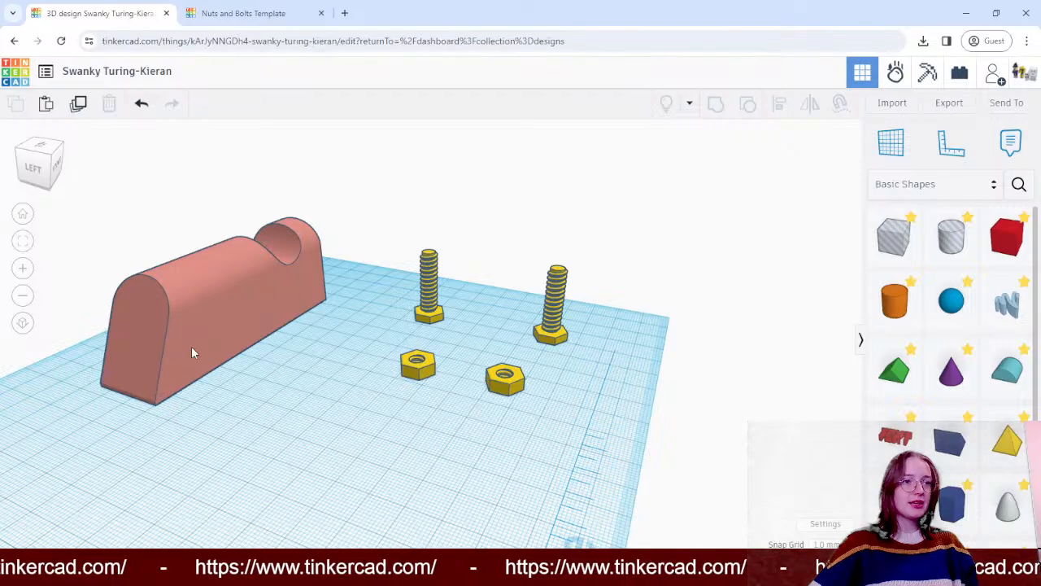
right_click_drag(325, 372, 412, 350)
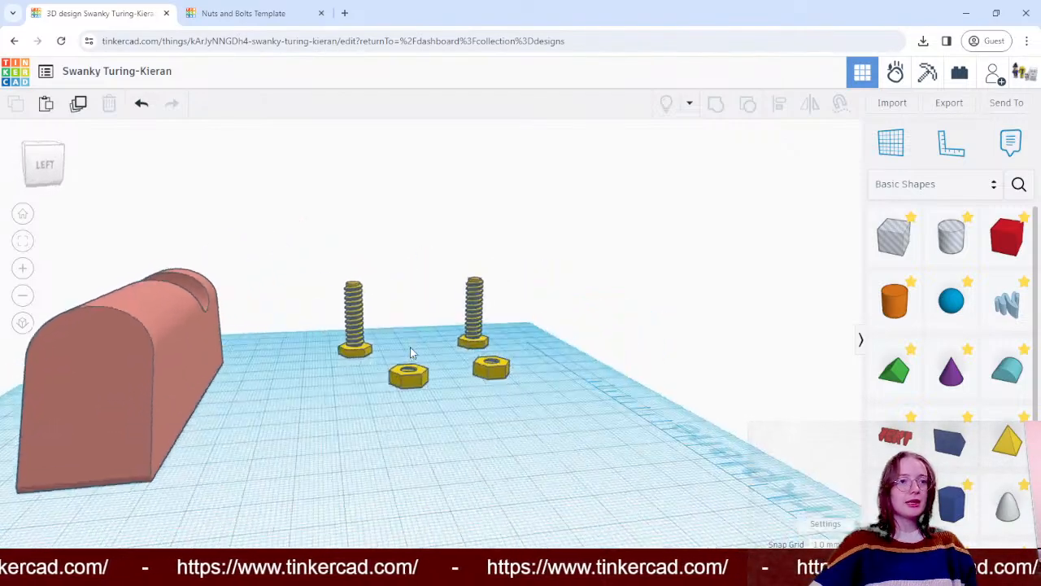
right_click_drag(265, 416, 186, 388)
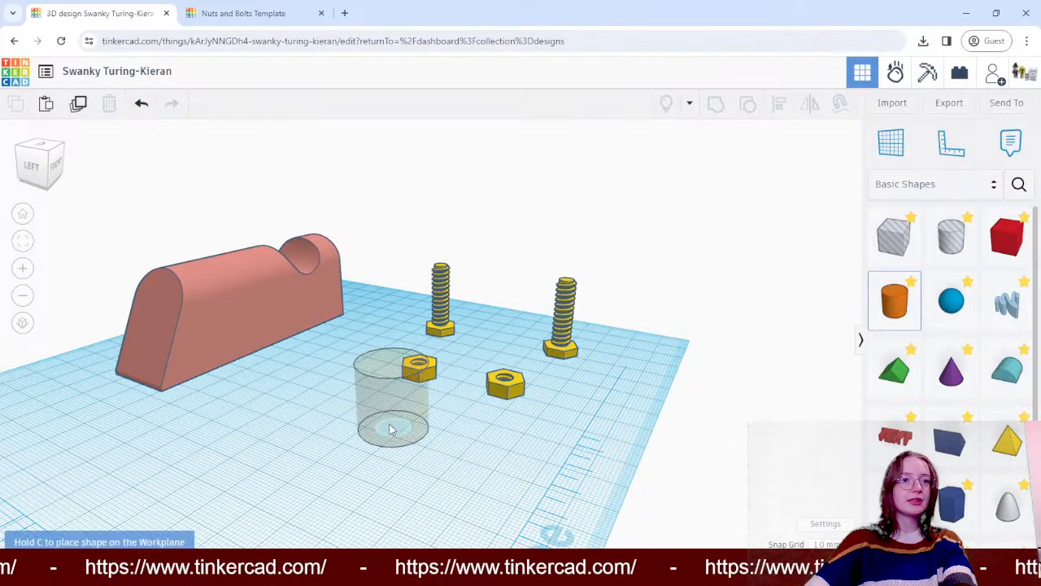
left_click(390, 423)
left_click(739, 271)
right_click_drag(739, 271, 658, 359)
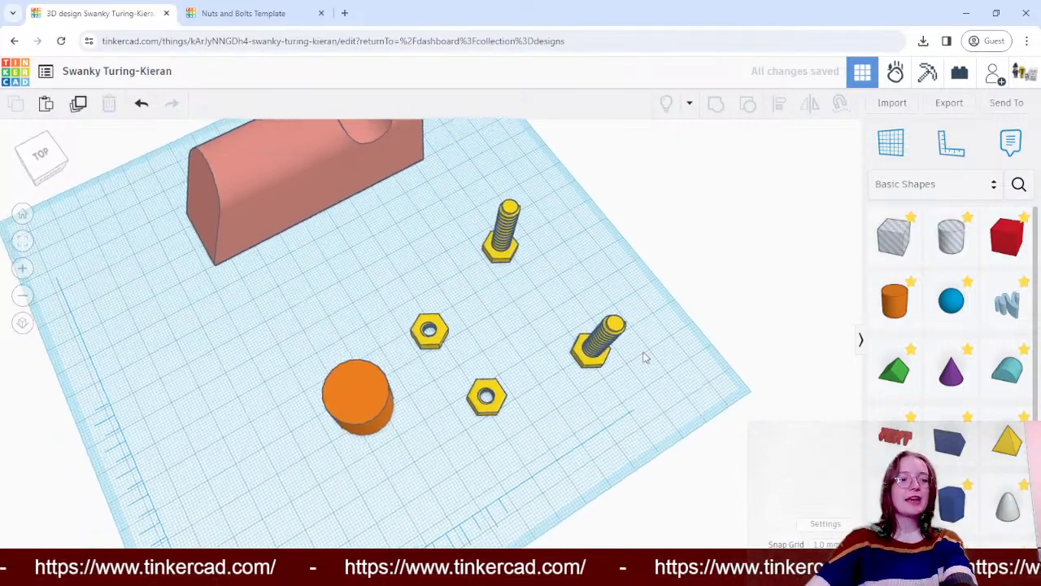
- Shrink the cylinder's base to 7 by 8 mm to suit the nut's threaded hole, and stand it between the nuts and bolts
left_click(439, 336)
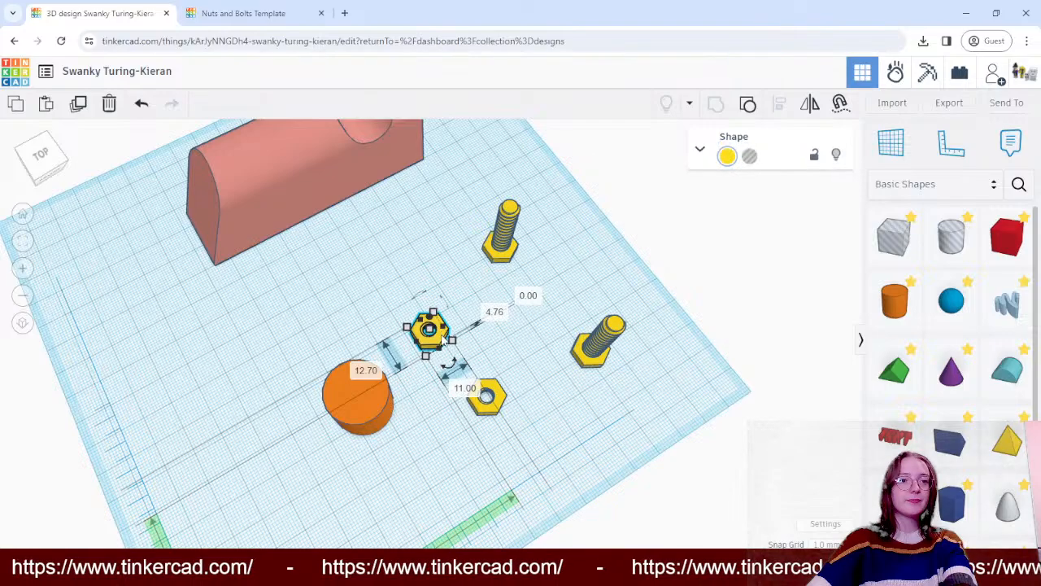
scroll(439, 333, "up", 6)
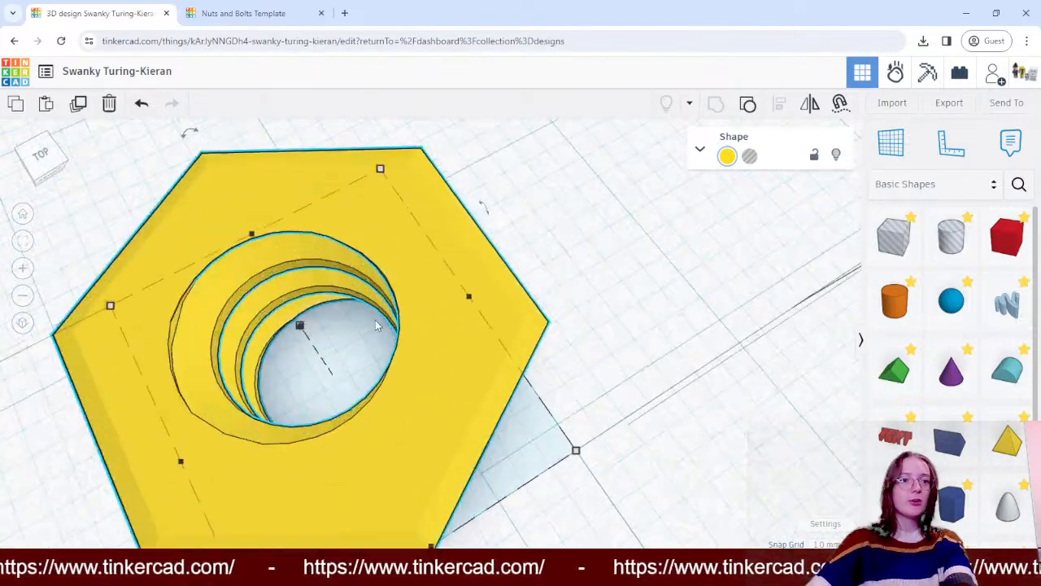
scroll(364, 319, "down", 2)
scroll(364, 320, "down", 3)
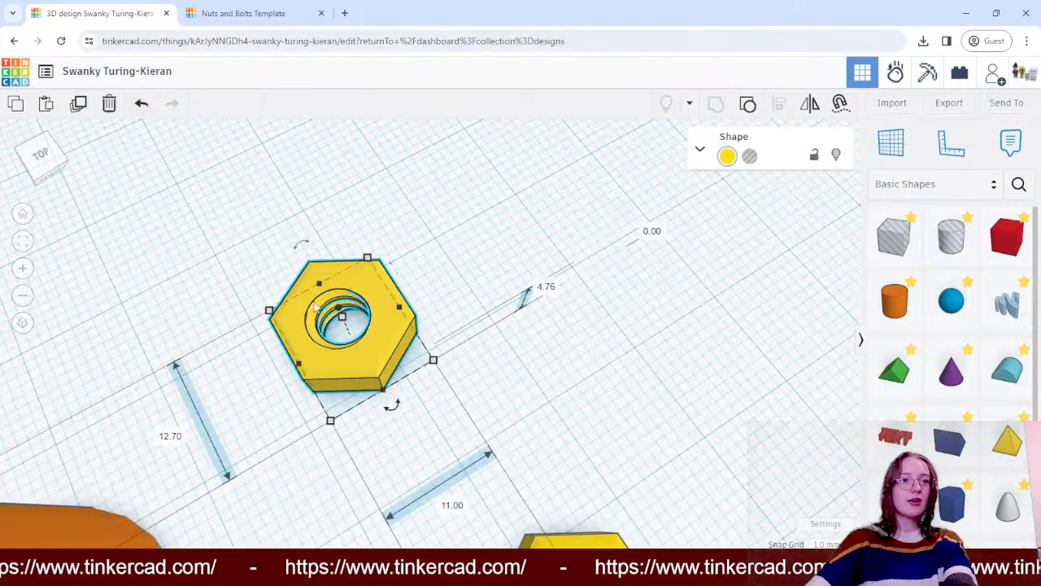
scroll(386, 302, "down", 2)
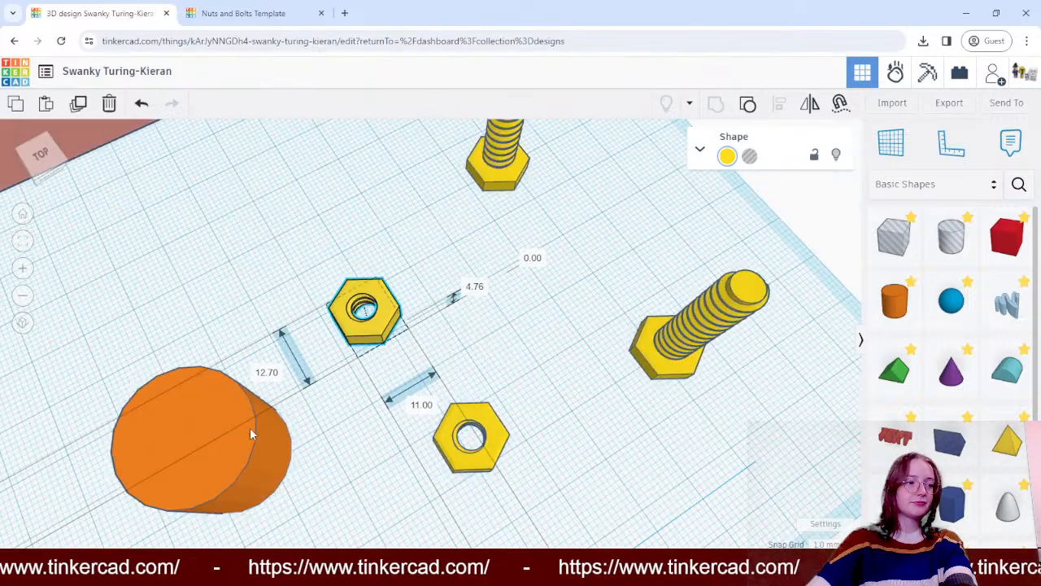
left_click_drag(251, 432, 249, 228)
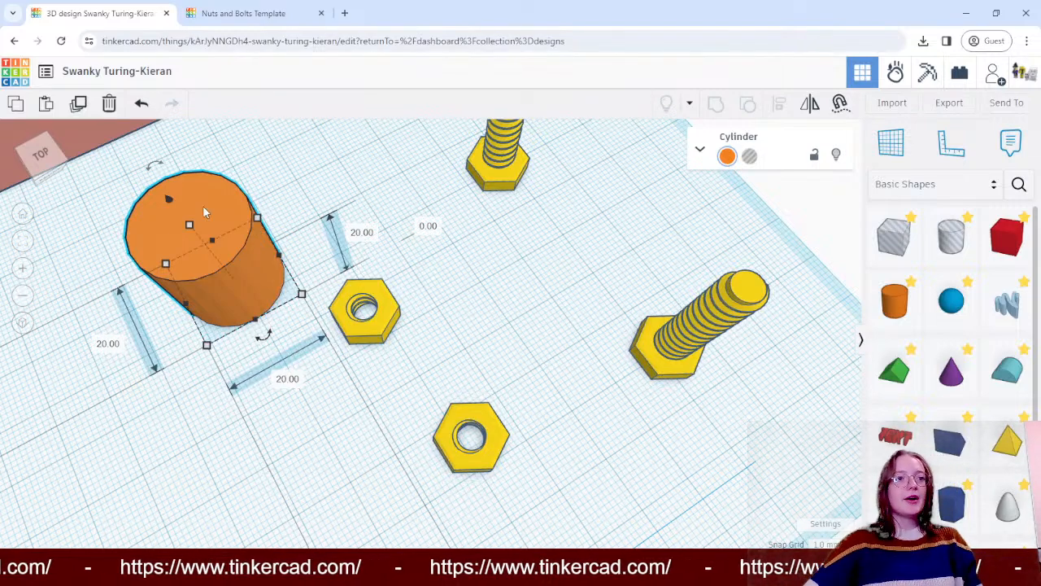
left_click_drag(224, 215, 331, 171)
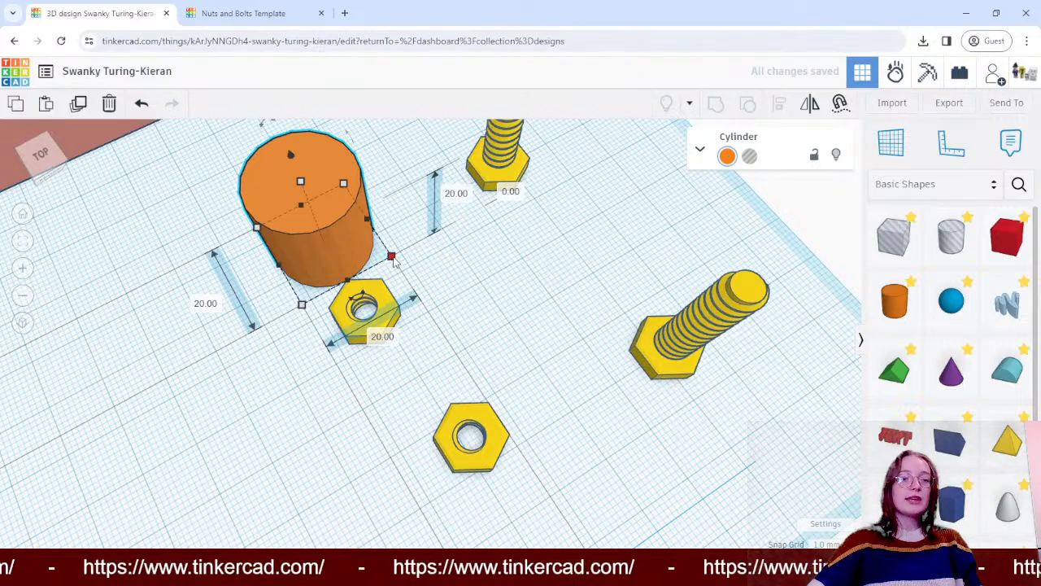
left_click_drag(393, 258, 307, 236)
left_click_drag(278, 204, 486, 326)
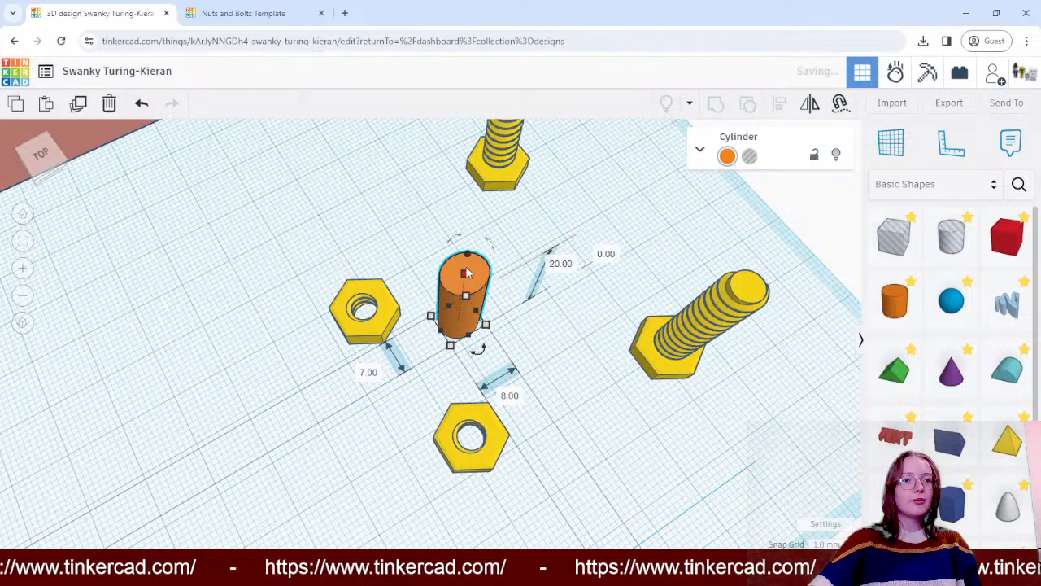
- Stretch the cylinder to 36 mm tall and stand it in the hole of the nut nearest the block
left_click_drag(466, 273, 351, 258)
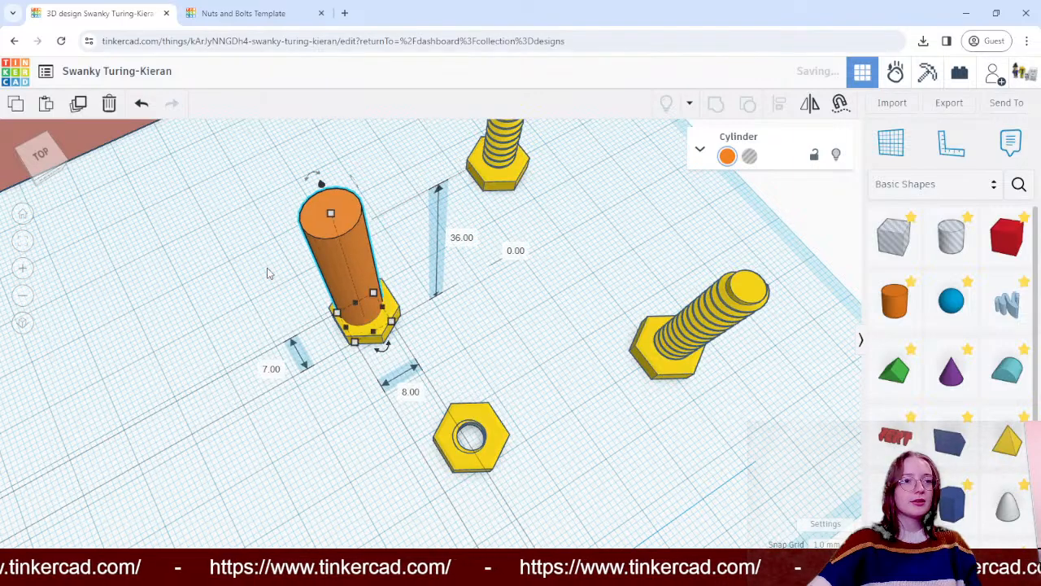
left_click_drag(268, 271, 370, 265)
left_click_drag(218, 271, 218, 271)
right_click_drag(218, 271, 362, 335)
left_click(376, 435)
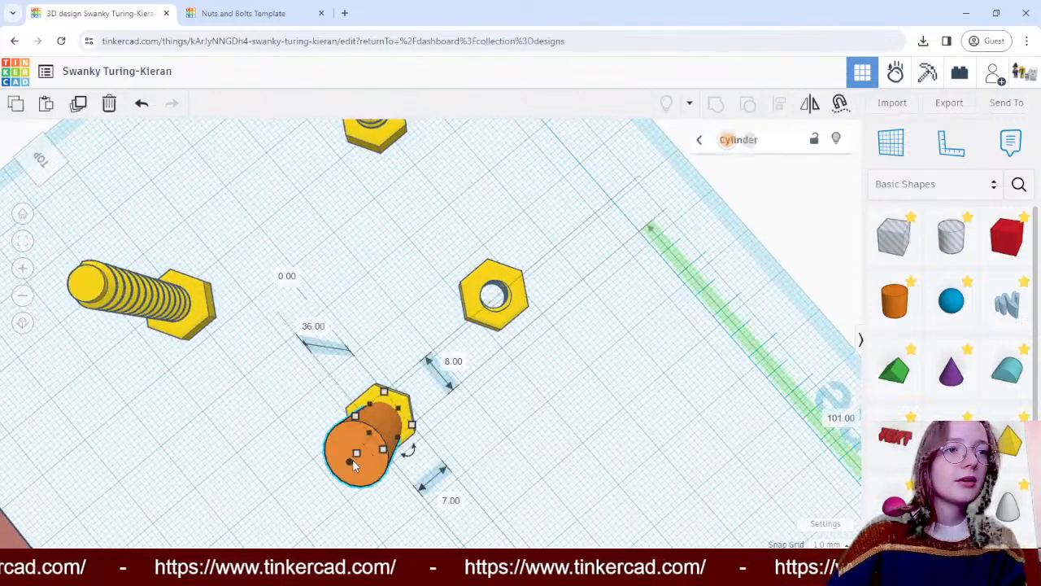
- Set the cylinder's 8 mm base dimension to 7 mm so that its base is round
left_click(451, 501)
left_click(453, 363)
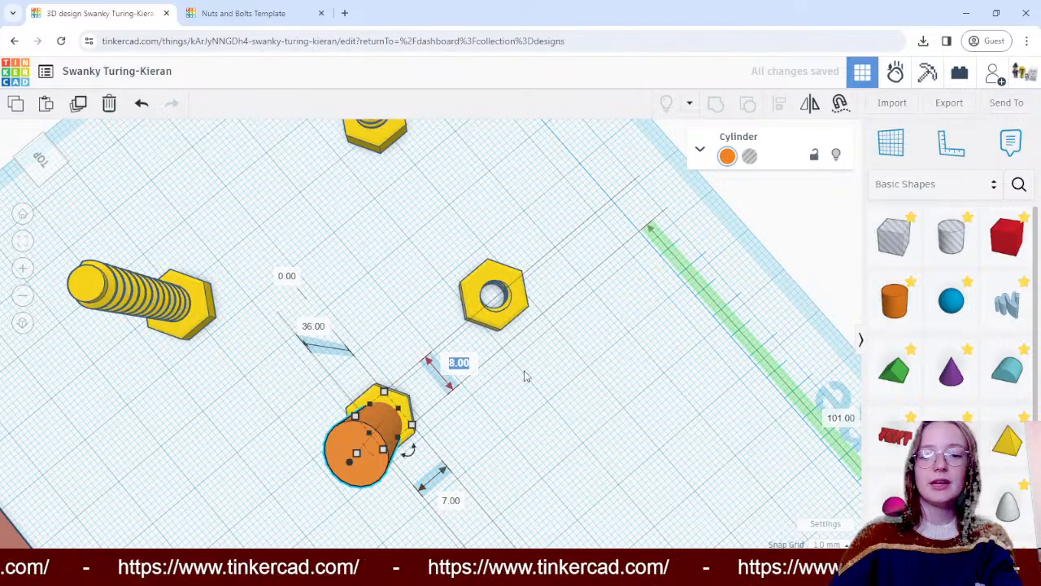
type("7")
key("Return")
left_click(529, 376)
- Move the cylinder out of the nut and stand it on the workplane between the nut and the block
right_click_drag(620, 429, 566, 373)
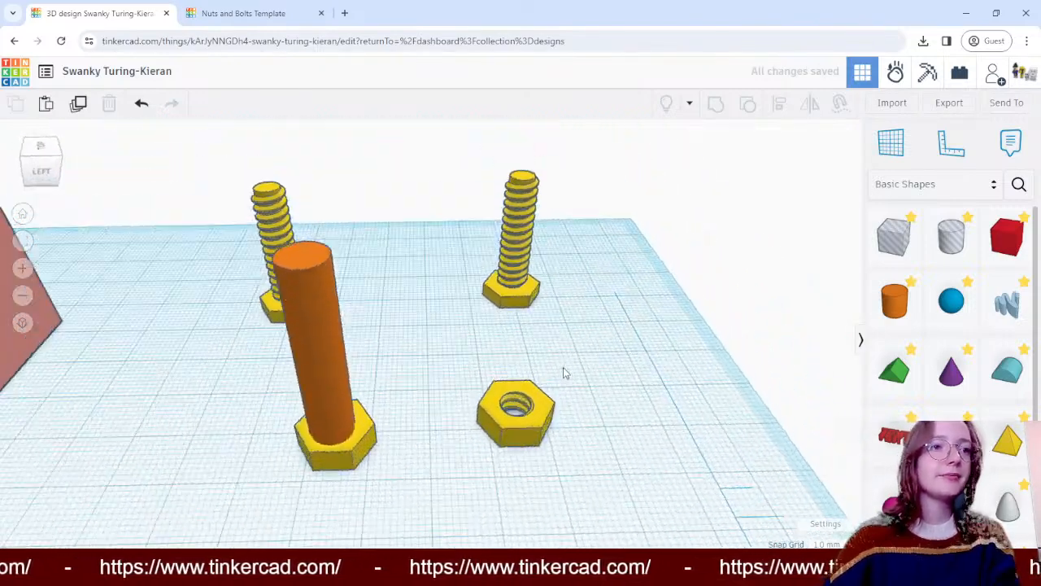
left_click_drag(316, 311, 139, 330)
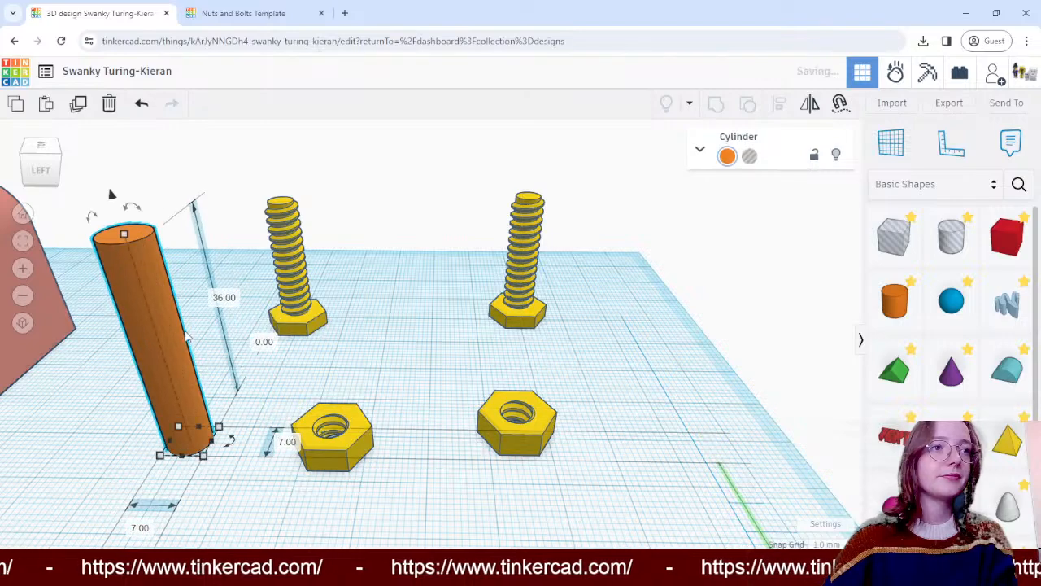
scroll(186, 336, "down", 4)
right_click_drag(119, 445, 76, 433)
left_click_drag(76, 434, 114, 386)
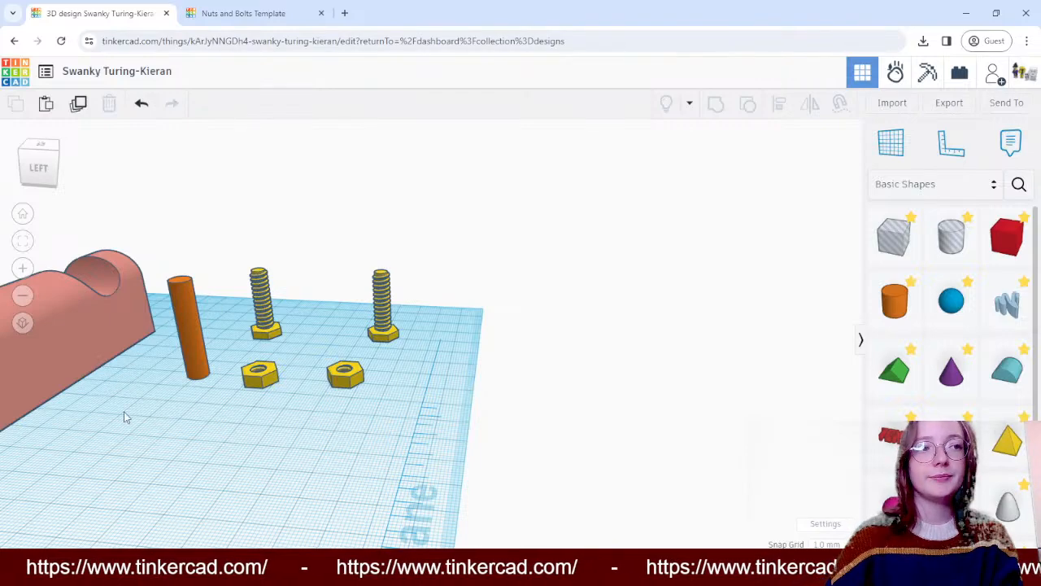
right_click_drag(544, 363, 254, 249)
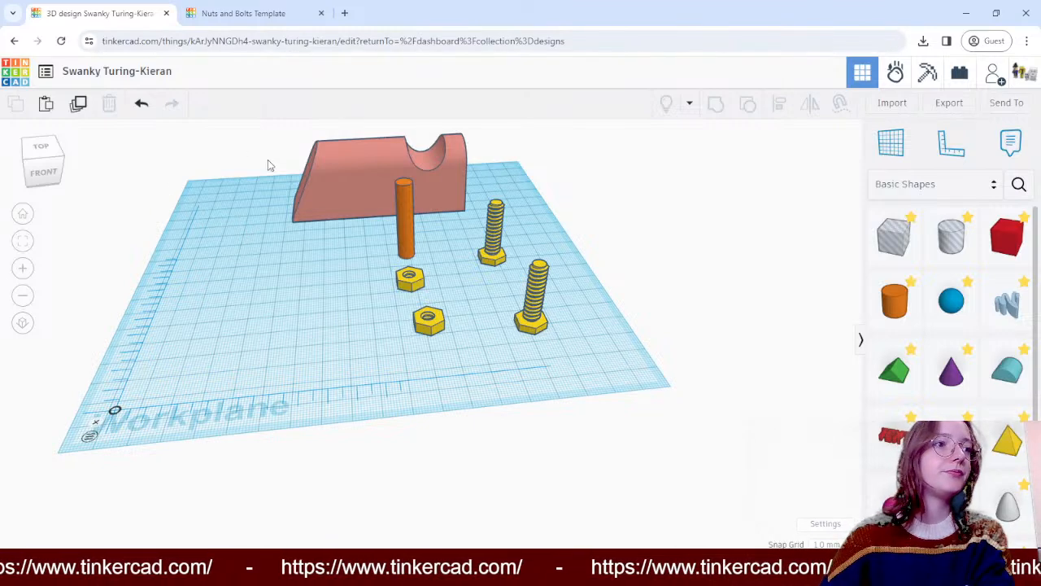
- Move the block to the far side of the workplane near the ruler and stand the cylinder in front of its sloped end
left_click_drag(313, 183, 223, 203)
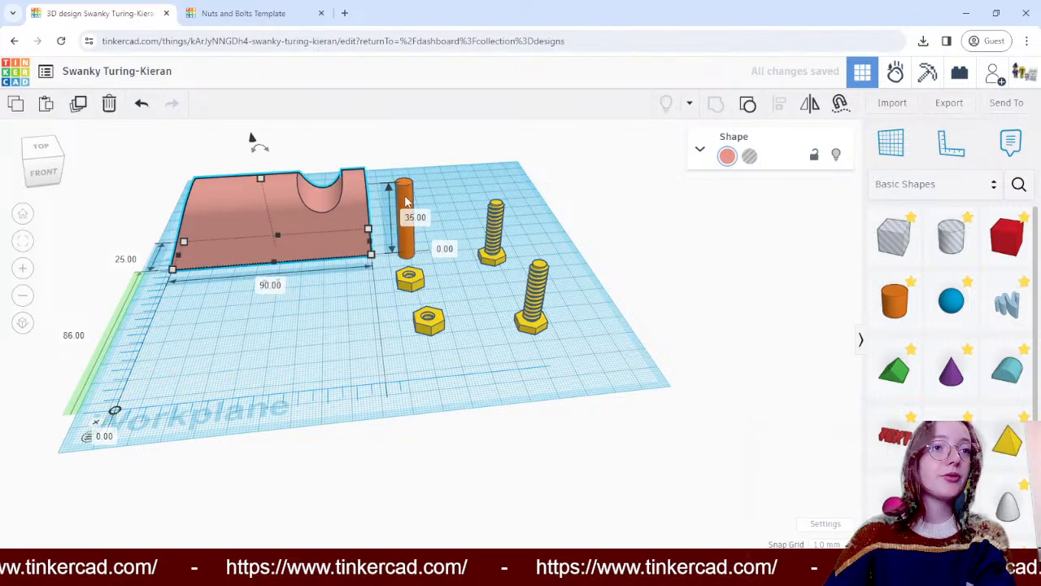
left_click_drag(406, 201, 213, 249)
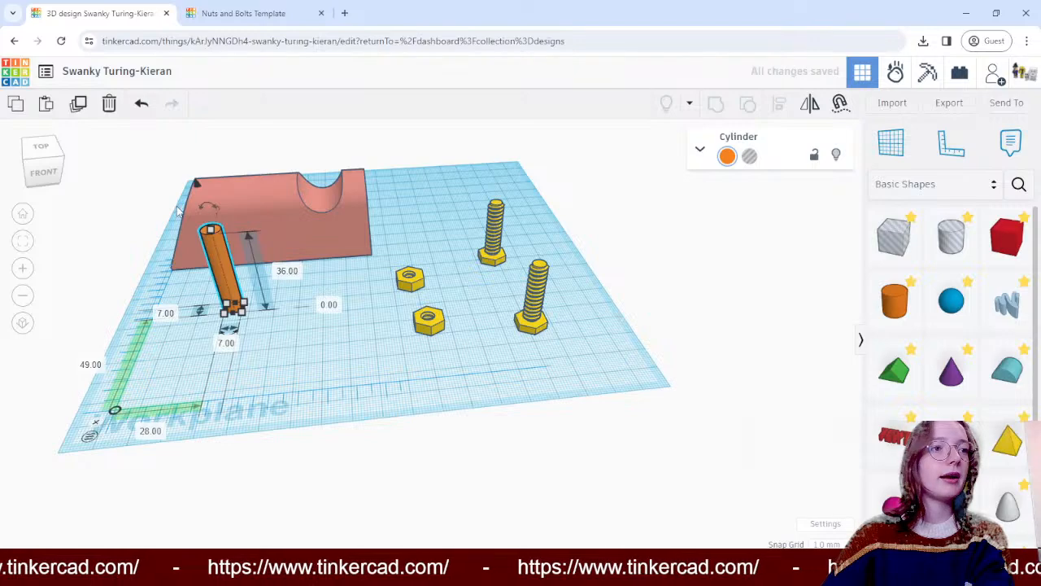
- Lengthen the cylinder to 54 mm and rotate it 90° so that it lies horizontally, crosswise to the block
right_click_drag(135, 233, 575, 360)
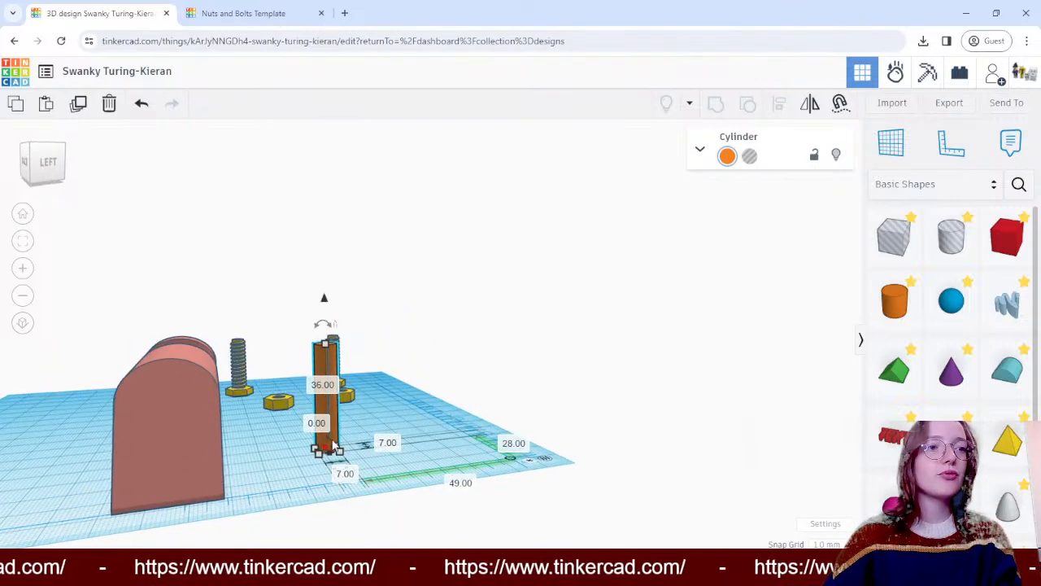
right_click_drag(637, 371, 609, 381)
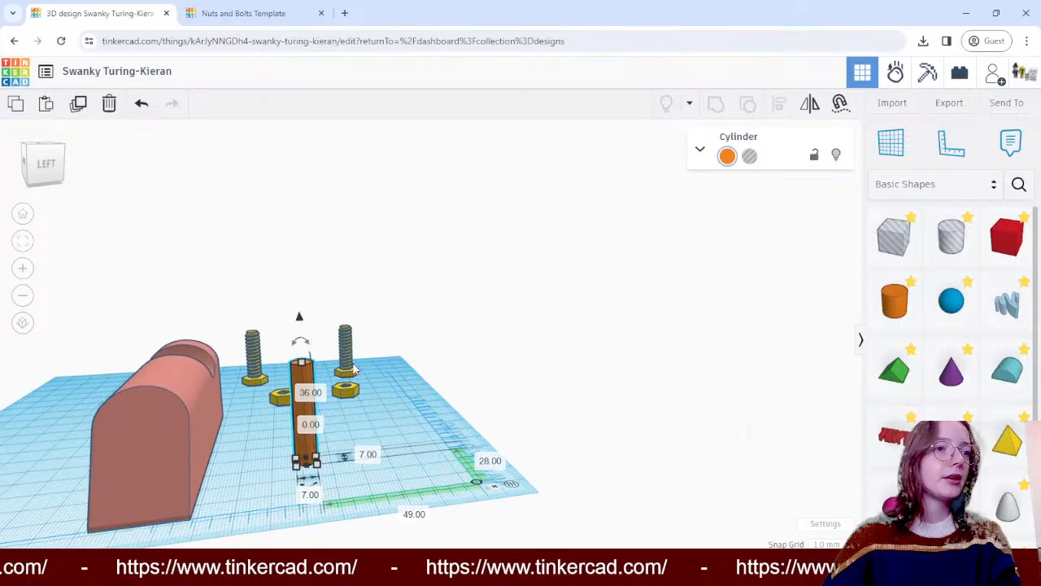
left_click_drag(305, 366, 172, 398)
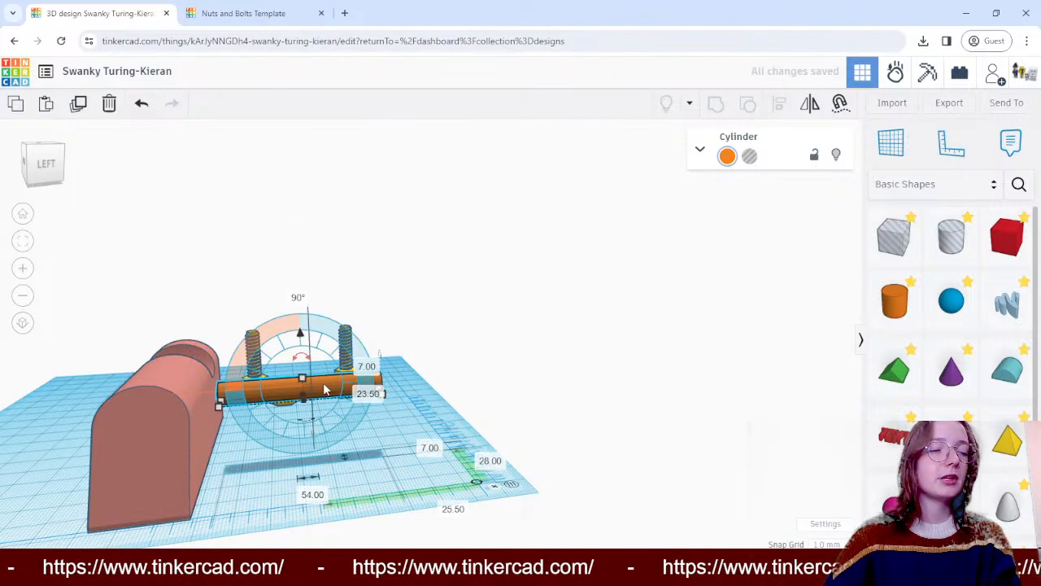
mouse_move(324, 390)
left_mouse_down()
mouse_move(328, 400)
mouse_move(308, 393)
left_mouse_up()
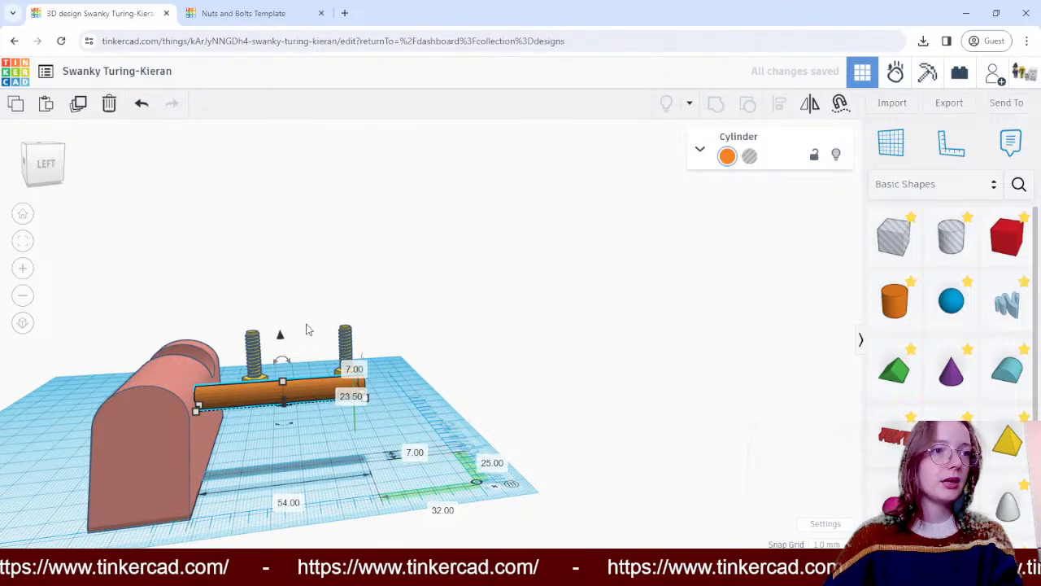
- Lower the cylinder to 4 mm above the workplane and push it through the block near its sloped end
left_click_drag(280, 341, 284, 383)
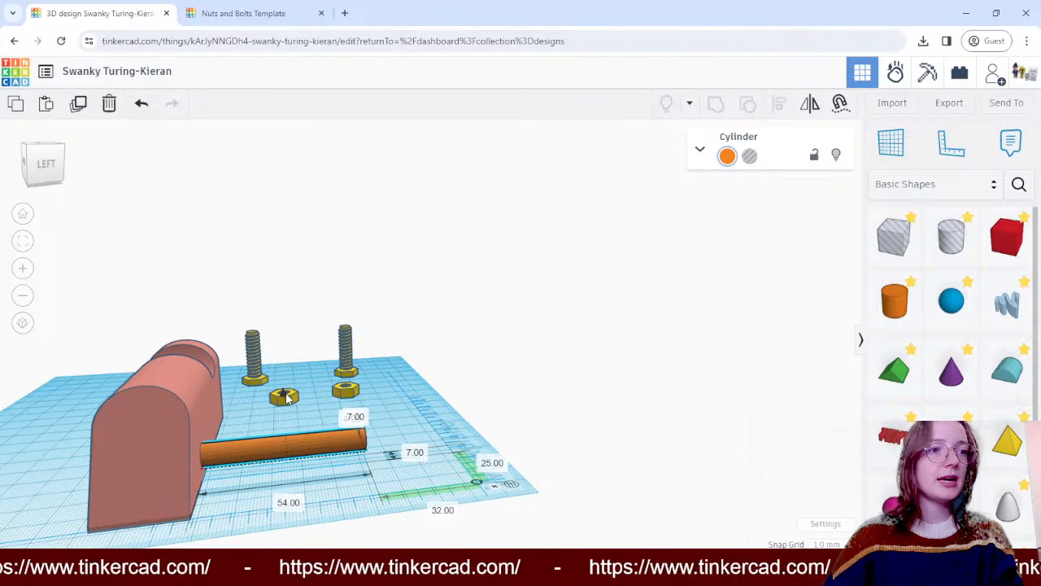
left_click(580, 337)
right_click_drag(580, 337, 262, 459)
left_click(262, 460)
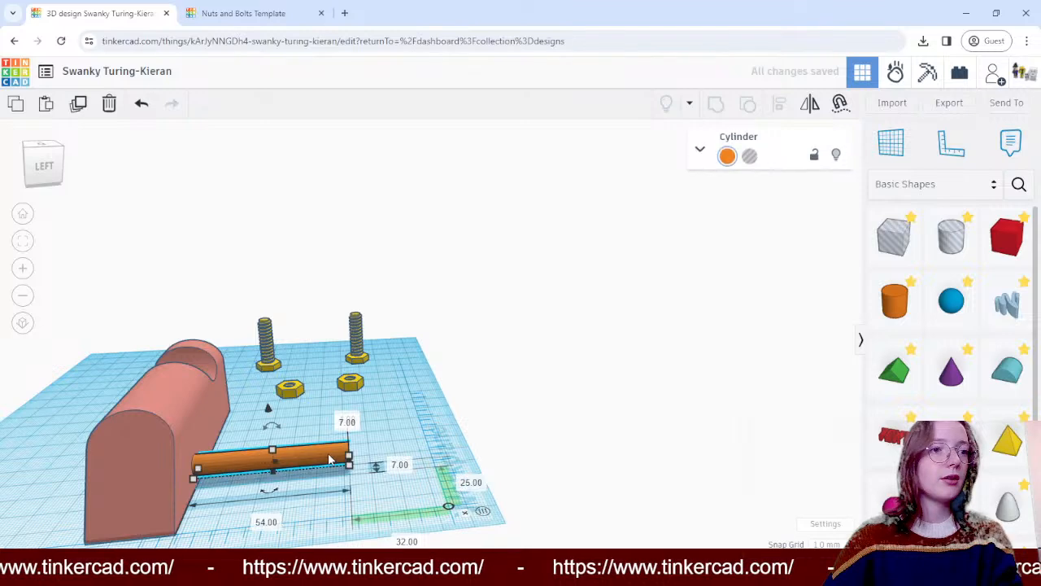
left_click_drag(319, 460, 226, 466)
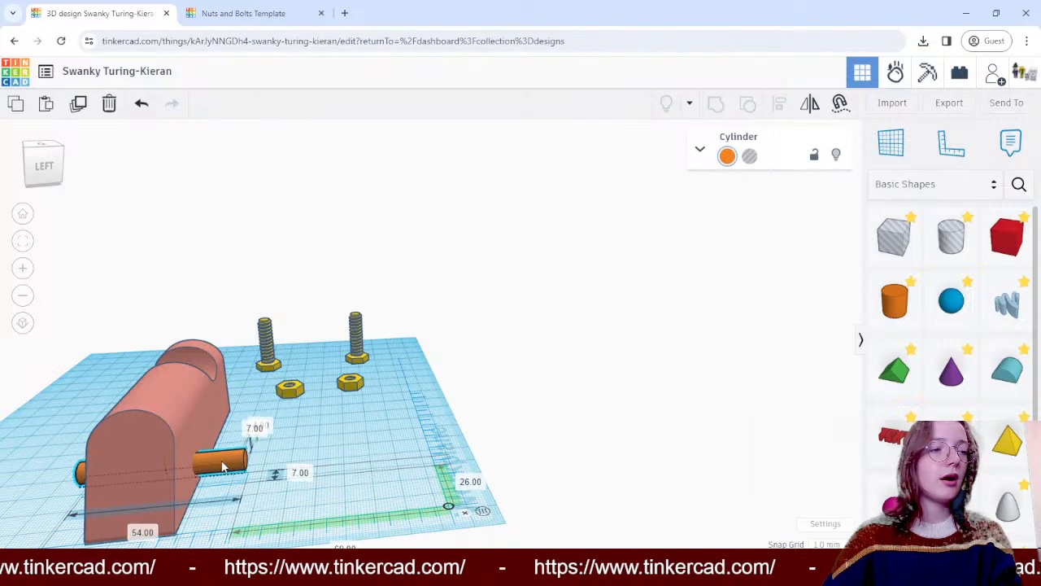
- Raise the cylinder to 10 mm above the workplane and shift it so that both its ends stick out of the block
left_click(392, 410)
right_click_drag(392, 410, 334, 417)
left_click(229, 401)
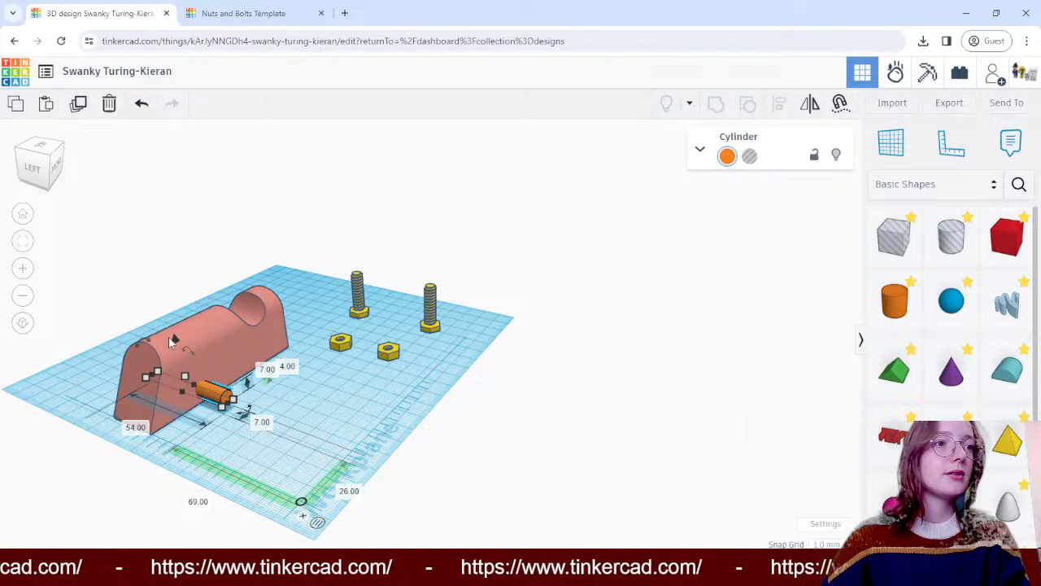
left_click_drag(173, 337, 173, 325)
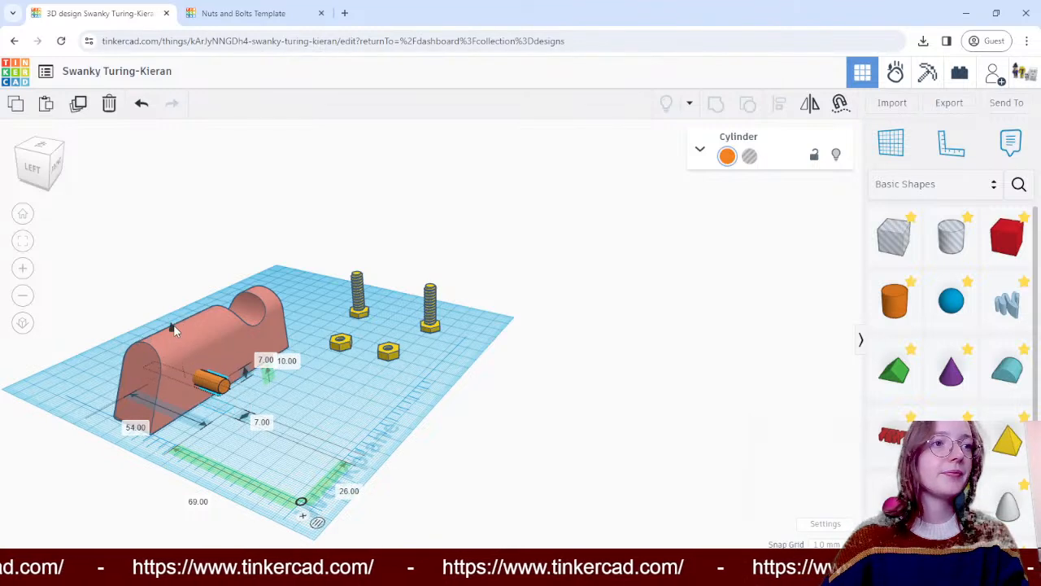
left_click_drag(210, 376, 198, 399)
left_click(371, 414)
right_click_drag(372, 414, 508, 394)
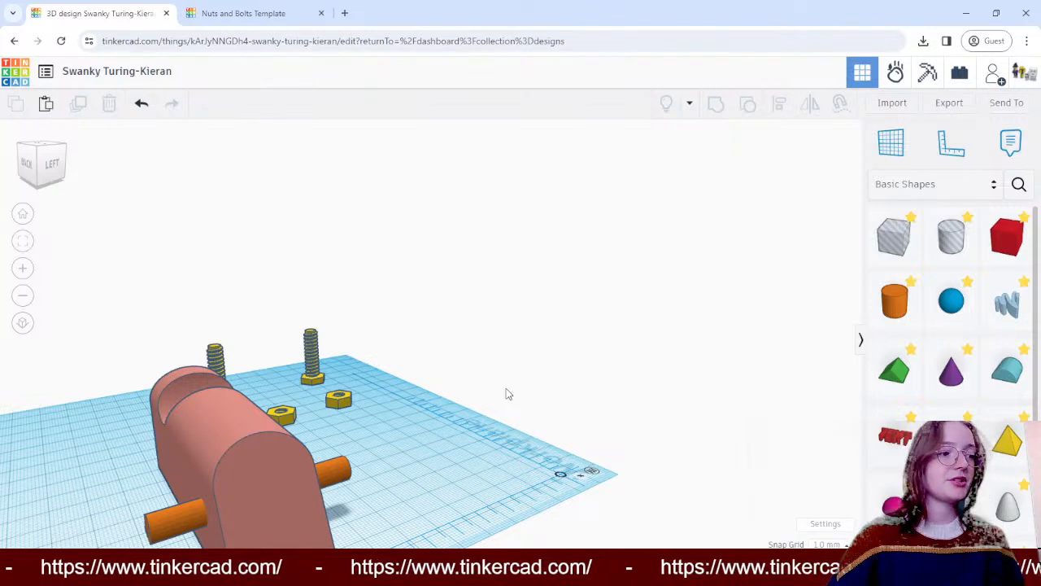
- Duplicate the cylinder and place the copy through the block's other end, beneath the round notch
right_click_drag(579, 388, 261, 370)
left_click(246, 356)
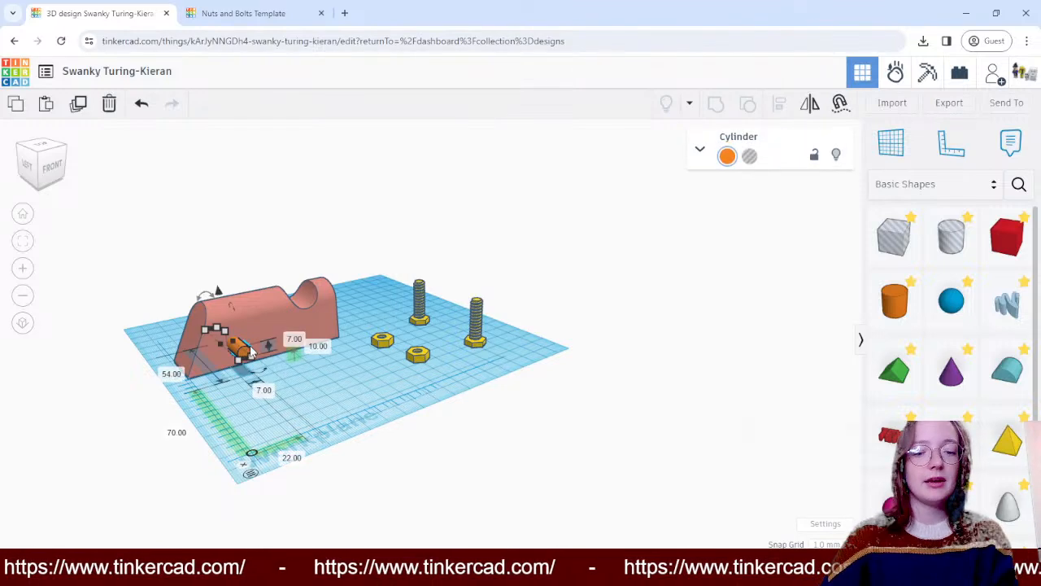
left_click_drag(255, 348, 325, 332)
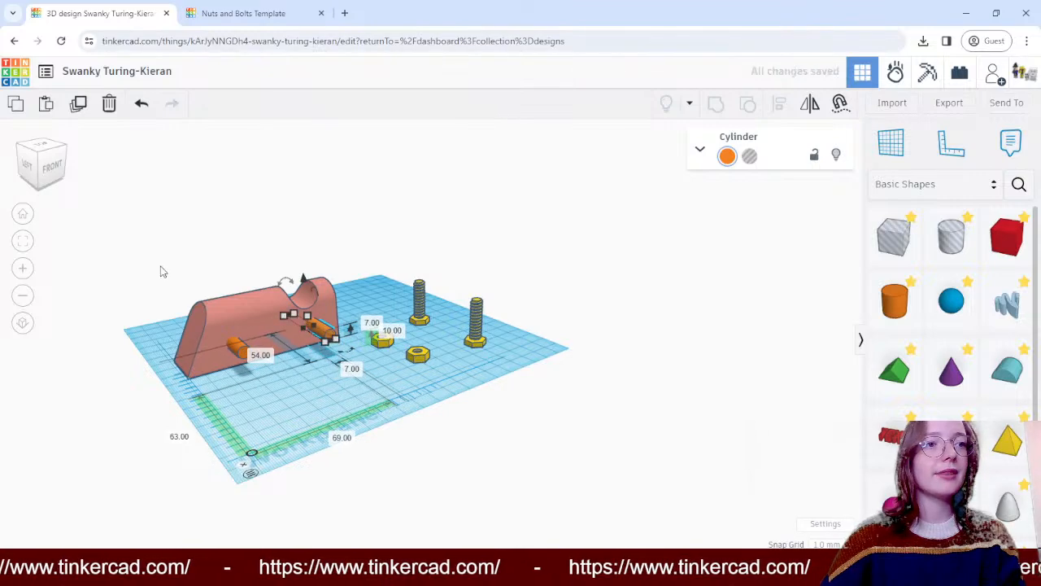
left_click(129, 259)
- Select both cylinders and use the Align tool with a front view to check whether their heights match
right_click_drag(161, 241, 73, 236)
right_click_drag(324, 338, 283, 266)
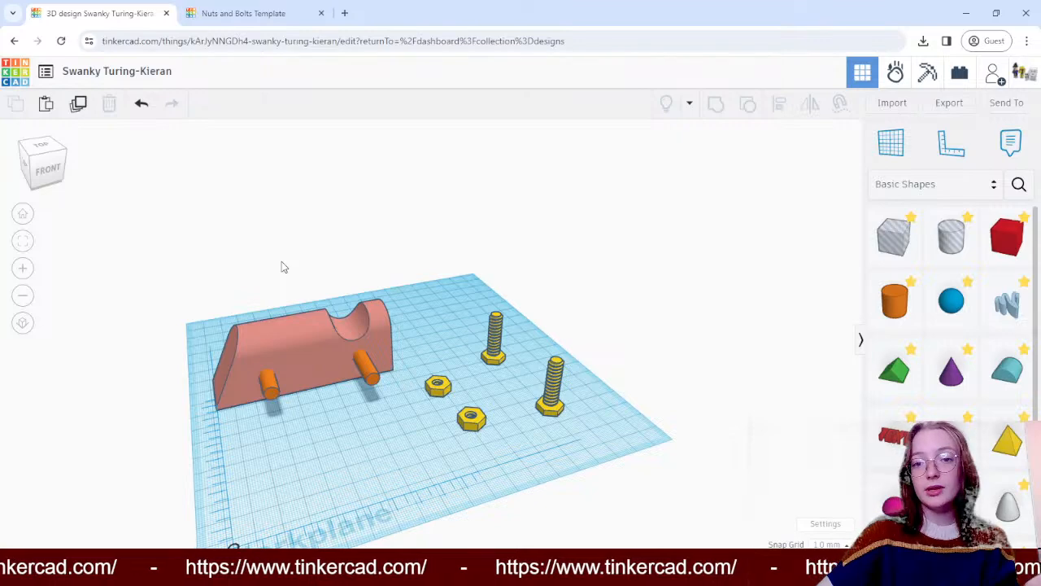
left_click(368, 367)
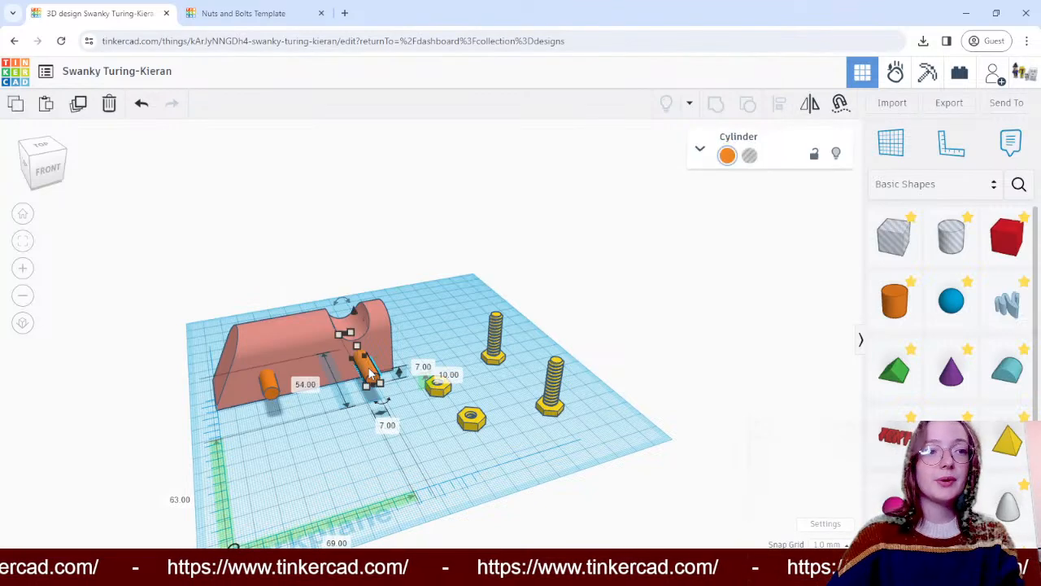
left_click(273, 391, "shift")
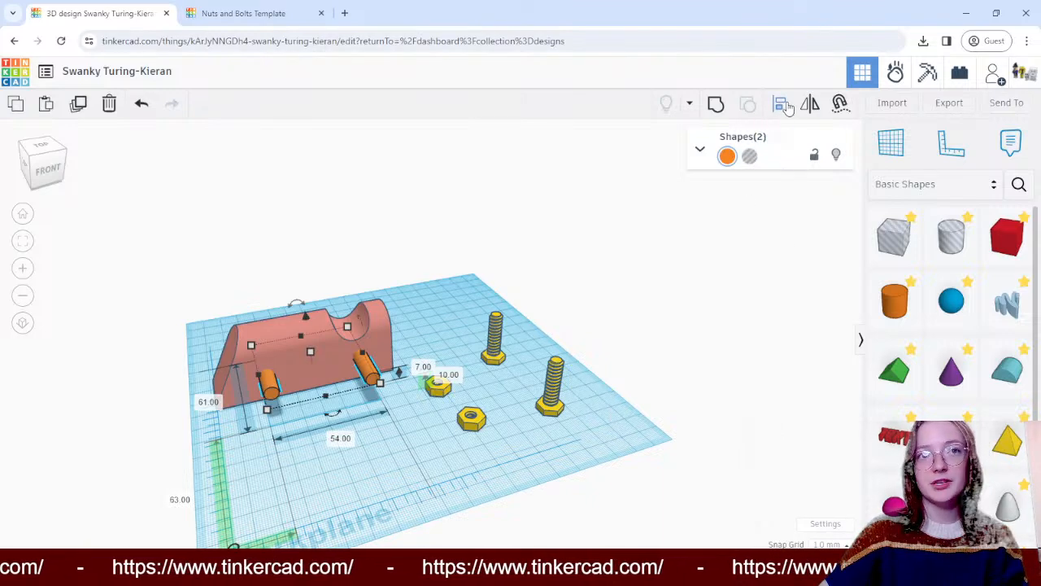
left_click(786, 109)
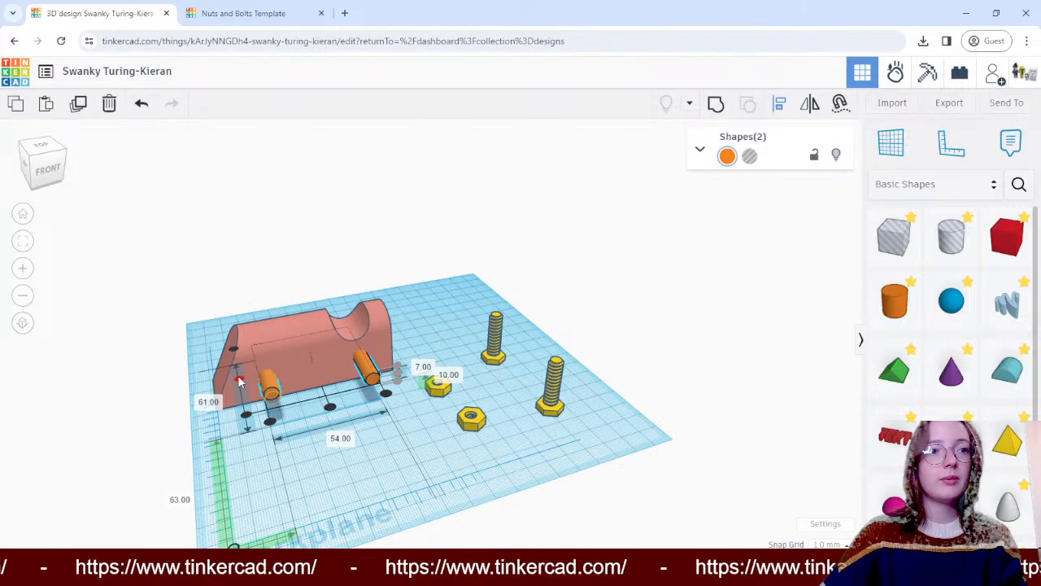
right_click_drag(619, 407, 606, 362)
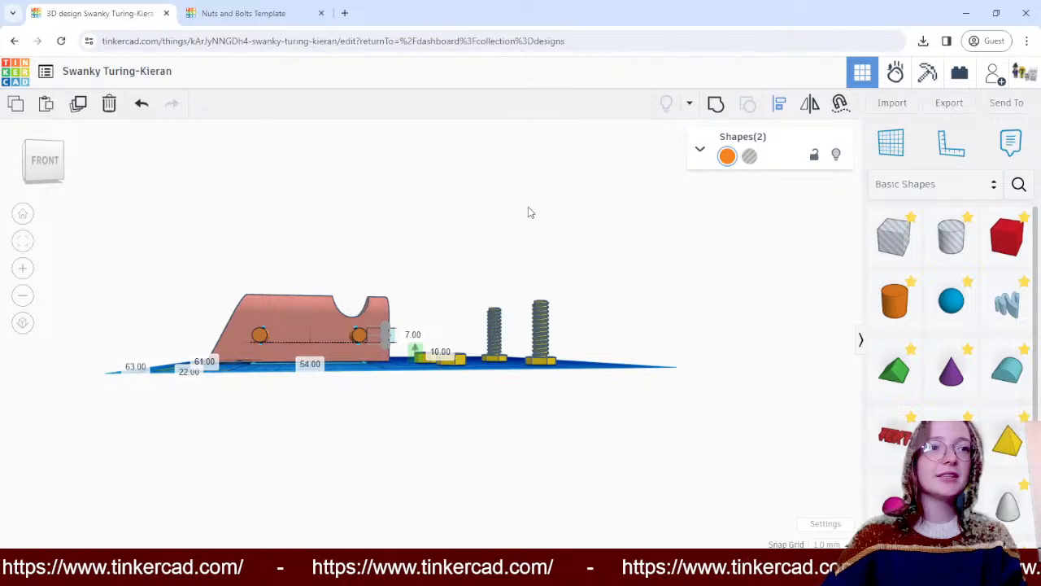
right_click_drag(528, 212, 553, 230)
left_click(409, 262)
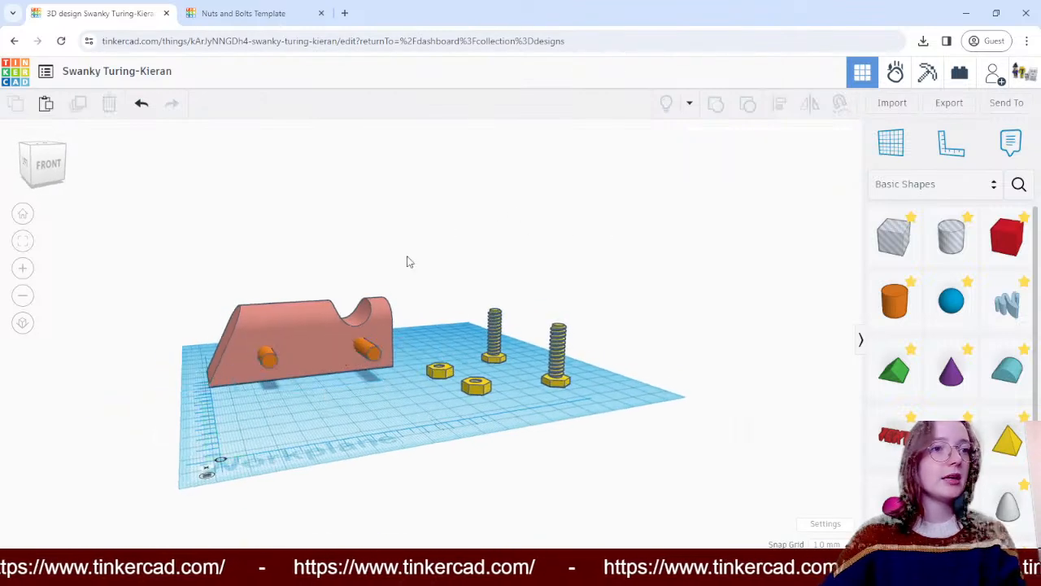
- Raise the cylinder at the sloped end to 13 mm above the workplane and align both cylinders vertically by their centres
left_click(267, 364)
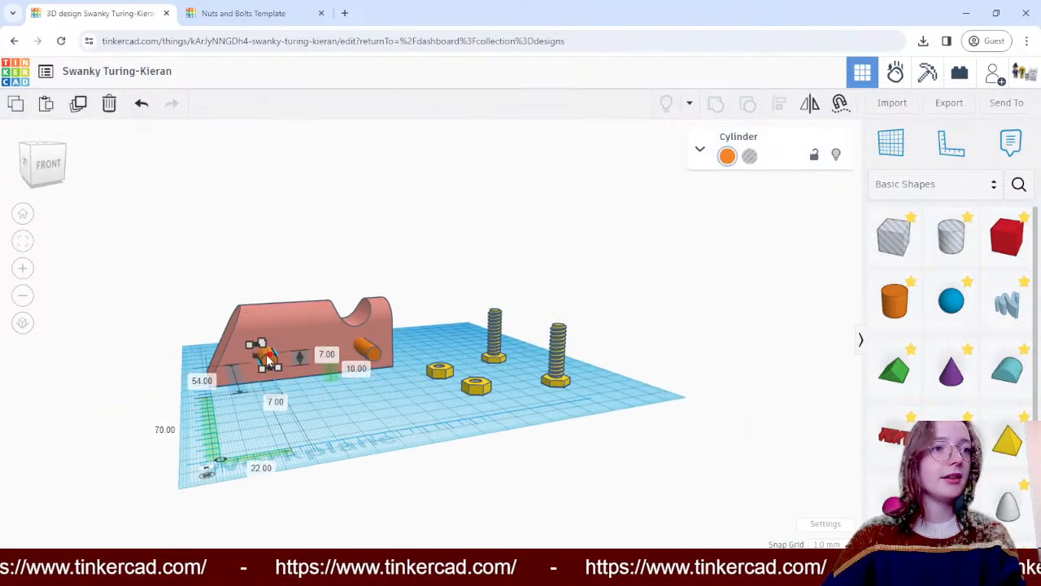
left_click_drag(267, 354, 269, 361)
key("ctrl+z")
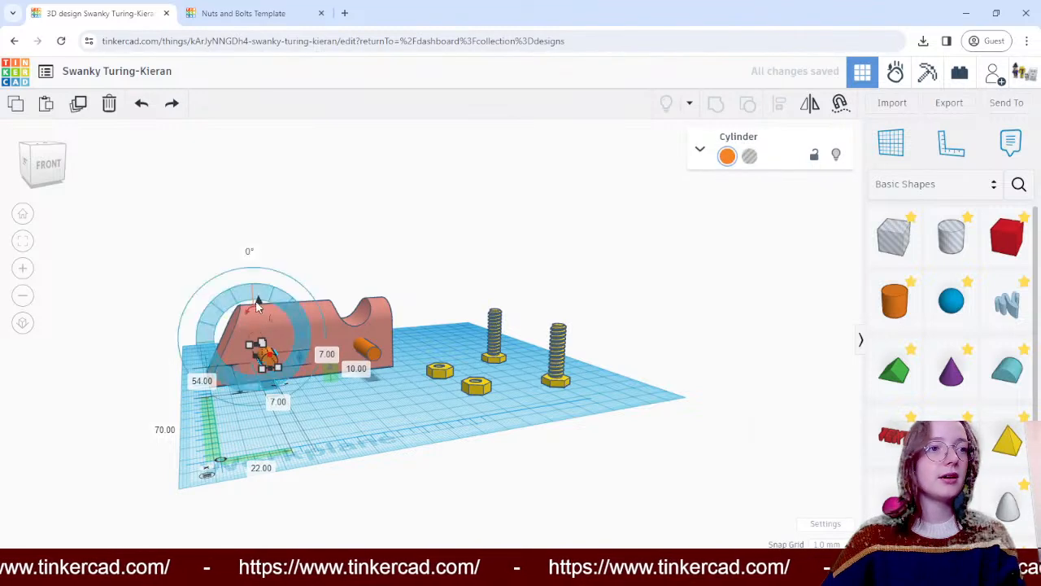
left_click_drag(260, 302, 261, 296)
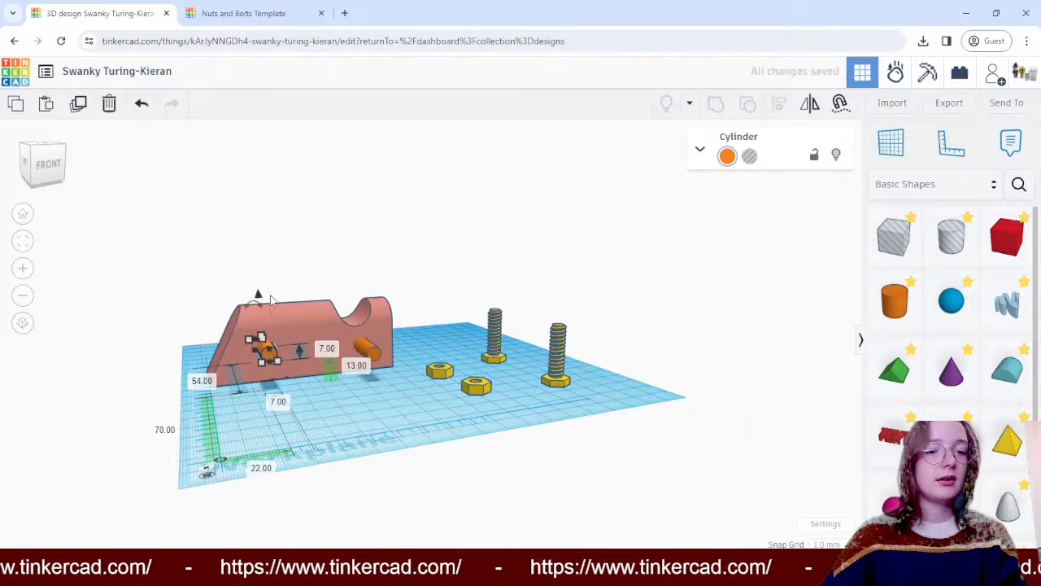
left_click(370, 356, "shift")
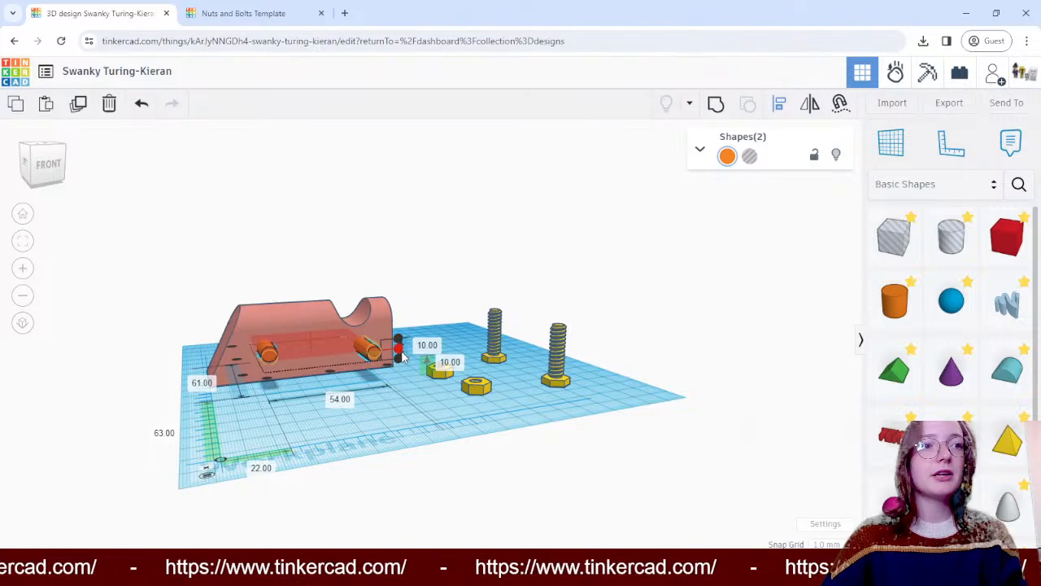
left_click(402, 360)
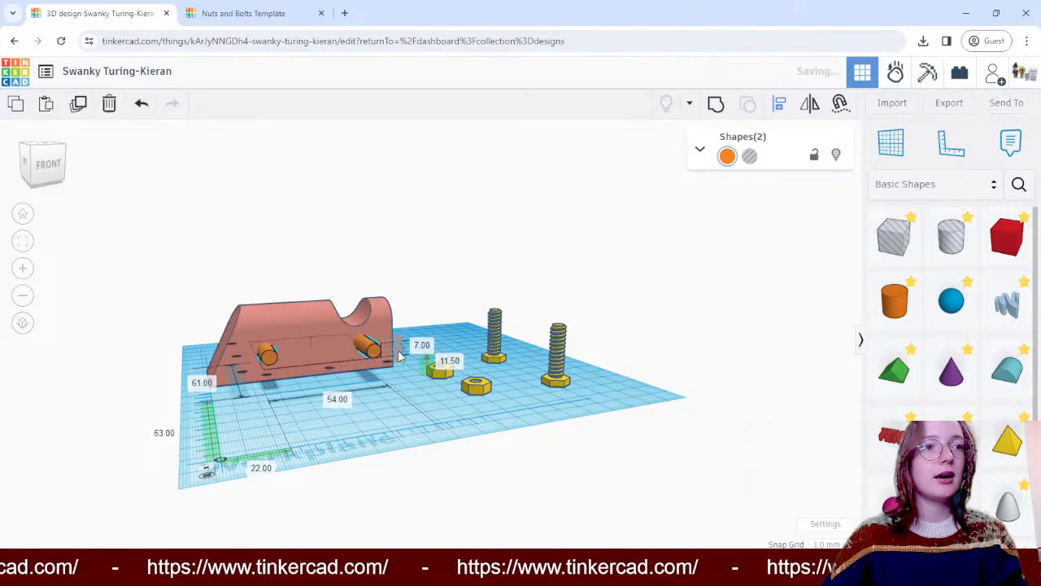
- Undo the centre alignment and align the two cylinders by their undersides at 10 mm above the workplane
mouse_move(603, 263)
right_mouse_down()
mouse_move(556, 237)
mouse_move(618, 242)
mouse_move(590, 247)
right_mouse_up()
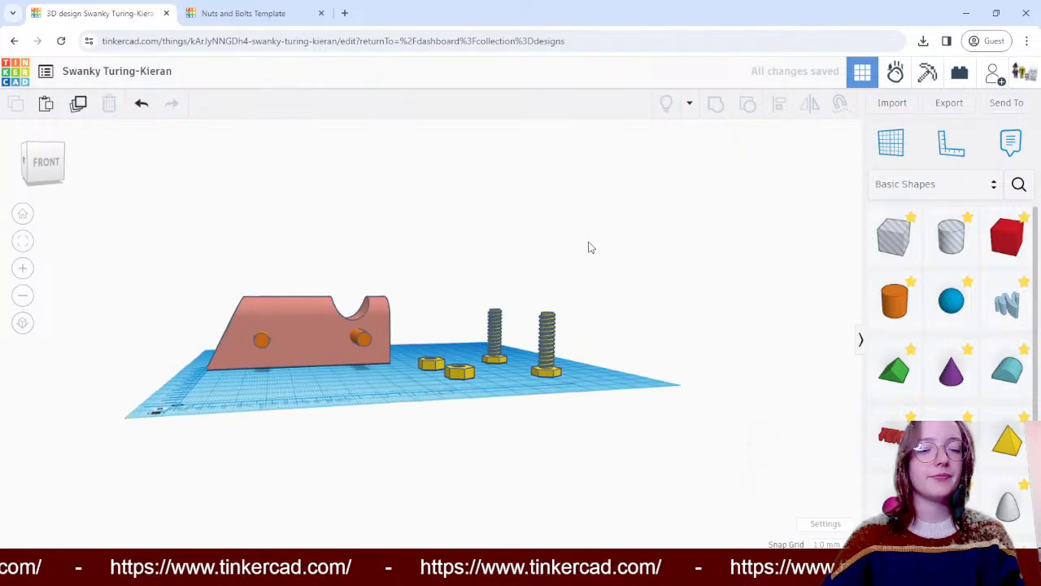
left_click(263, 338)
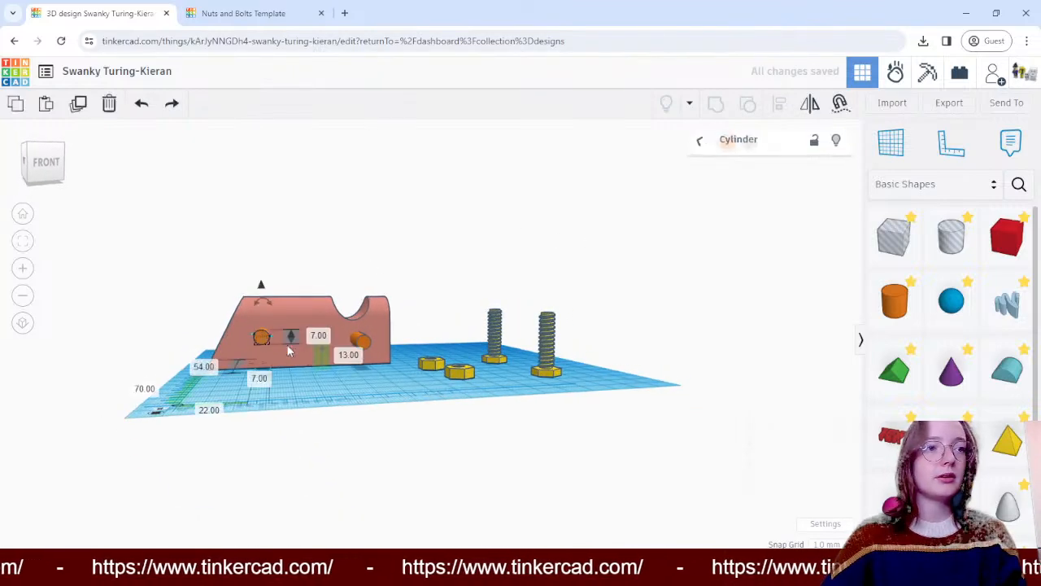
left_click(358, 340, "shift")
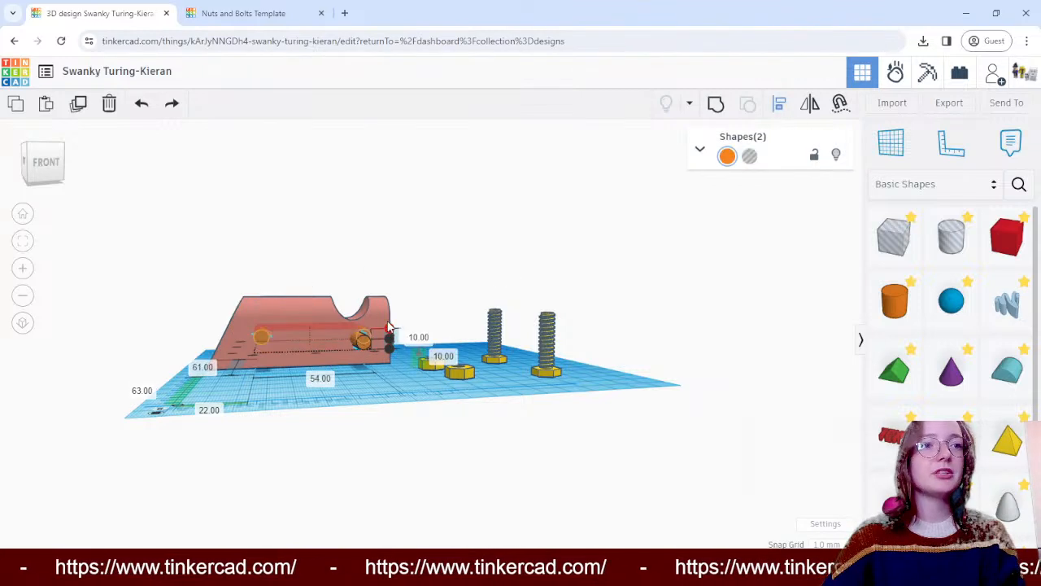
left_click_drag(393, 354, 386, 350)
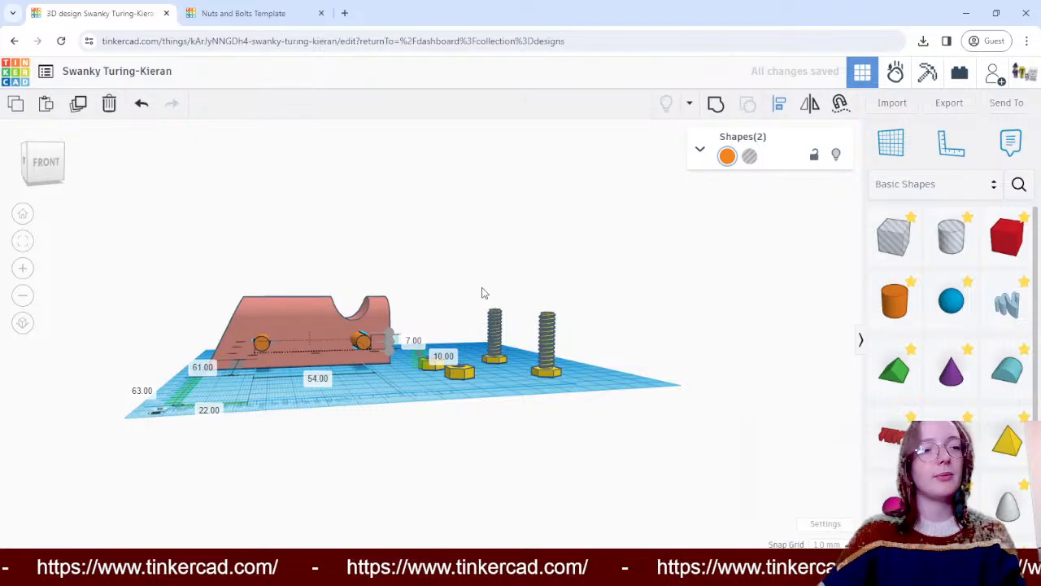
left_click(483, 293)
- Turn both cylinders running through the block into hole shapes
right_click_drag(611, 282, 588, 260)
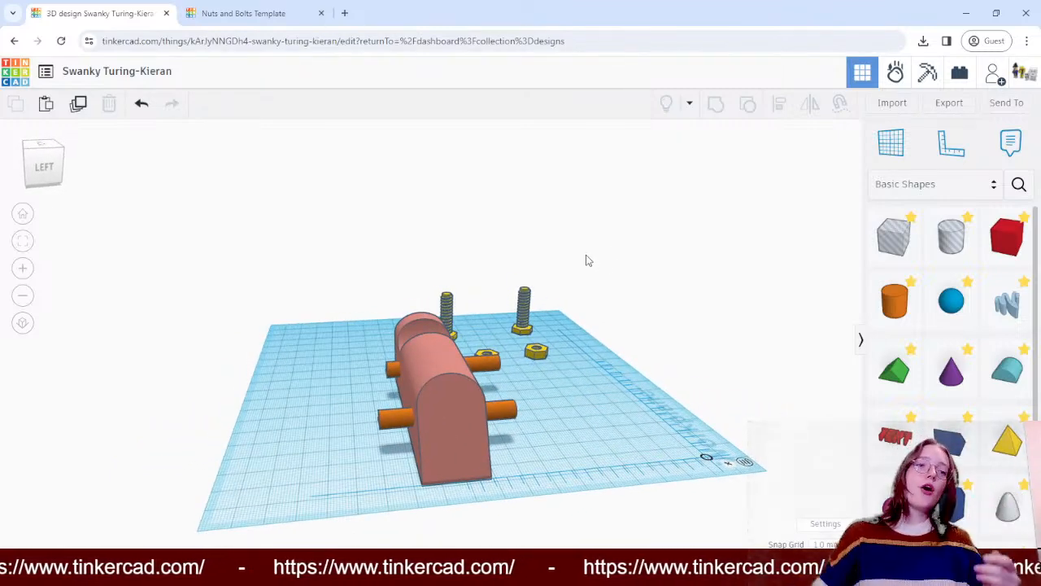
left_click(506, 415)
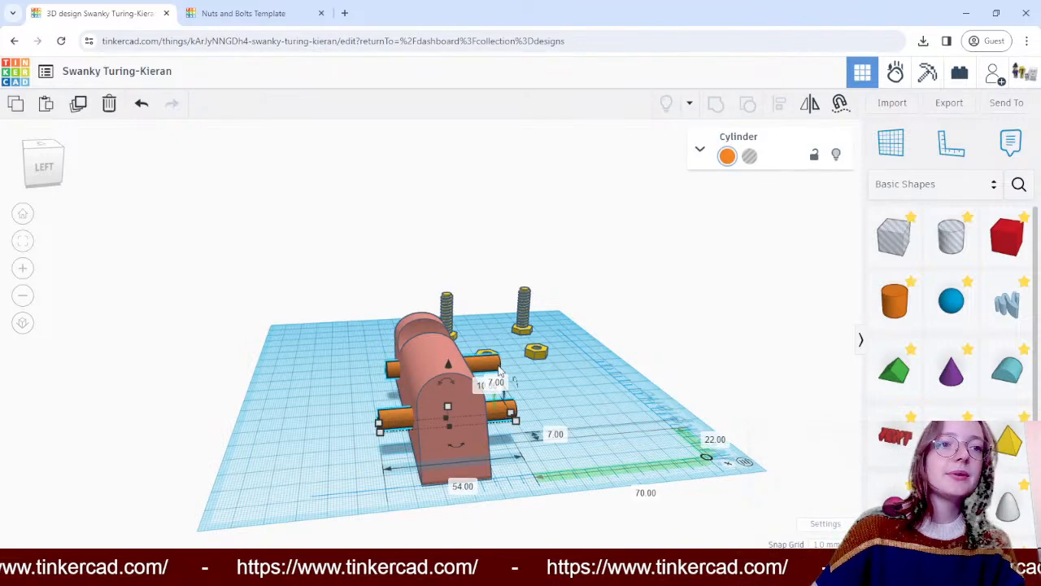
left_click(500, 371, "shift")
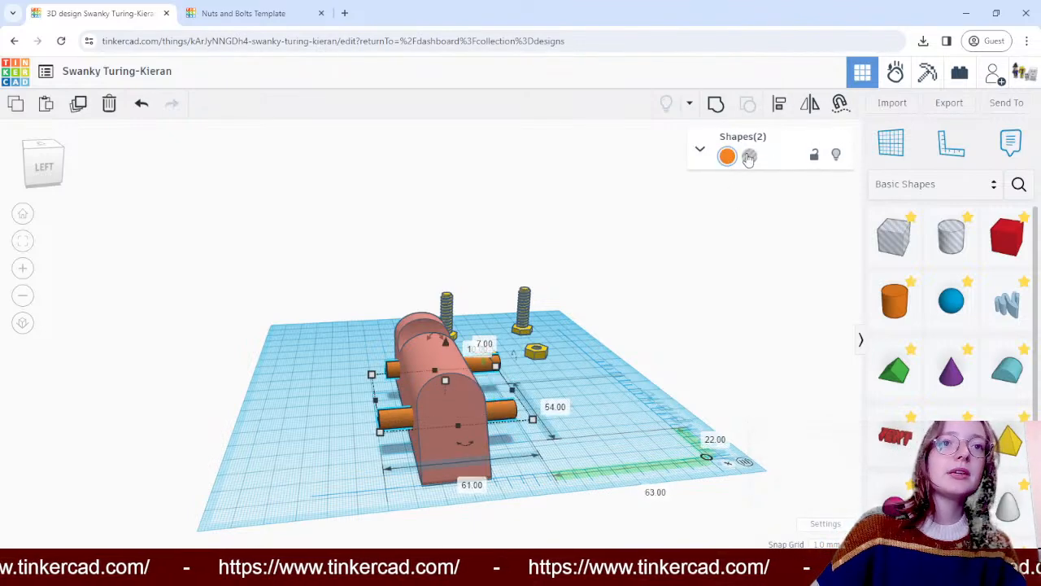
left_click(748, 157)
left_click(717, 307)
- Group the block with the two cylindrical holes to cut them through it
right_click_drag(718, 306, 545, 389)
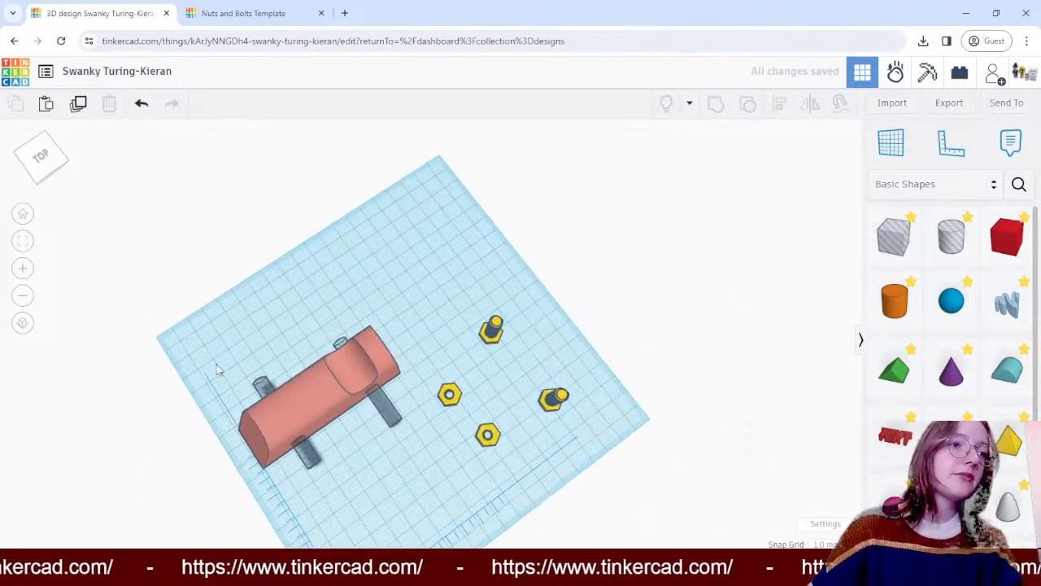
left_click_drag(391, 436, 394, 436)
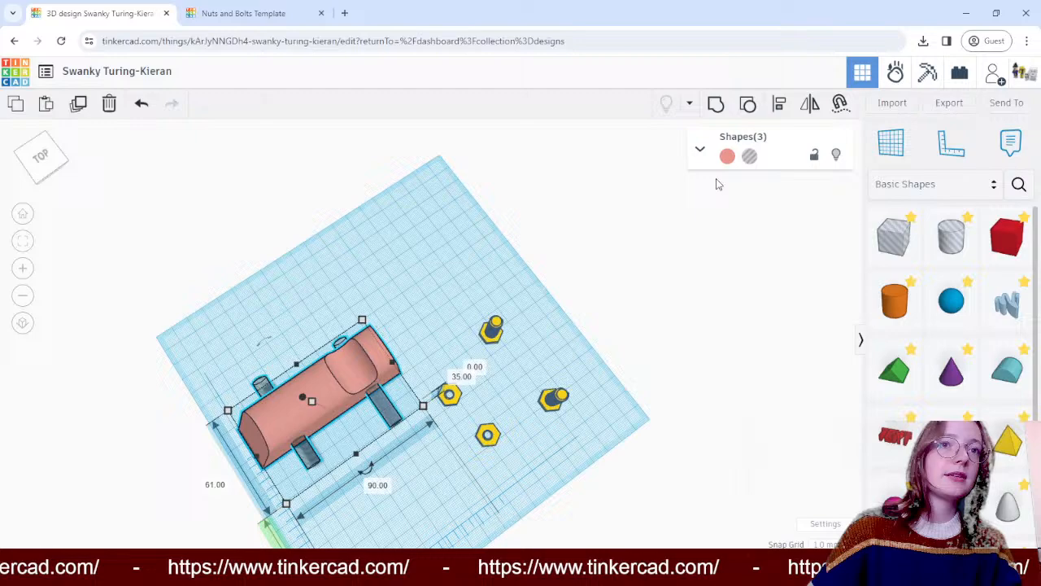
left_click(716, 103)
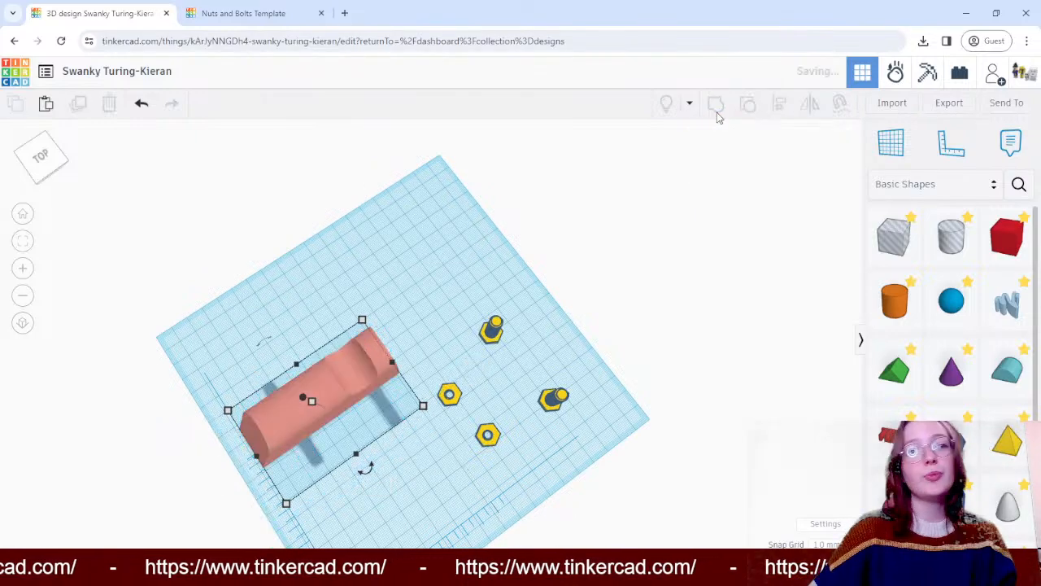
- Move both nuts one after the other away from the bolts into the open area beside the block's sloped end
left_click(653, 288)
right_click_drag(653, 288, 900, 201)
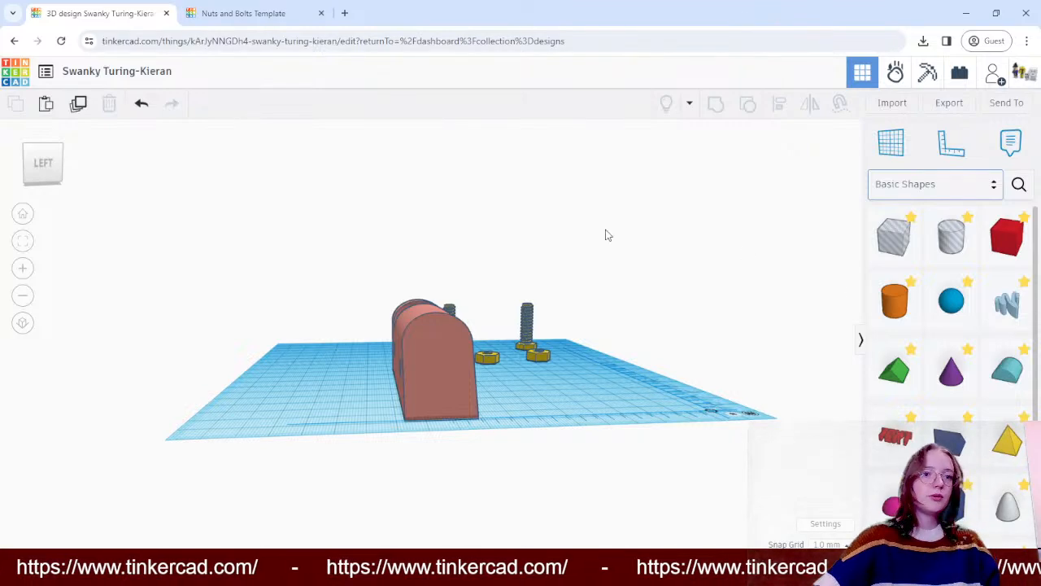
right_click_drag(676, 213, 635, 282)
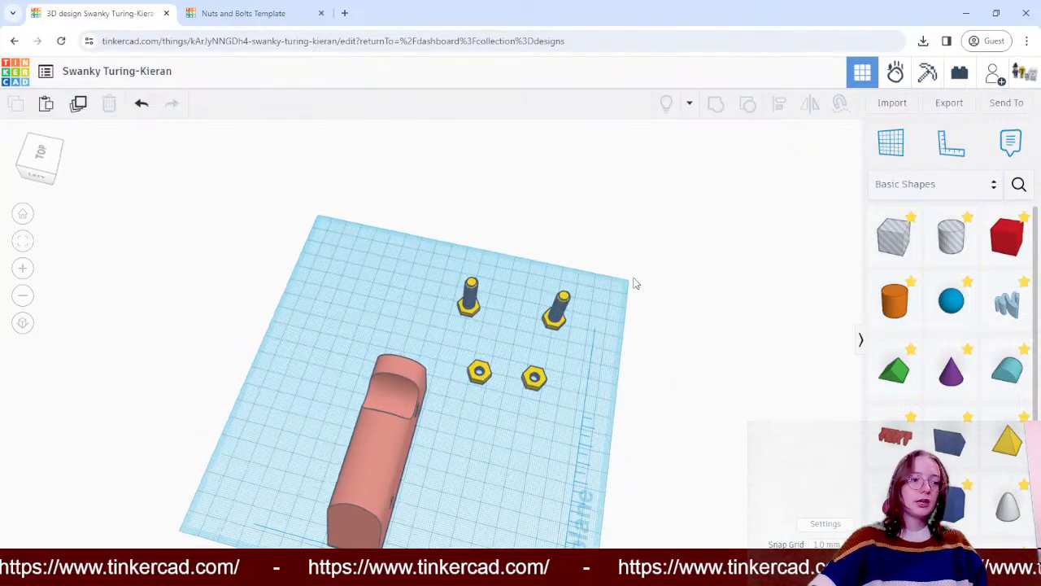
left_click_drag(485, 389, 480, 487)
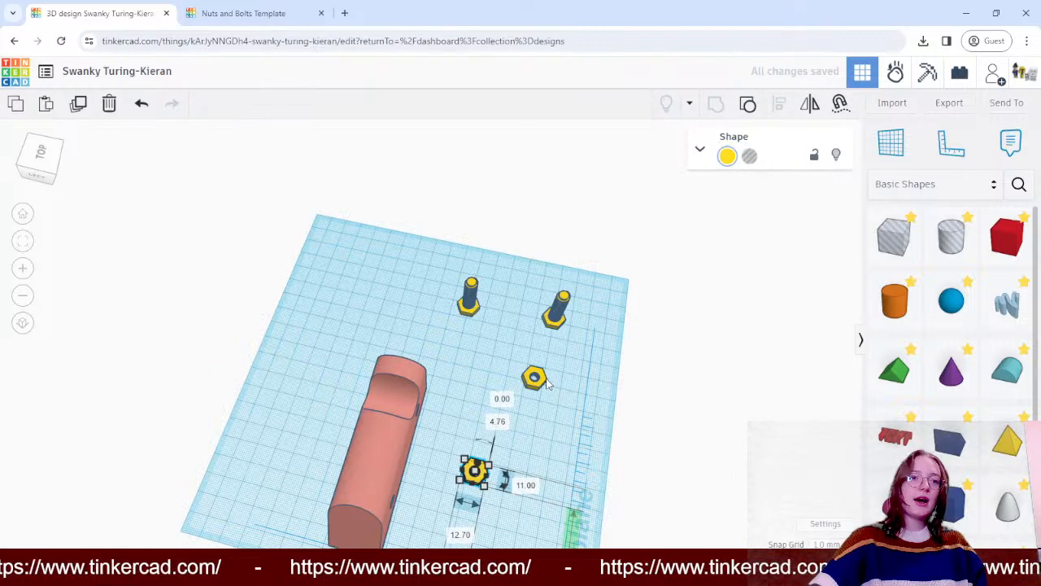
left_click(533, 377)
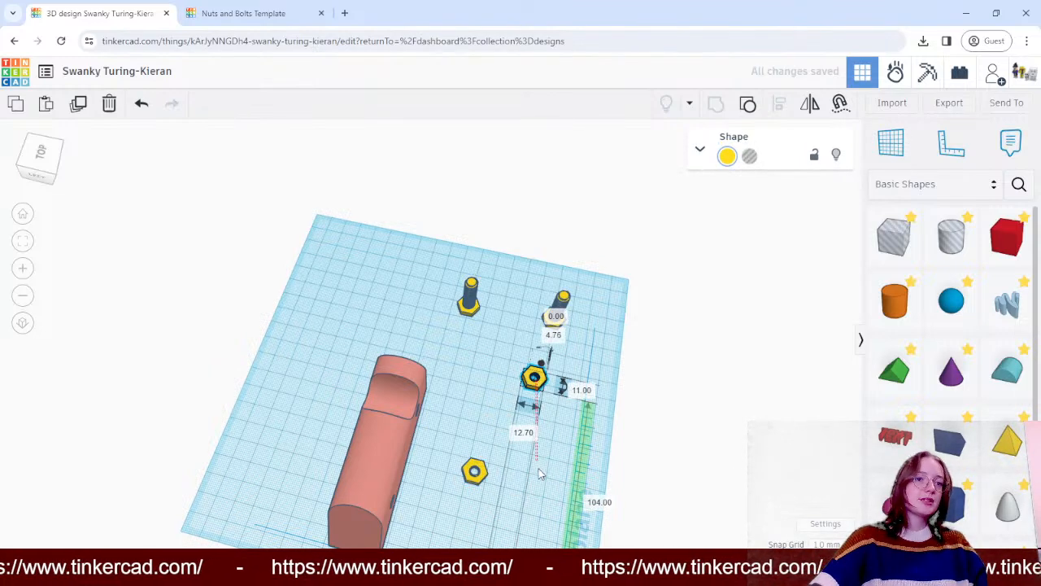
left_click_drag(531, 378, 527, 483)
left_click(730, 432)
- Duplicate the two nuts together and place the copies as a second row beside the originals
right_click_drag(730, 432, 481, 452)
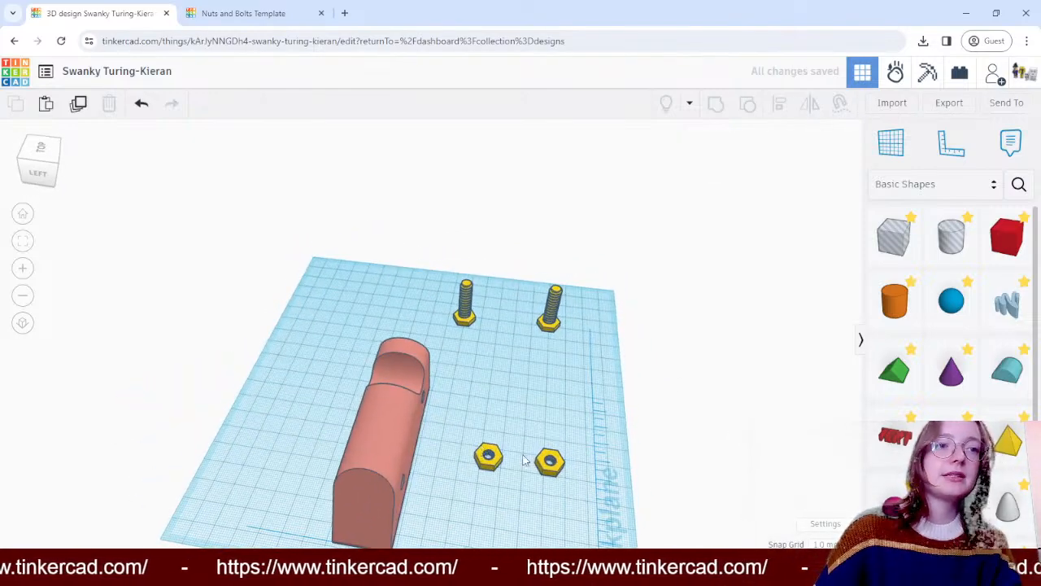
left_click(550, 461)
left_click(488, 455, "shift")
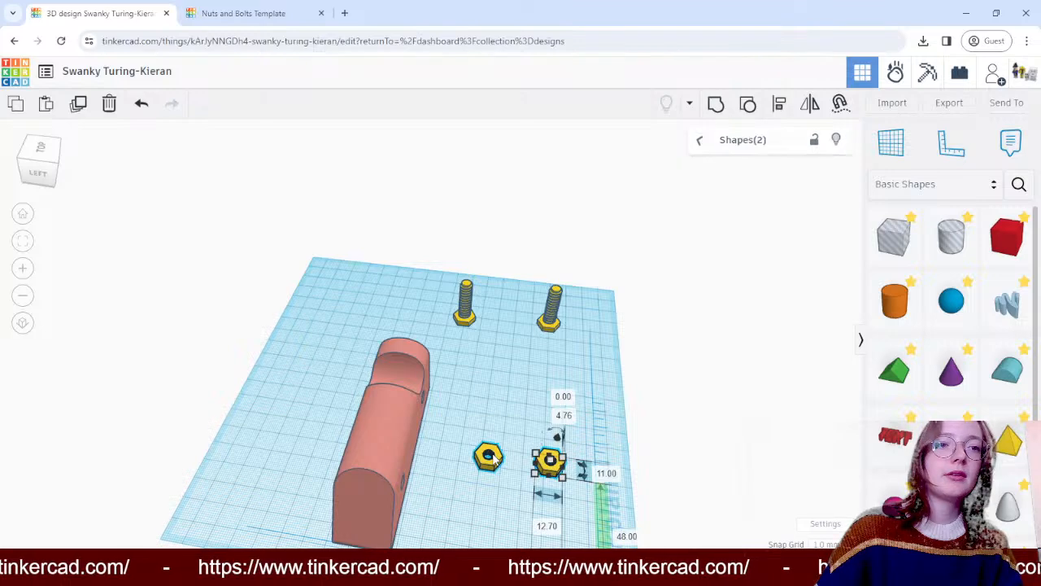
key("ctrl+v")
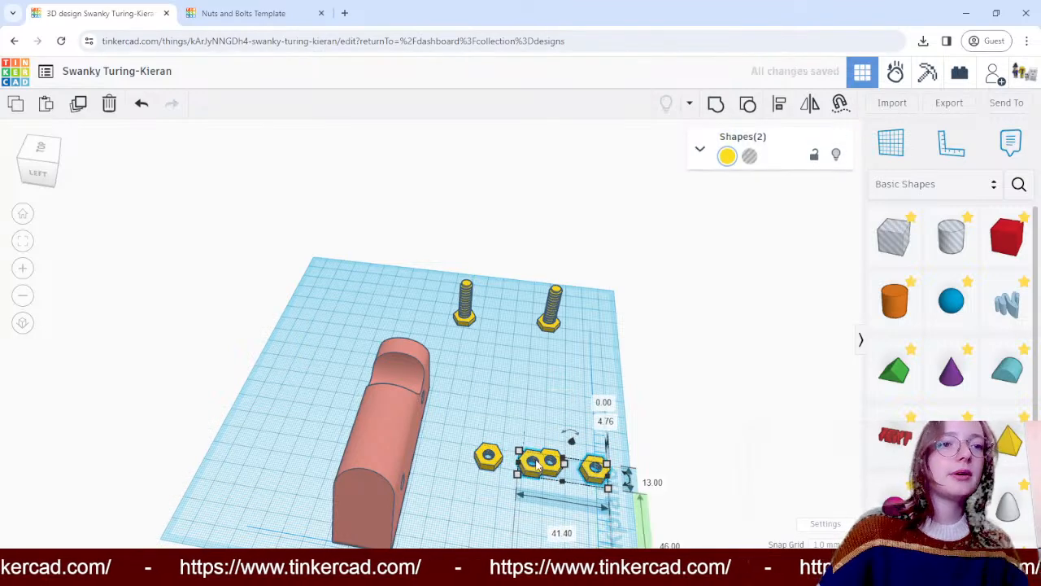
left_click_drag(533, 461, 491, 498)
left_click(657, 437)
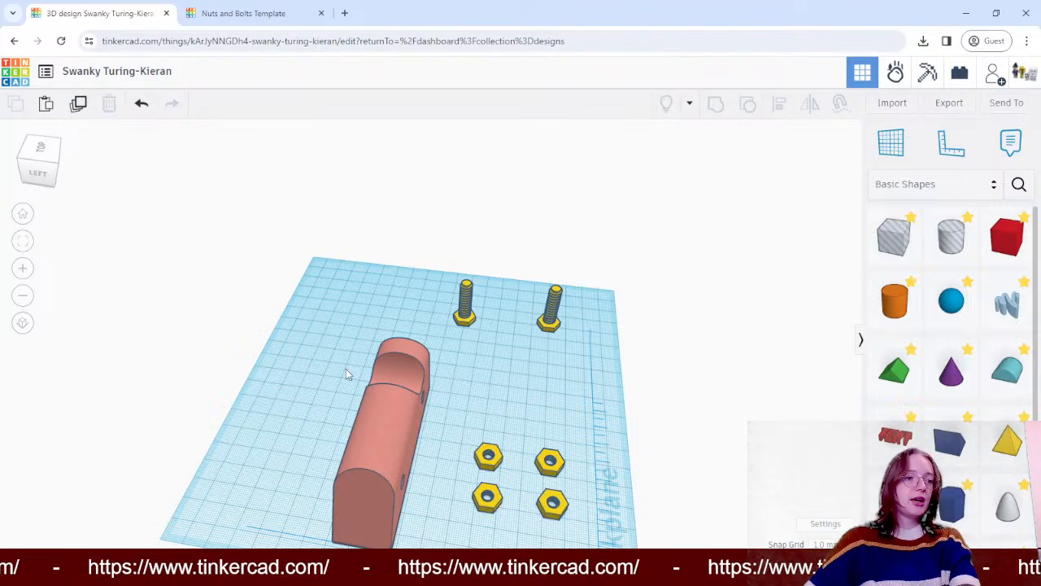
- Move one nut next to the block's hole at the sloped end and rotate it -89° so it stands upright
right_click_drag(494, 405, 393, 380)
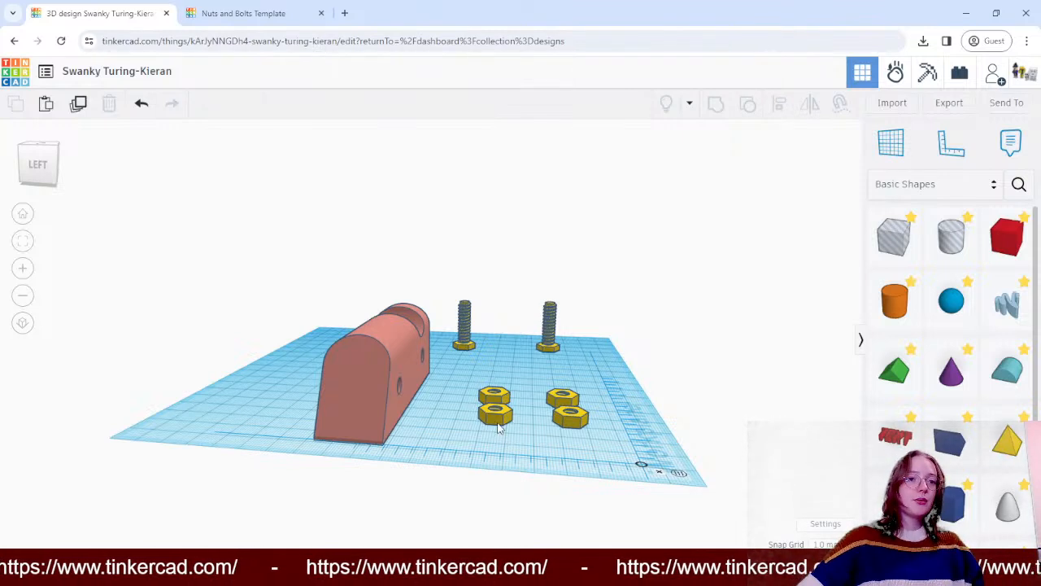
left_click_drag(499, 429, 429, 437)
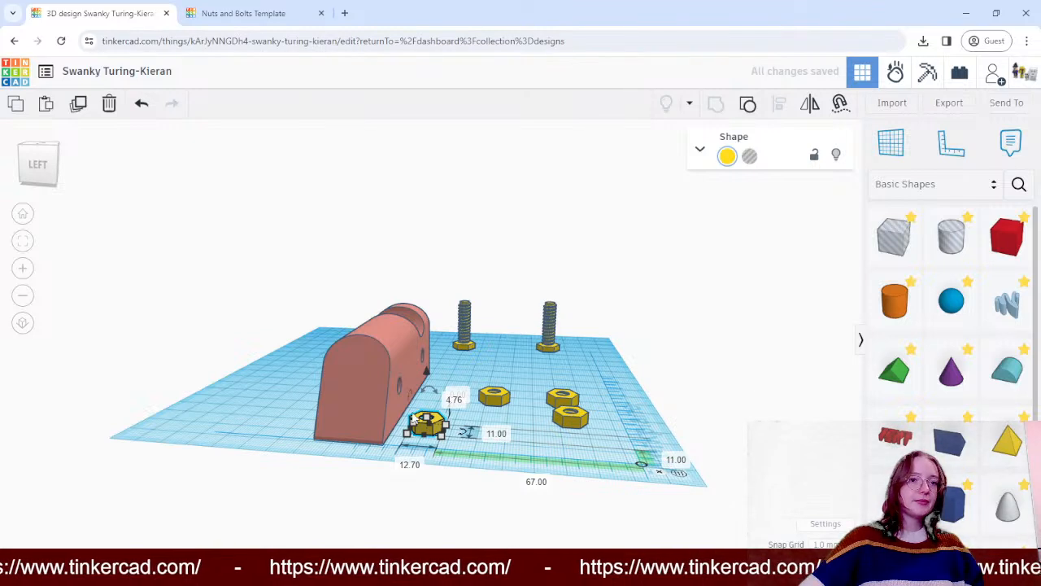
mouse_move(433, 388)
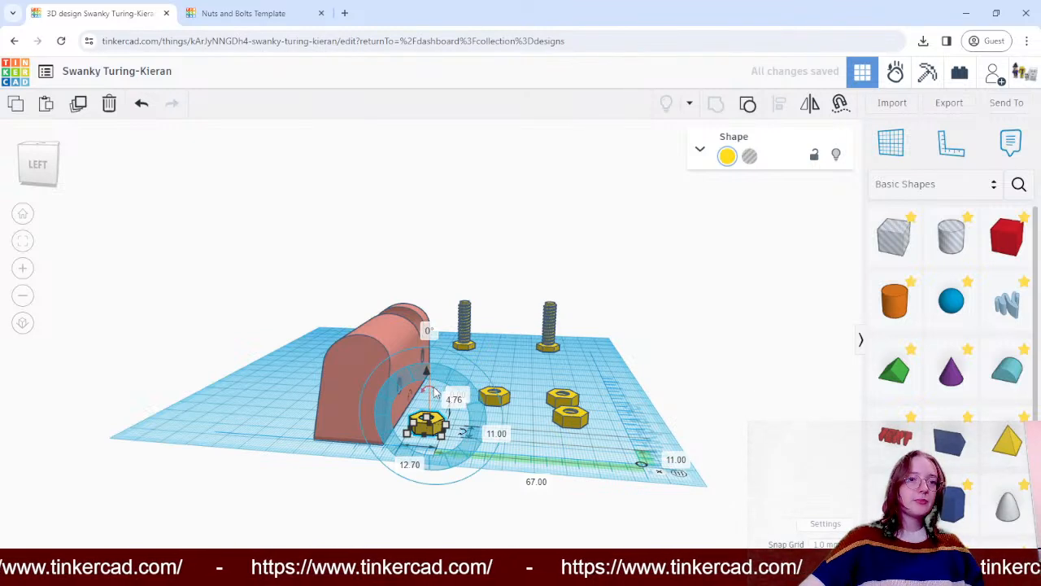
left_click_drag(435, 393, 371, 429)
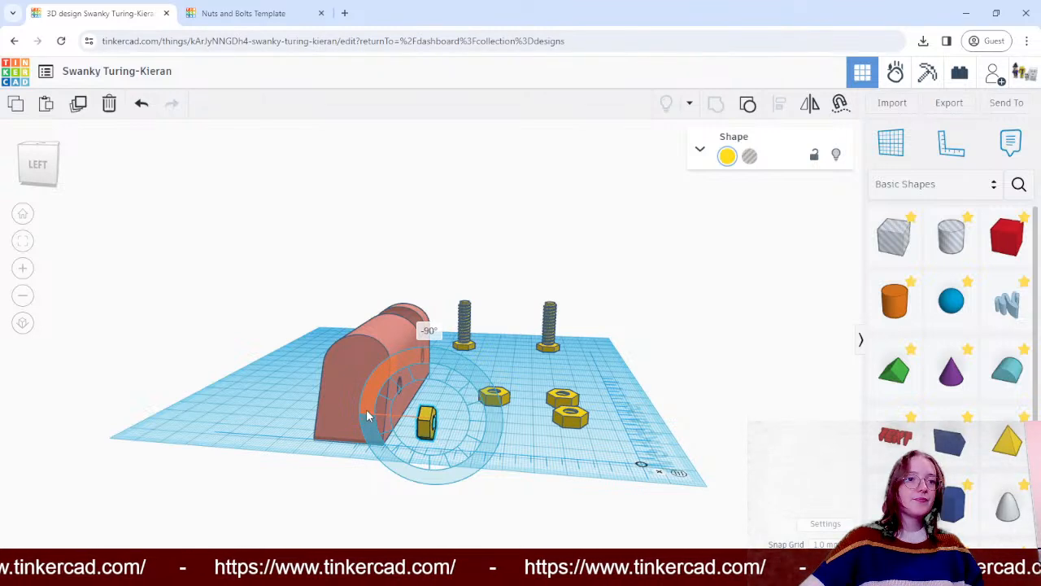
left_click_drag(430, 430, 433, 429)
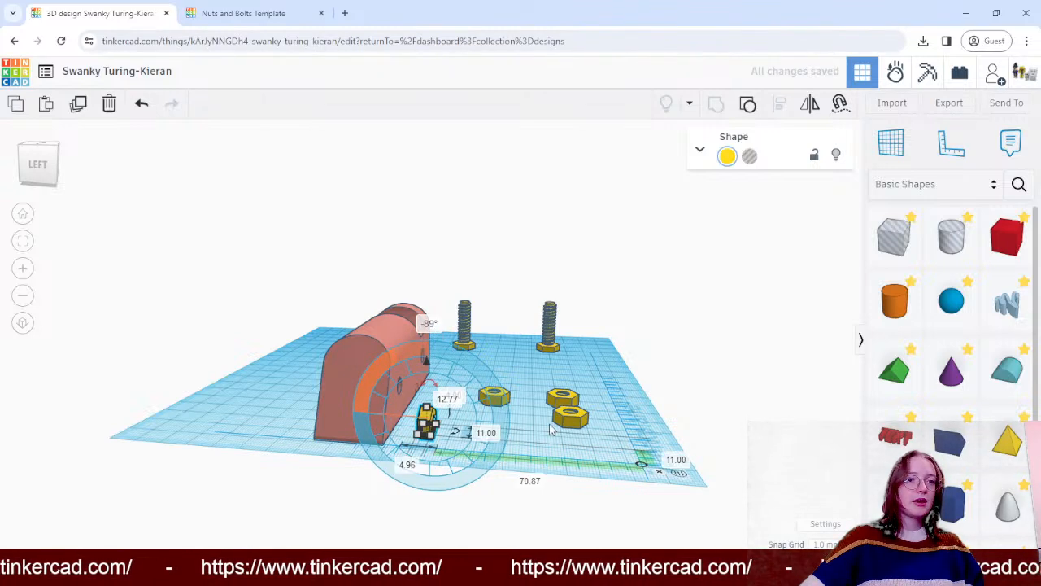
left_click(528, 383)
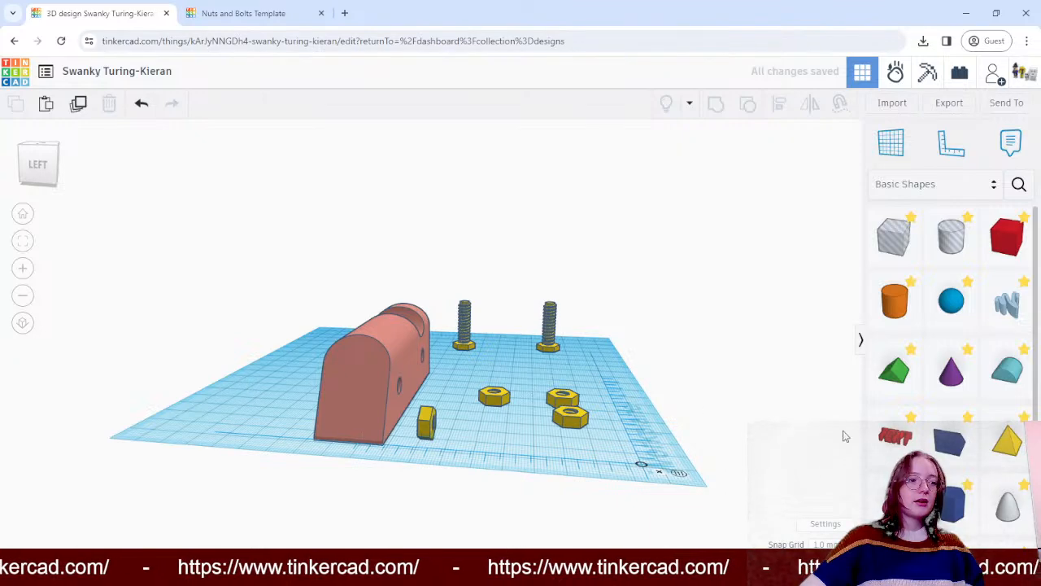
right_click_drag(742, 391, 737, 399)
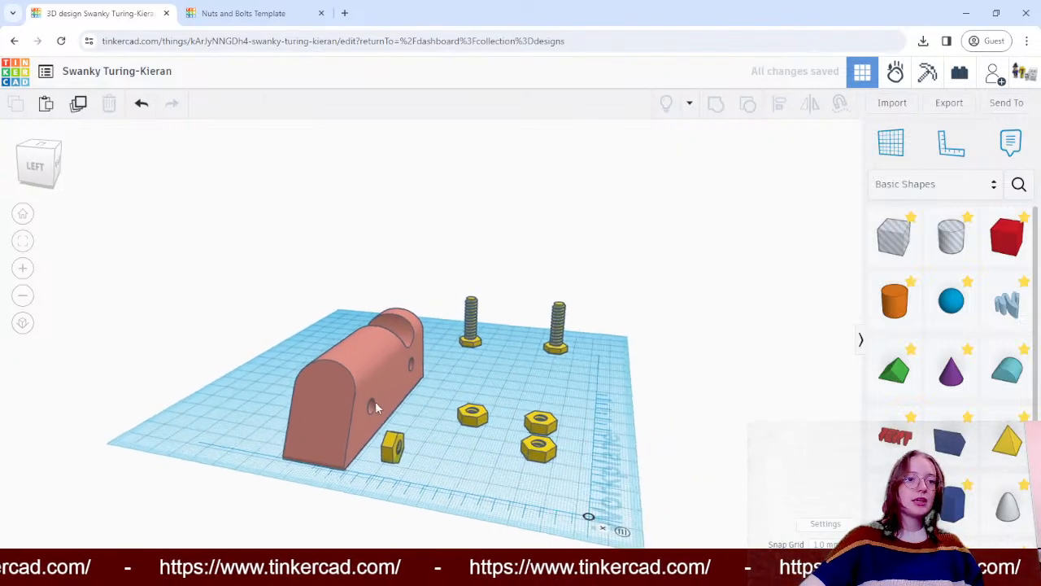
- Embed the upright nut in the block's side face, centred on the sloped-end hole, at 7 mm above the workplane
left_click_drag(382, 440, 371, 424)
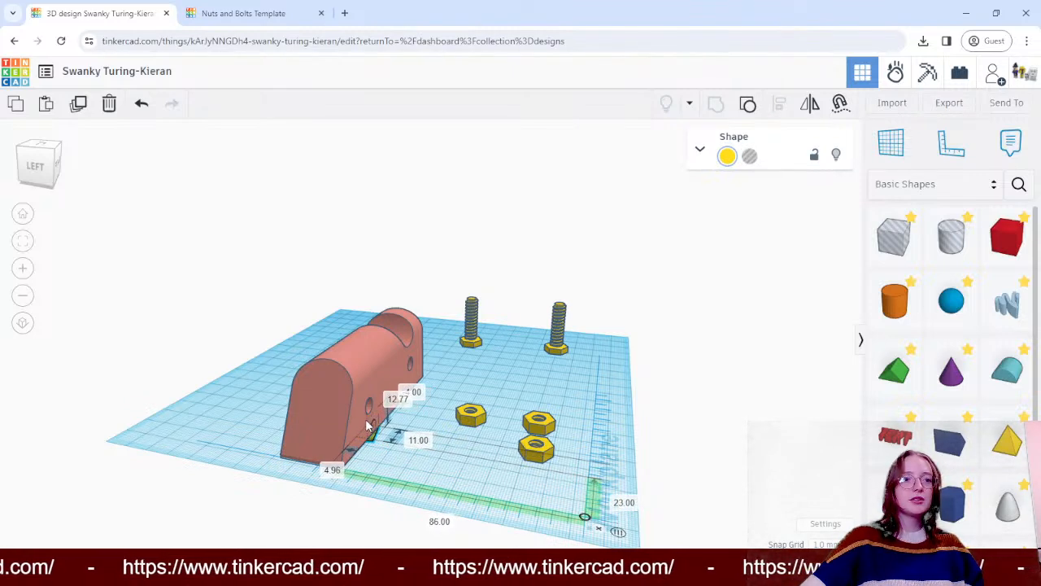
left_click_drag(365, 370, 370, 350)
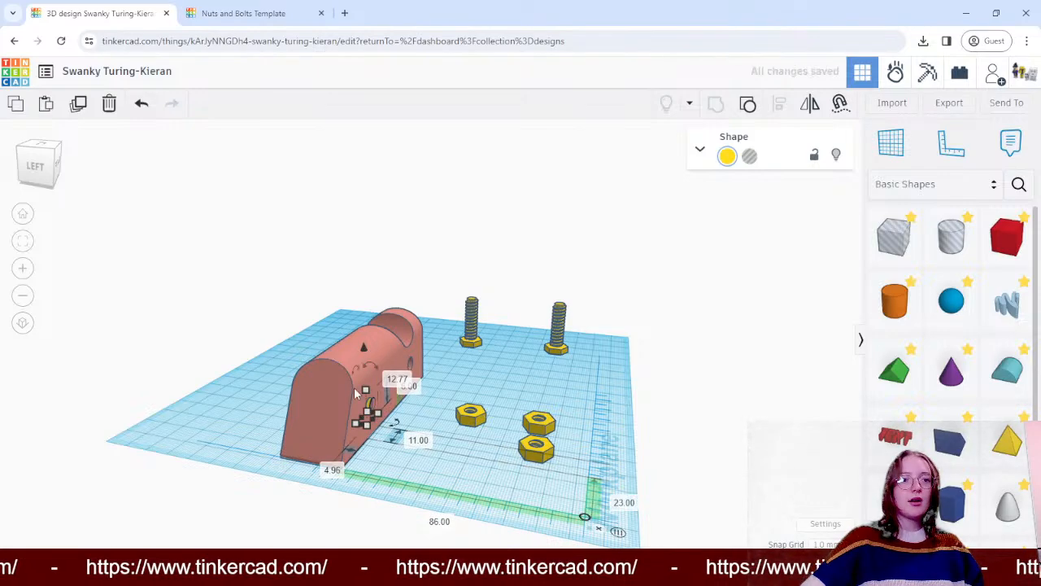
right_click_drag(653, 386, 484, 386)
scroll(272, 368, "up", 3)
scroll(272, 368, "up", 3)
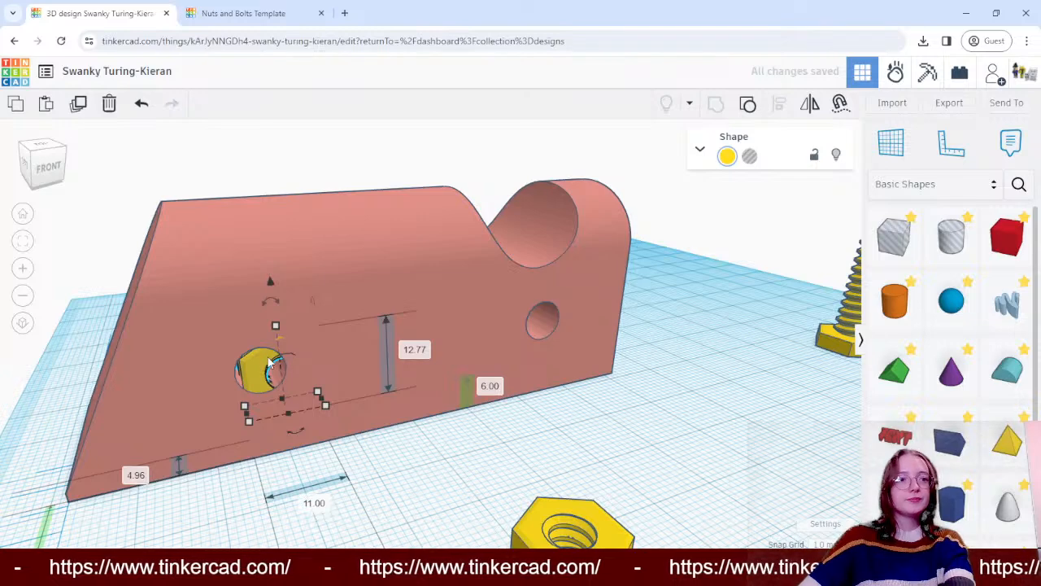
left_click_drag(279, 373, 244, 381)
left_click_drag(247, 282, 248, 274)
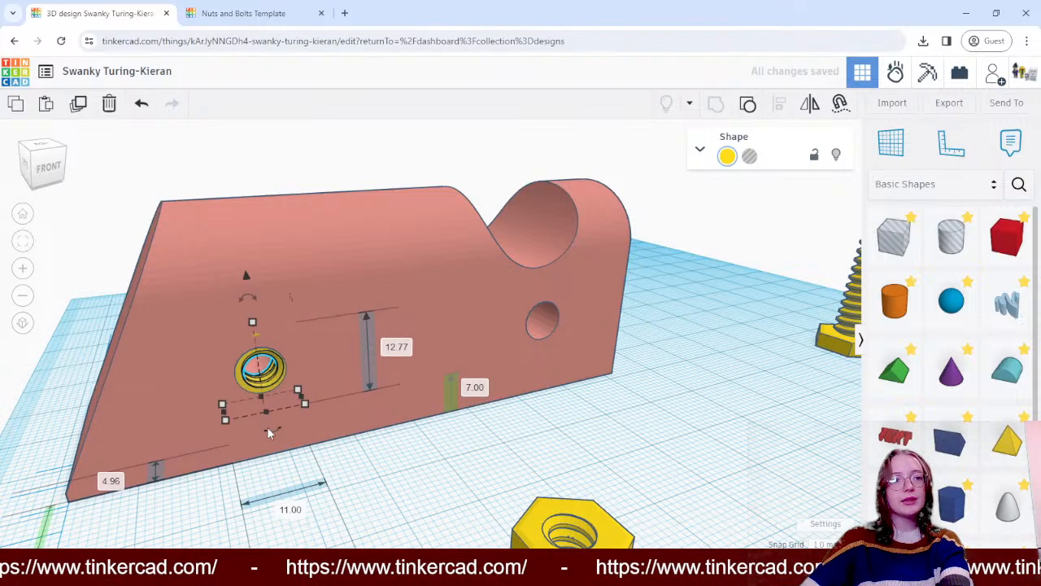
left_click(384, 479)
- Move a second nut in front of the hole below the round notch and rotate it -90°
right_click_drag(383, 477, 607, 337)
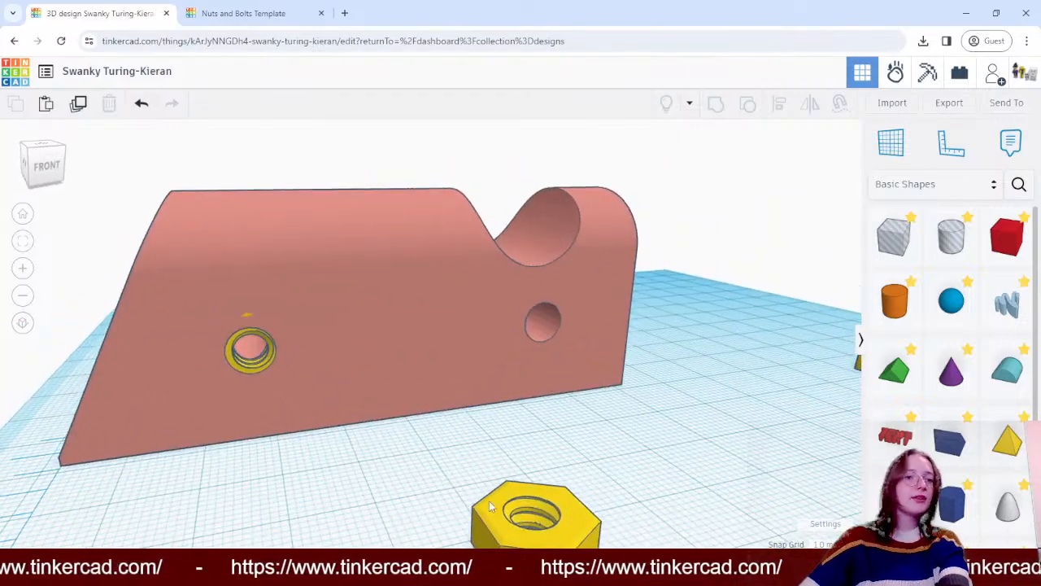
left_click_drag(490, 506, 494, 424)
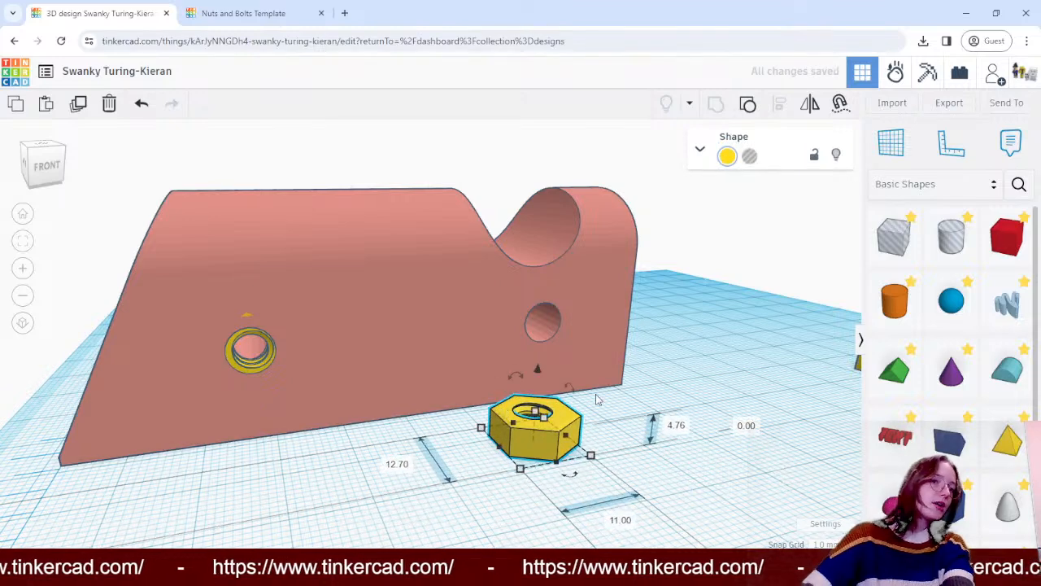
left_click_drag(570, 388, 527, 394)
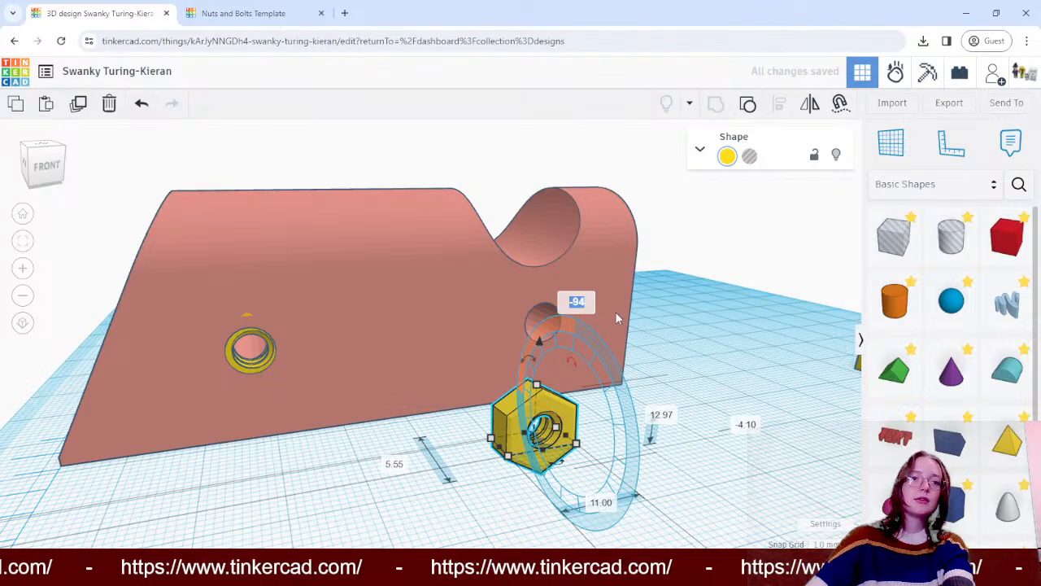
type("-90")
key("Return")
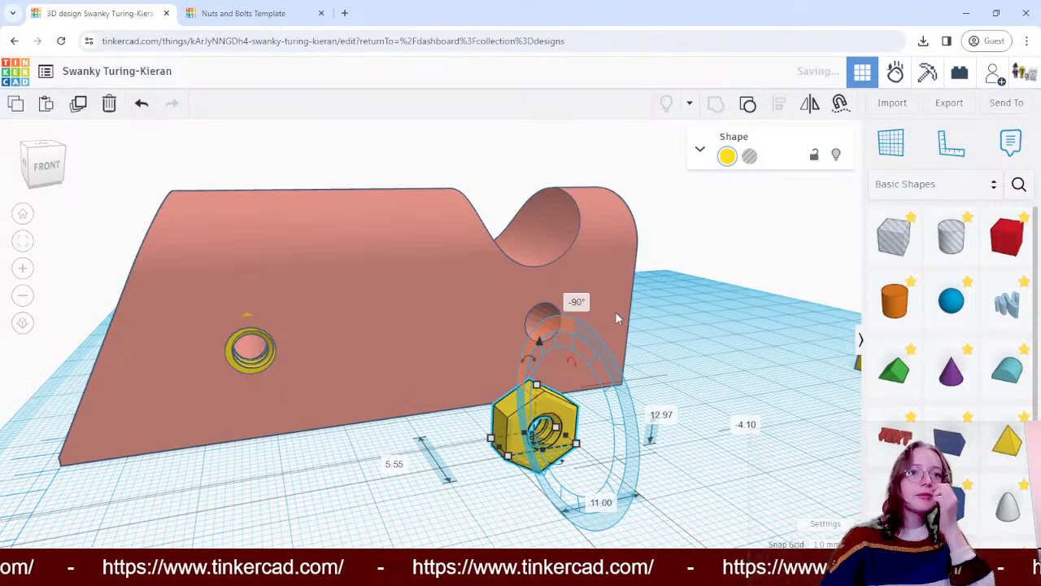
- Set the rotated nut into the block's face over the hole below the notch, raised to 7 mm
left_click_drag(511, 425, 520, 373)
left_click_drag(539, 315, 537, 253)
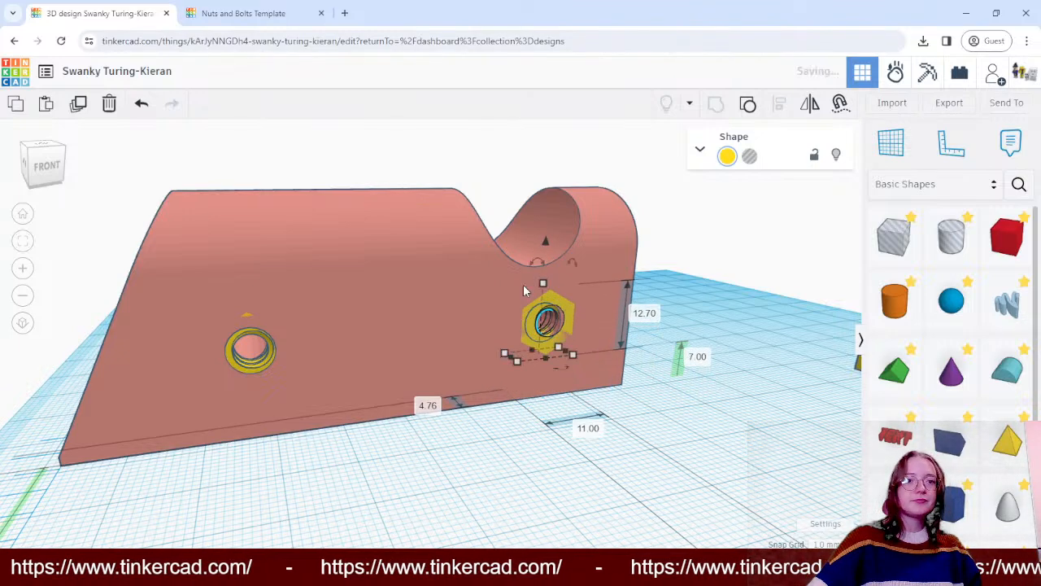
left_click_drag(537, 326, 528, 328)
left_click(424, 480)
- Move the two remaining loose nuts together to the opposite side of the block
scroll(420, 471, "down", 3)
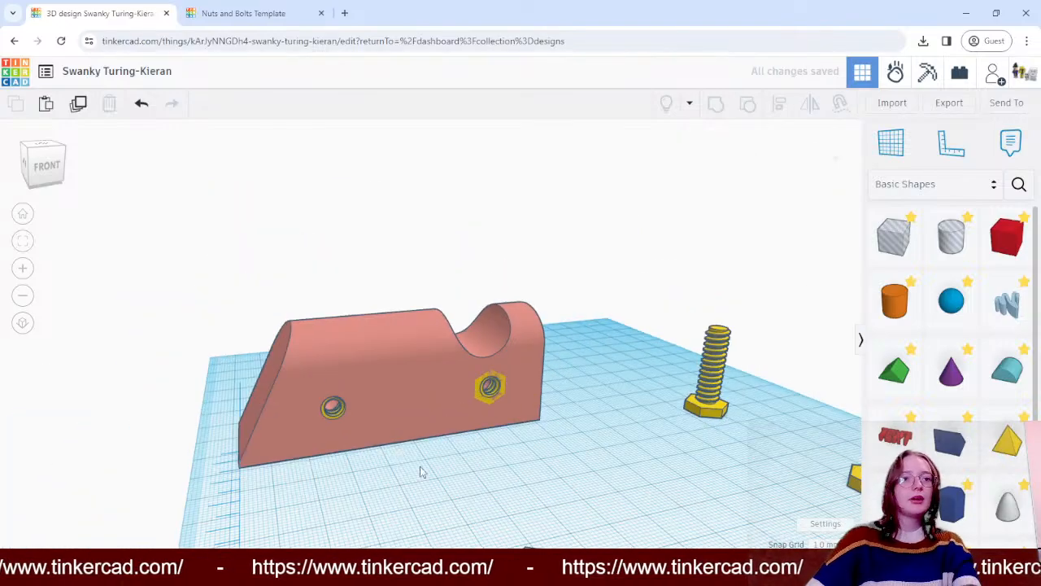
right_click_drag(421, 472, 493, 333)
left_click_drag(516, 299, 631, 407)
left_click_drag(598, 377, 197, 496)
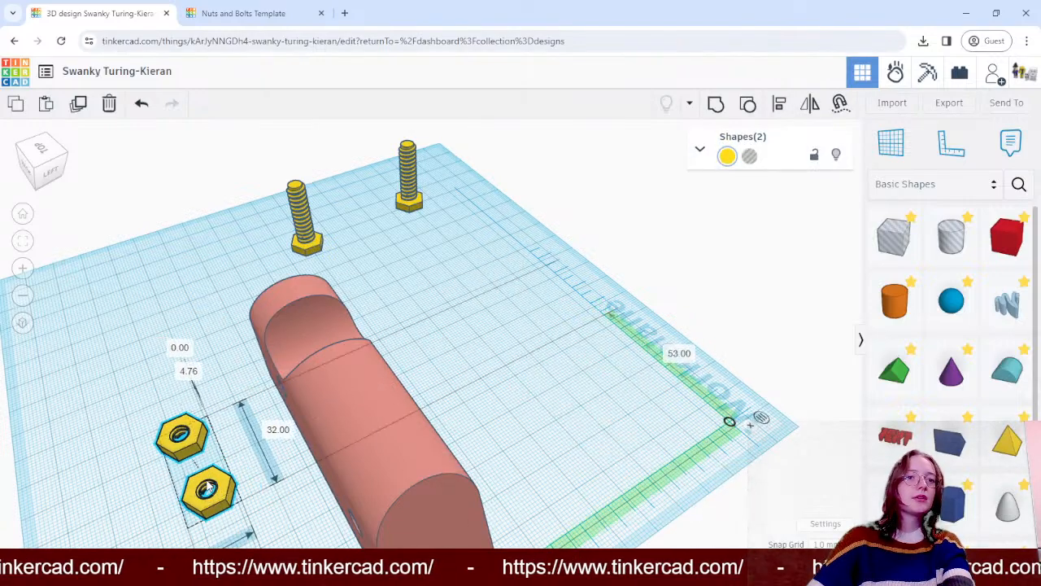
left_click(456, 302)
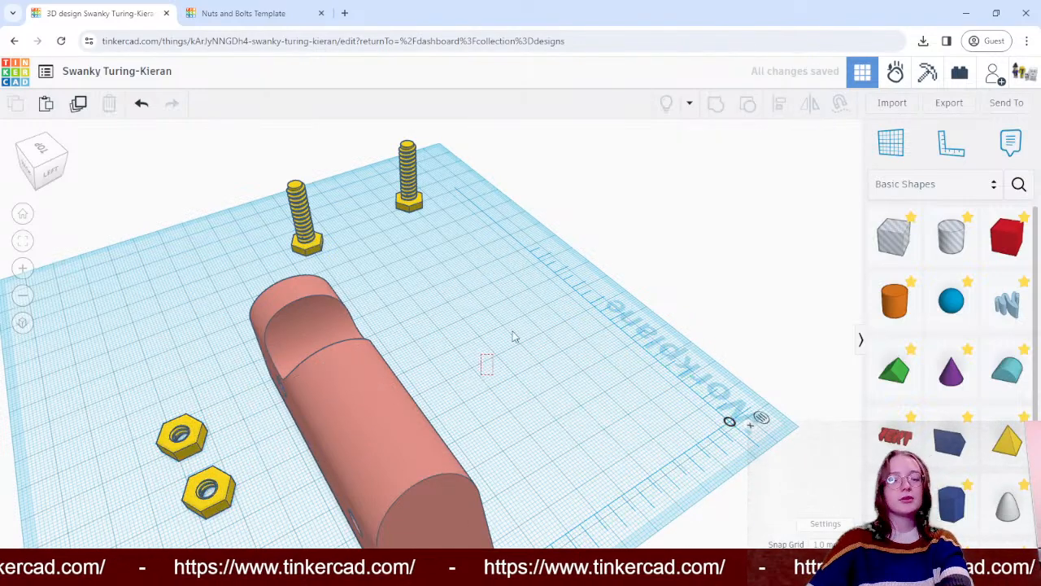
- Rotate the loose nut nearer the notch a quarter turn so it stands upright, facing the block's back side
right_click_drag(486, 349, 569, 350)
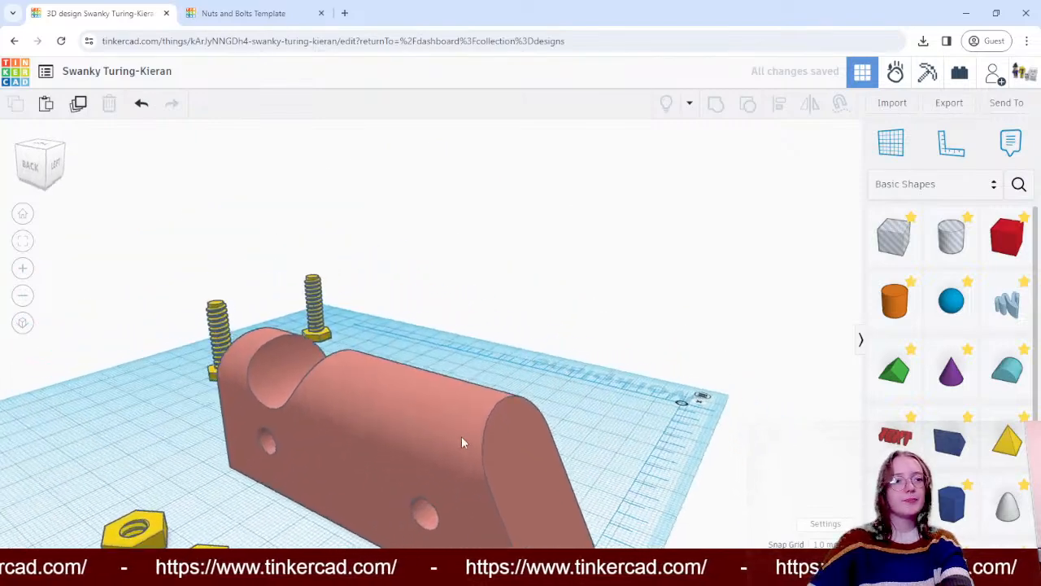
scroll(446, 497, "down", 4)
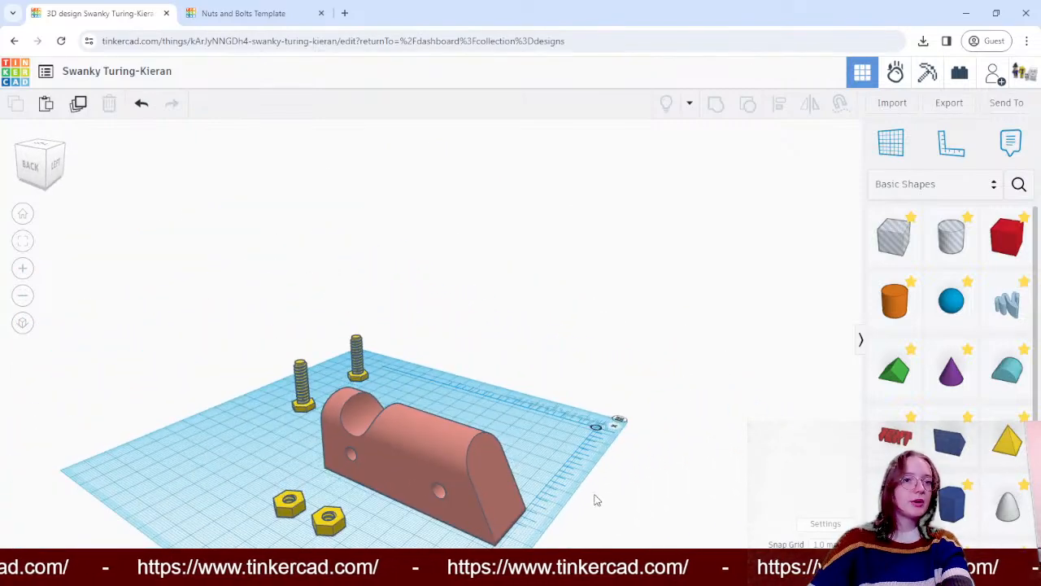
right_click_drag(593, 495, 406, 481)
scroll(339, 485, "up", 5)
left_click(479, 365)
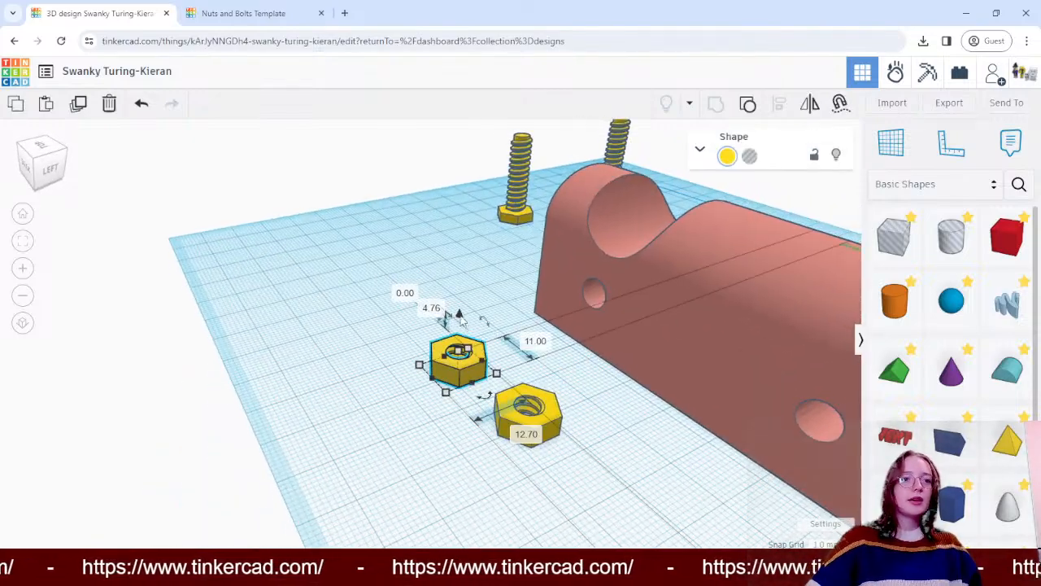
left_click_drag(452, 320, 396, 375)
- Embed this nut in the block's back face around the hole below the notch, at 7 mm above the workplane
left_click_drag(469, 361, 602, 320)
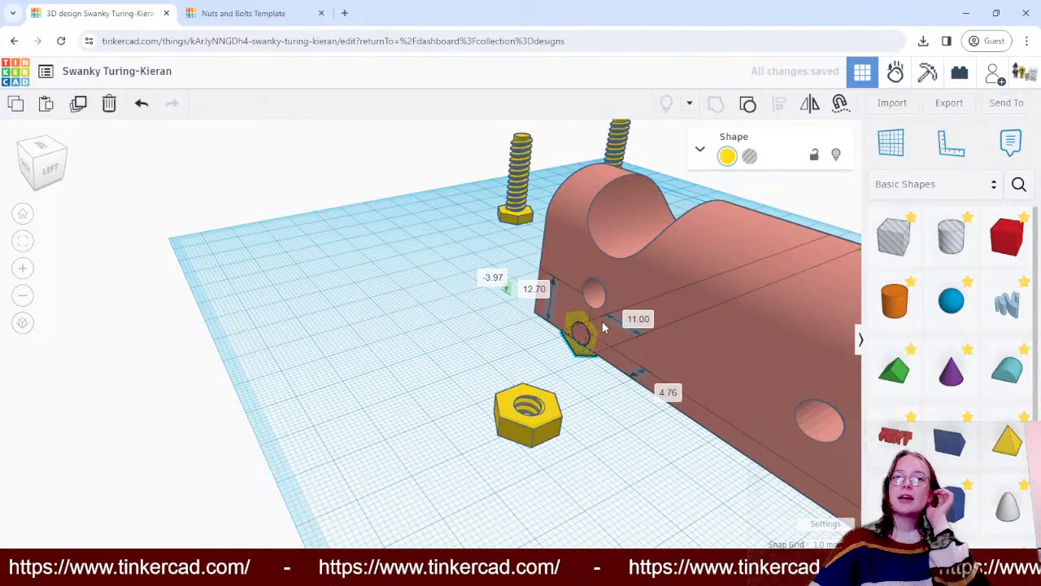
left_click_drag(595, 268, 610, 220)
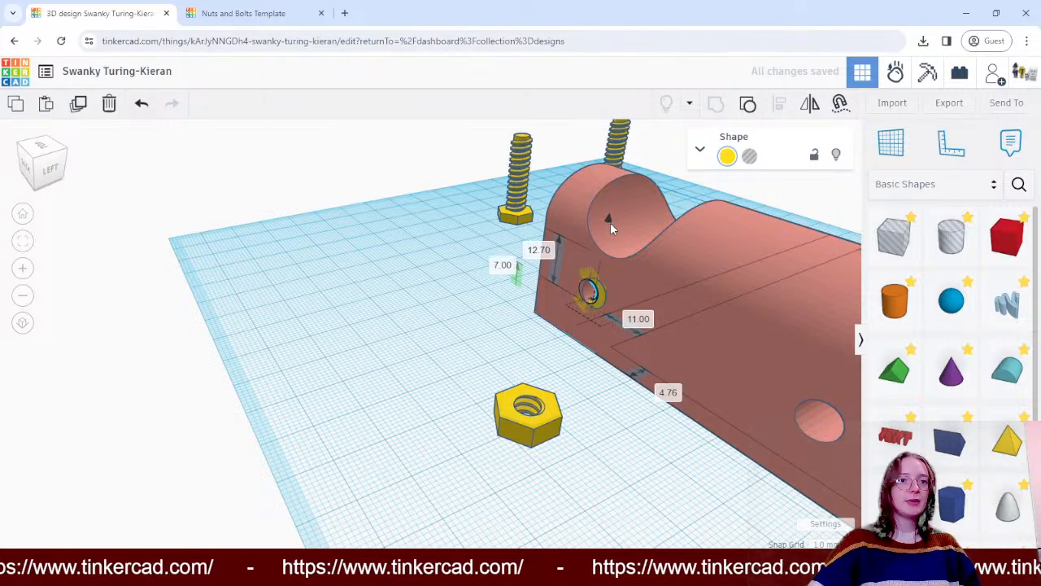
left_click_drag(607, 302, 608, 304)
left_click(362, 374)
- Move the last loose nut next to the sloped-end hole on the block's back side and rotate it roughly upright
right_click_drag(362, 374, 714, 425)
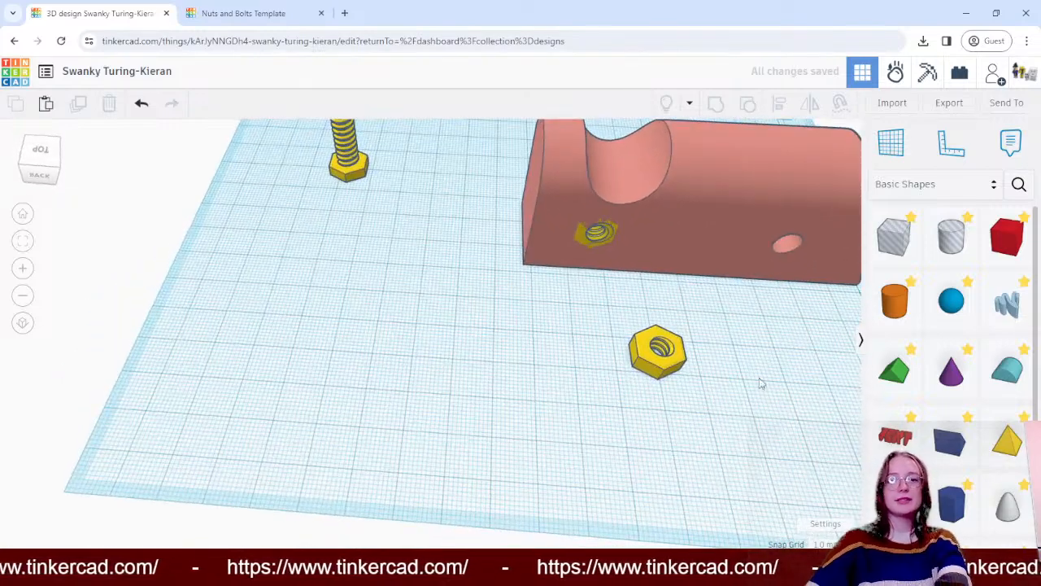
left_click_drag(655, 338, 793, 304)
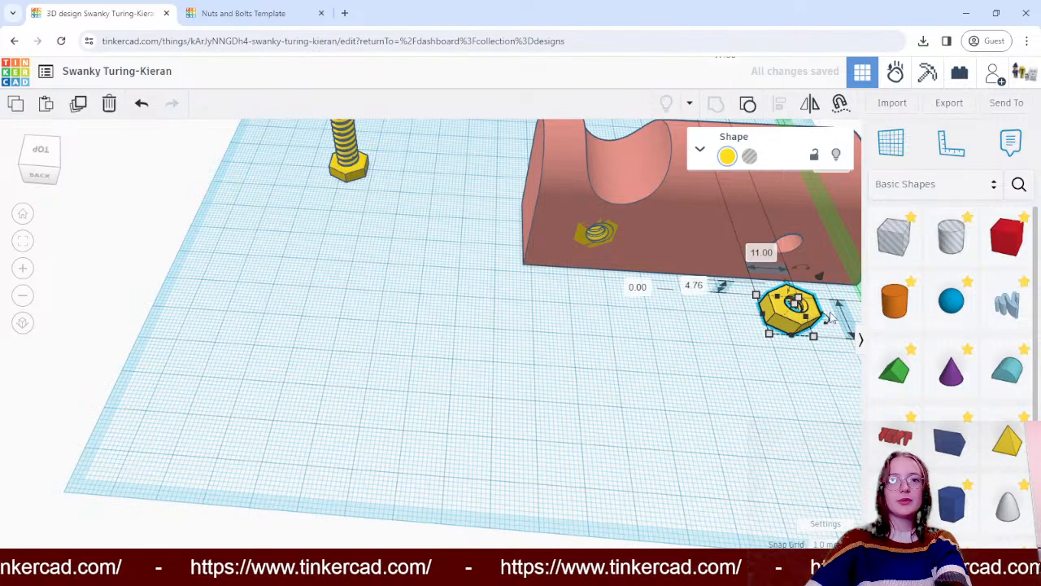
right_click_drag(753, 340, 803, 352)
right_click_drag(735, 385, 851, 380)
left_click_drag(760, 215, 825, 317)
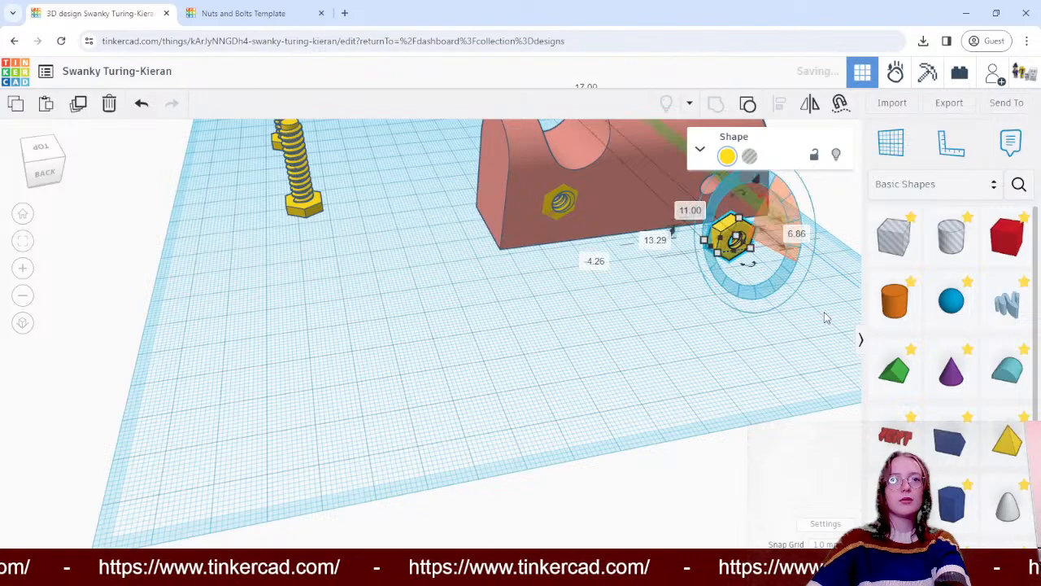
left_click(763, 313)
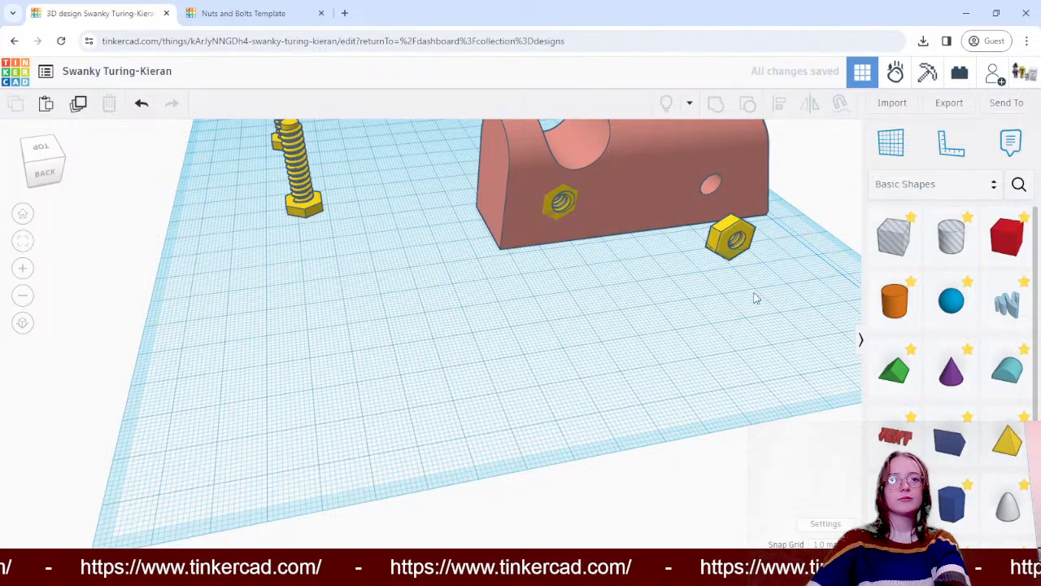
- Try to line up the last loose nut with the sloped-end hole on the block's back side
right_click_drag(753, 298, 692, 318)
scroll(784, 345, "up", 3)
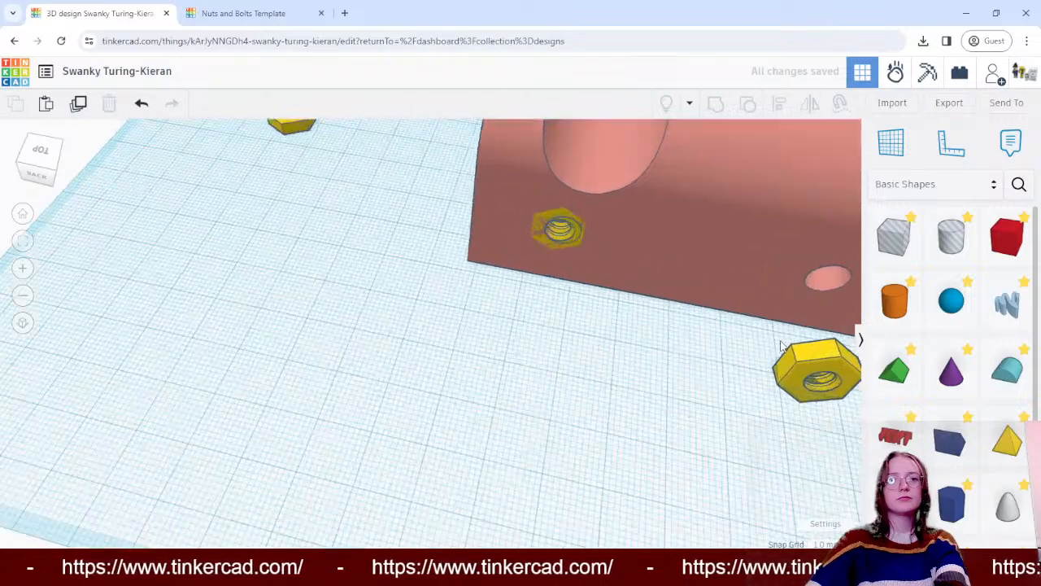
scroll(772, 346, "down", 5)
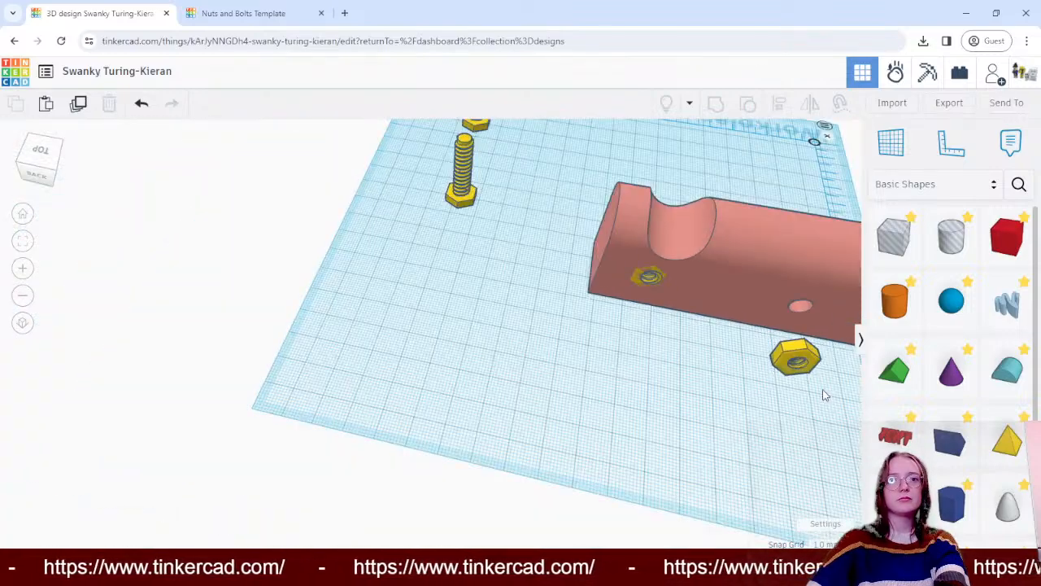
scroll(822, 391, "down", 3)
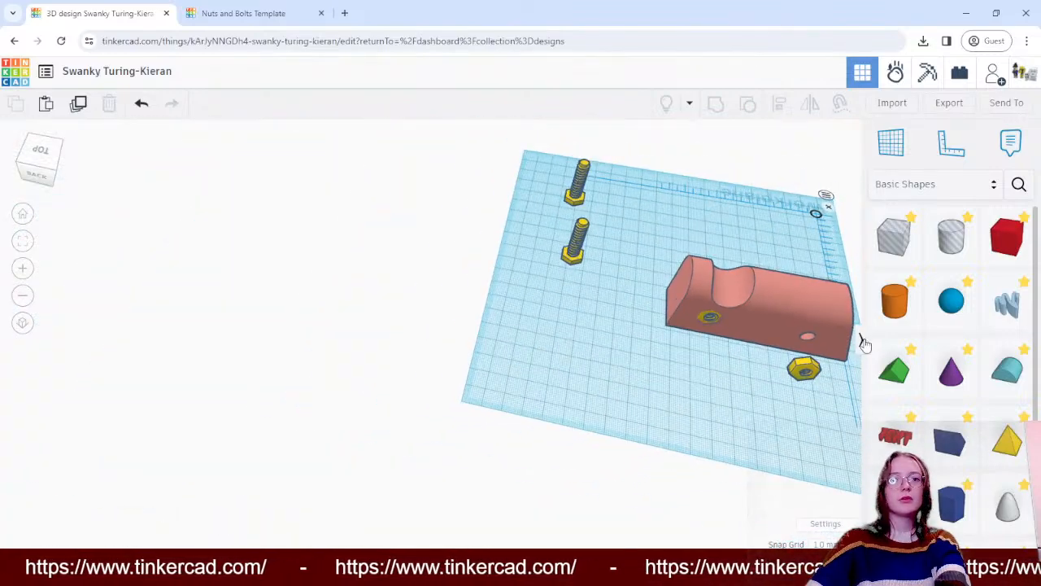
left_click(863, 341)
scroll(915, 433, "up", 3)
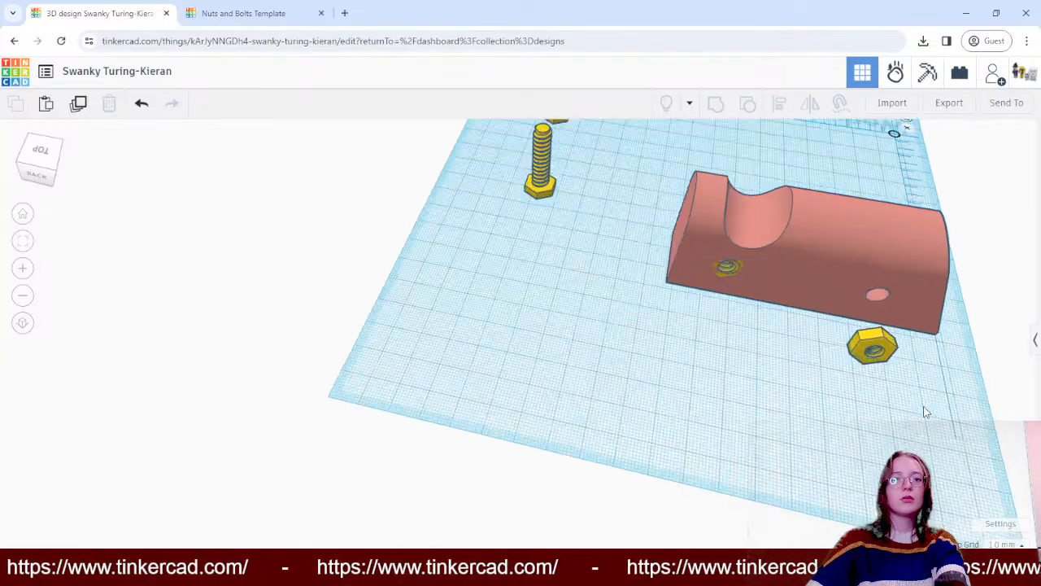
scroll(925, 412, "up", 5)
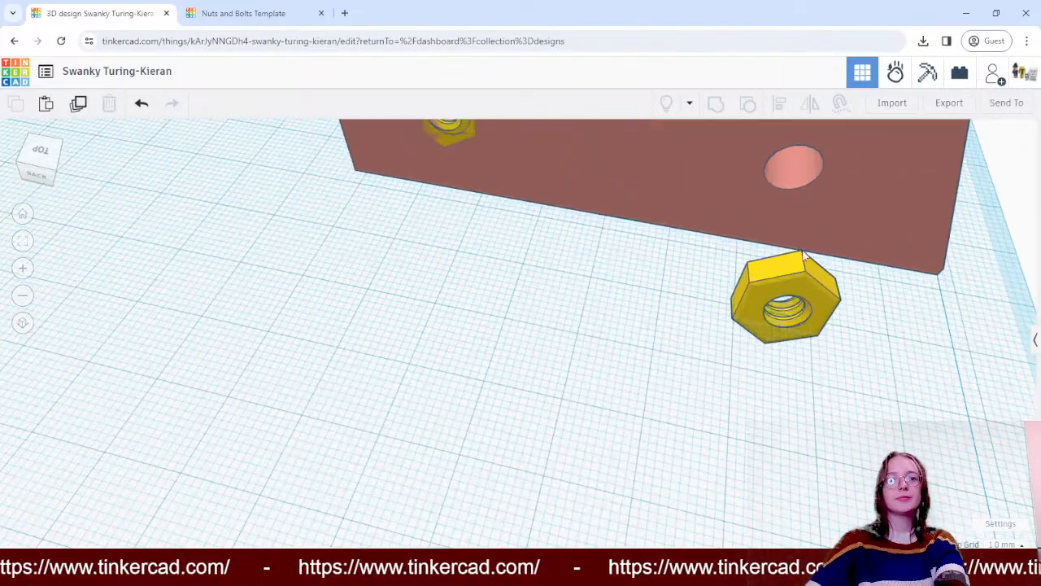
left_click_drag(803, 255, 802, 241)
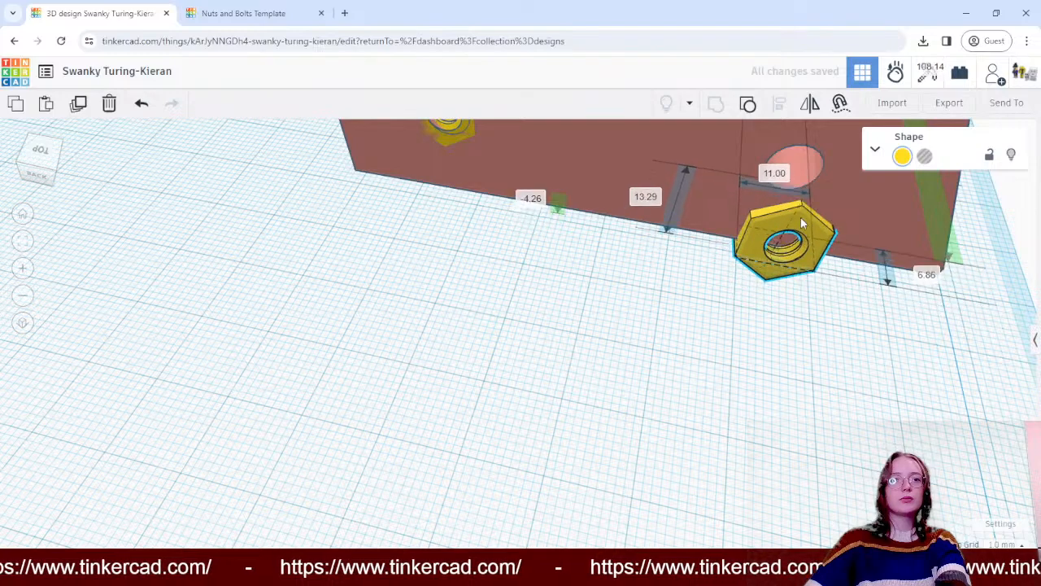
left_click_drag(800, 212, 800, 249)
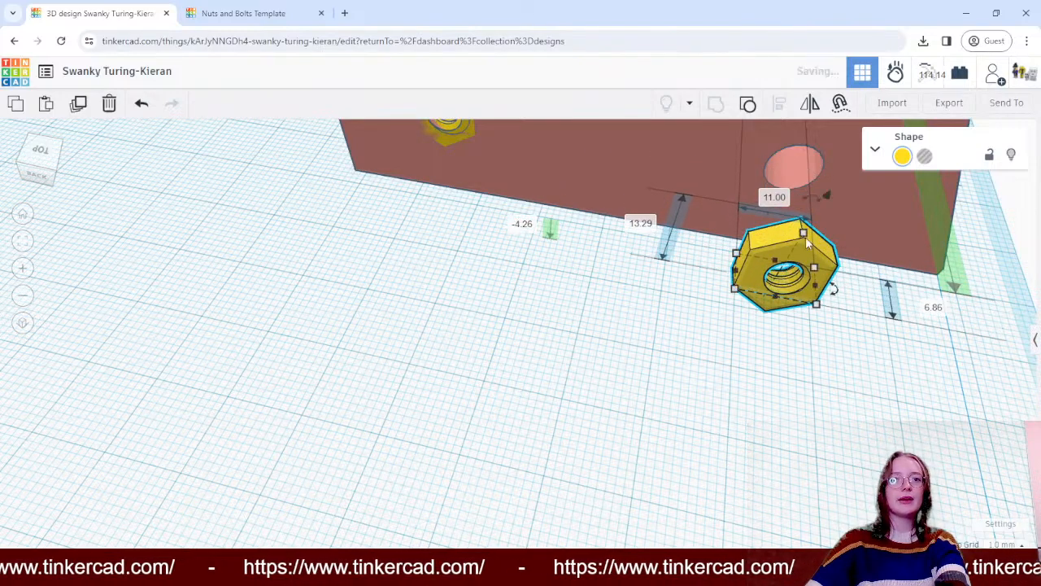
right_click_drag(727, 353, 909, 151)
scroll(830, 146, "up", 5)
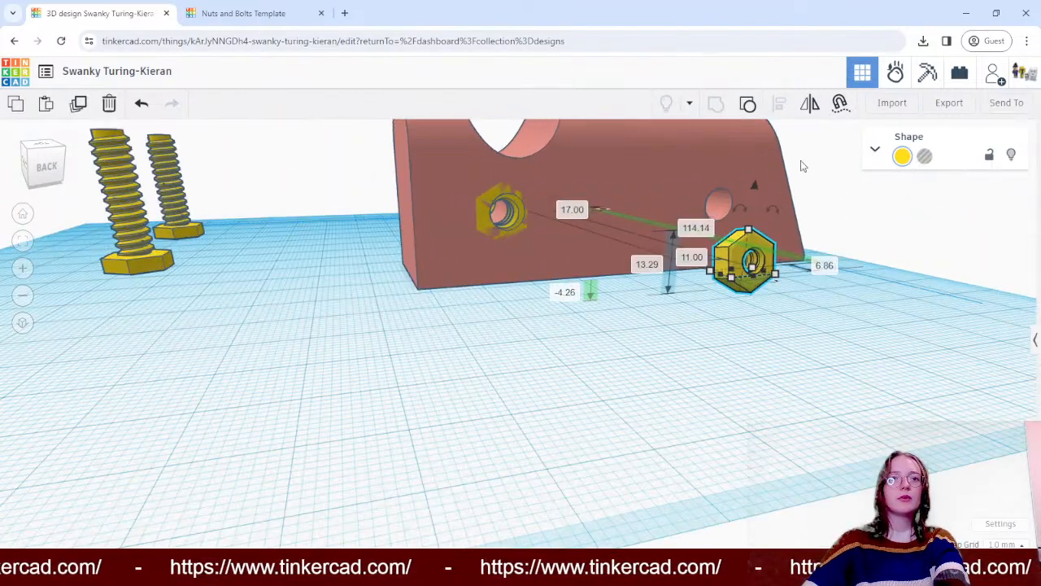
mouse_move(781, 209)
left_mouse_down()
mouse_move(787, 199)
mouse_move(776, 193)
left_mouse_up()
left_click(987, 246)
right_click_drag(987, 246, 882, 262)
left_click_drag(710, 365, 590, 377)
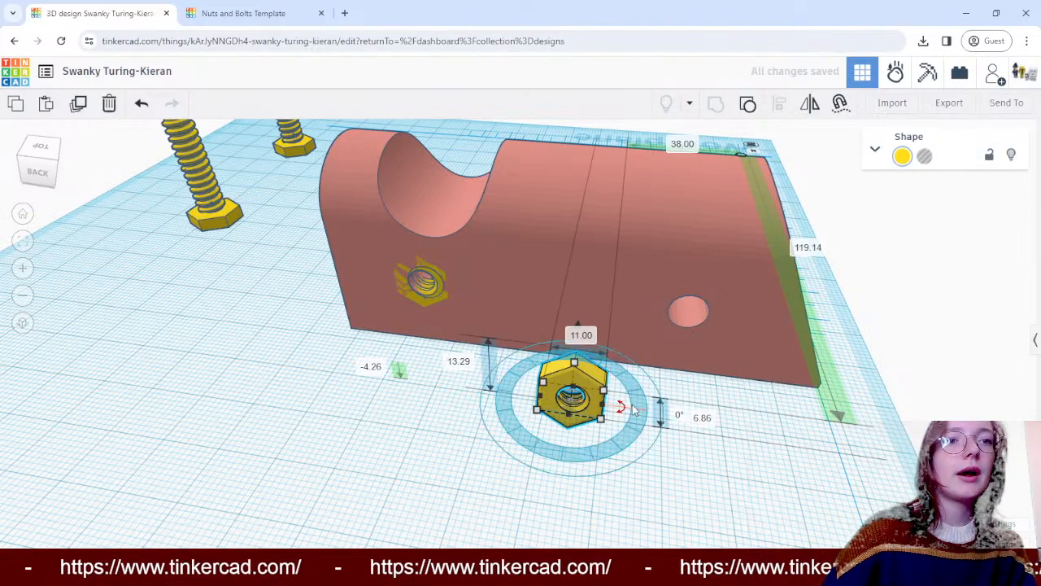
right_click_drag(453, 442, 509, 452)
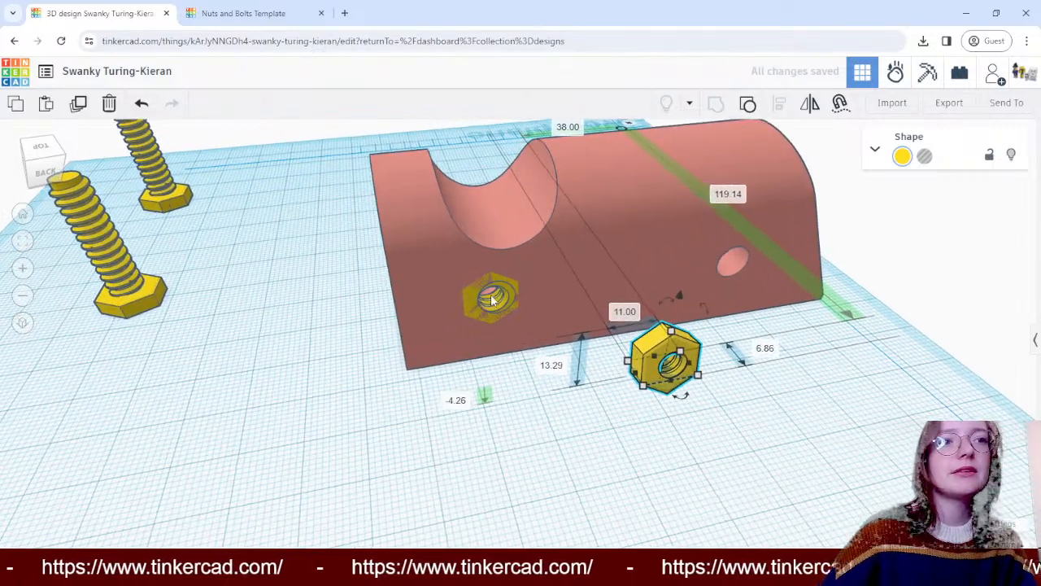
- Delete the loose tilted nut behind the block and paste a fresh pair of nuts onto the workplane
left_click(523, 298)
left_click(492, 300)
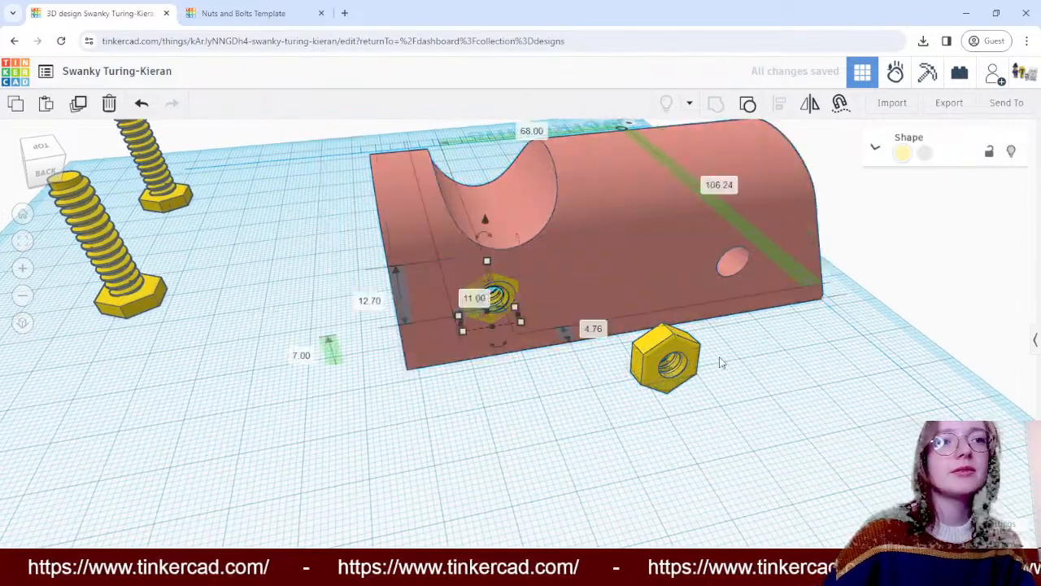
left_click(675, 338)
key("Delete")
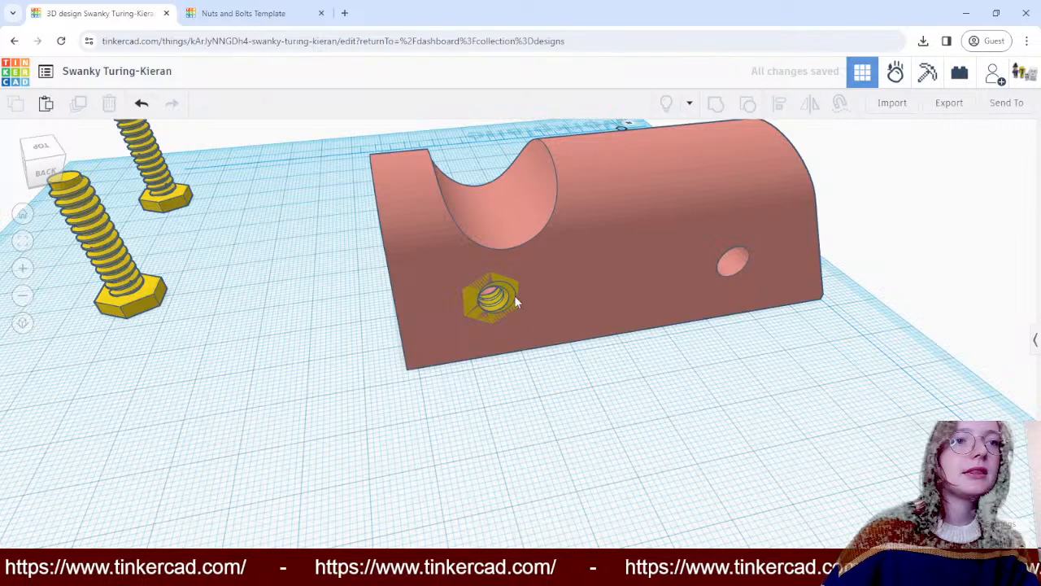
key("ctrl+v")
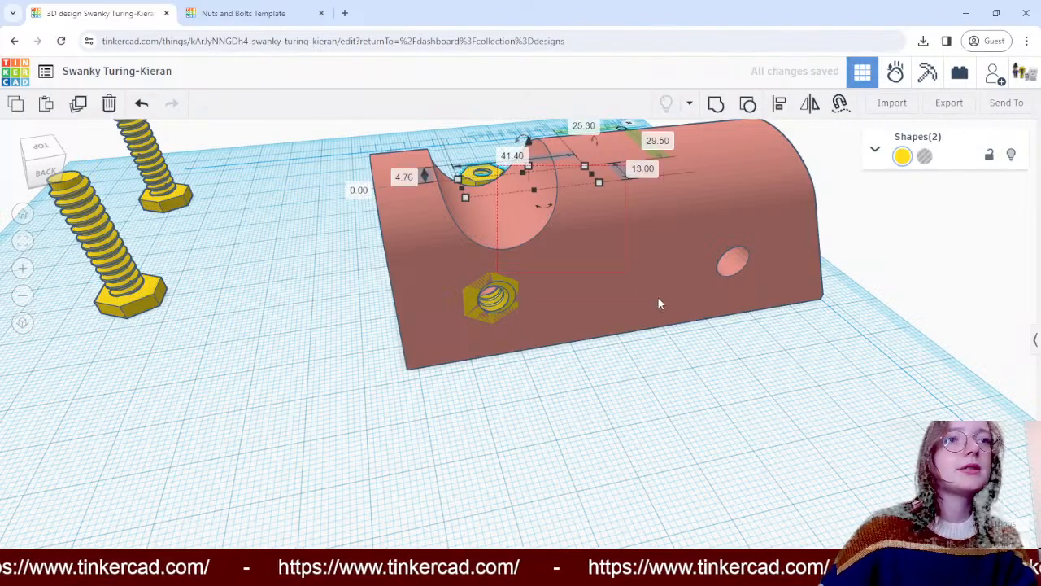
- Move one pasted nut behind the block near the sloped-end hole and rotate it 90° so it stands upright
left_click(486, 173)
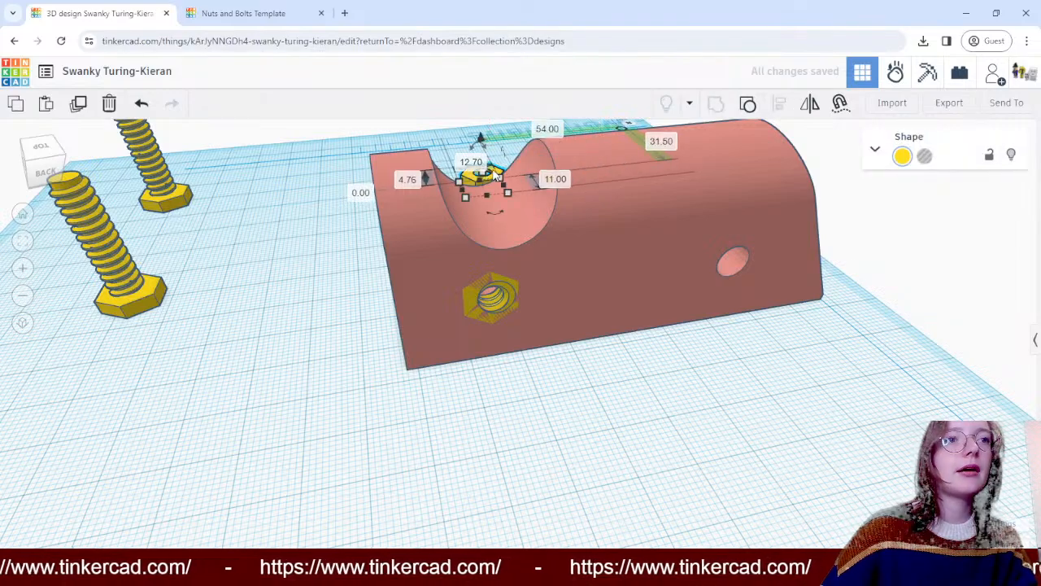
right_click_drag(579, 213, 503, 199)
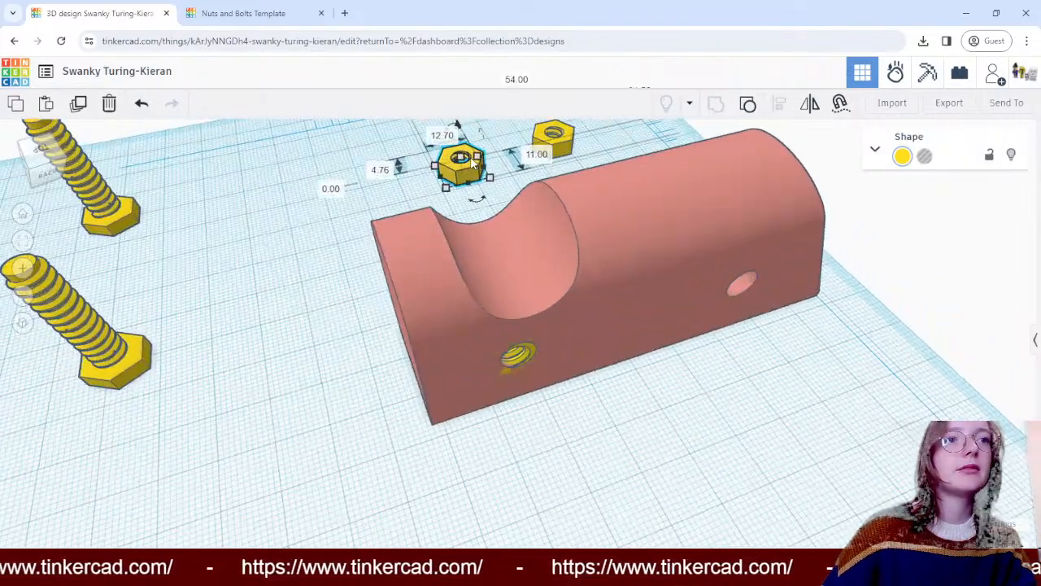
left_click_drag(472, 160, 830, 318)
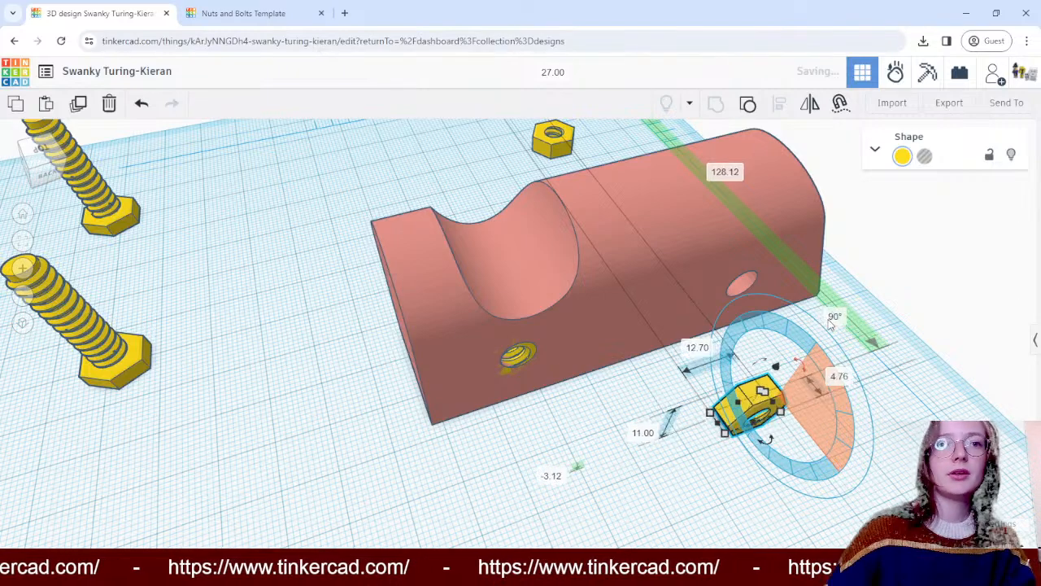
left_click(848, 431)
- Embed this nut in the block's back face around the sloped-end hole, at 7 mm above the workplane
left_click_drag(751, 394, 775, 219)
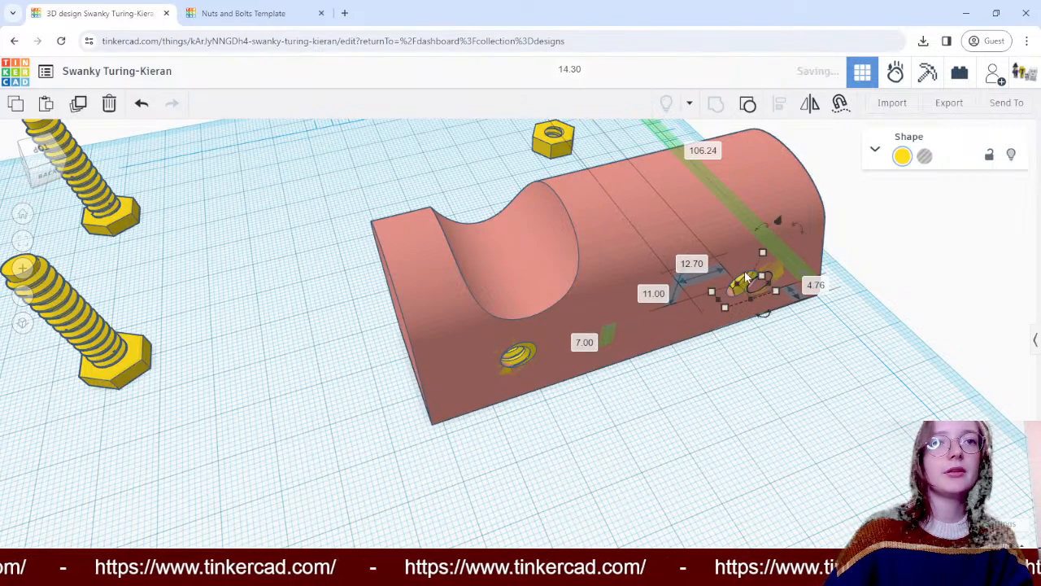
mouse_move(747, 276)
left_mouse_down()
mouse_move(720, 282)
mouse_move(732, 293)
mouse_move(728, 284)
left_mouse_up()
left_click_drag(761, 224, 762, 221)
left_click(922, 283)
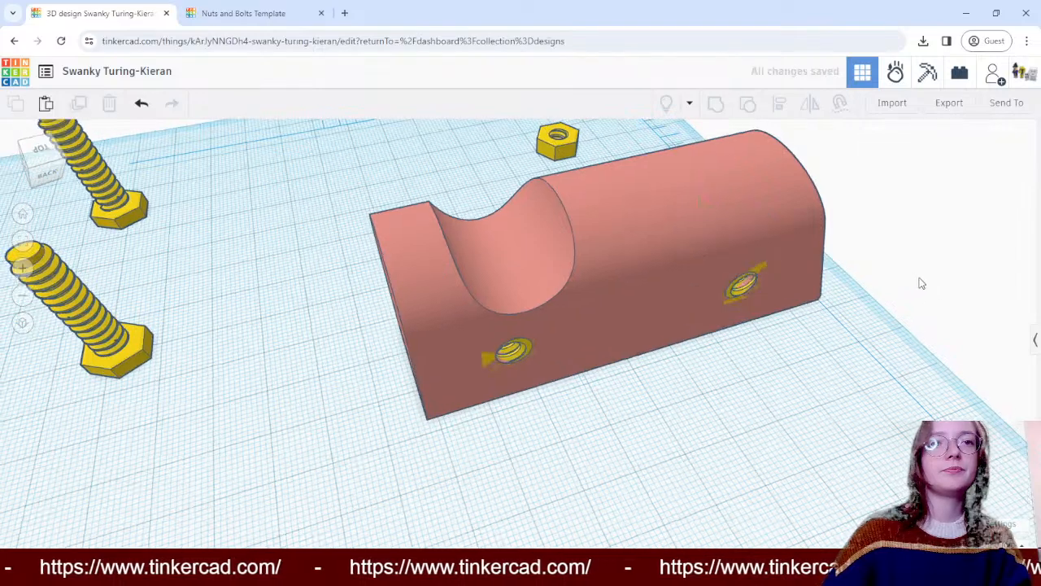
- Align the two nuts at opposite ends of the sloped-end hole by their centres along the block's length
right_click_drag(921, 284, 380, 301)
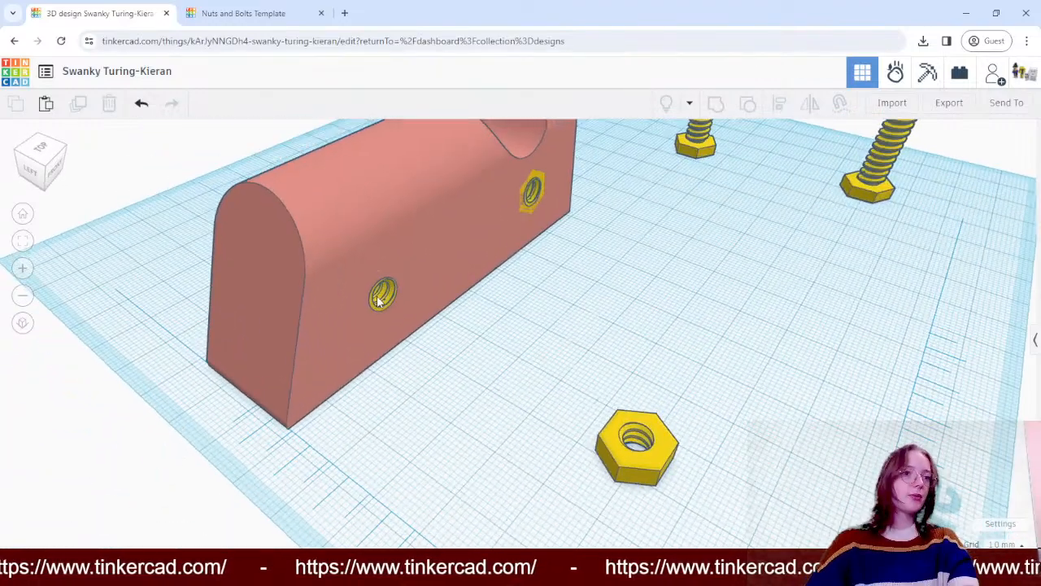
left_click(381, 298)
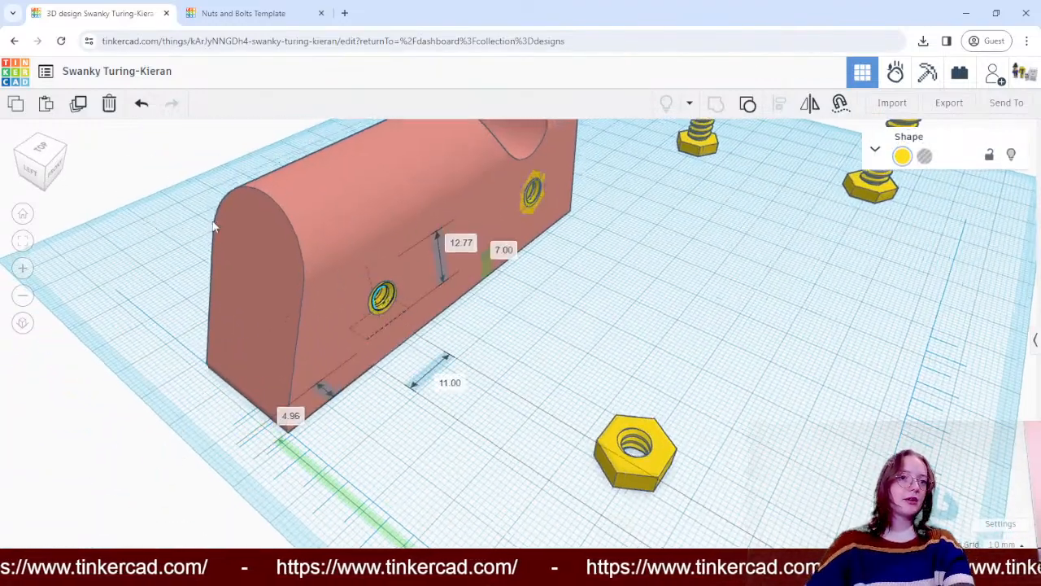
right_click_drag(214, 227, 399, 218)
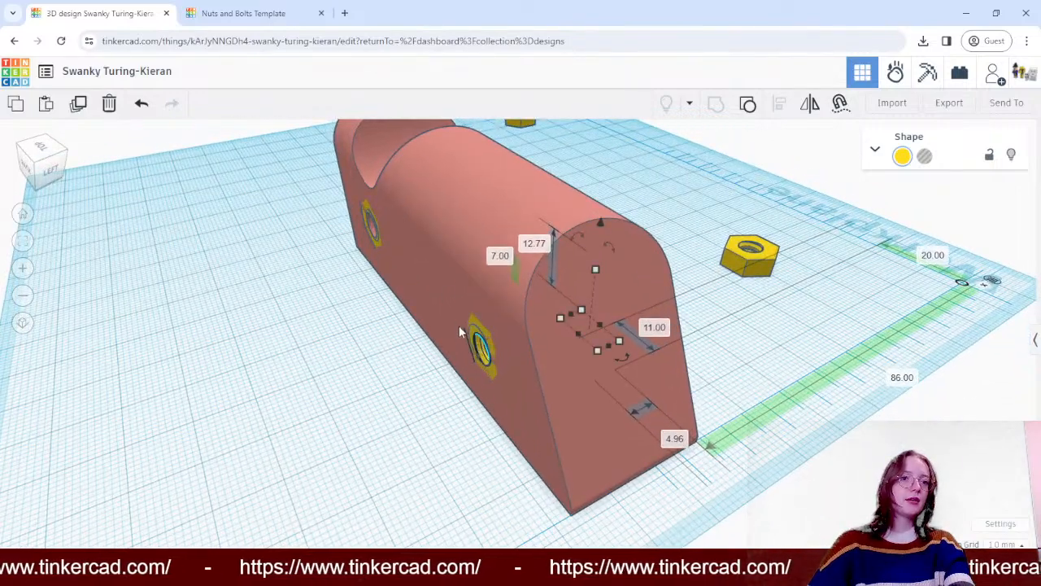
left_click(480, 346, "shift")
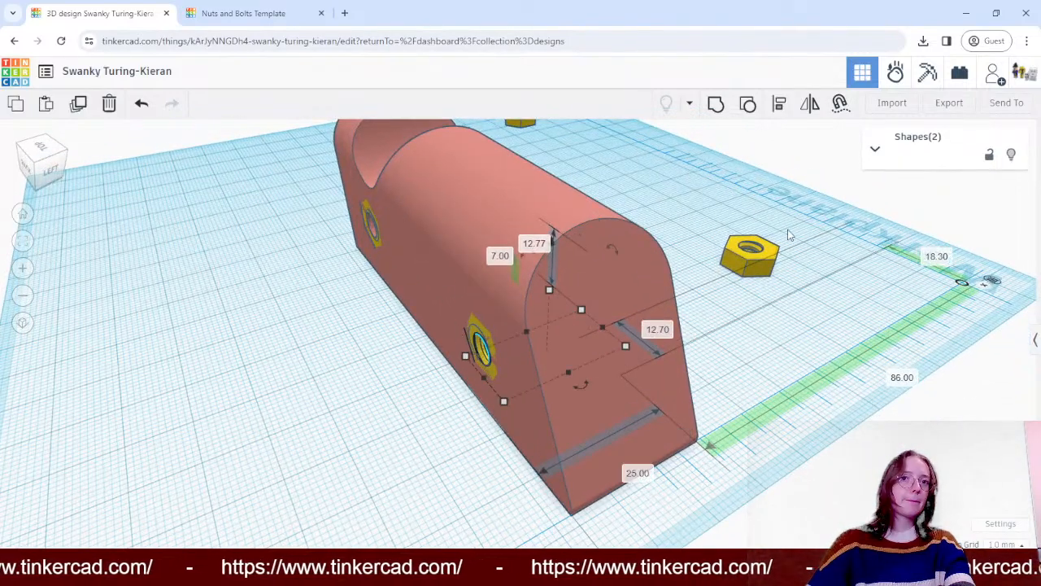
left_click(780, 105)
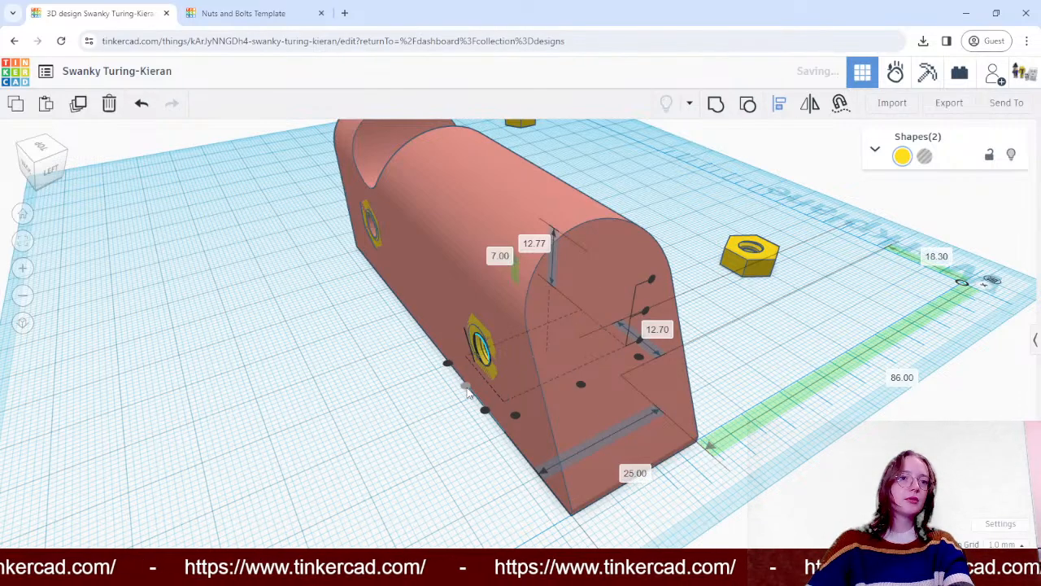
left_click(317, 347)
- Align the two nuts of the hole below the notch along the block's length, flush at their edges facing the other hole
right_click_drag(286, 360, 491, 336)
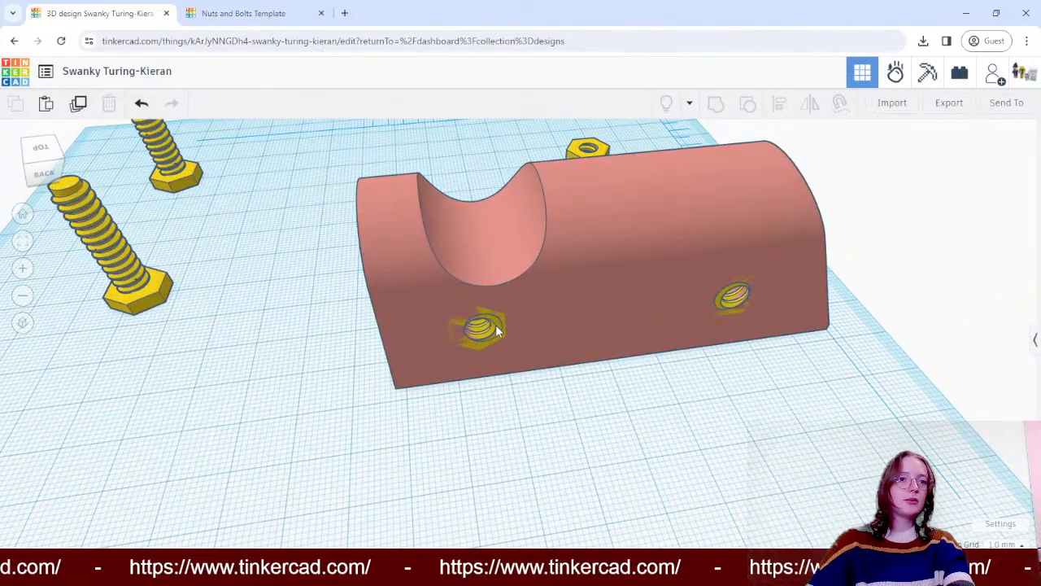
left_click(496, 326)
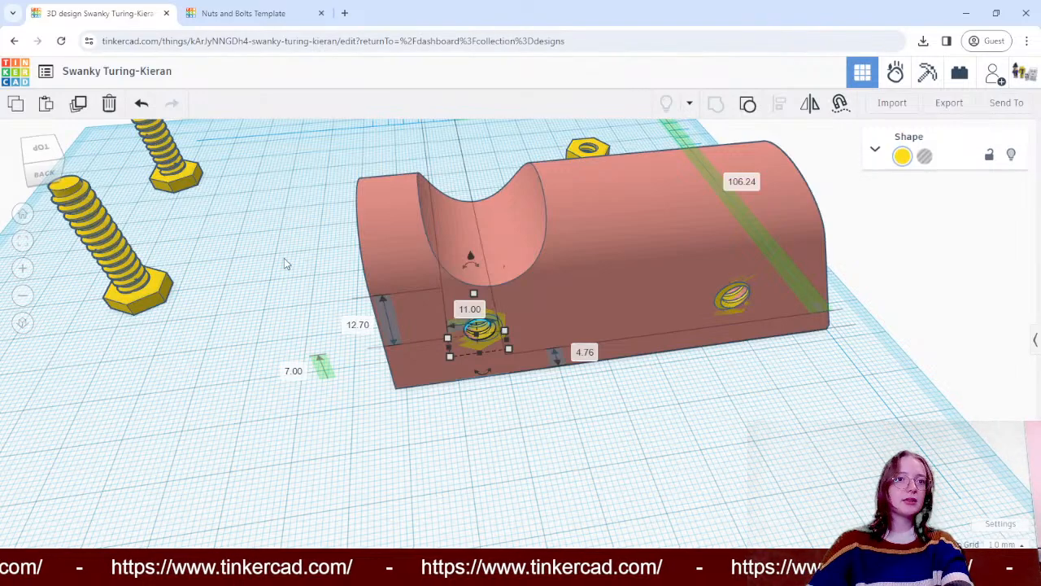
right_click_drag(284, 263, 921, 313)
scroll(511, 197, "up", 5)
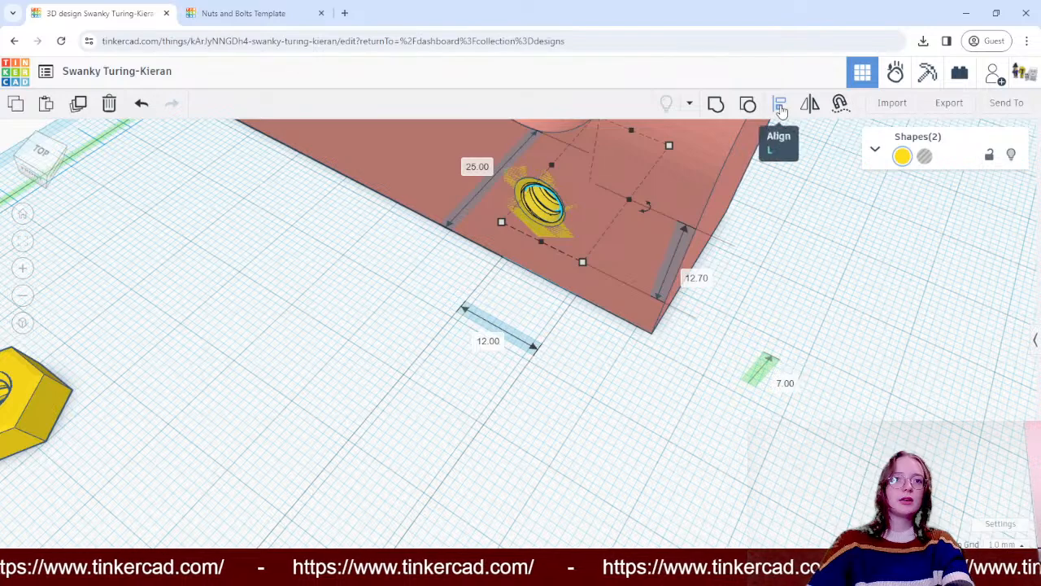
left_click(779, 105)
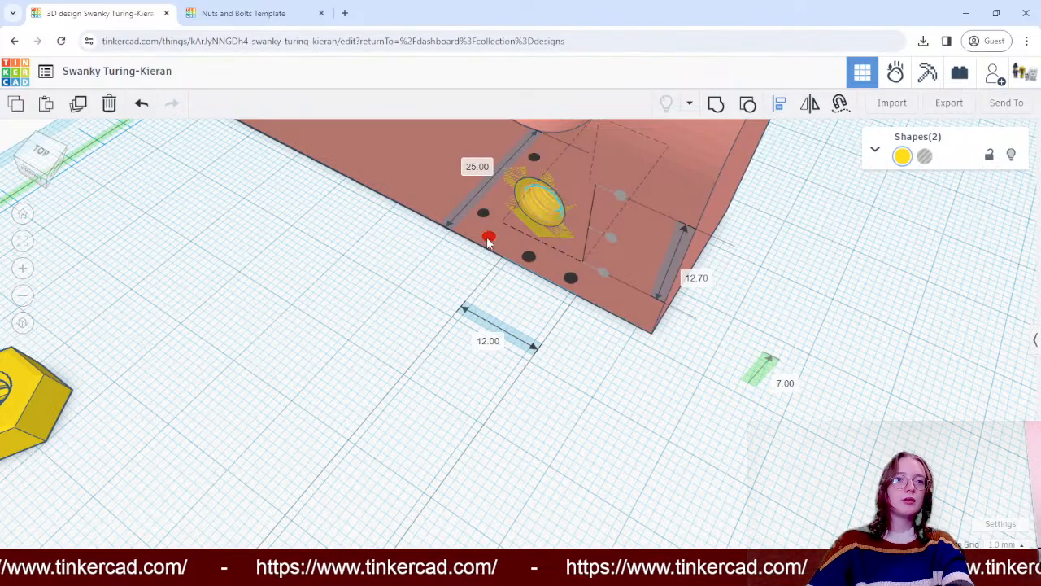
left_click(488, 236)
left_click(573, 394)
- Bring one bolt in front of the sloped-end hole and rotate it -90° so its thread points at the block
right_click_drag(590, 372, 211, 346)
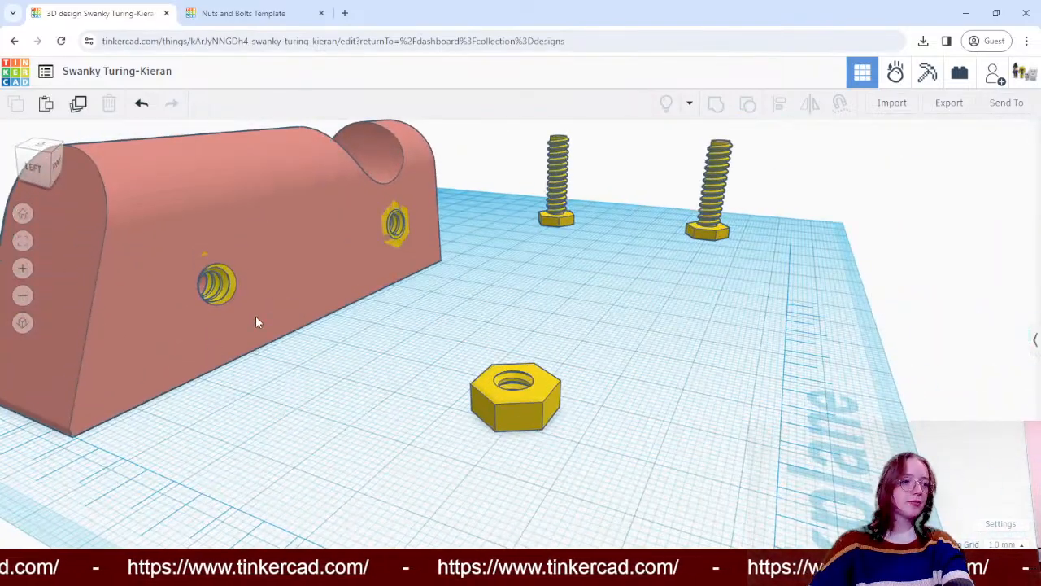
scroll(332, 282, "down", 2)
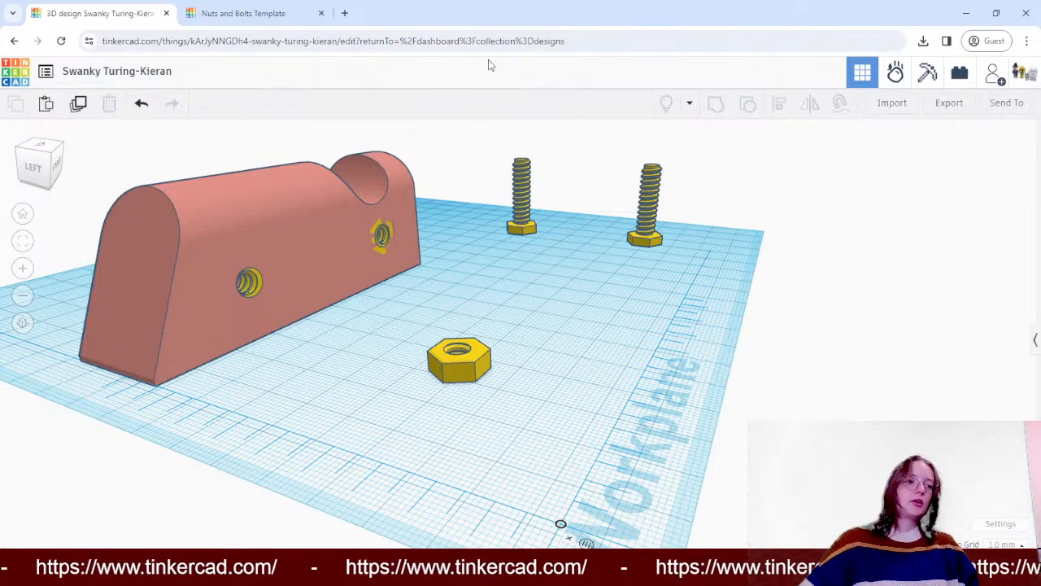
left_click_drag(515, 213, 322, 329)
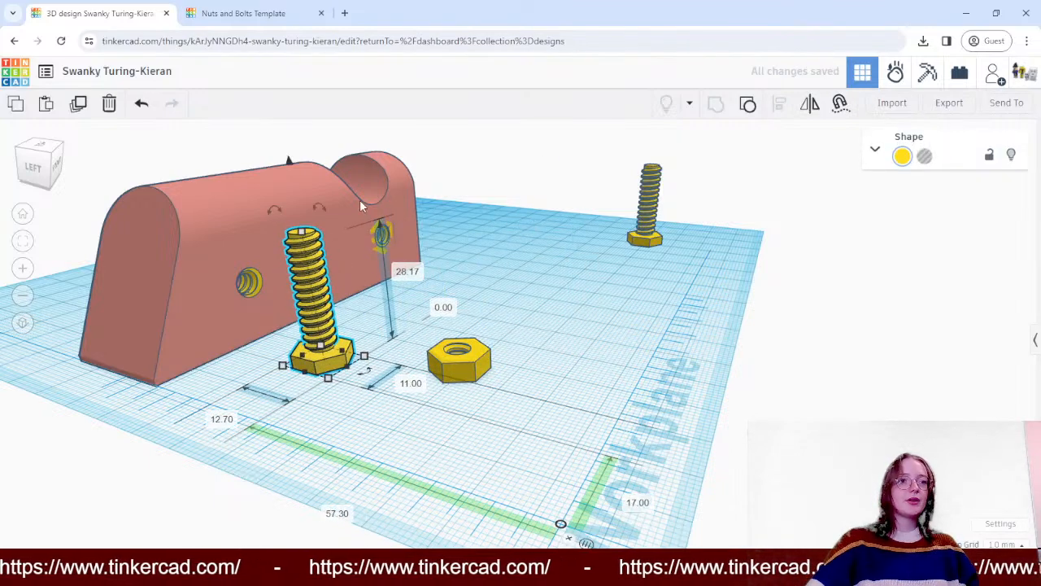
left_click_drag(325, 208, 246, 286)
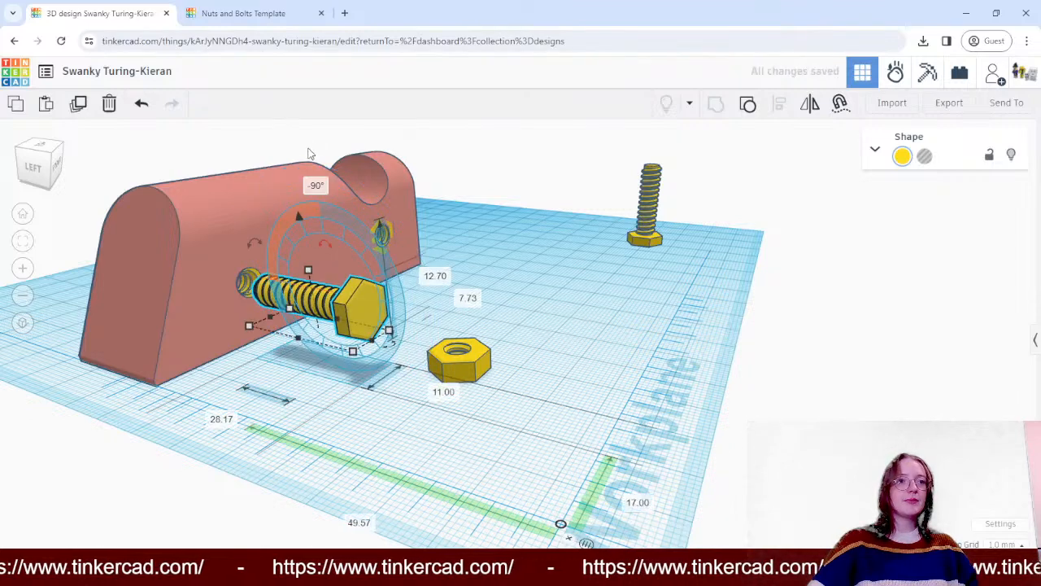
- Insert the bolt into the sloped-end hole at 7 mm height, 82 mm and 20 mm from the ruler origin, with its head against the front face
left_click_drag(310, 308, 235, 276)
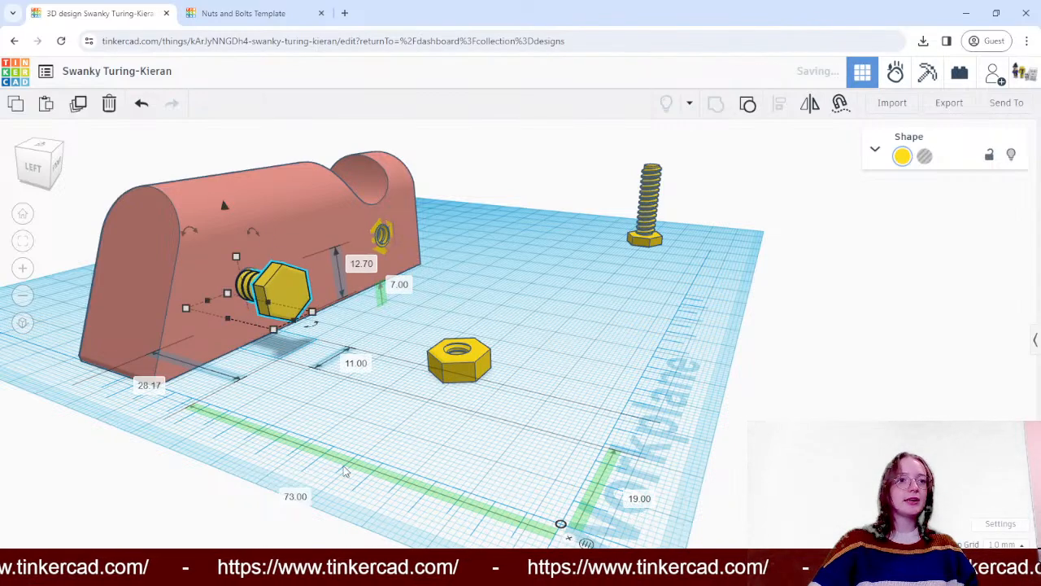
left_click(351, 399)
right_click_drag(351, 400, 492, 399)
scroll(346, 380, "down", 4)
left_click_drag(359, 347, 333, 353)
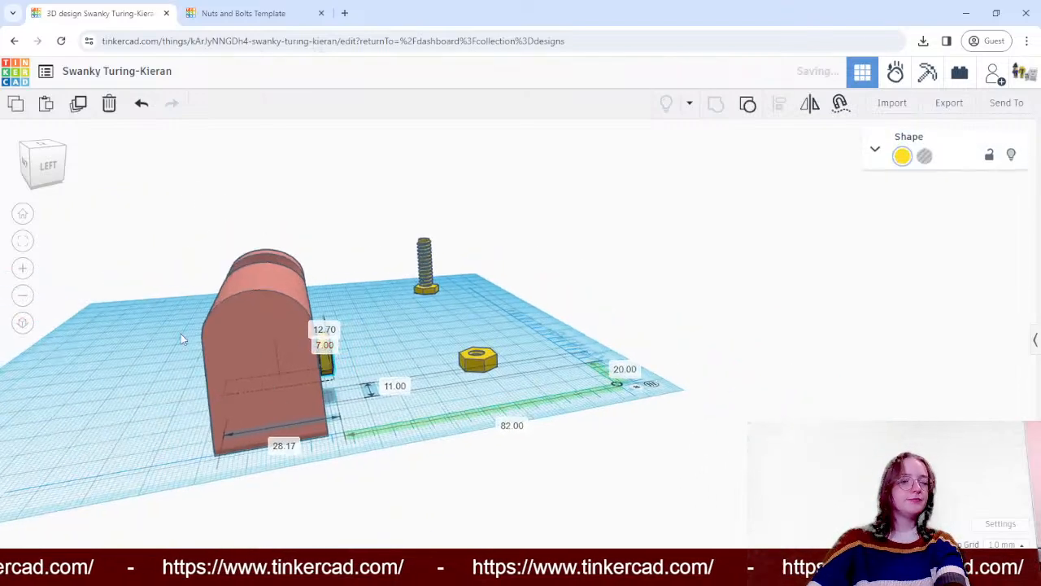
- Lengthen the inserted bolt to 32 mm so its thread protrudes from the block's back side
right_click_drag(181, 337, 298, 407)
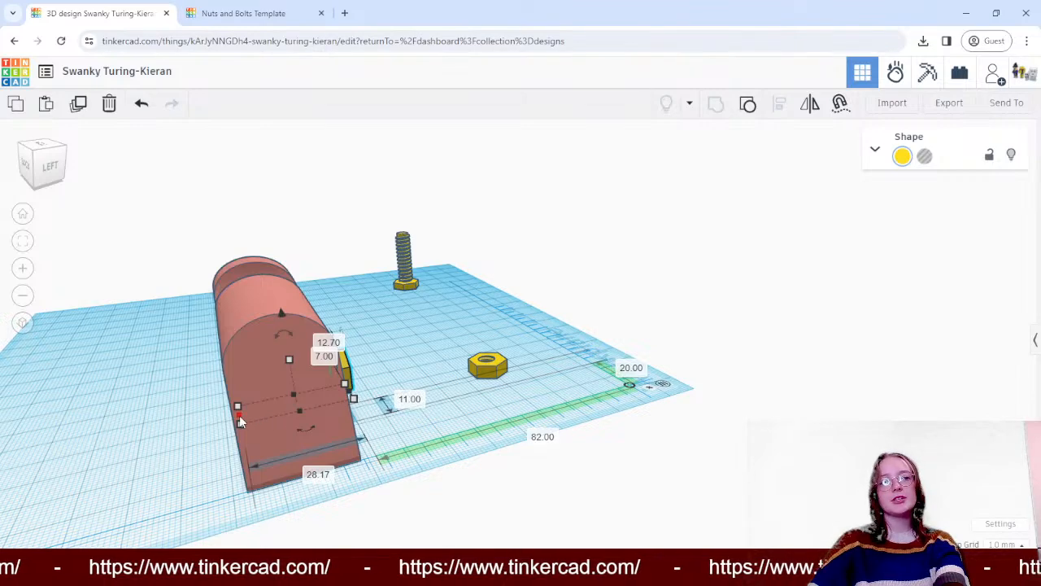
left_click_drag(239, 417, 222, 422)
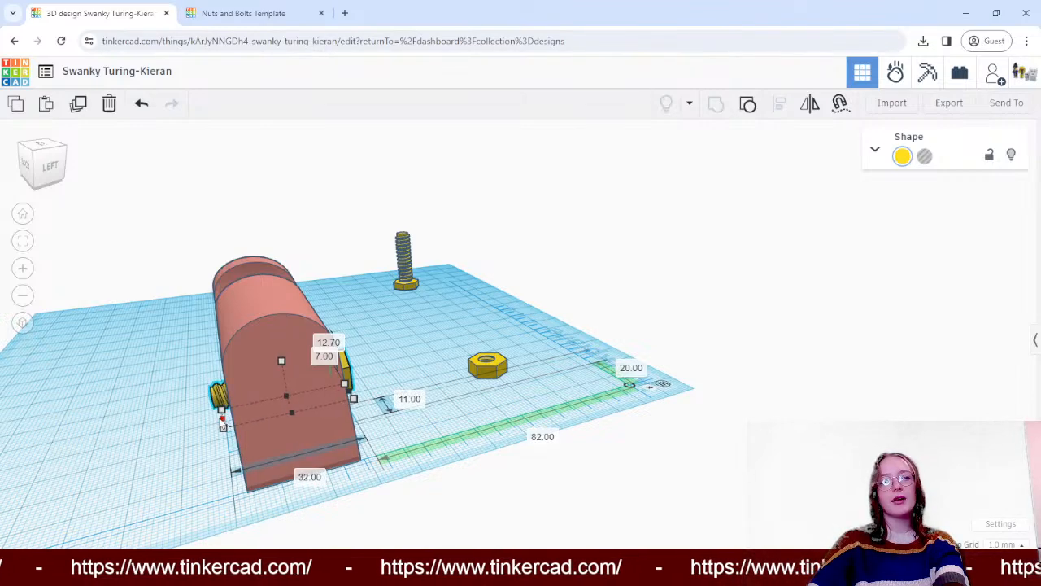
- Rotate the remaining upright bolt so its thread points at the block and insert it into the hole below the notch
left_click(95, 360)
right_click_drag(95, 361, 500, 251)
left_click_drag(485, 254, 443, 269)
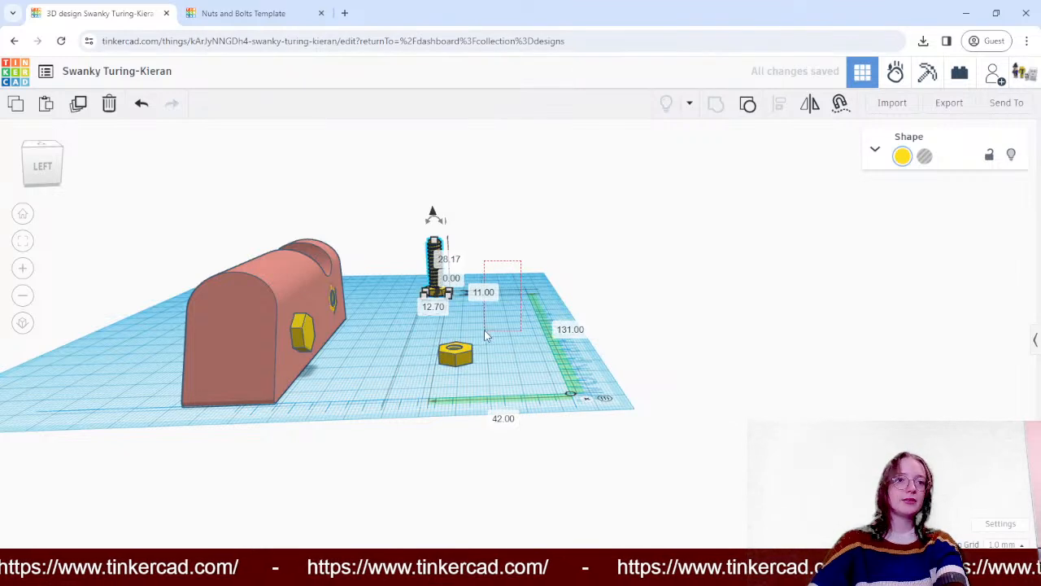
left_click_drag(484, 333, 419, 307)
left_click(435, 257)
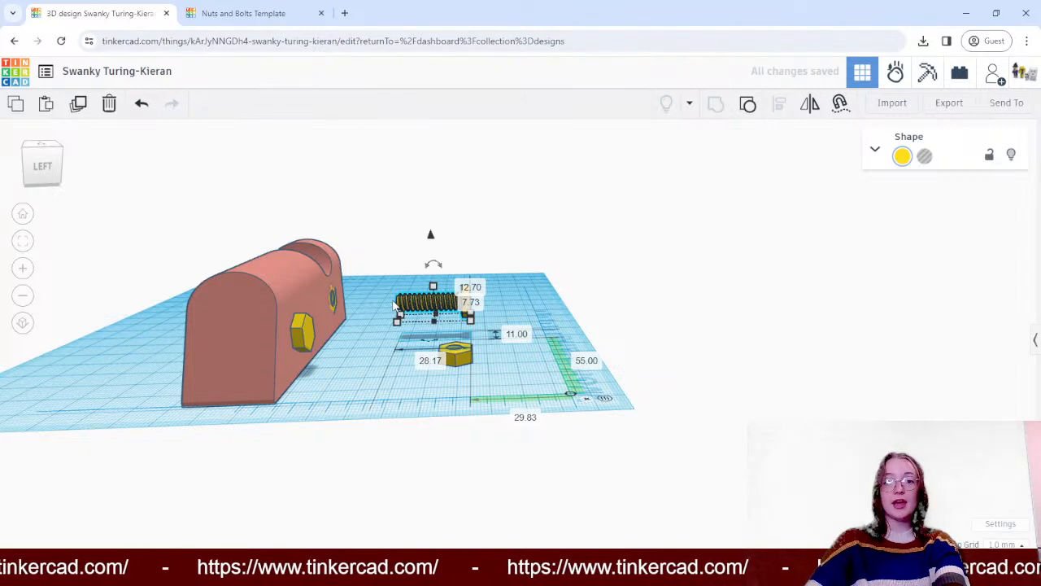
left_click_drag(415, 303, 296, 292)
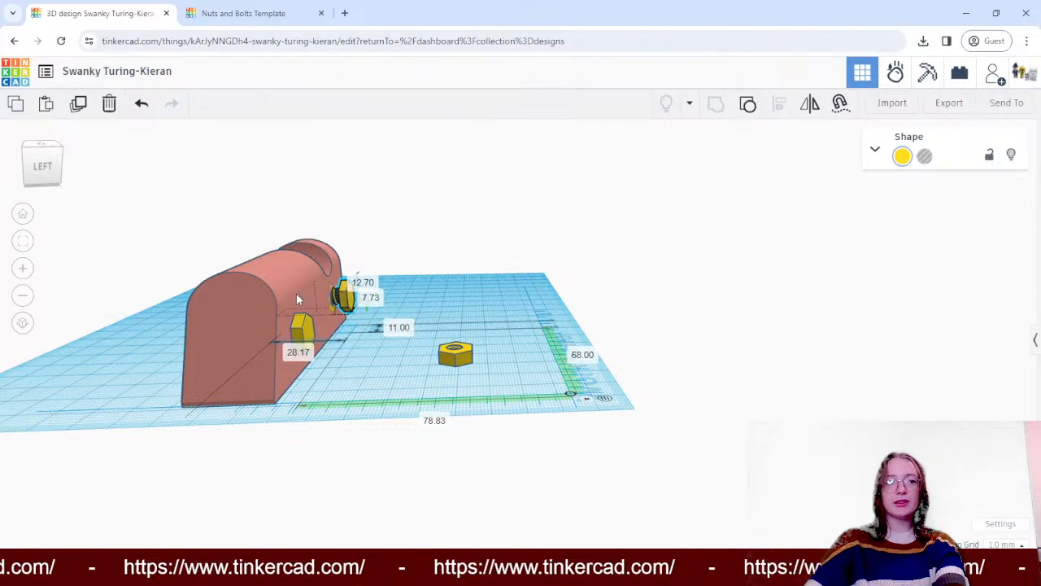
- Lengthen the bolt below the notch to 42.17 mm so its thread protrudes from the block's back side
right_click_drag(144, 231, 336, 318)
scroll(334, 316, "up", 3)
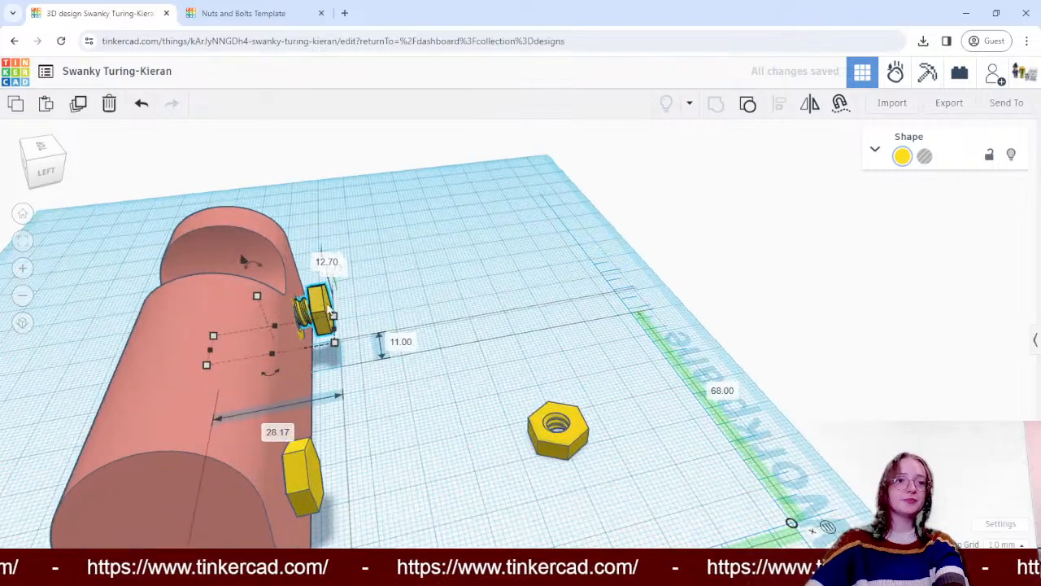
left_click_drag(209, 355, 148, 355)
scroll(415, 399, "down", 5)
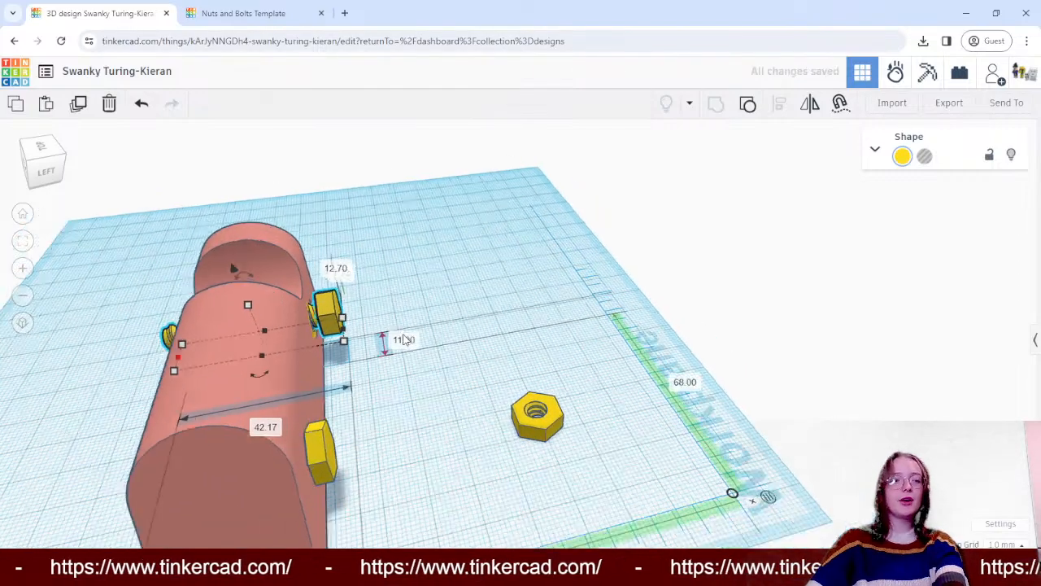
left_click_drag(420, 403, 461, 378)
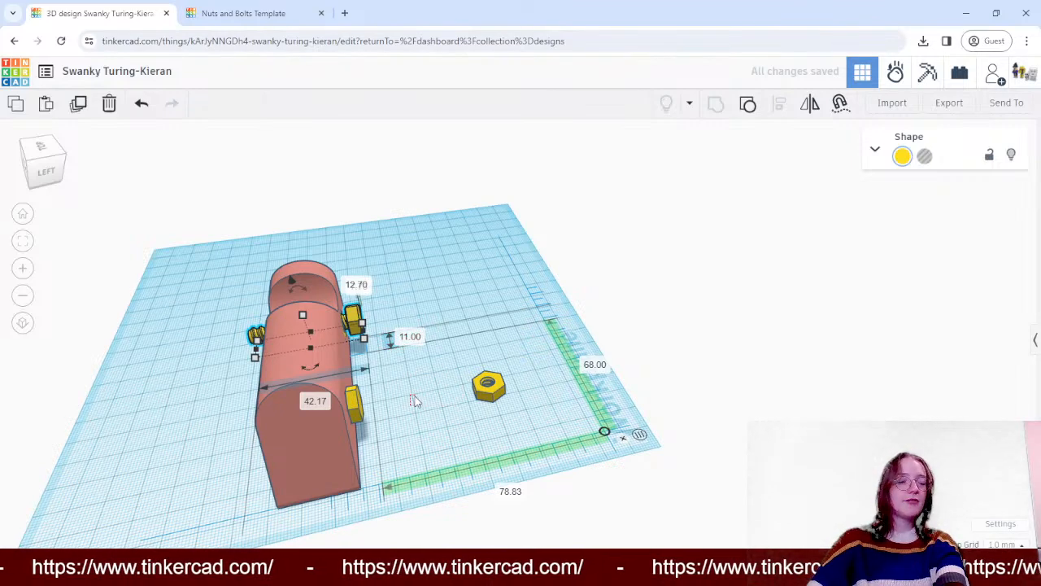
right_click_drag(415, 401, 500, 370)
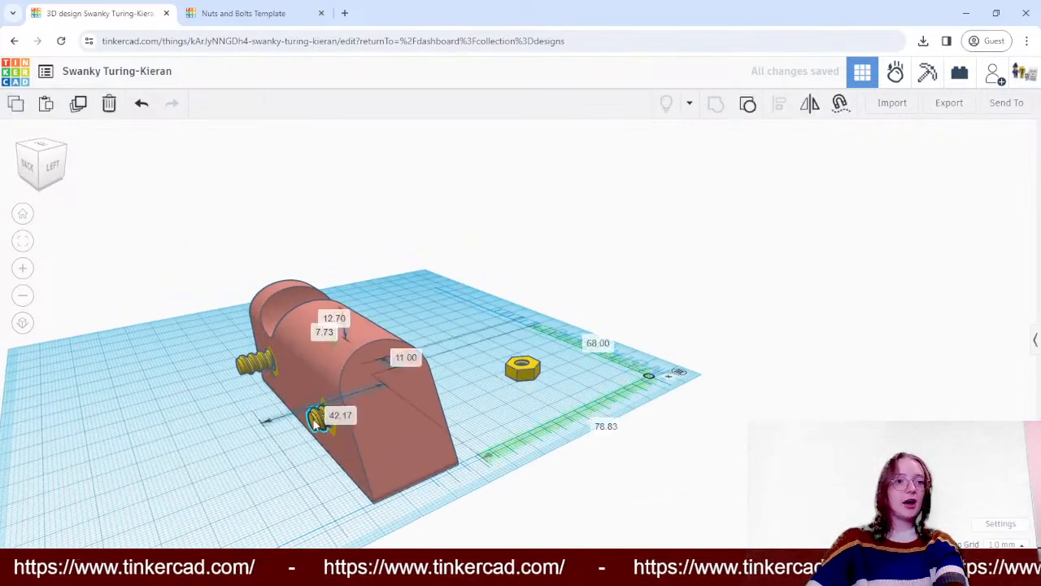
- Move the sloped-end bolt to 79 mm and 21 mm from the ruler origin and lengthen it to 39 mm
left_click(315, 424)
left_click_drag(316, 450, 299, 456)
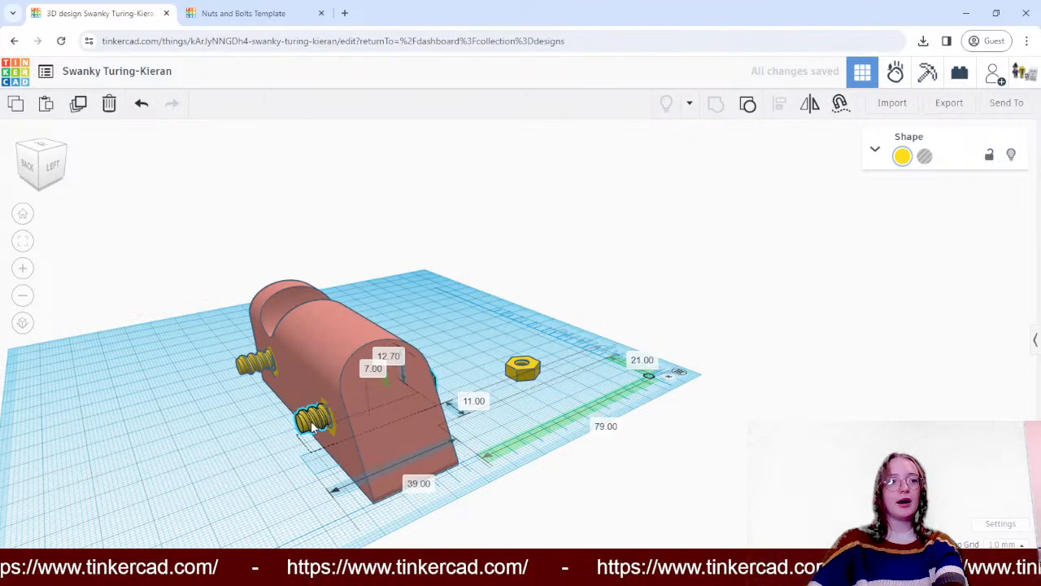
left_click(498, 305)
right_click_drag(498, 305, 446, 317)
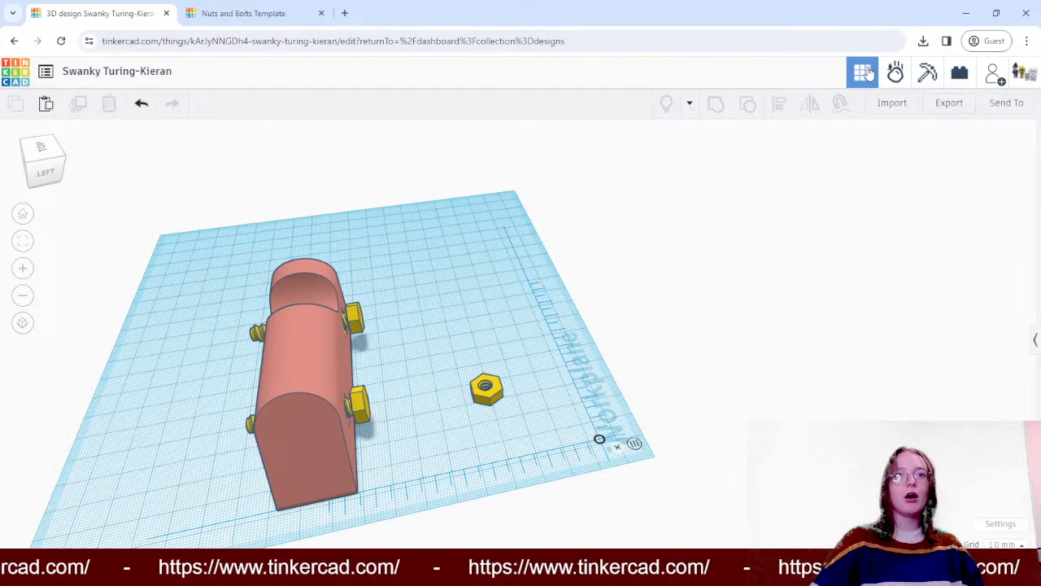
- Place a solid cylinder on the workplane in front of the block, clear of the bolts, and delete the spare nut
left_click(1033, 342)
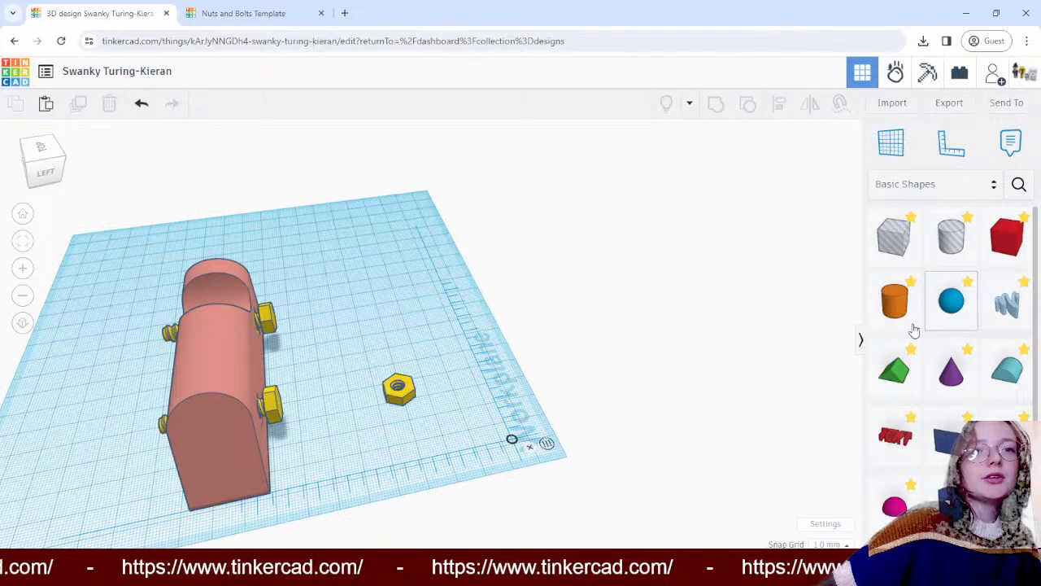
left_click(895, 299)
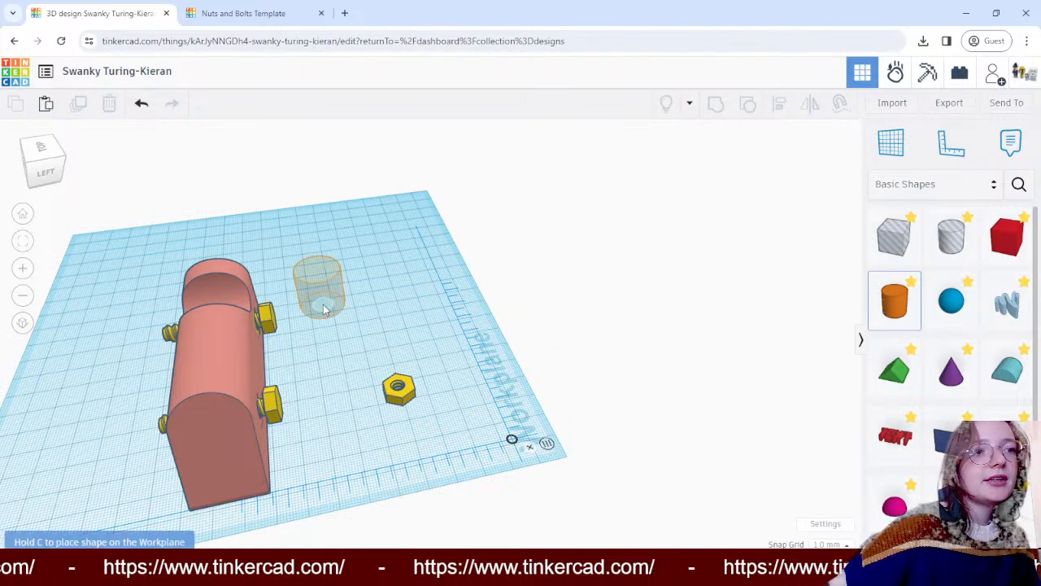
left_click(324, 309)
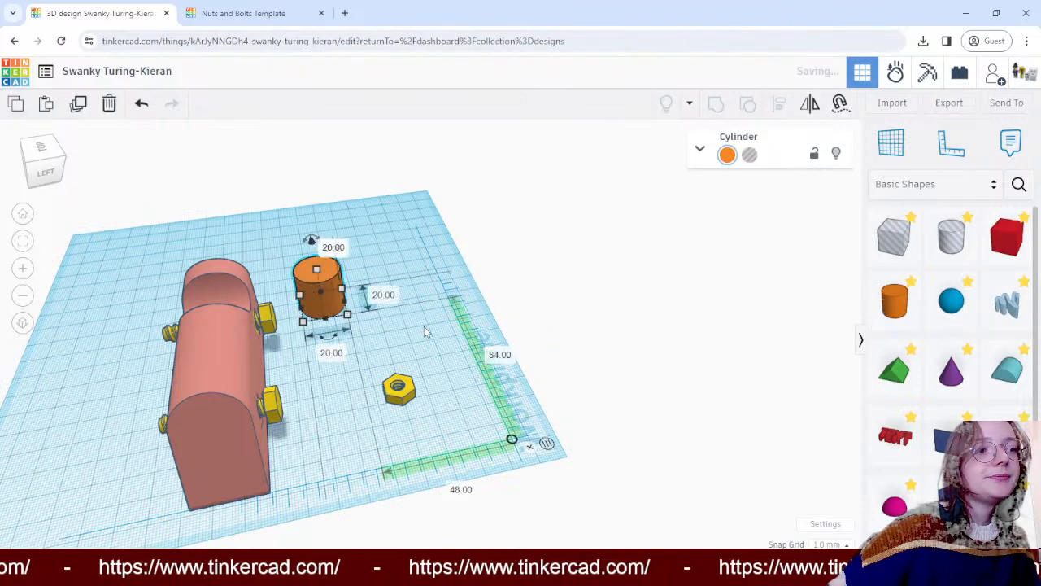
left_click(409, 390)
key("Delete")
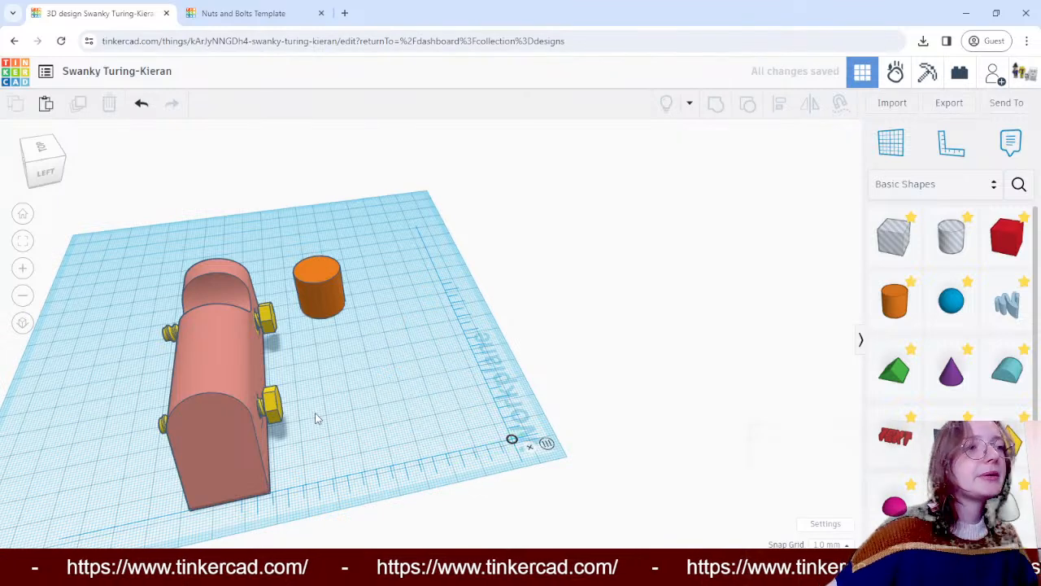
left_click_drag(324, 289, 394, 299)
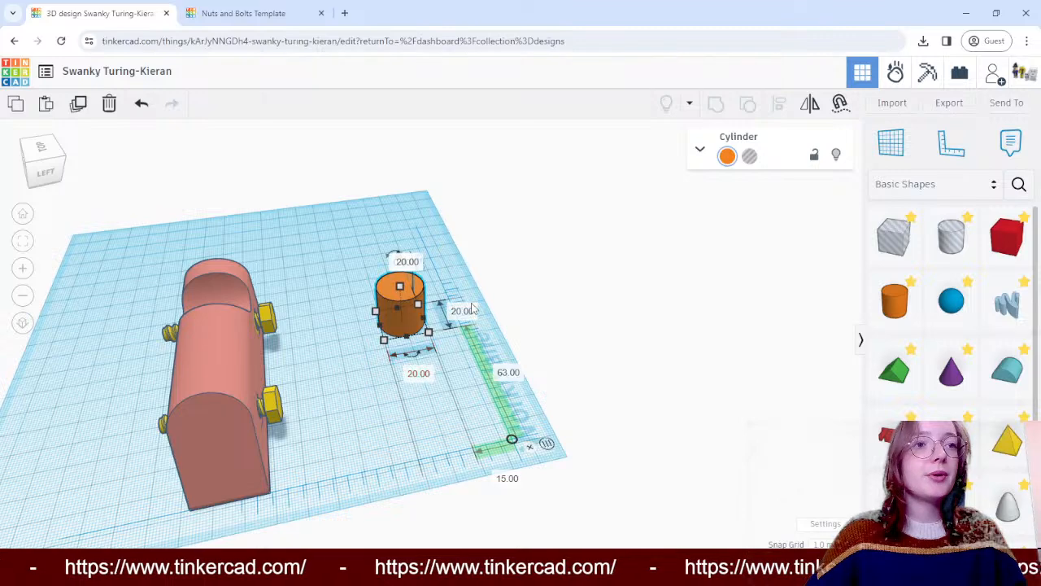
- Set the orange cylinder's width and depth to 23 mm and move it to 36 mm and 38 mm from the ruler origin
left_click(419, 374)
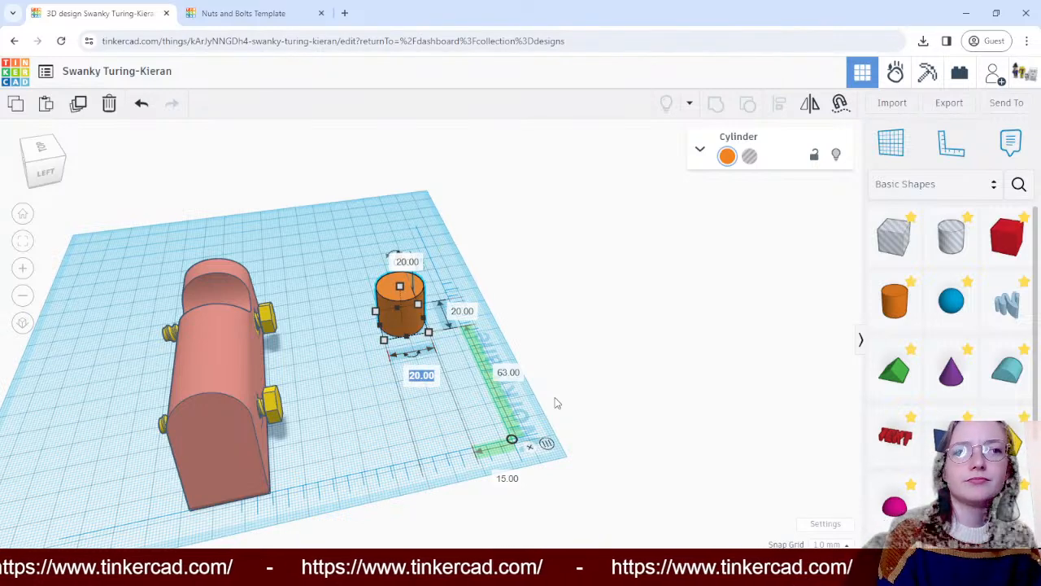
type("23")
left_click(463, 312)
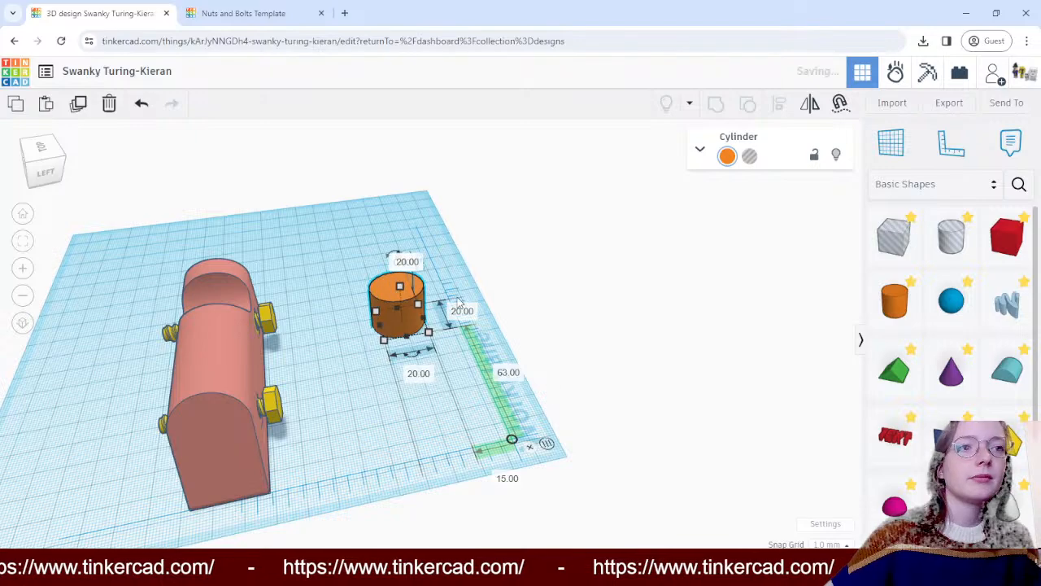
type("23")
key("Return")
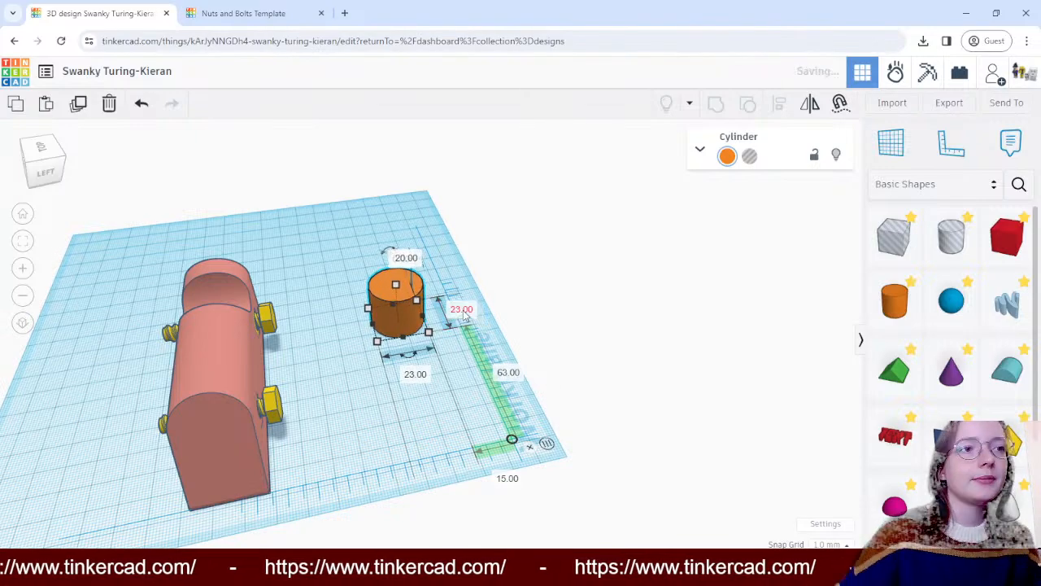
left_click(669, 300)
right_click_drag(668, 301, 438, 298)
left_click_drag(446, 294, 373, 279)
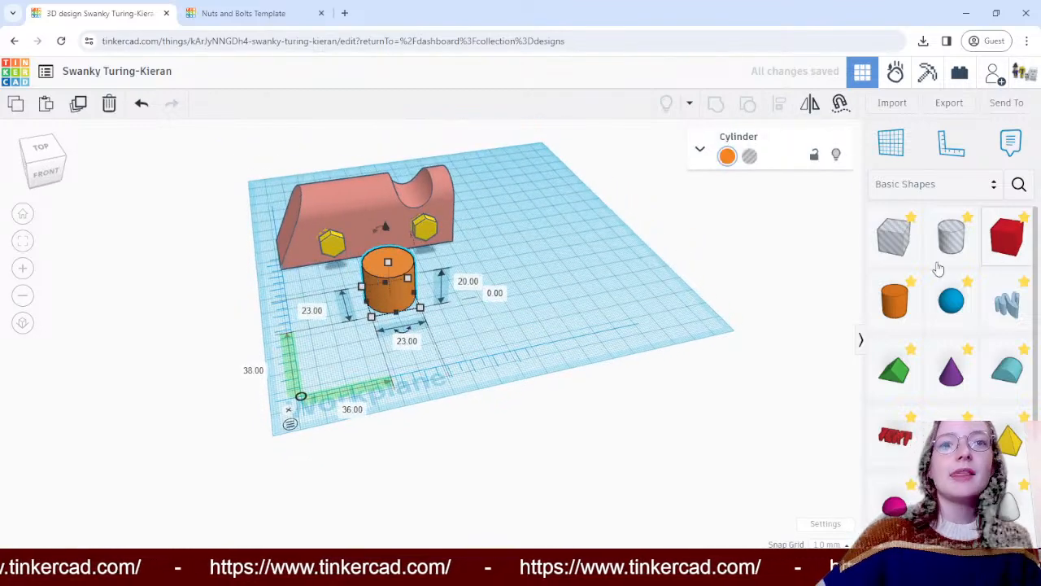
- Place a cylinder hole shape beside the orange cylinder and set its width and depth to 7 mm
left_click_drag(948, 235, 508, 293)
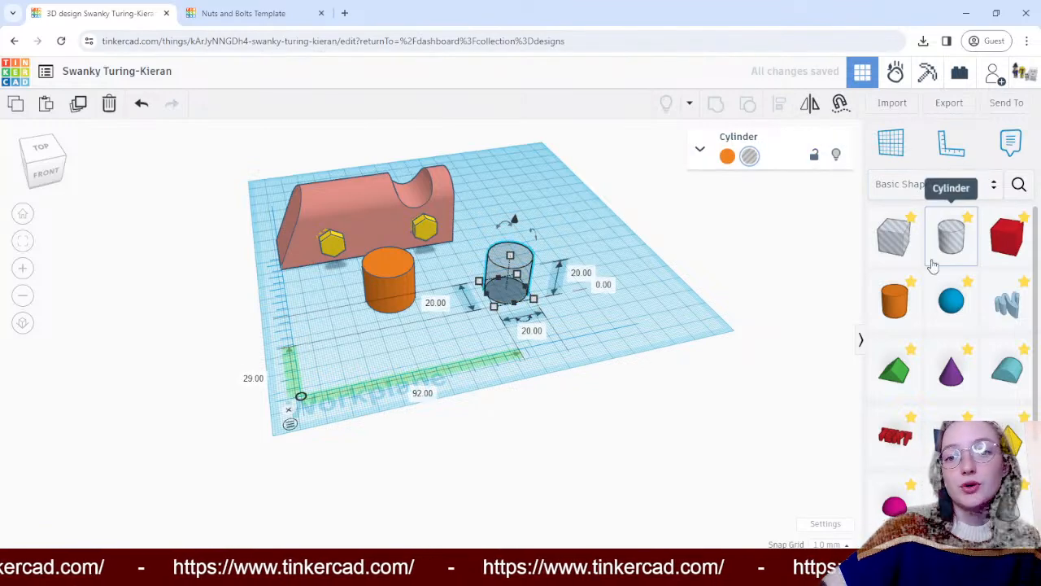
left_click(529, 330)
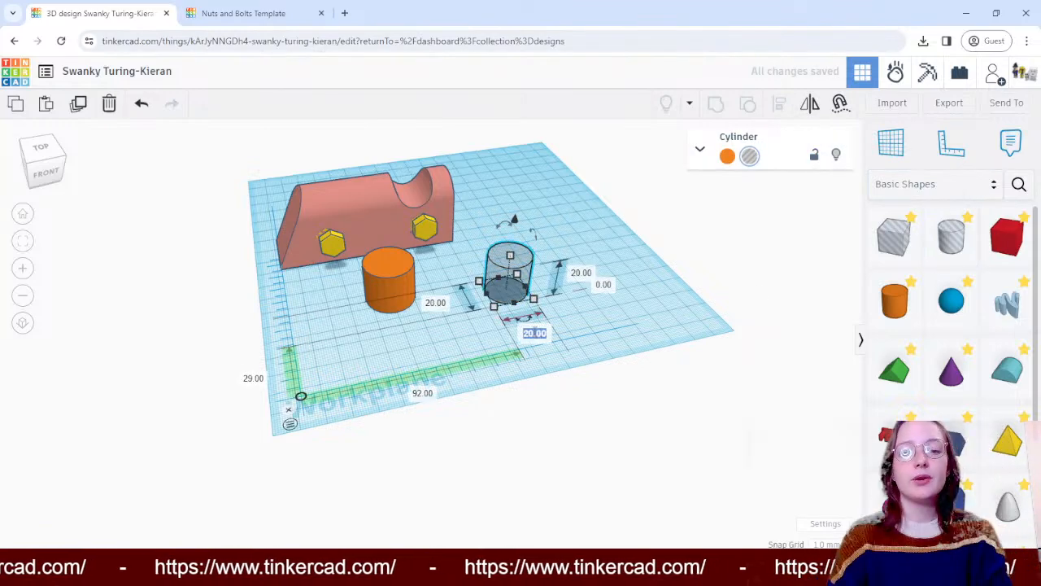
key("Return")
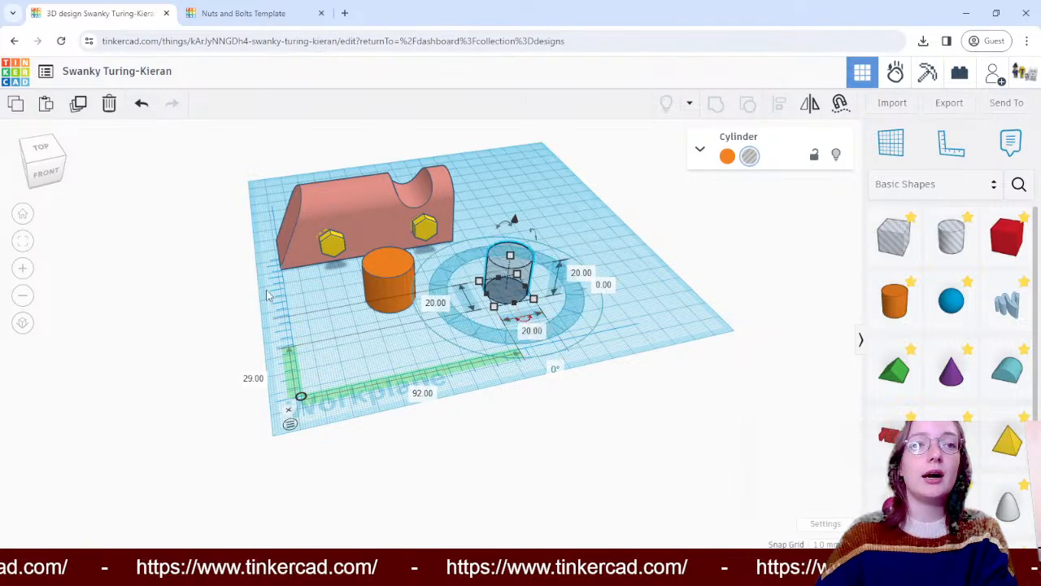
left_click(439, 304)
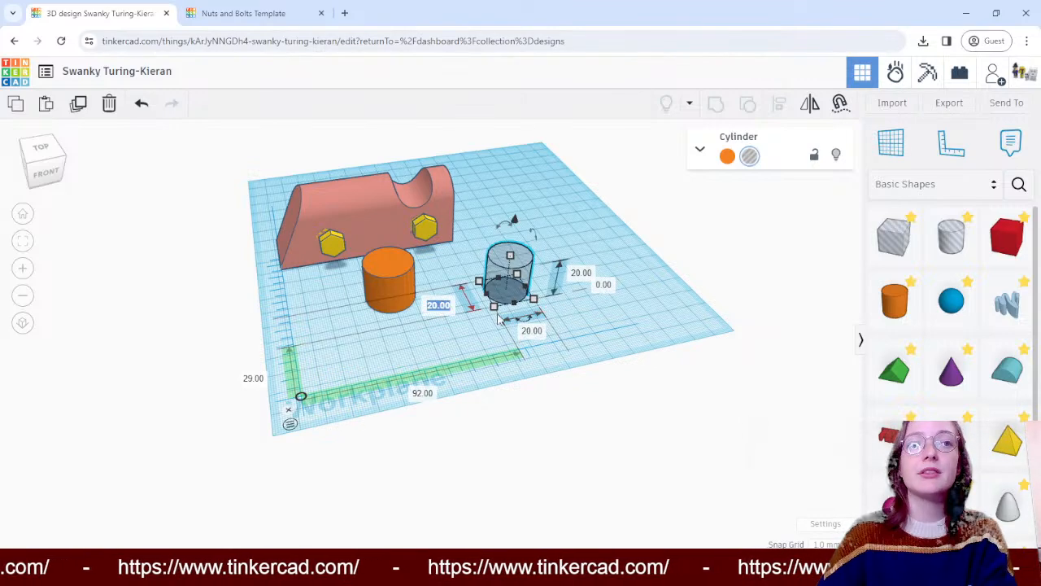
type("7")
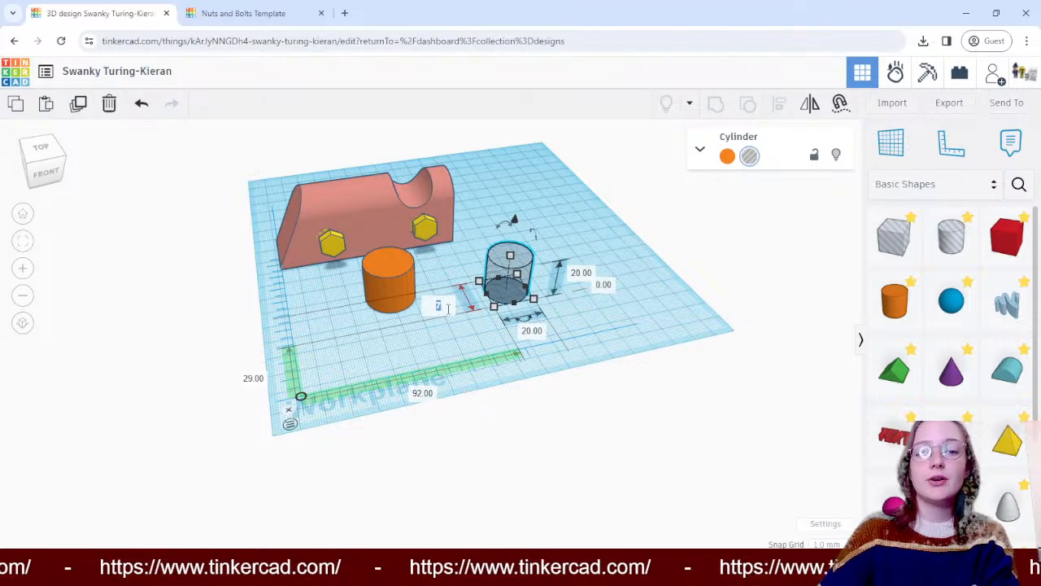
key("Return")
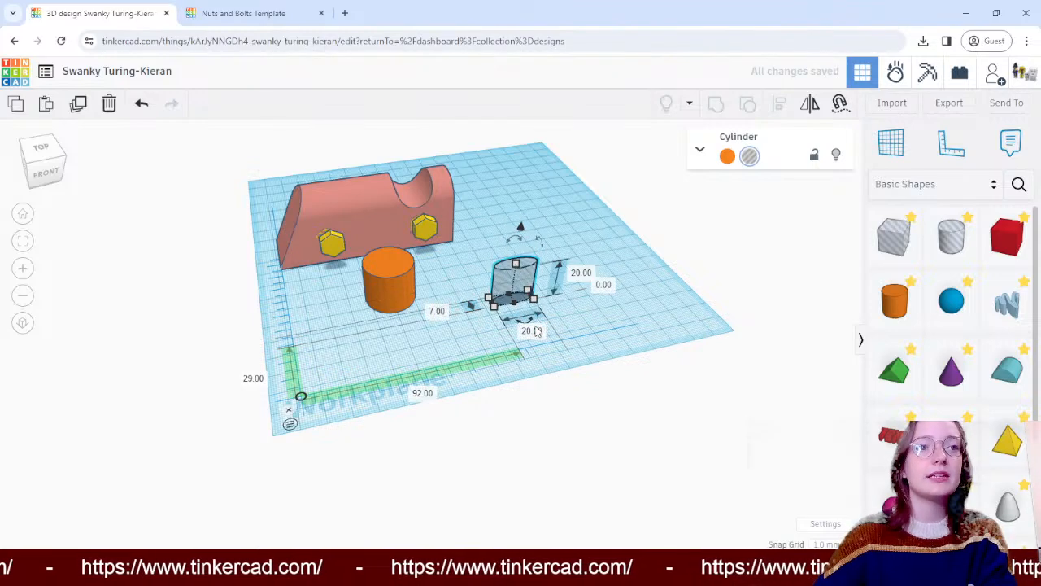
left_click(535, 332)
type("7")
key("Return")
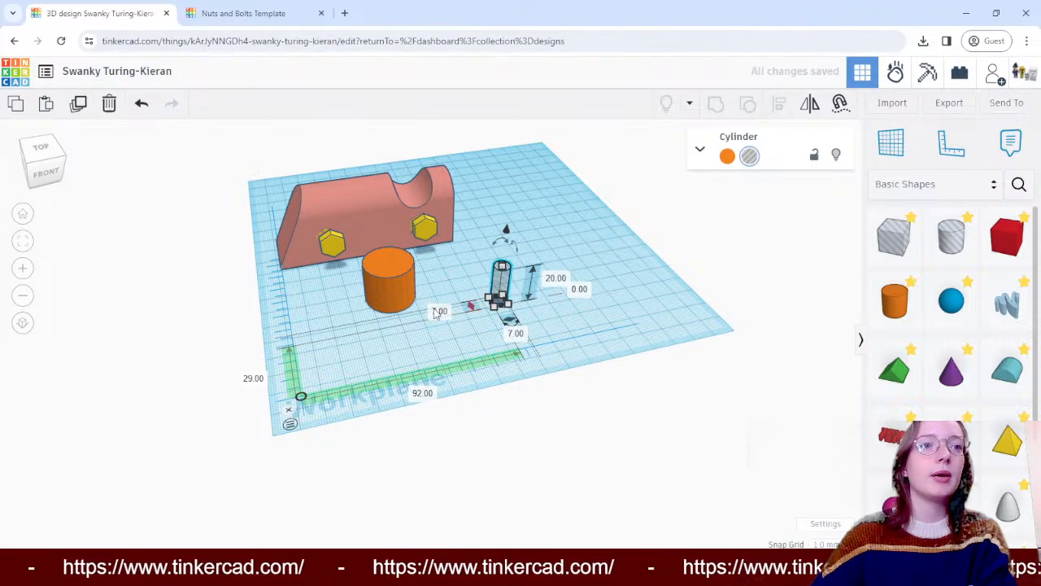
- Set the cylinder hole's width and depth to 8 mm
left_click(437, 312)
type("8")
key("Return")
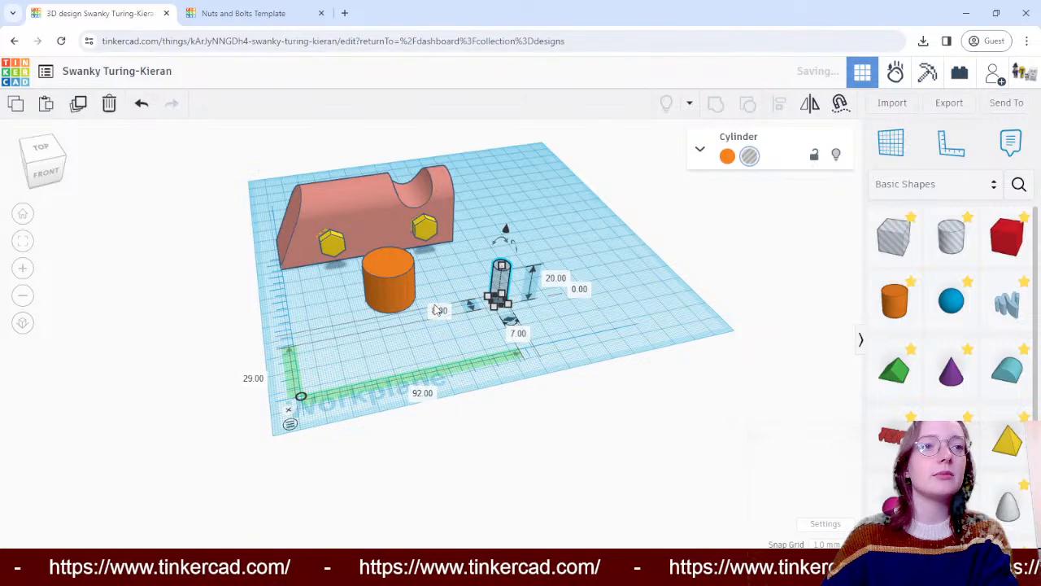
left_click(520, 335)
type("8")
key("Return")
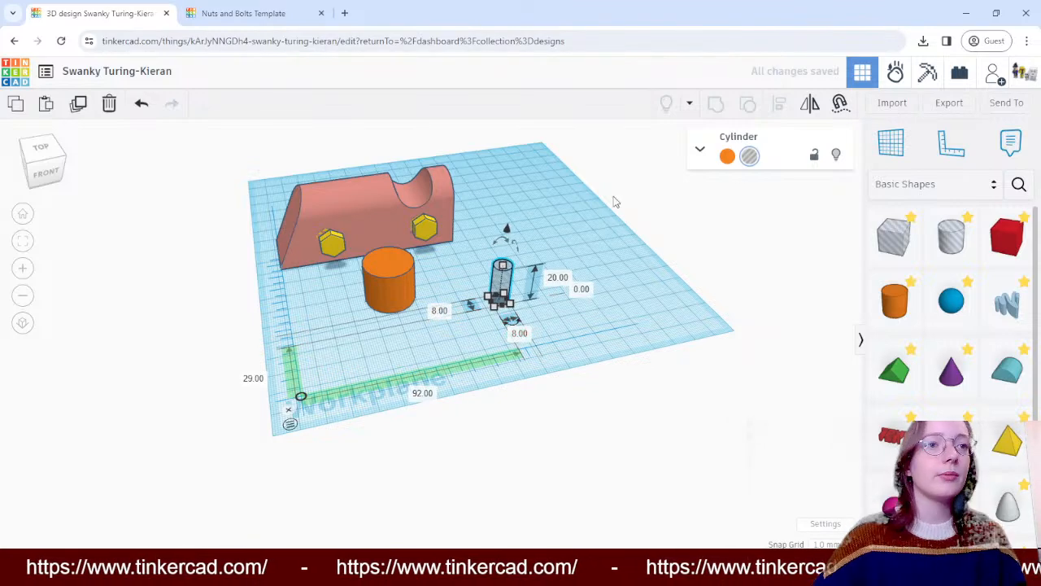
left_click(537, 192)
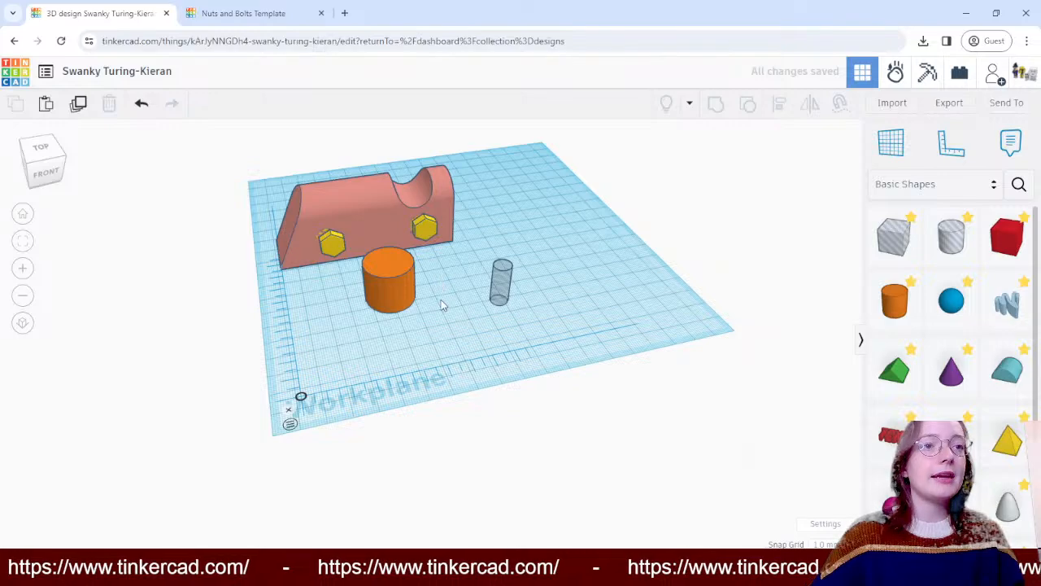
- Move the orange cylinder closer to the cylinder hole and align the two on their centres in both horizontal directions
left_click_drag(394, 281, 443, 300)
right_click_drag(607, 250, 409, 345)
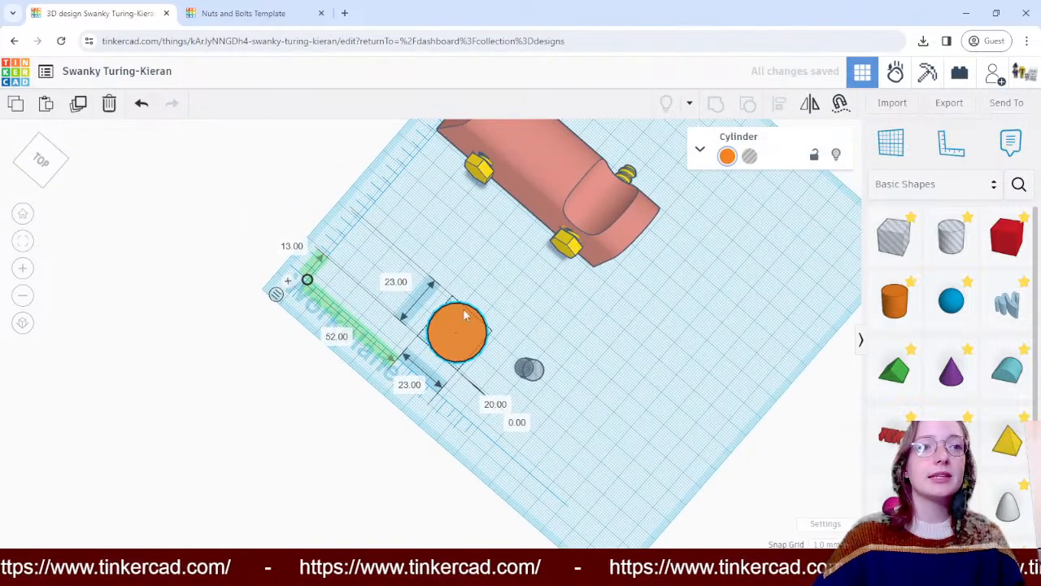
left_click_drag(432, 279, 584, 426)
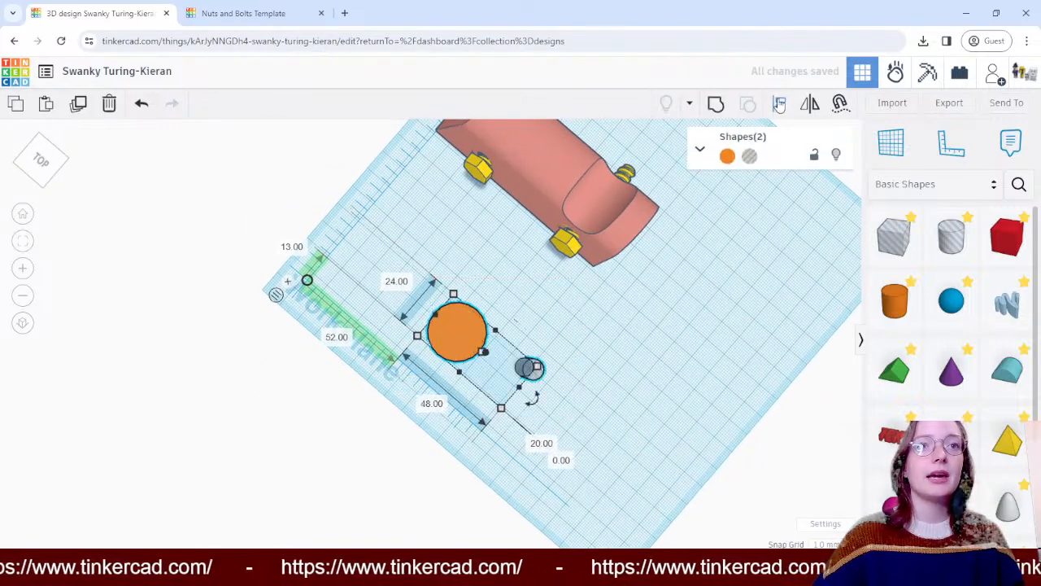
left_click_drag(451, 381, 452, 384)
left_click(600, 411)
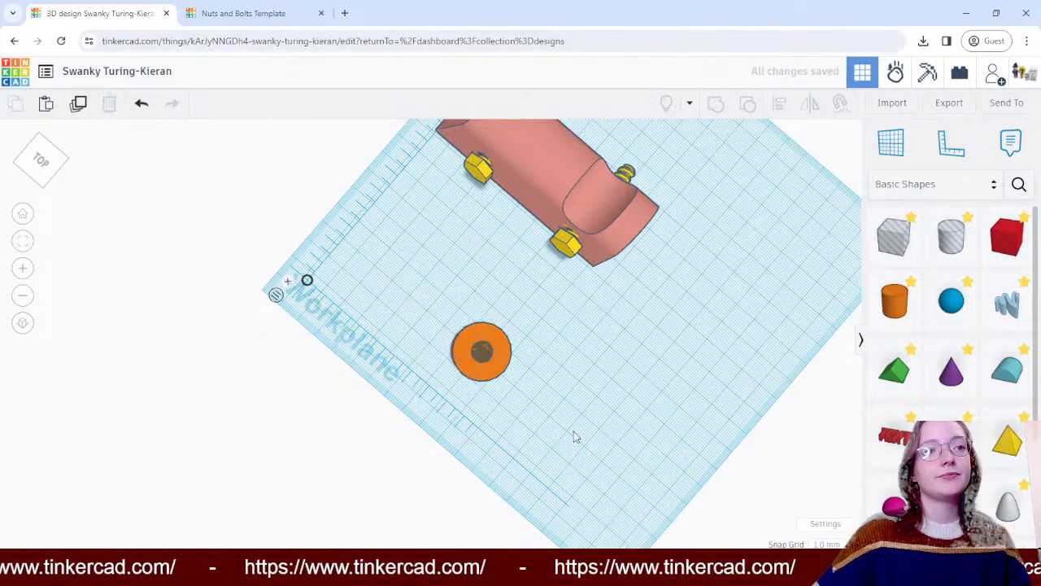
- Group the orange cylinder with the cylinder hole to cut a bore through its centre
right_click_drag(574, 434, 467, 306)
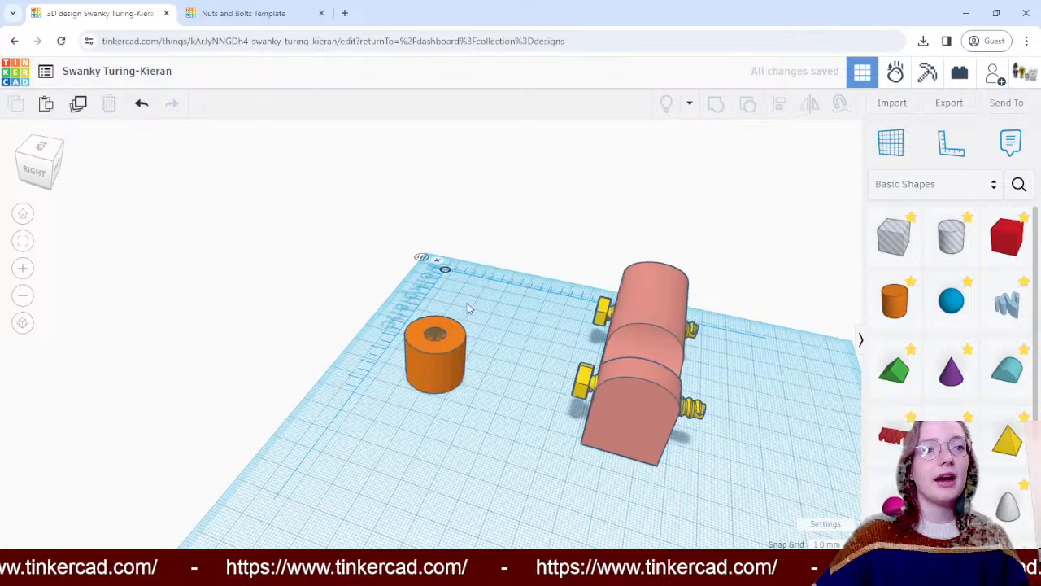
left_click_drag(467, 307, 431, 420)
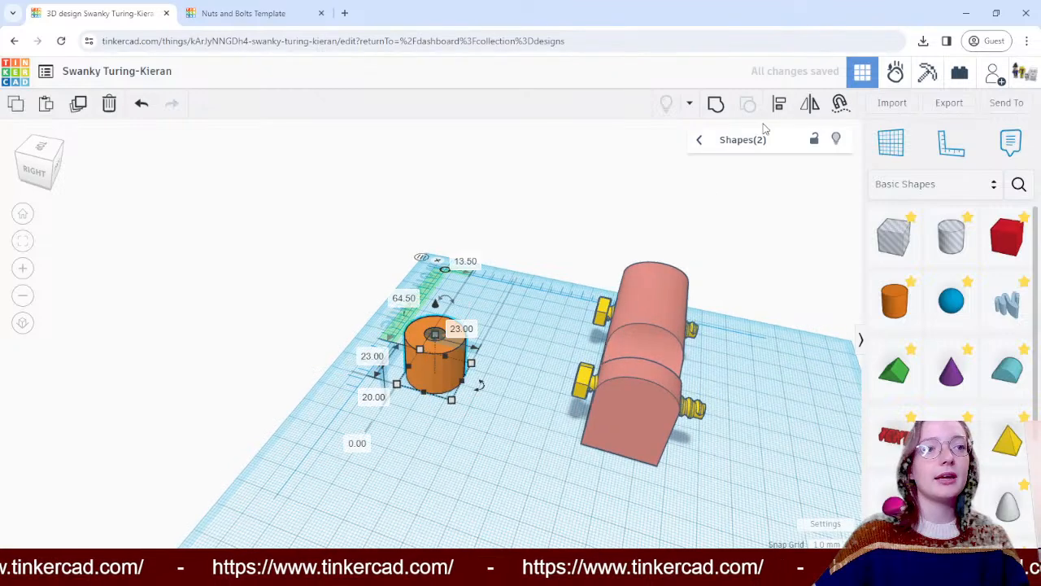
left_click(722, 105)
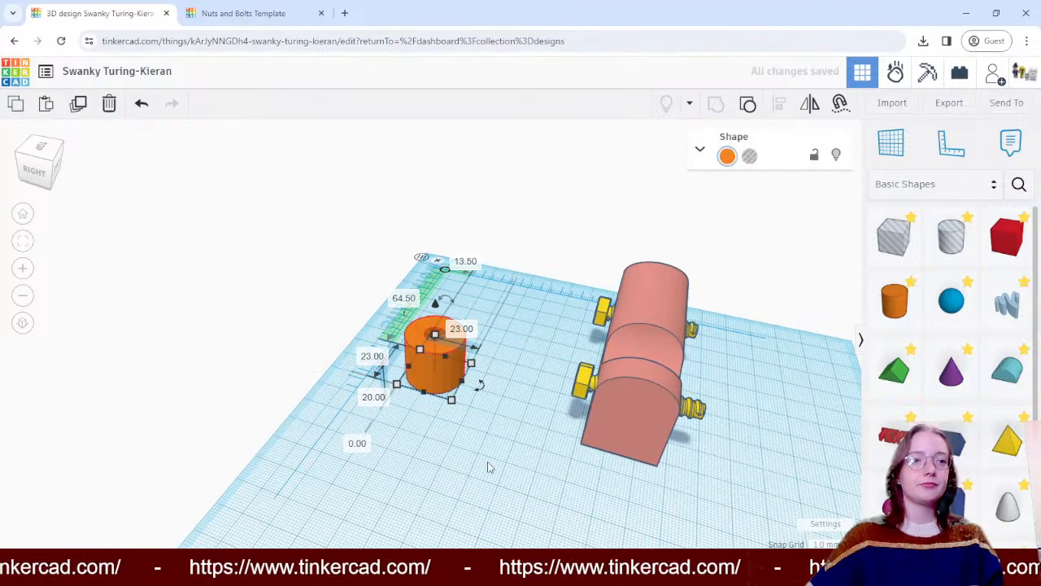
left_click(317, 379)
right_click_drag(317, 379, 477, 372)
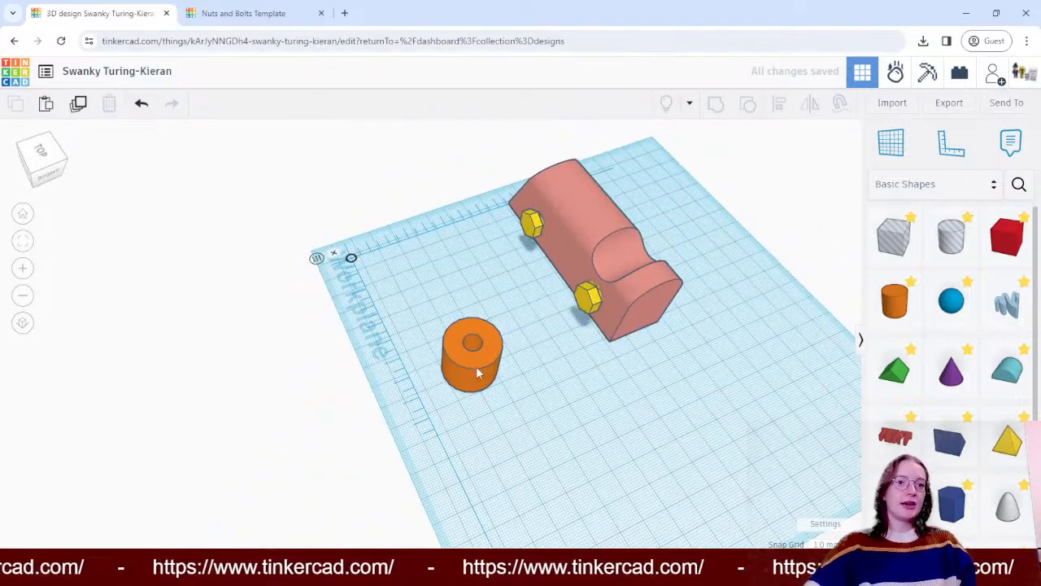
- Set the bored cylinder's height to 10 mm
left_click(478, 373)
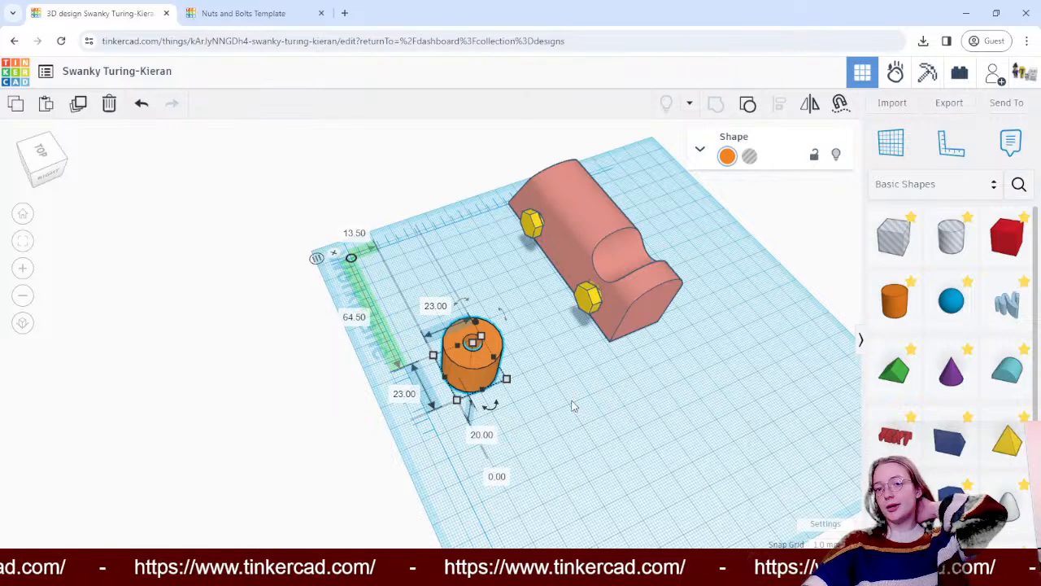
right_click_drag(597, 400, 562, 325)
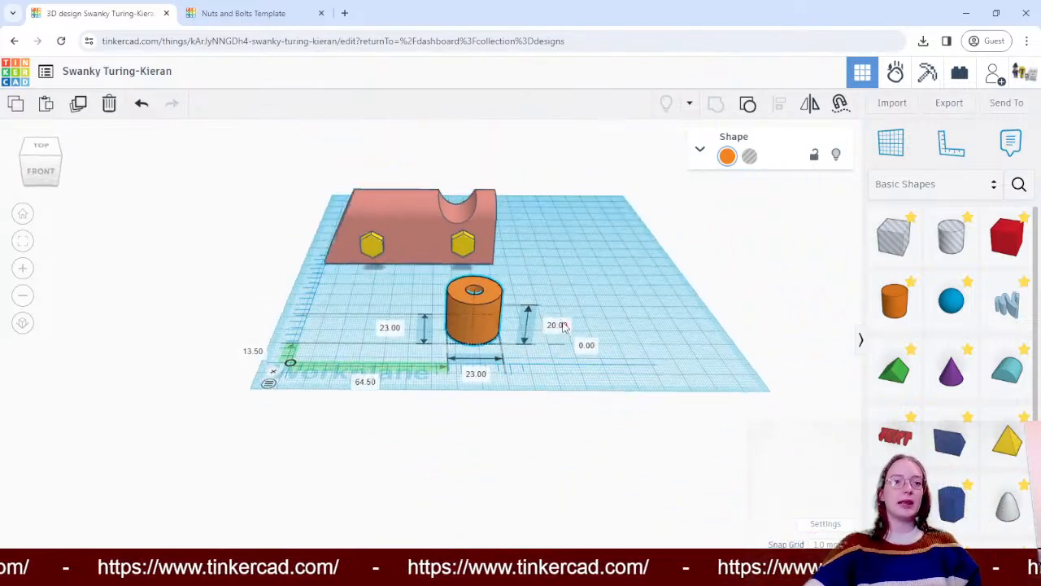
left_click(560, 327)
key("BackSpace")
type("1")
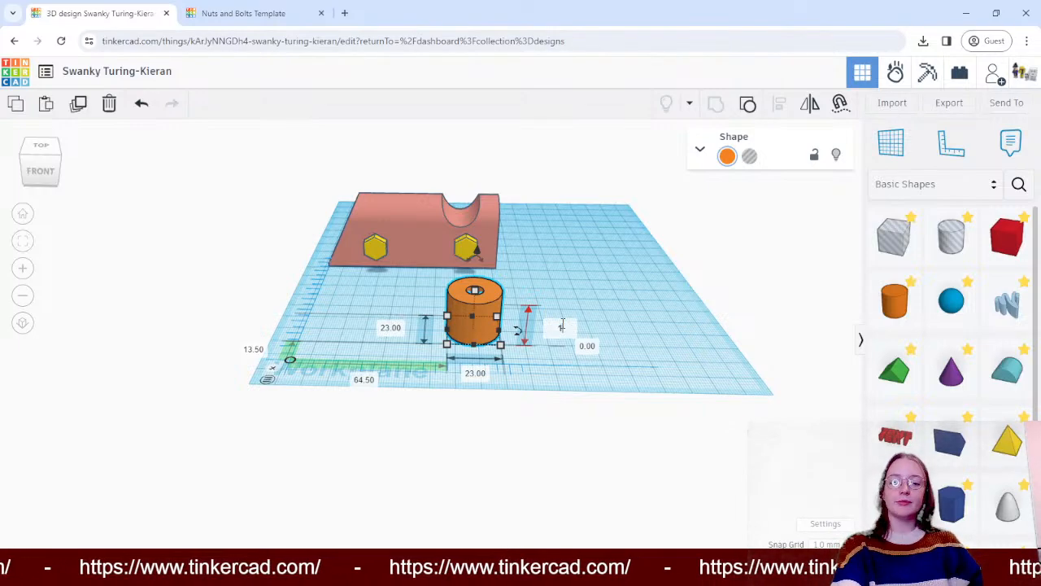
type("0")
key("Return")
- Set the bored cylinder's height to 5 mm to make a flat ring
left_click(599, 279)
right_click_drag(598, 279, 503, 322)
left_click(505, 324)
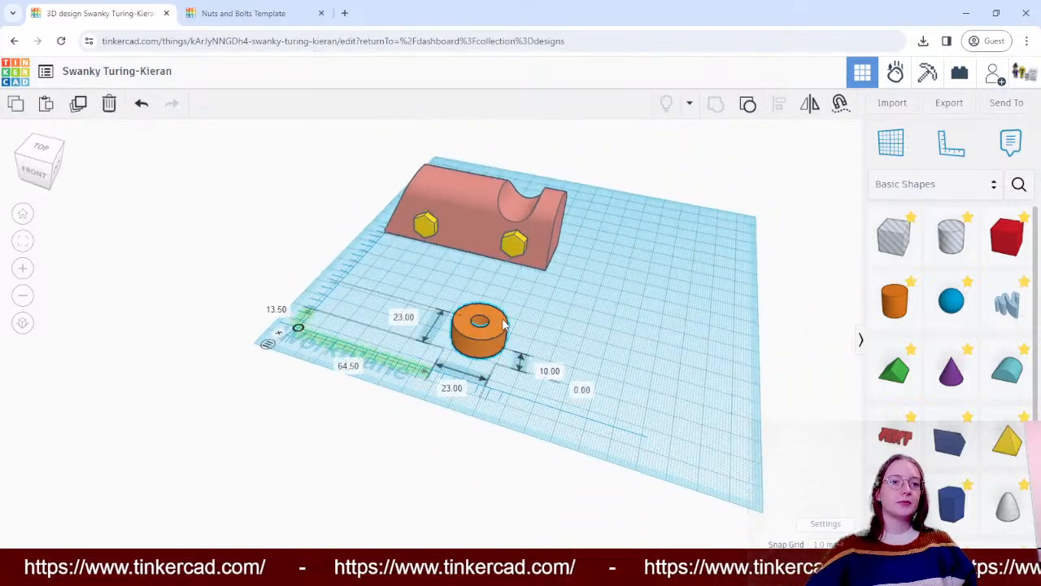
left_click(546, 371)
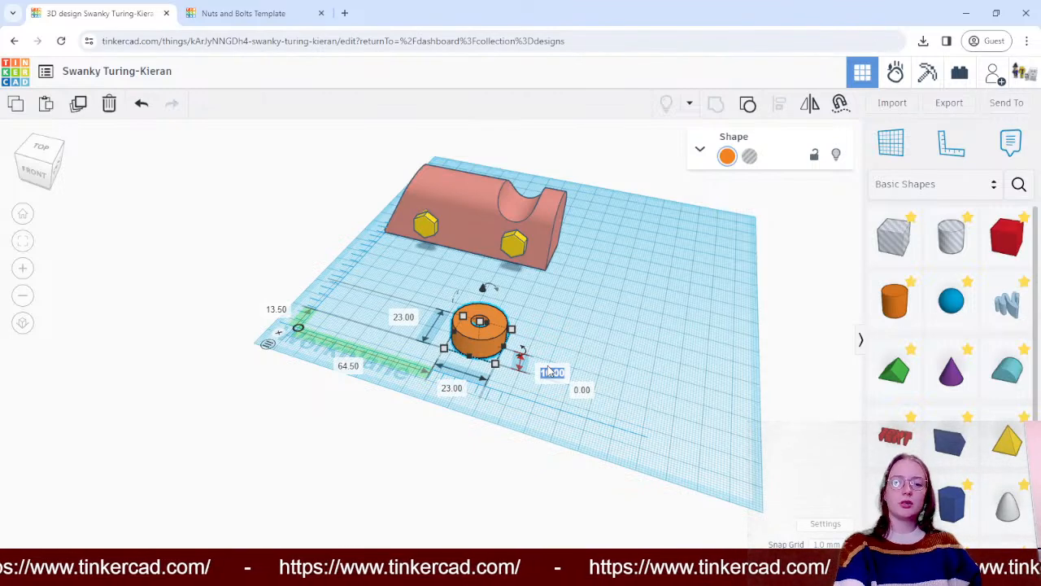
type("5")
key("Return")
left_click(613, 340)
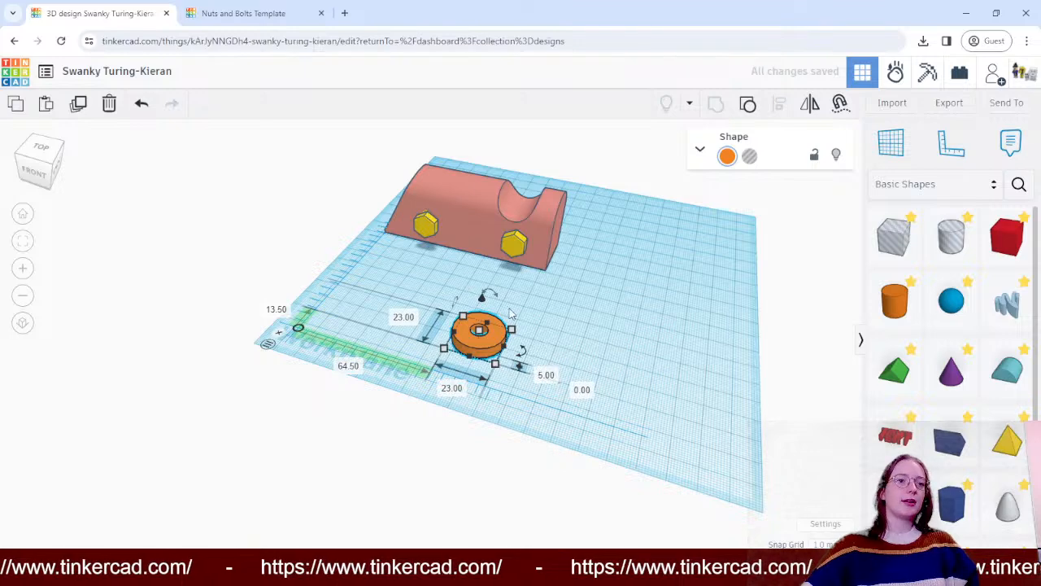
- Move the orange ring to the open area in front of the block and duplicate it for four separate rings
left_click_drag(495, 334, 604, 313)
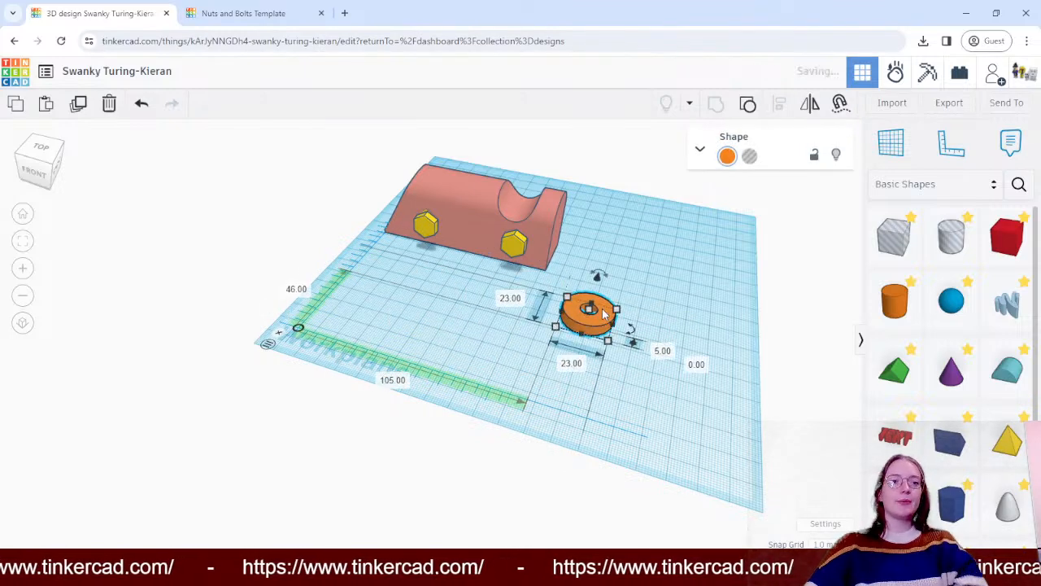
key("ctrl+c")
key("ctrl+v")
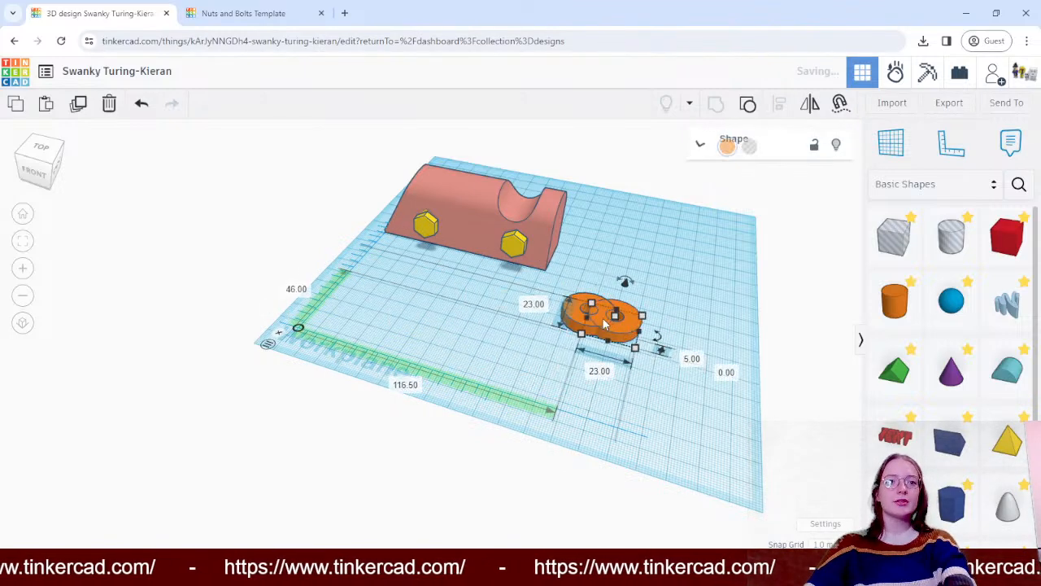
left_click_drag(635, 327, 651, 389)
key("ctrl+v")
key("ctrl+z")
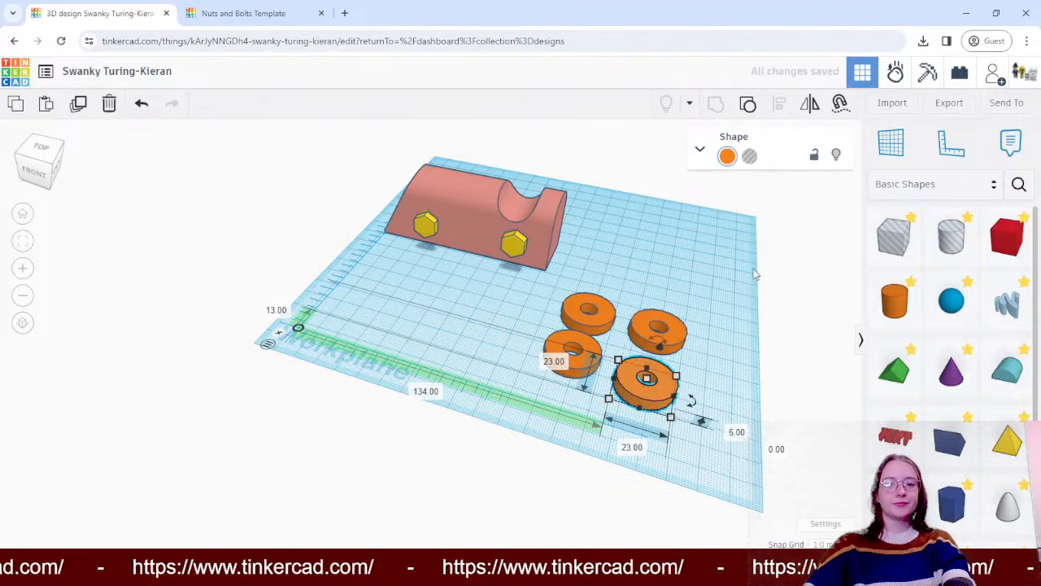
- Move one orange ring beside the block, close to the bolt farther from the notch
right_click_drag(705, 253, 660, 295)
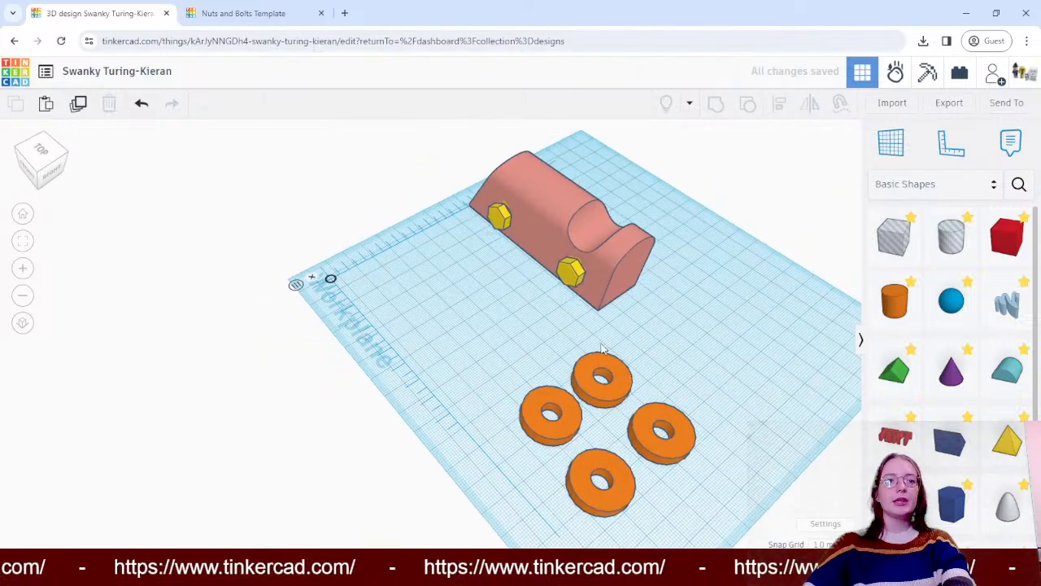
left_click_drag(602, 376, 505, 324)
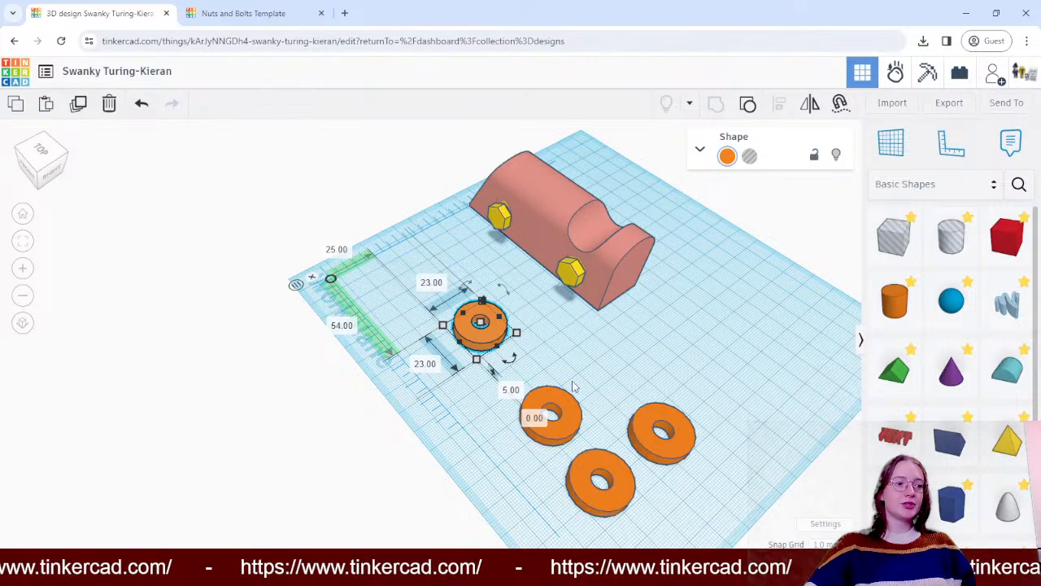
left_click_drag(494, 340, 461, 259)
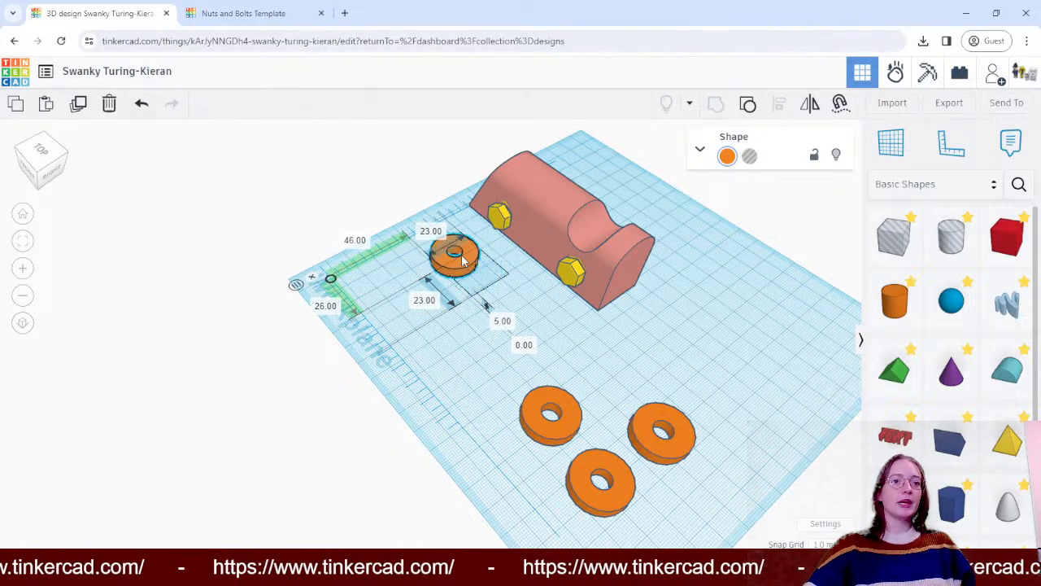
left_click(499, 216, "shift")
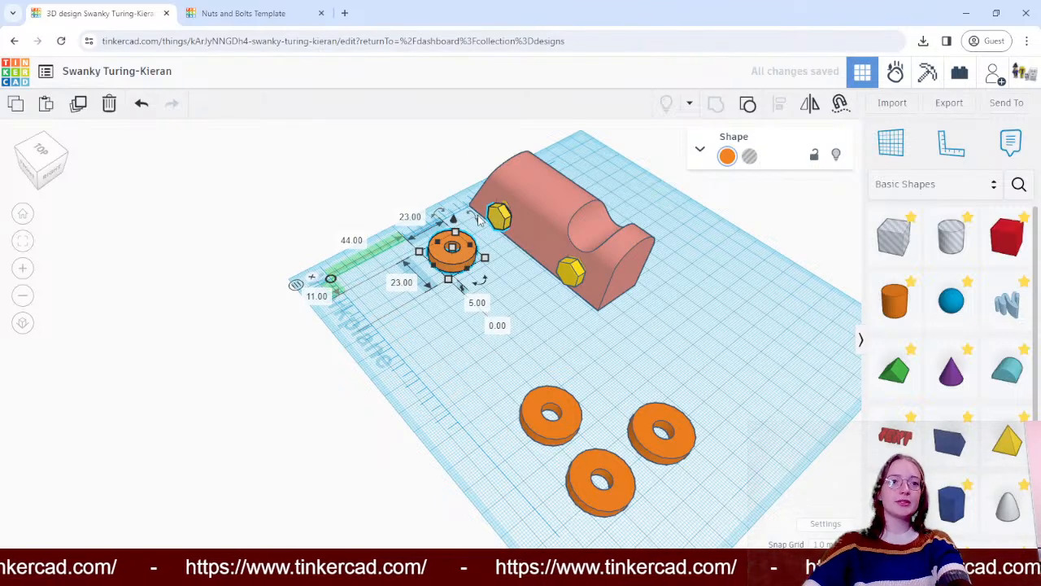
left_click(781, 111)
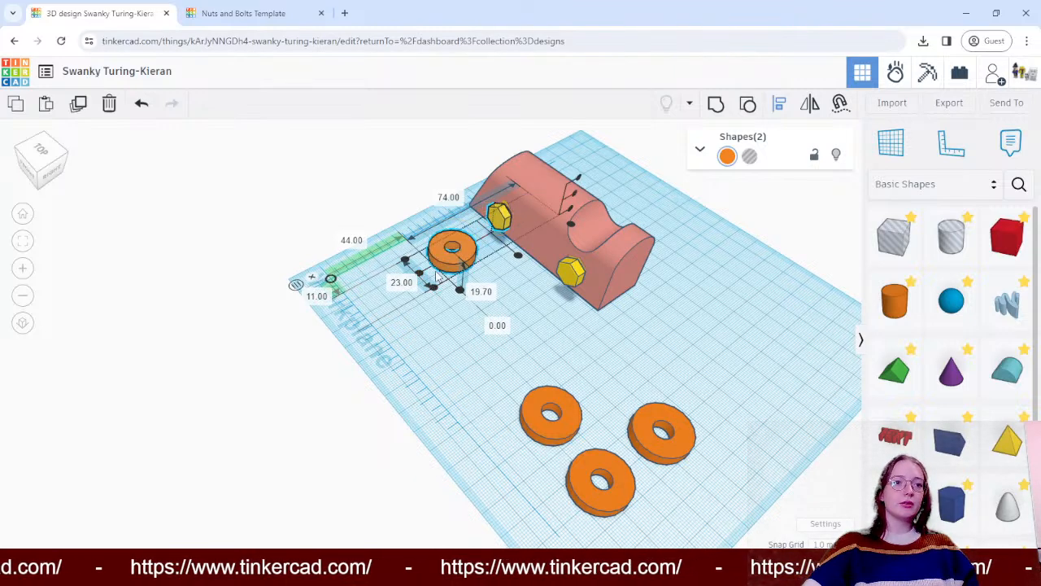
right_click_drag(487, 363, 463, 323)
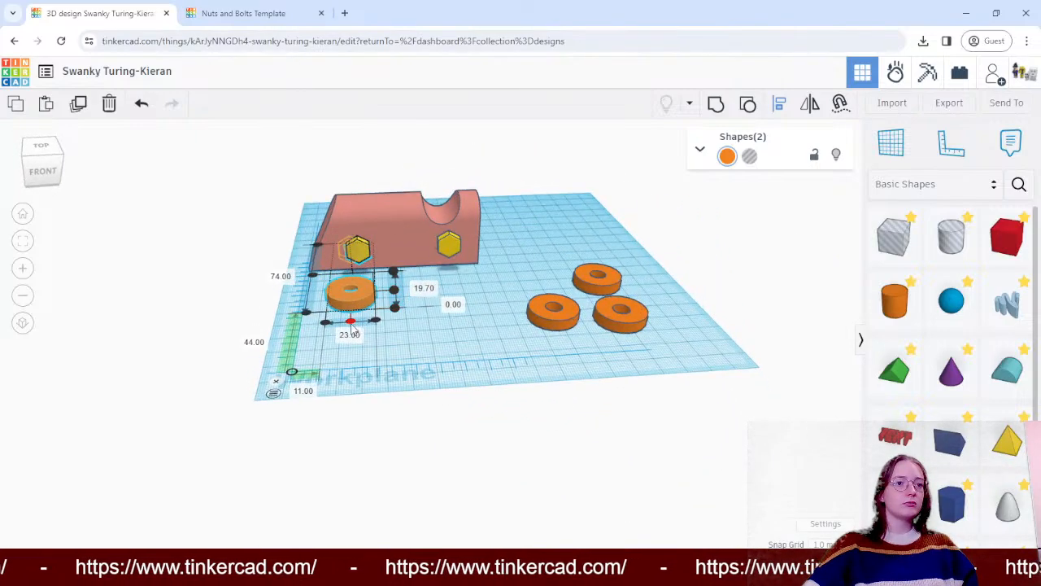
left_click(433, 335)
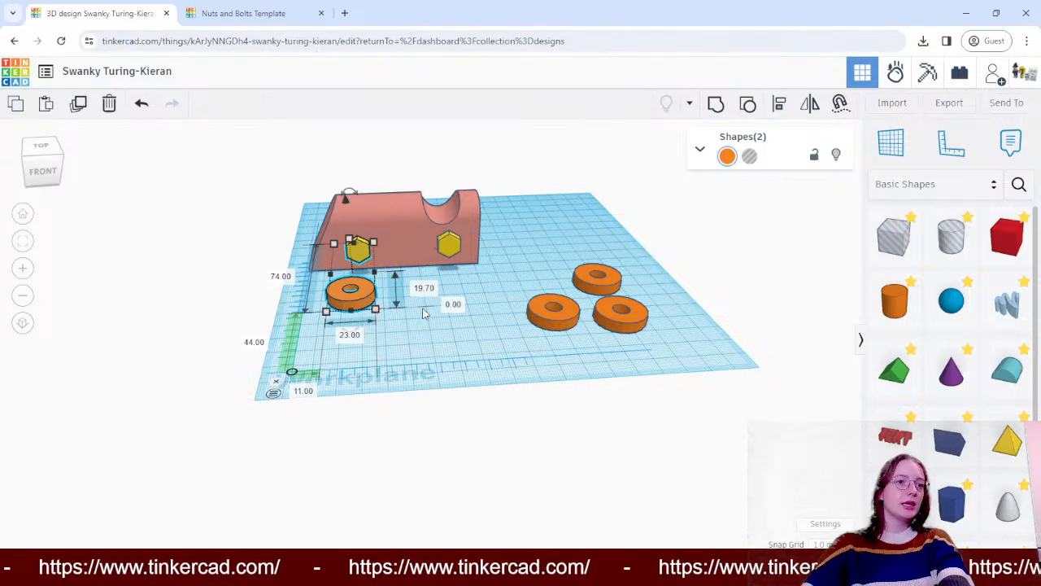
left_click(426, 314)
- Rotate the ring beside the block 90° so it stands upright, facing the bolt
right_click_drag(489, 284, 397, 324)
left_click(406, 257)
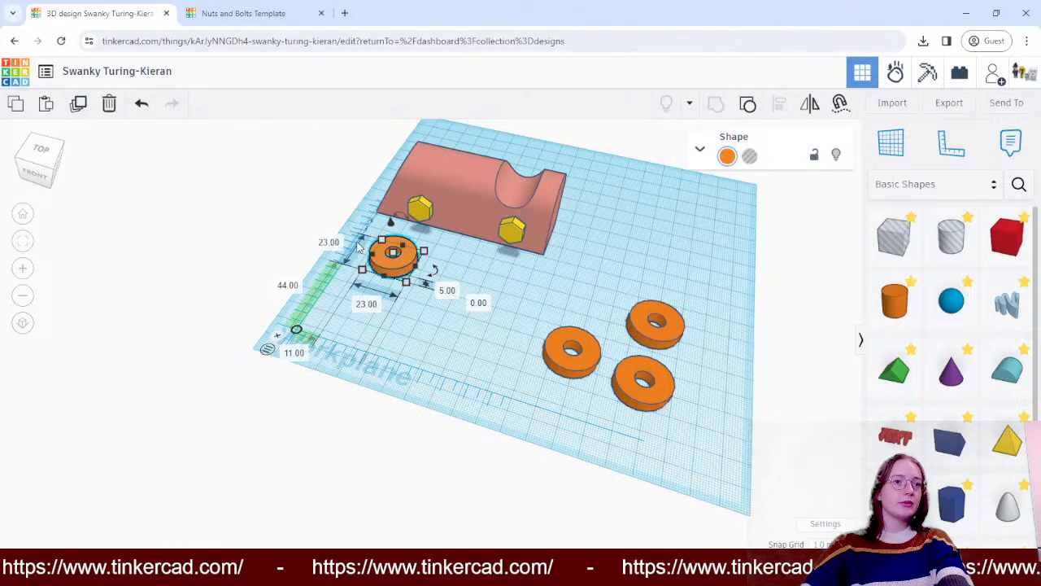
right_click_drag(484, 350, 433, 252)
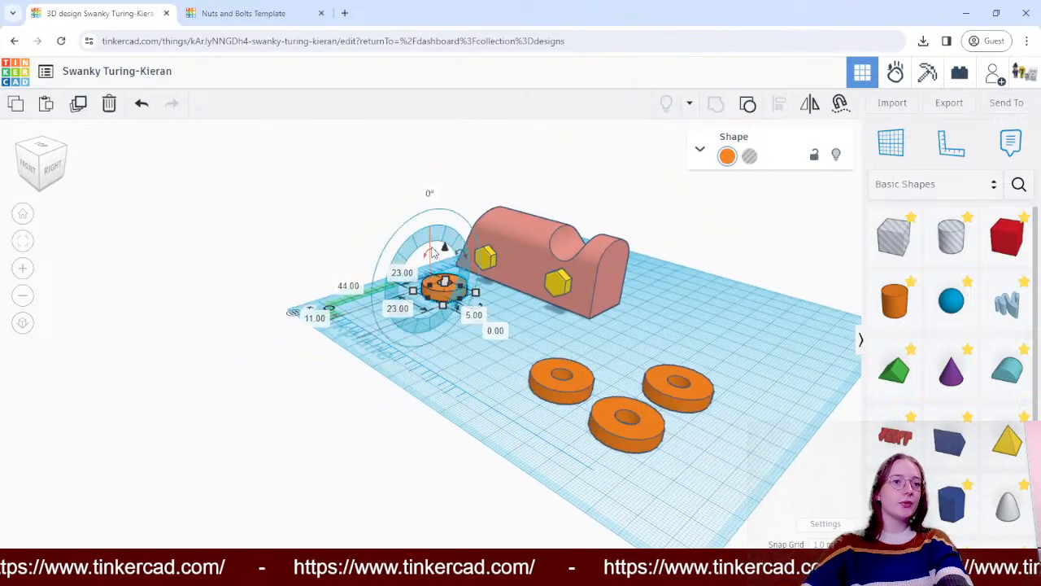
left_click_drag(401, 268, 385, 303)
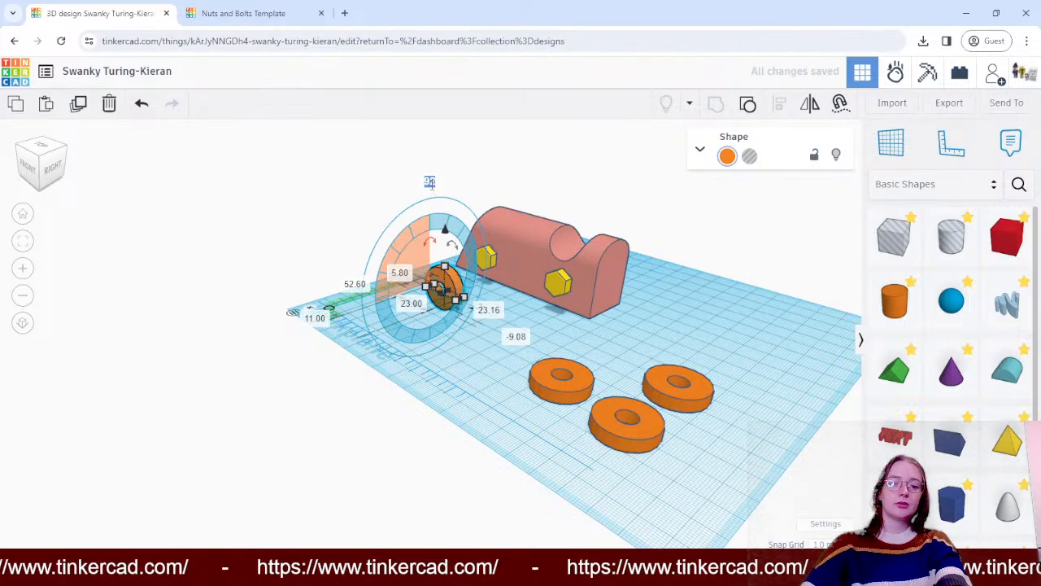
key("Return")
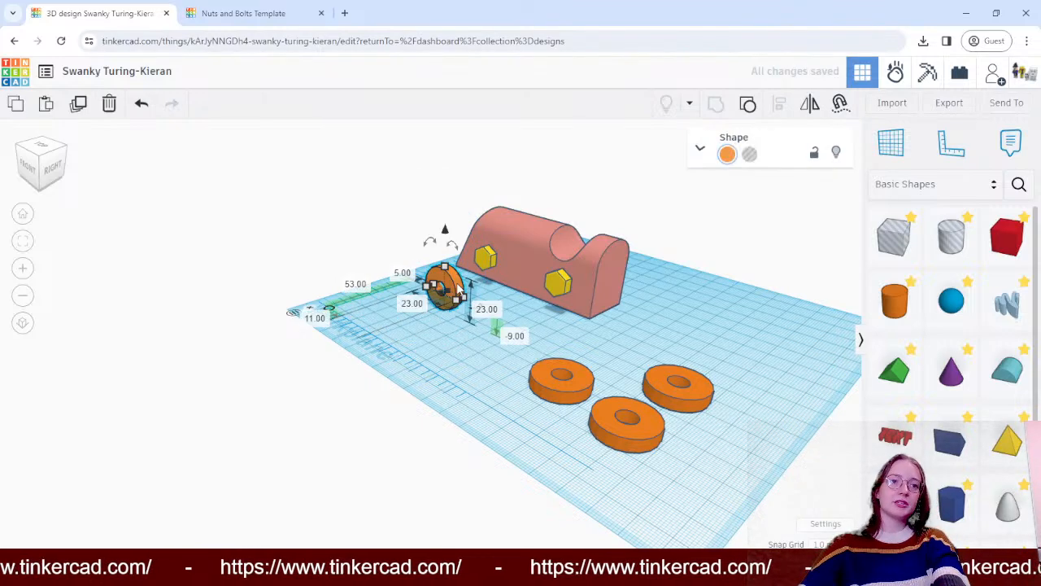
- Try to align the upright ring and the adjacent bolt on their depth and height centres, and undo both alignments
left_click(486, 257, "shift")
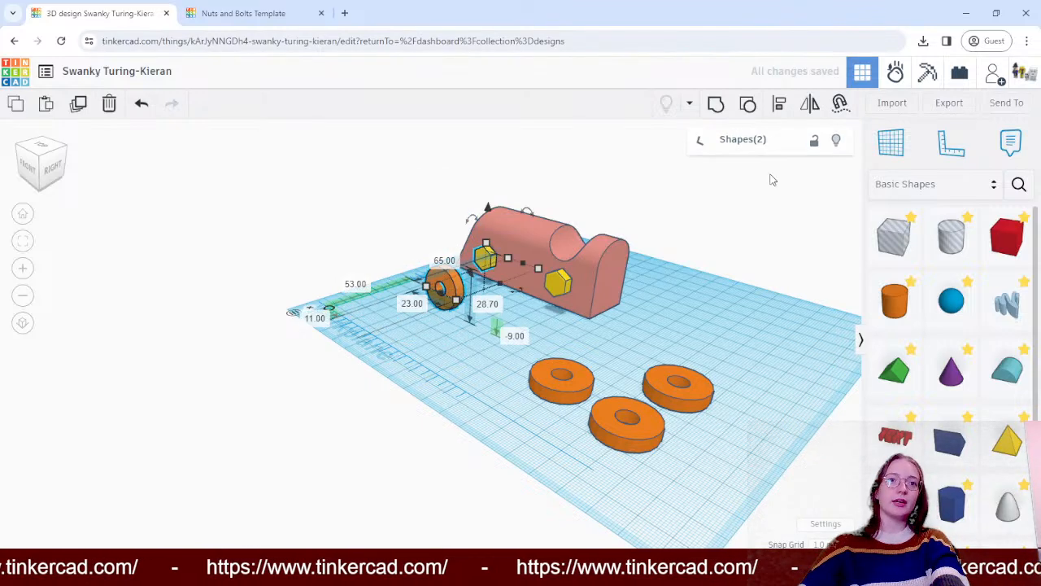
left_click(779, 106)
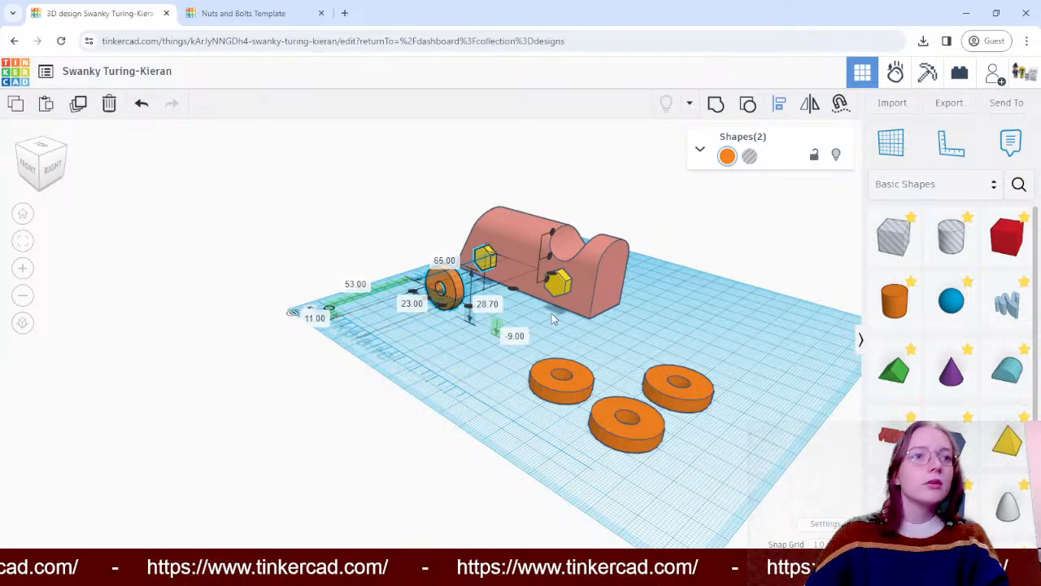
right_click_drag(553, 318, 407, 285)
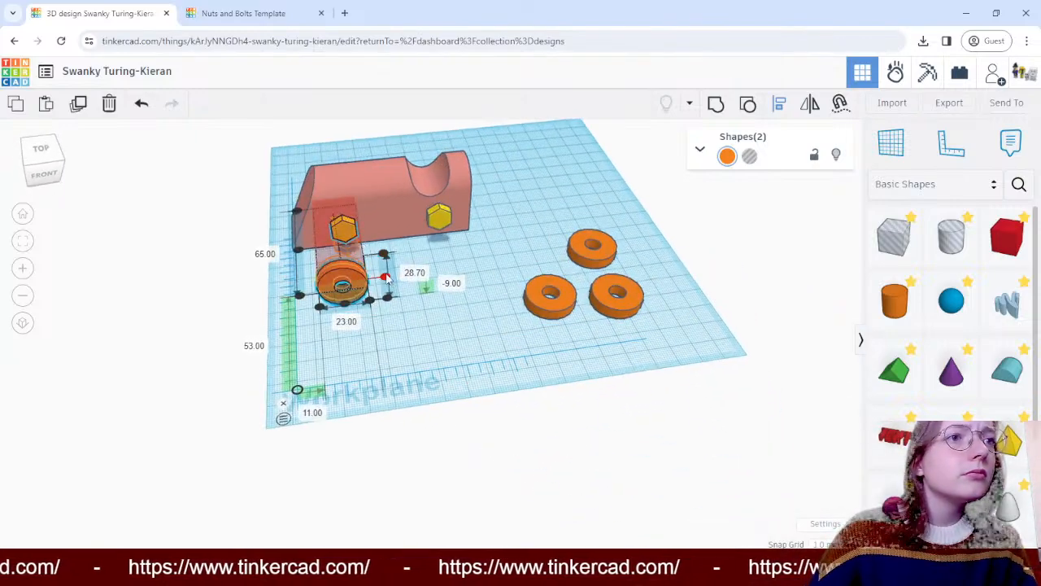
left_click(298, 251)
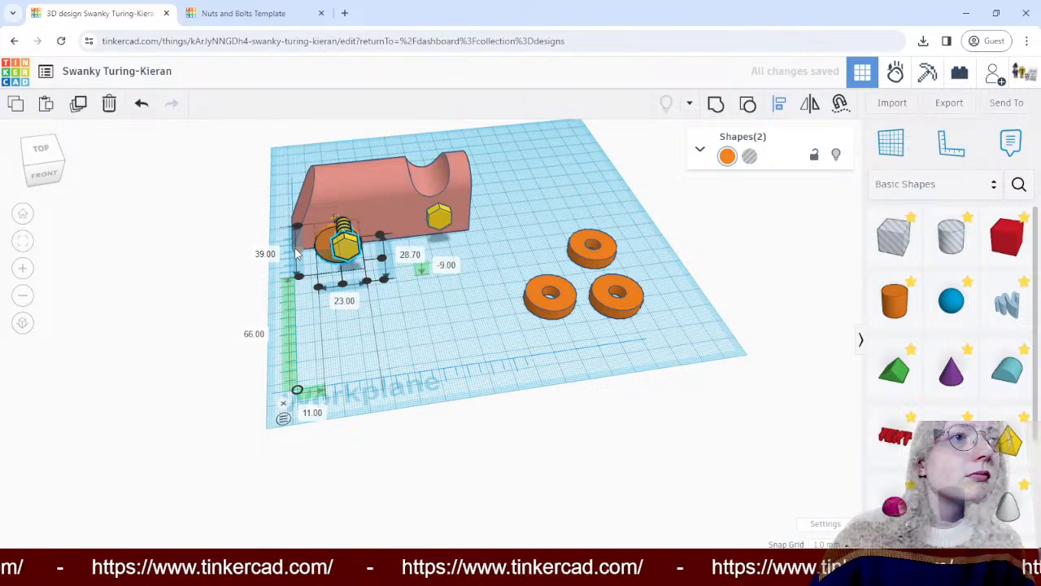
right_click_drag(298, 254, 361, 317)
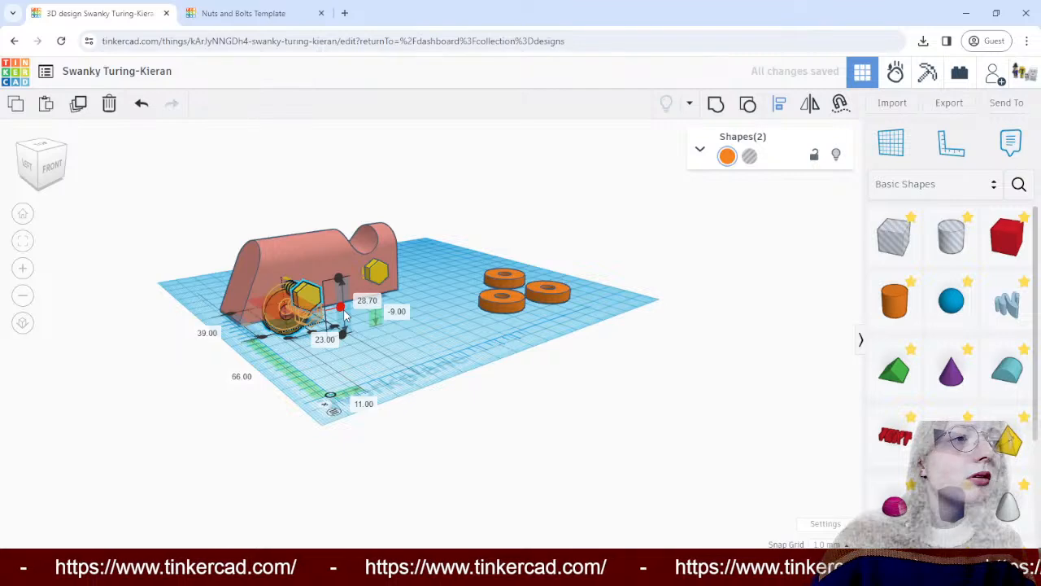
left_click(342, 310)
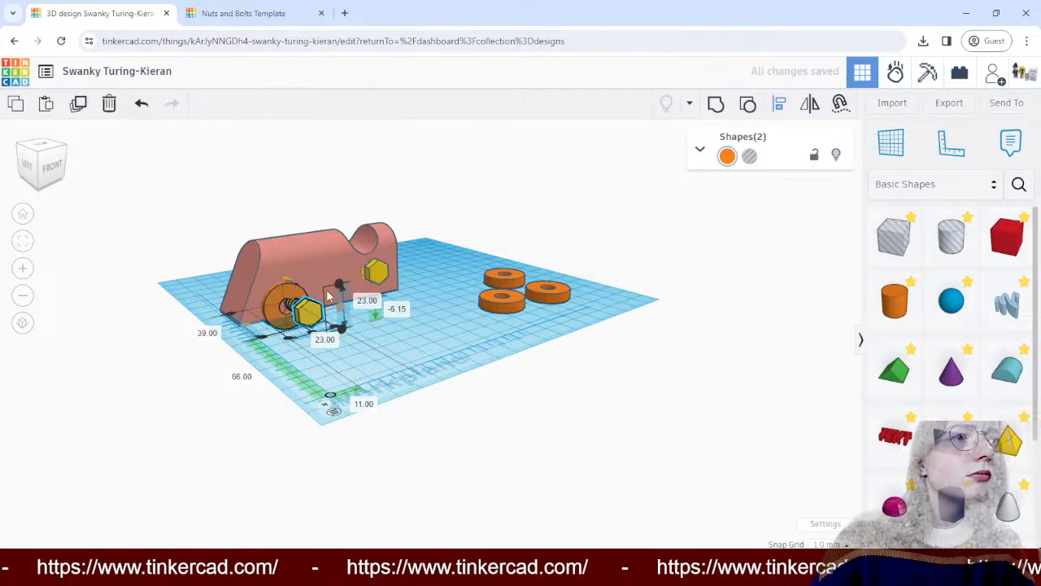
right_click_drag(366, 389, 430, 370)
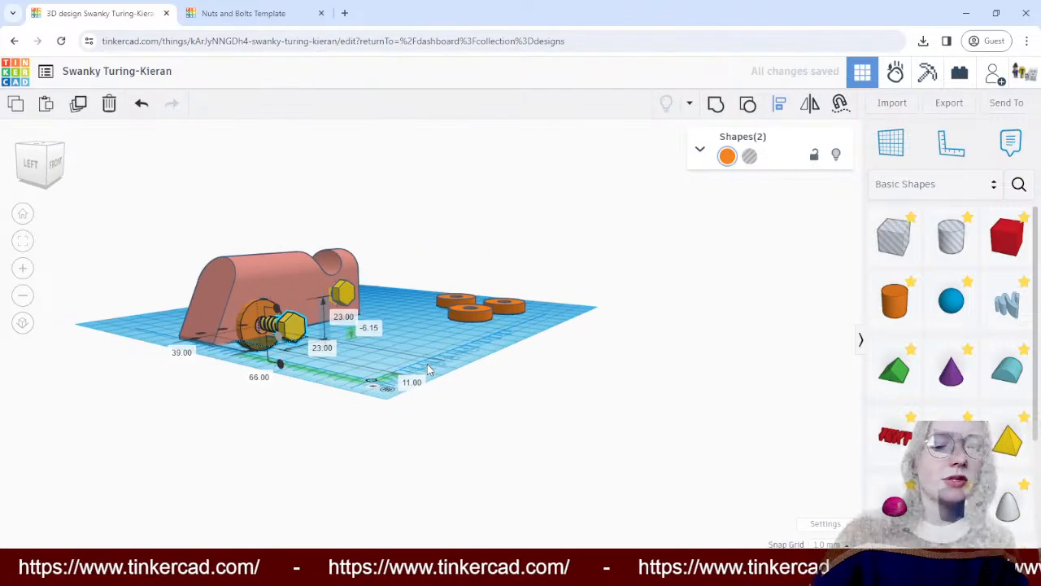
key("ctrl+z")
key("ctrl+z")
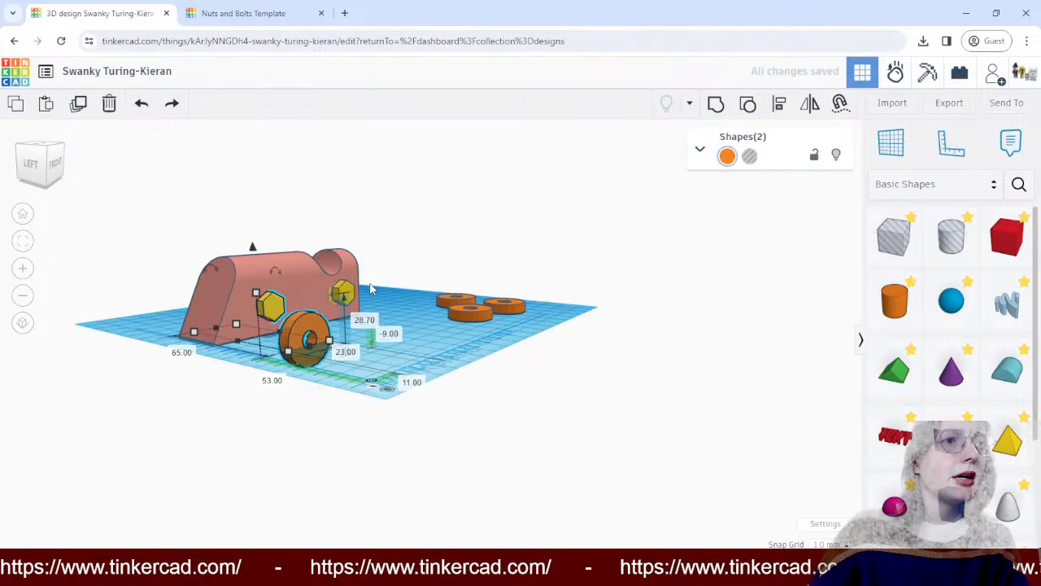
- Fit the upright ring against the block around the adjacent bolt, raising it to the bolt's height, and lengthen the bolt outward to 45 mm
right_click_drag(371, 288, 312, 351)
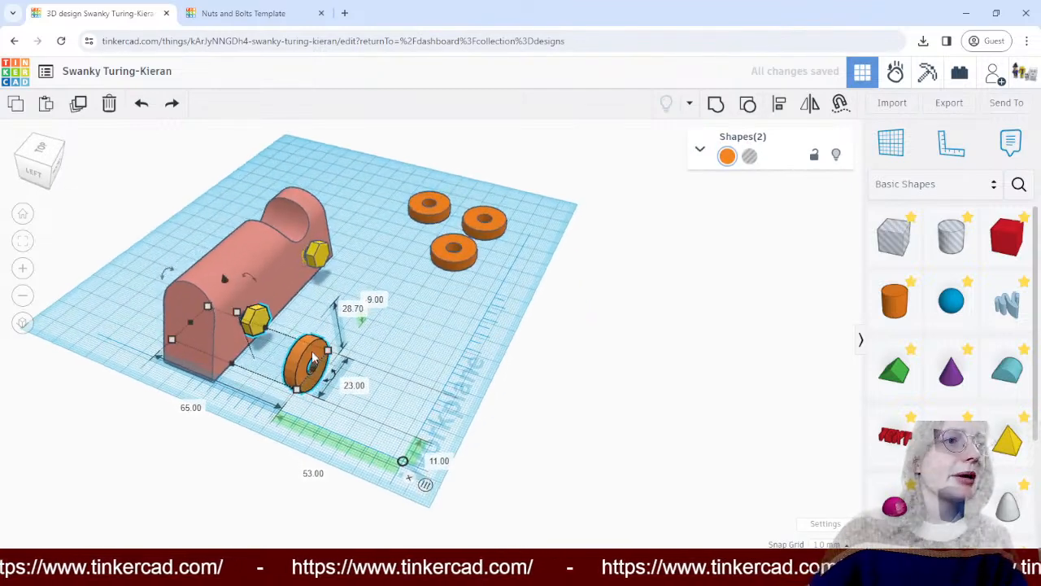
left_click_drag(311, 353, 256, 323)
key("ctrl+z")
left_click(388, 338)
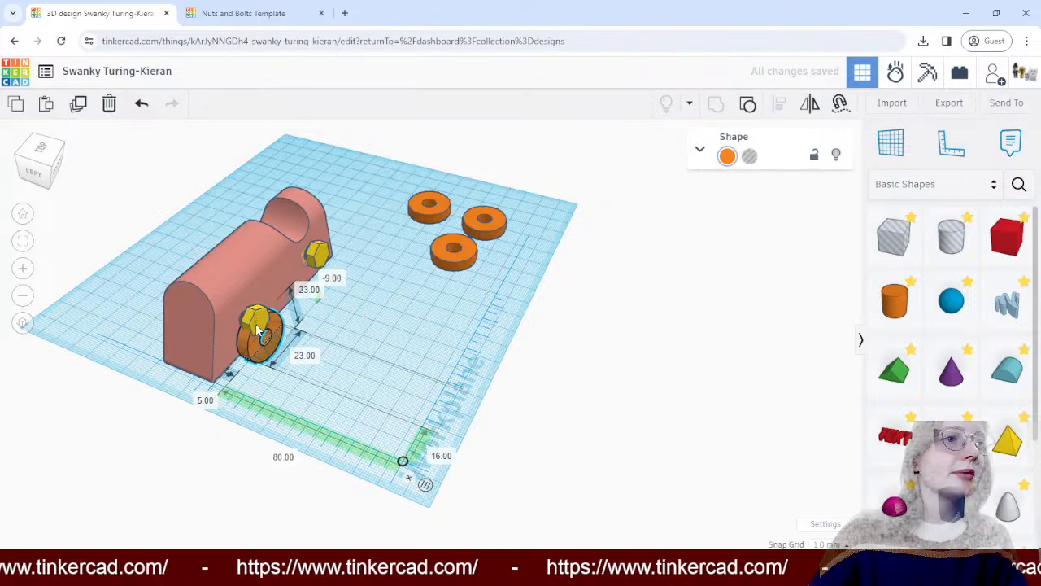
left_click_drag(242, 282, 243, 261)
left_click_drag(262, 318, 263, 323)
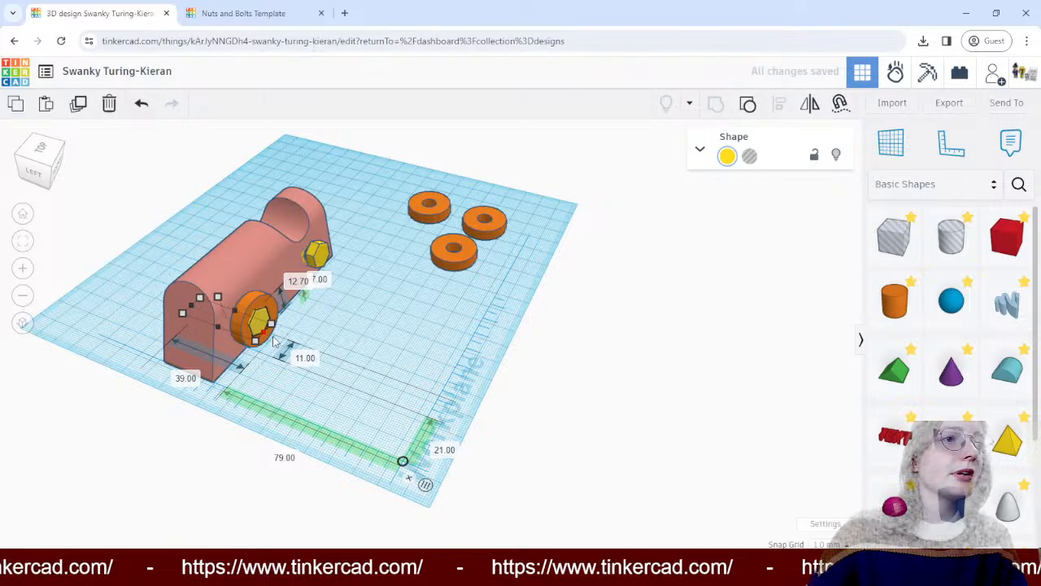
- Lengthen the bolt nearer the notch at both ends to 61 mm so it protrudes from both sides of the block
left_click(320, 257)
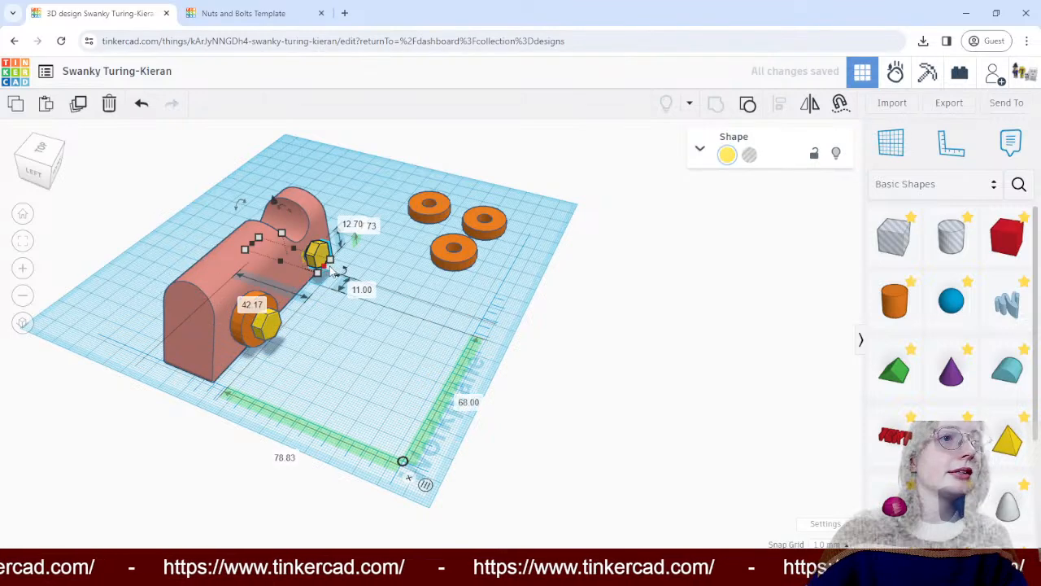
left_click_drag(323, 271, 335, 275)
left_click_drag(253, 244, 235, 238)
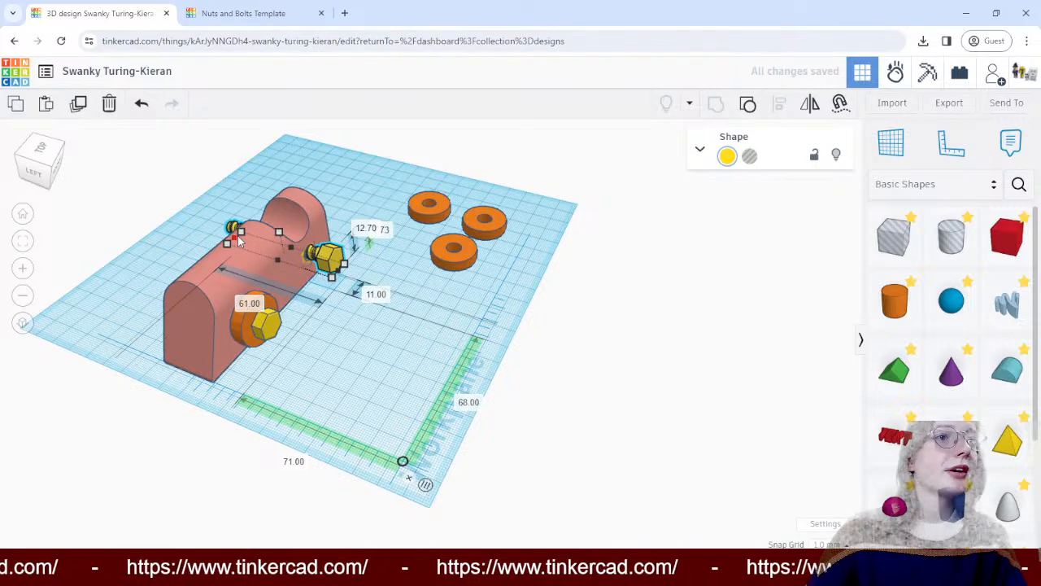
- Extend the ringed bolt out of the block's opposite side to a total length of 55 mm
left_click(268, 327)
left_click(237, 335)
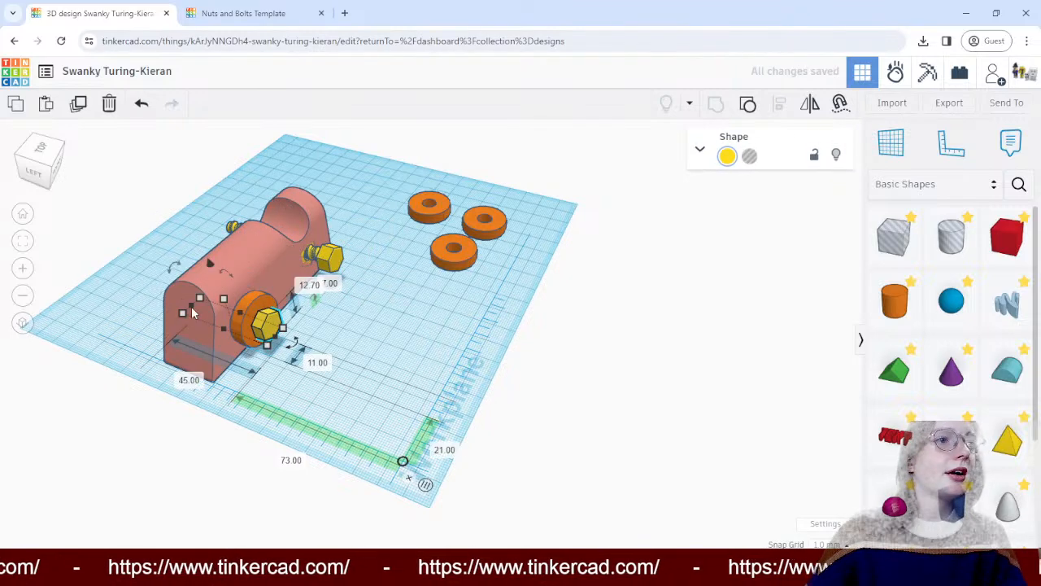
left_click_drag(192, 307, 173, 286)
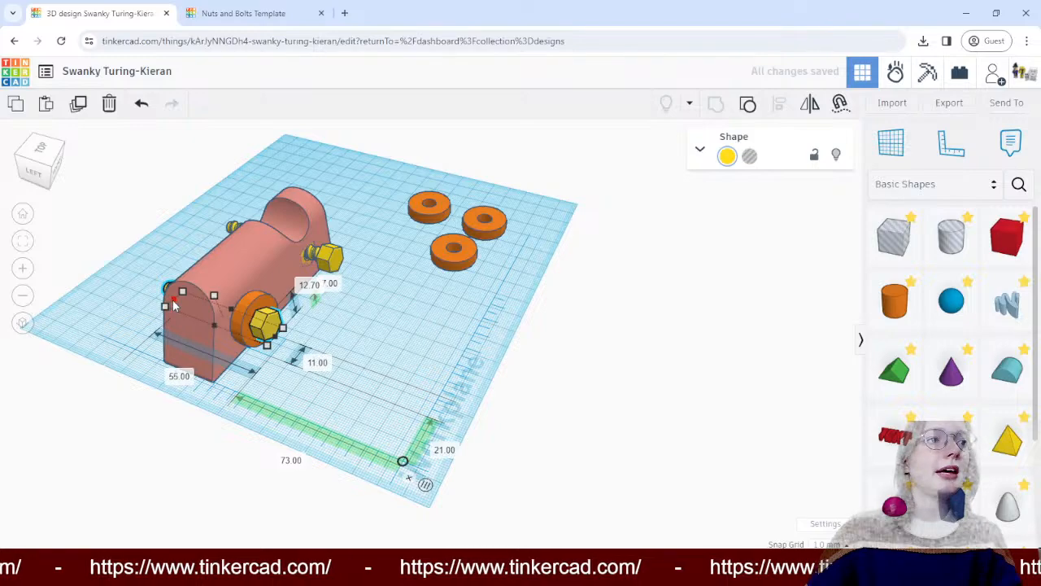
- Stand a second ring upright and fit it against the block around the bolt nearer the notch, raising it to the bolt's height
right_click_drag(400, 343, 310, 320)
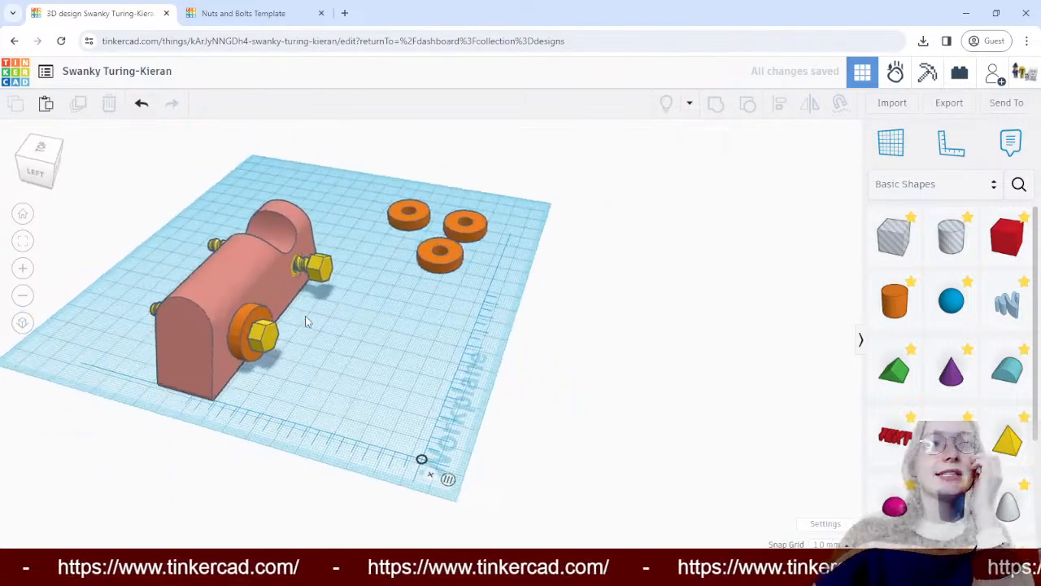
left_click(257, 320)
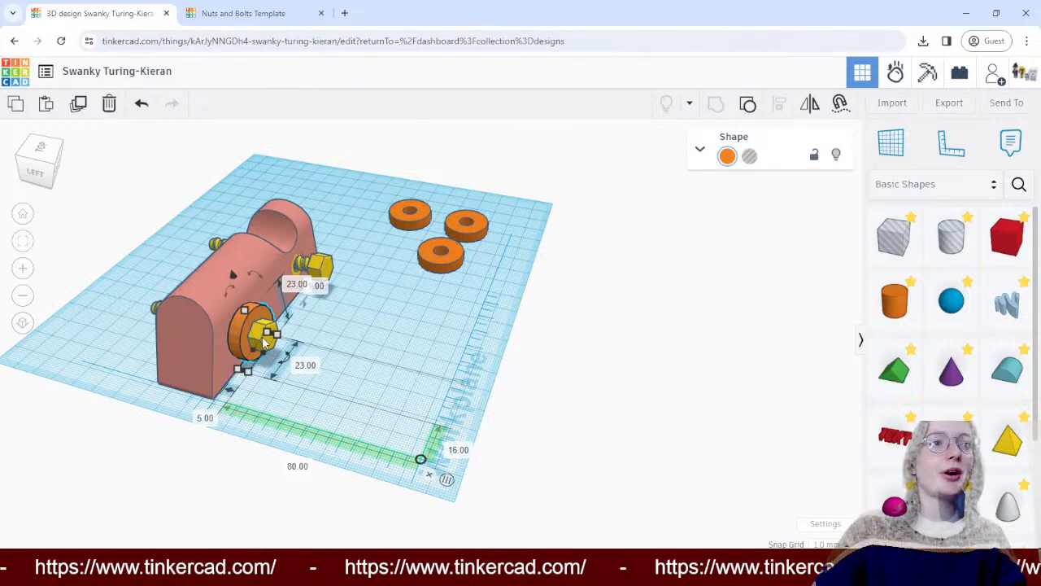
left_click(415, 300)
left_click_drag(440, 258, 362, 303)
left_click_drag(372, 253, 418, 286)
left_click_drag(370, 290, 309, 282)
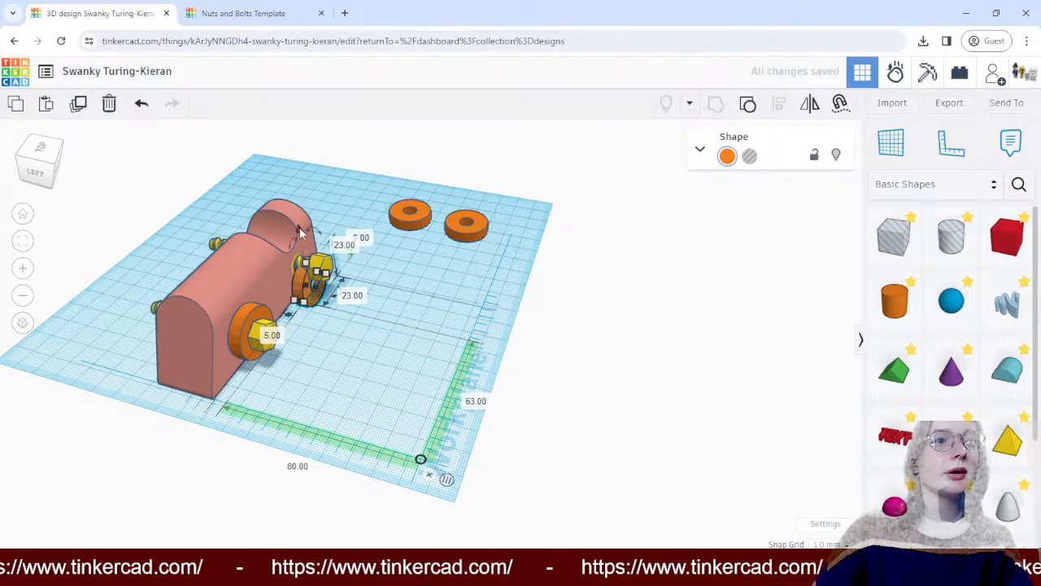
left_click_drag(299, 220, 296, 207)
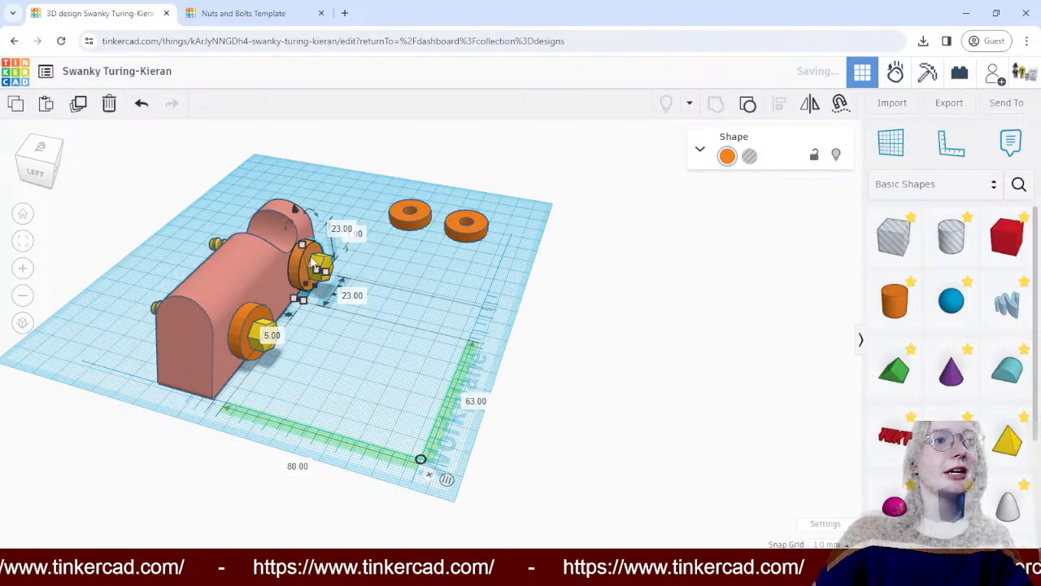
left_click_drag(298, 271, 296, 273)
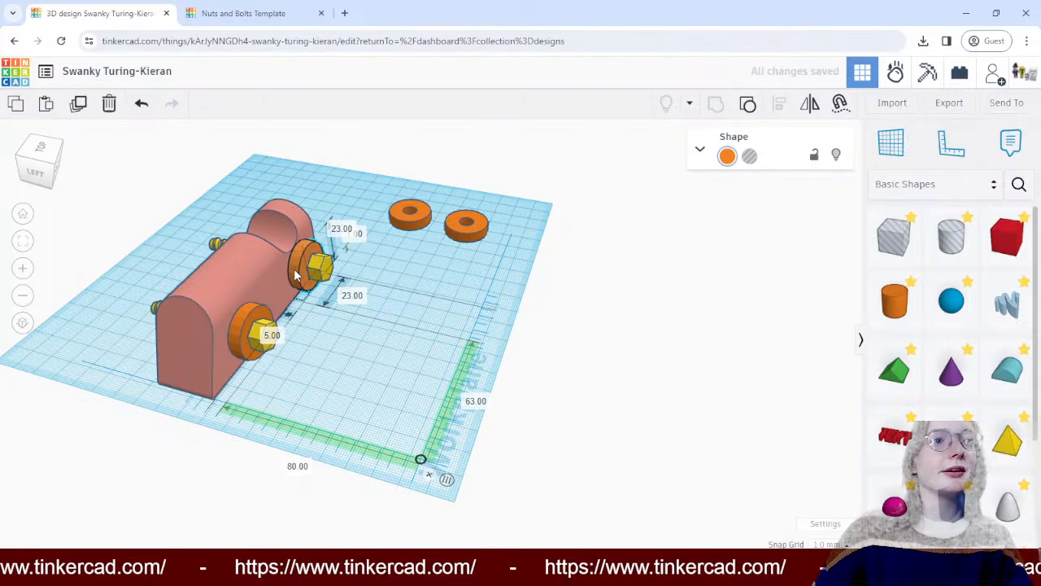
- Move a third ring to the block's opposite side, near the protruding bolt ends, and rotate it 90° so it stands upright
left_click_drag(411, 220, 157, 273)
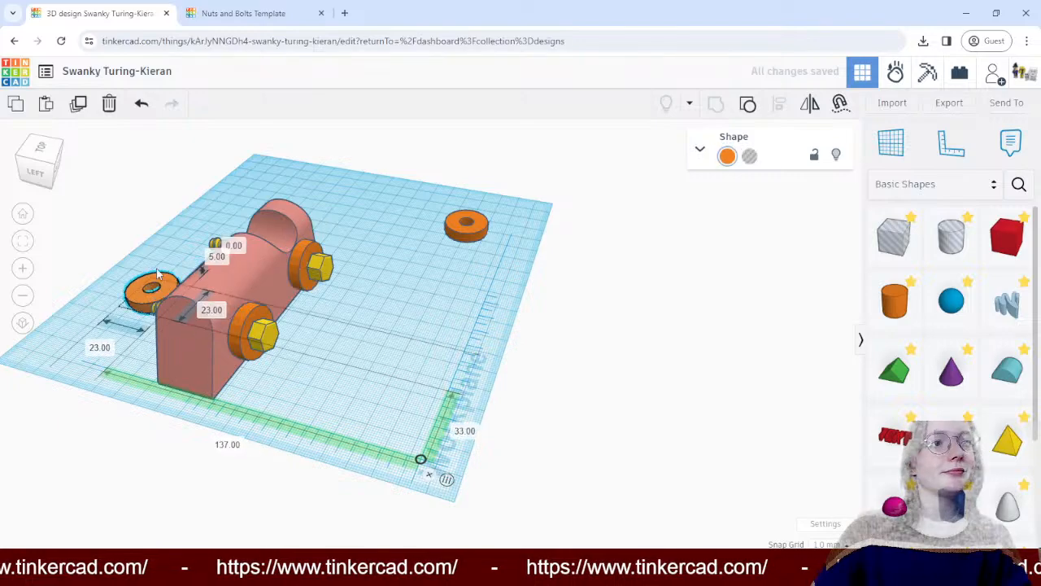
right_click_drag(157, 273, 395, 286)
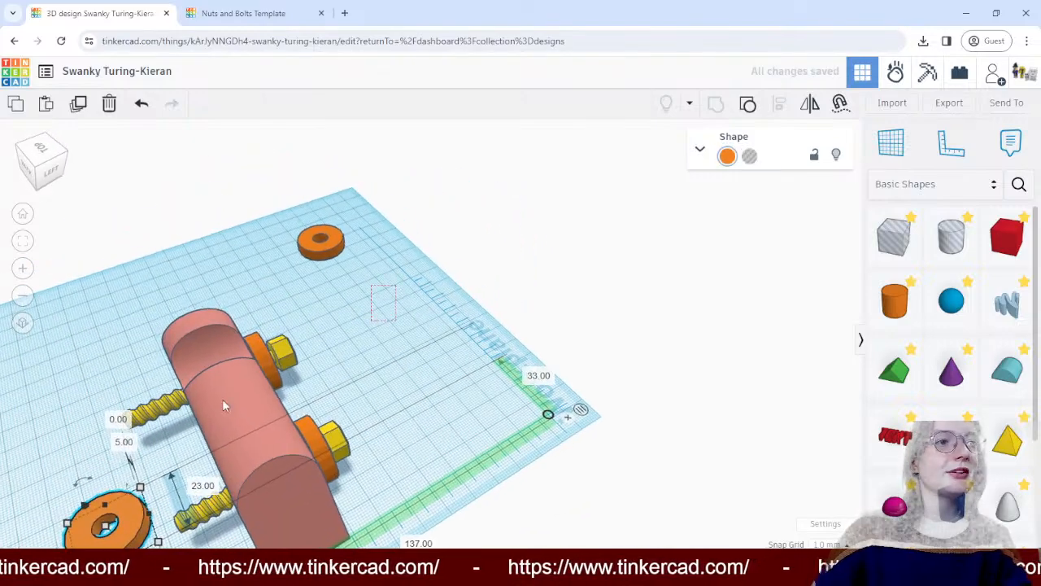
right_click_drag(105, 509, 151, 468)
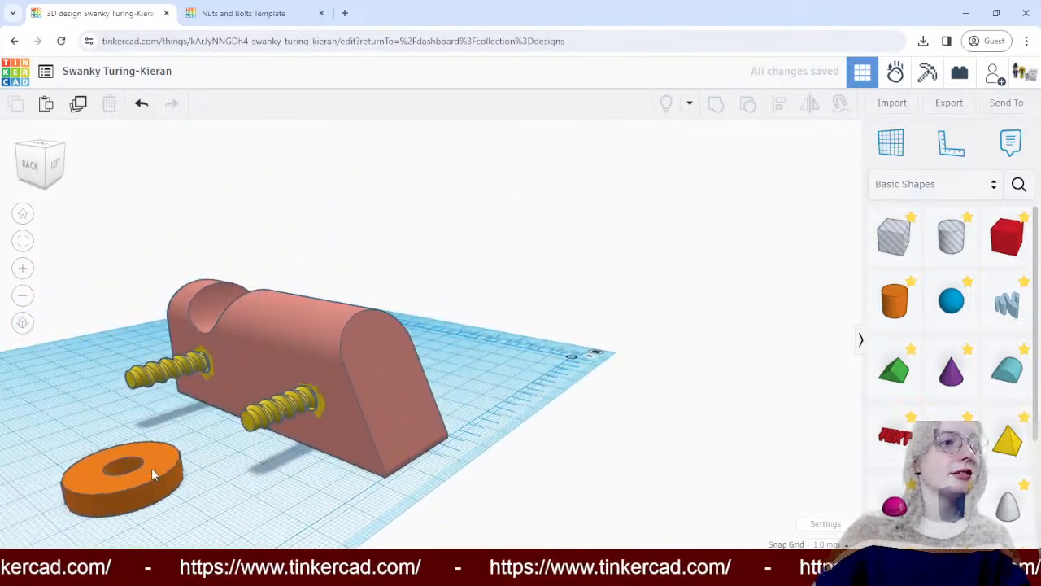
left_click(151, 468)
left_click_drag(157, 468, 179, 420)
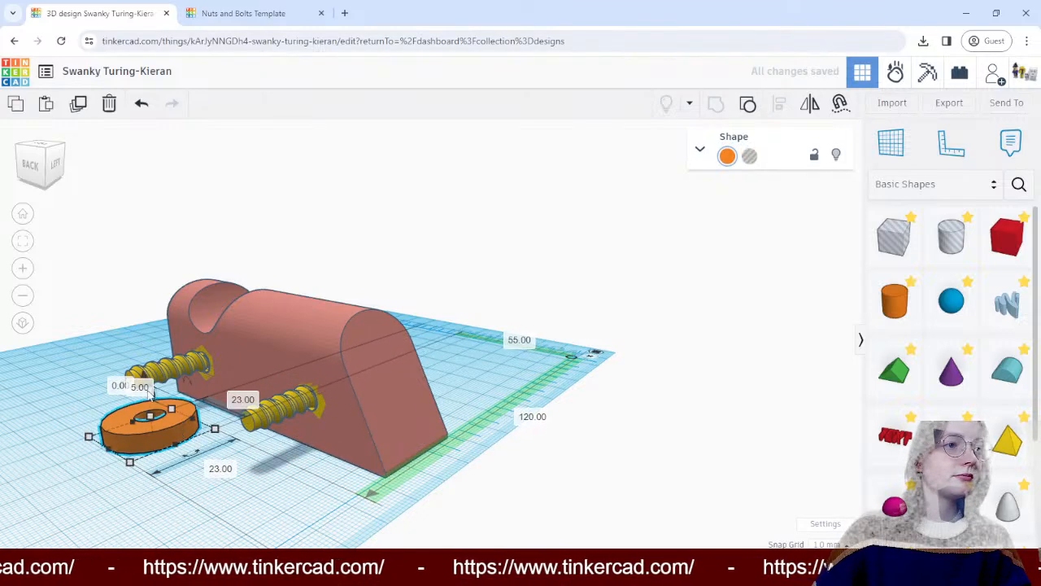
right_click_drag(216, 472, 134, 460)
left_click_drag(101, 423, 112, 383)
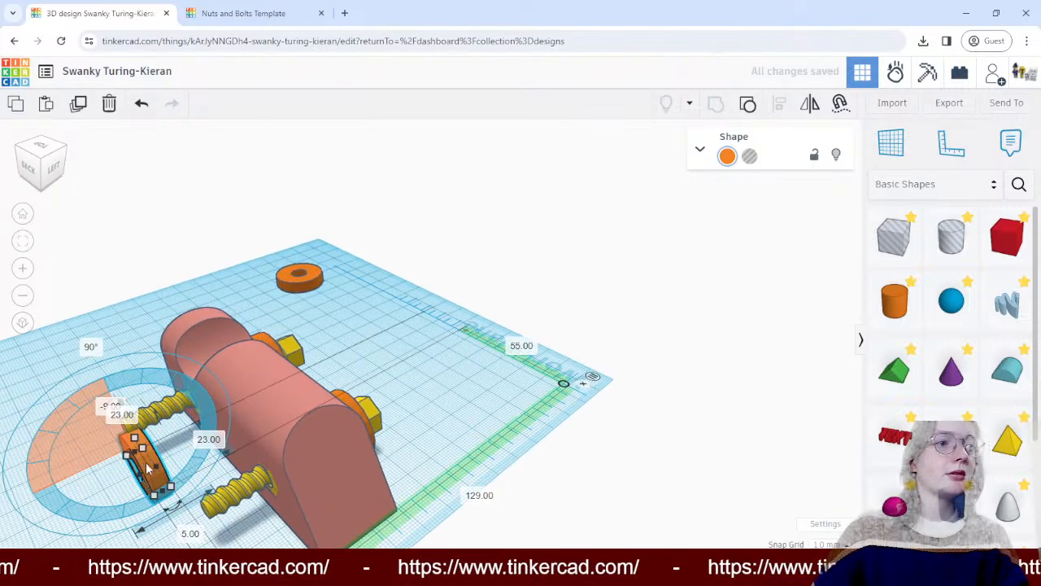
- Fit the third ring against the block around the bolt nearer the notch, raising it to 2 mm above the workplane
left_click_drag(148, 462, 189, 422)
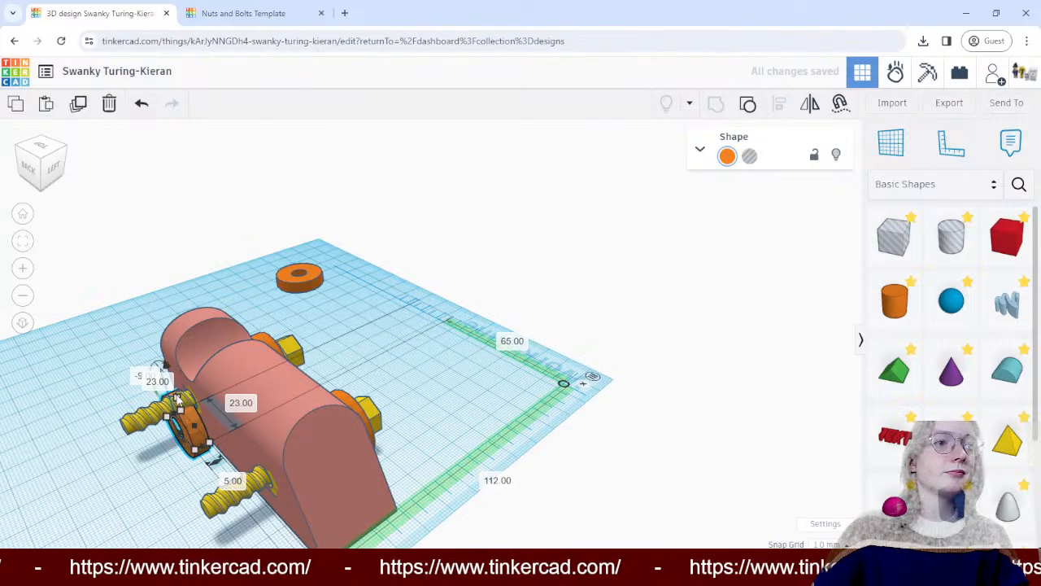
right_click_drag(94, 386, 204, 341)
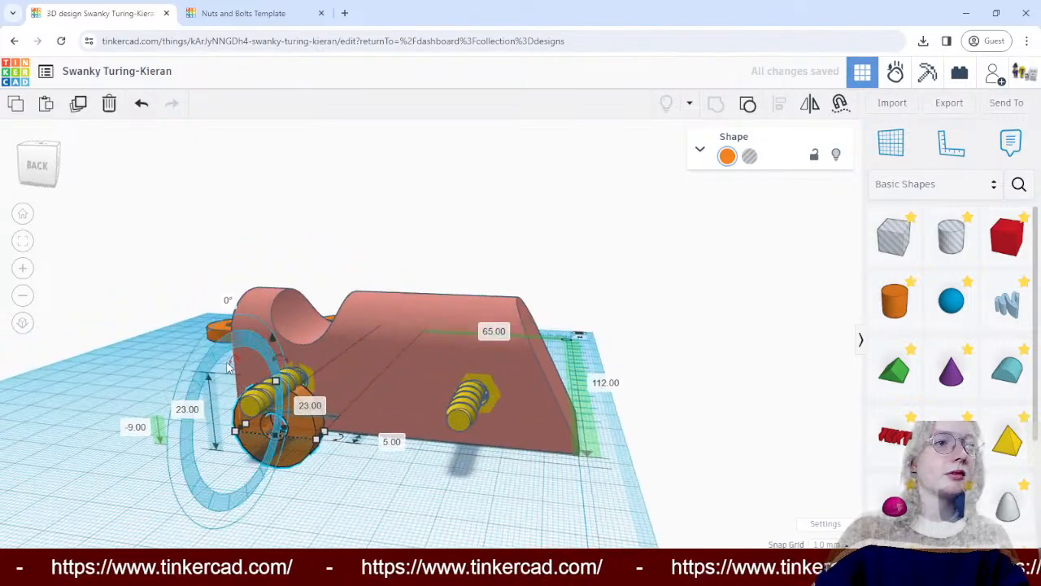
left_click_drag(273, 335, 281, 291)
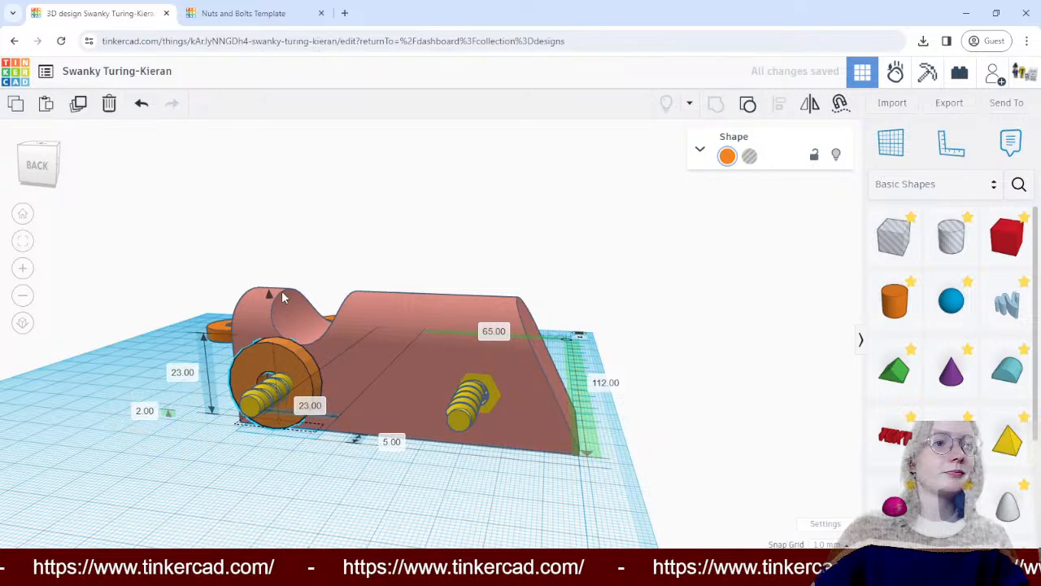
left_click_drag(264, 354, 276, 349)
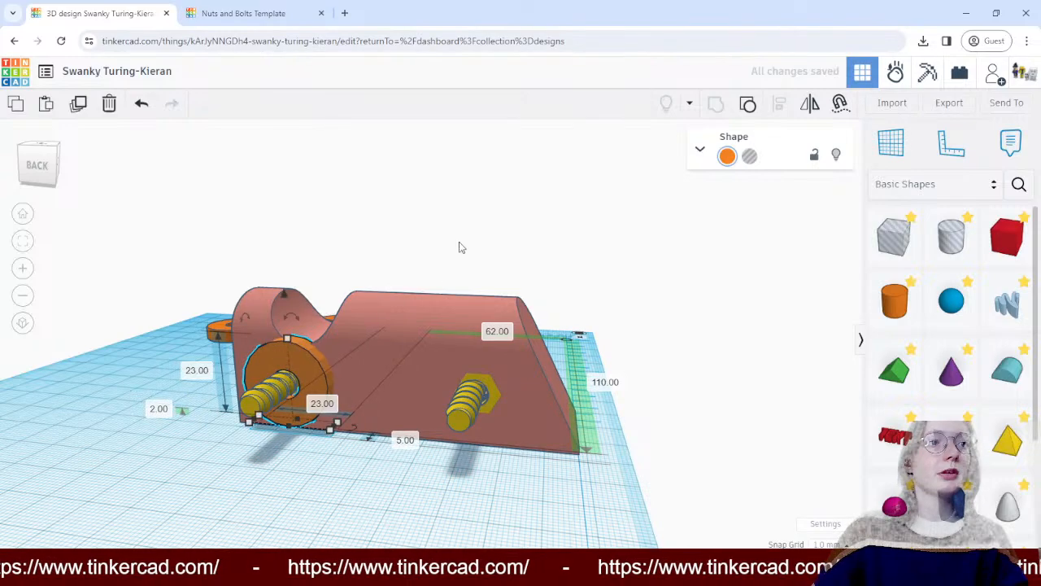
left_click_drag(459, 240, 396, 246)
right_click_drag(396, 246, 197, 422)
left_click(177, 437)
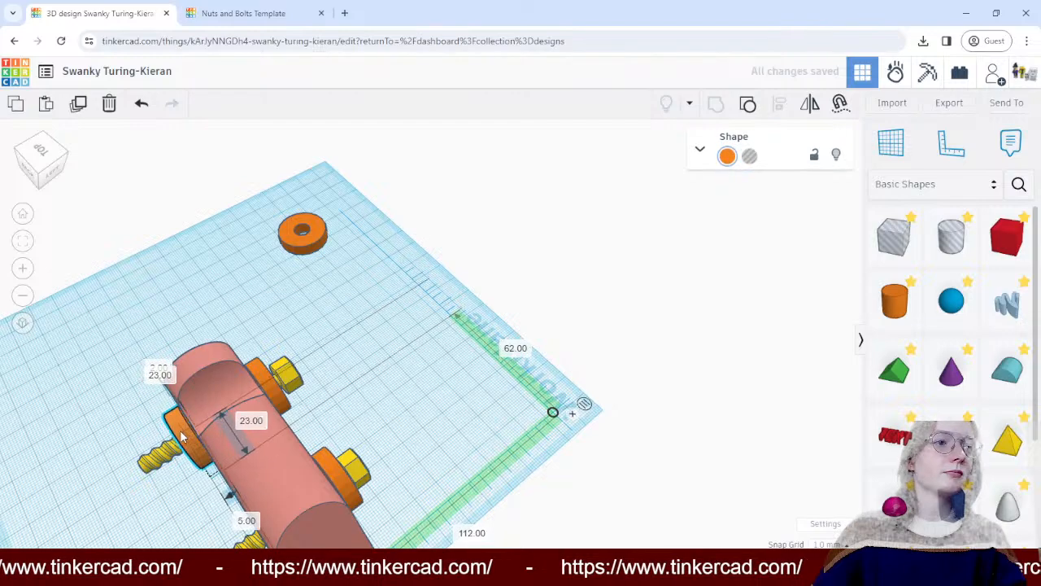
- Bring the last ring upright to the threaded end of the remaining bolt, and undo its accidental resize
left_click_drag(324, 233, 422, 456)
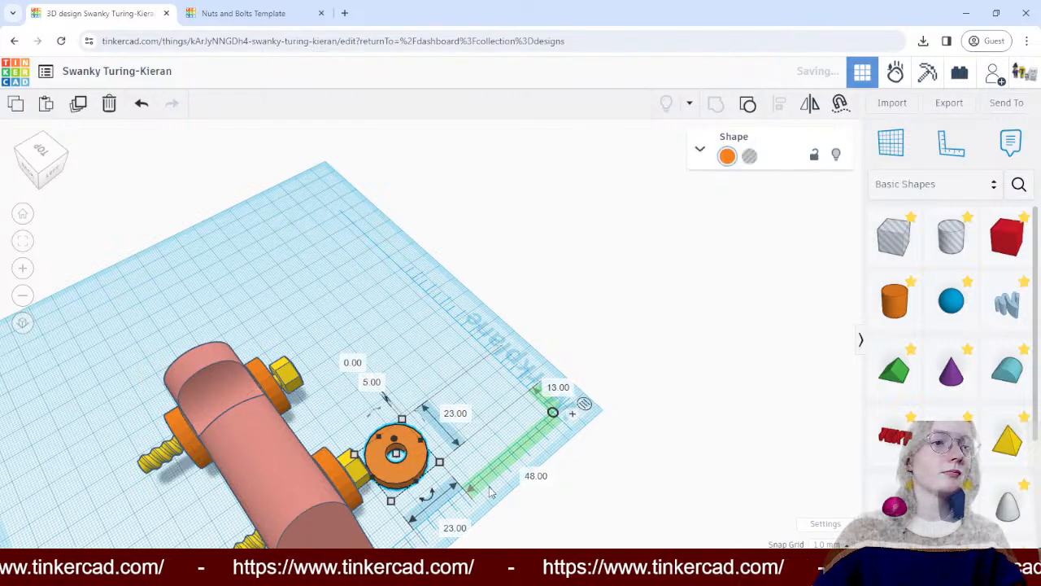
right_click_drag(421, 456, 375, 391)
left_click_drag(374, 390, 152, 389)
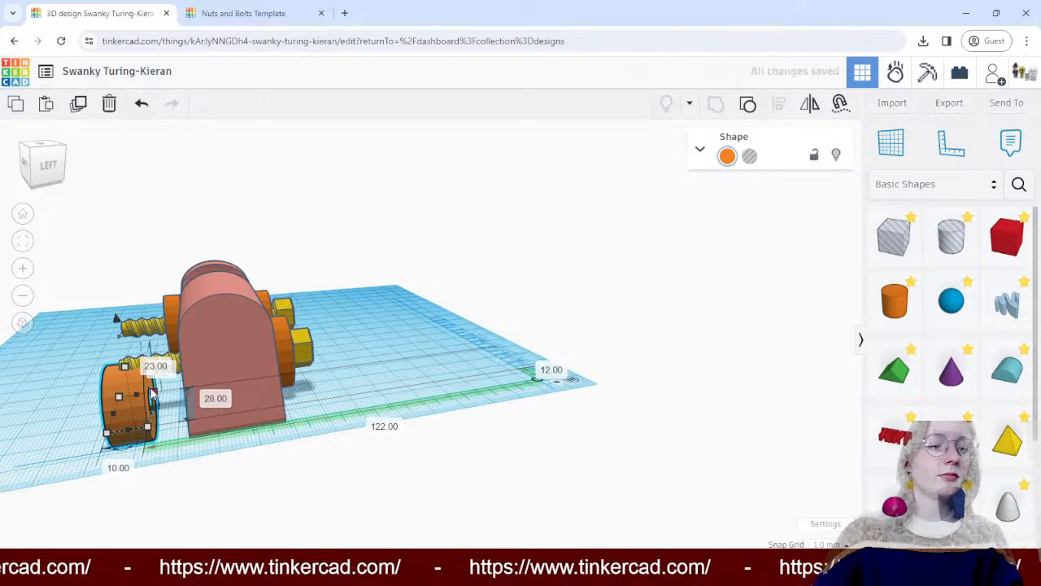
key("ctrl+z")
right_click_drag(49, 377, 179, 413)
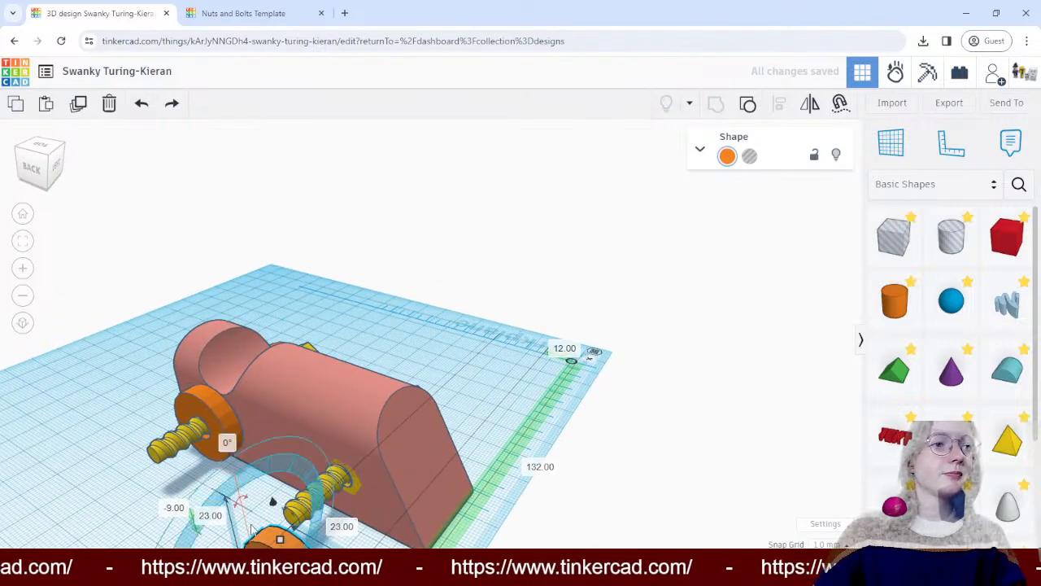
- Fit the last ring against the block around the remaining bolt, raising it to 1 mm above the workplane
left_click_drag(275, 526, 315, 479)
left_click_drag(319, 439, 320, 406)
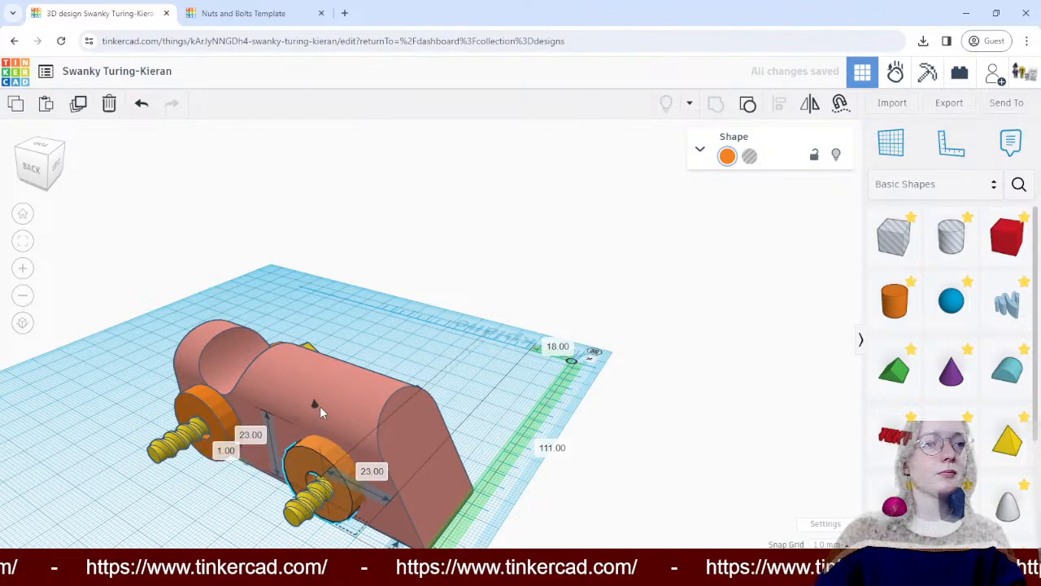
left_click_drag(315, 455, 319, 456)
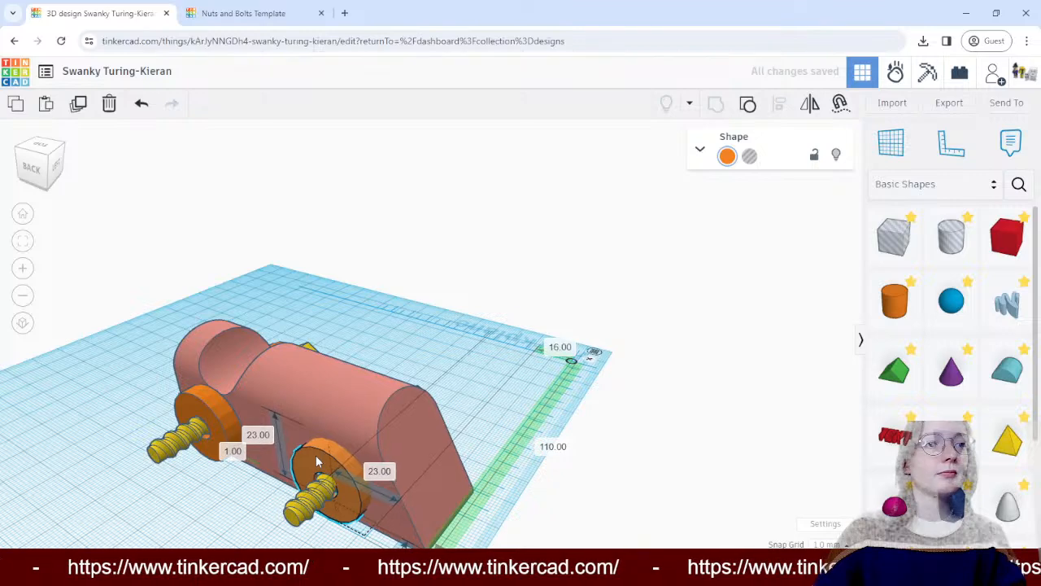
left_click(453, 340)
- Examine the assembled car from the back, front and side to check how the four wheels sit on their bolts
right_click_drag(411, 327, 462, 306)
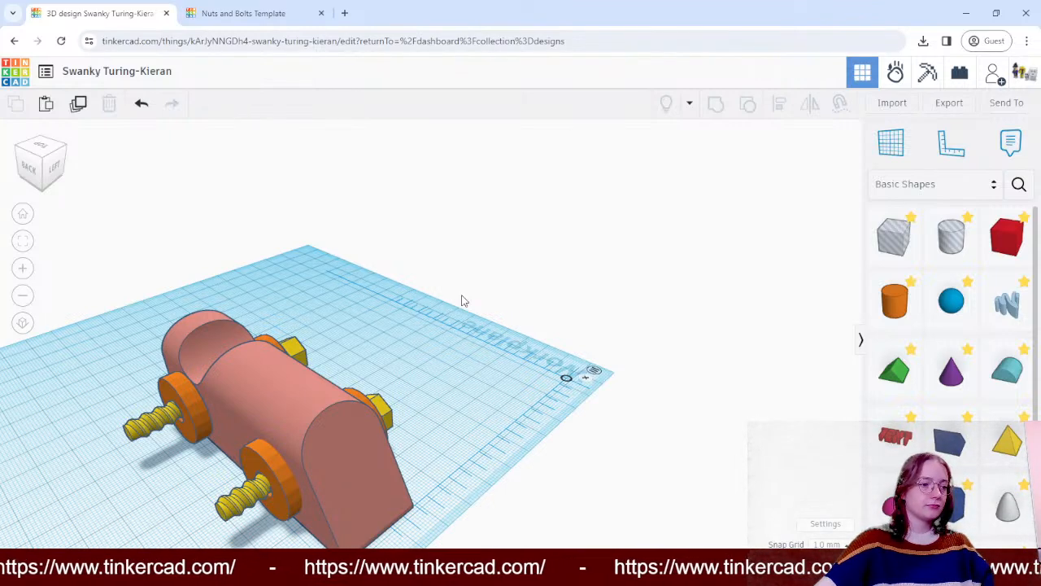
right_click_drag(637, 347, 312, 420)
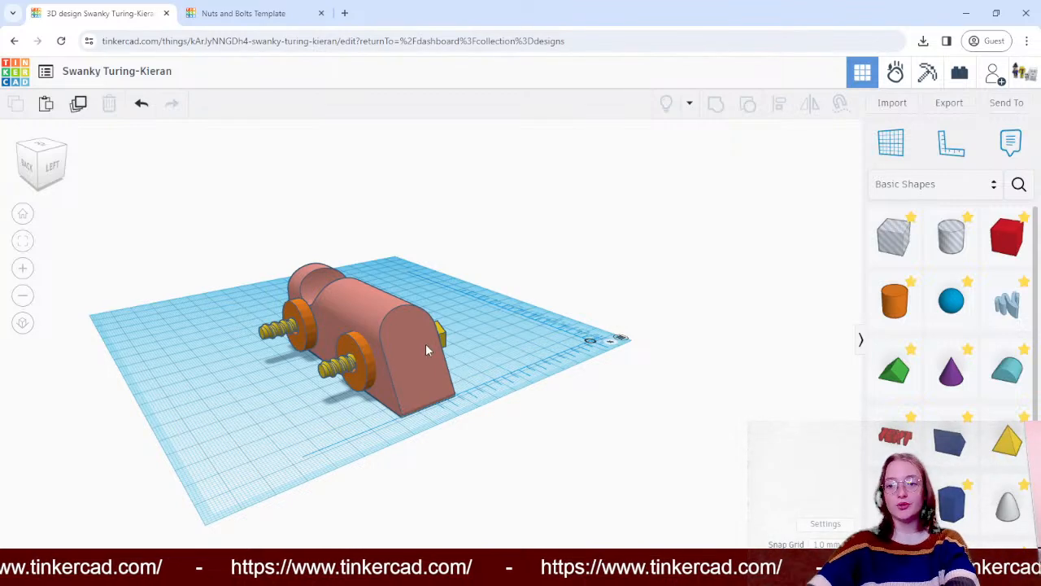
right_click_drag(621, 268, 358, 236)
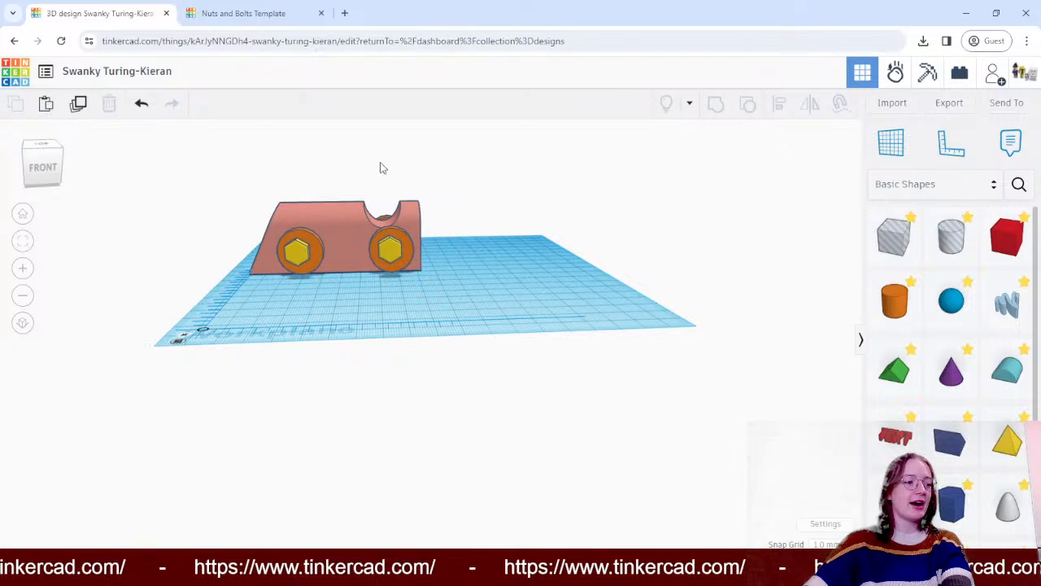
scroll(374, 183, "down", 2)
scroll(384, 171, "up", 4)
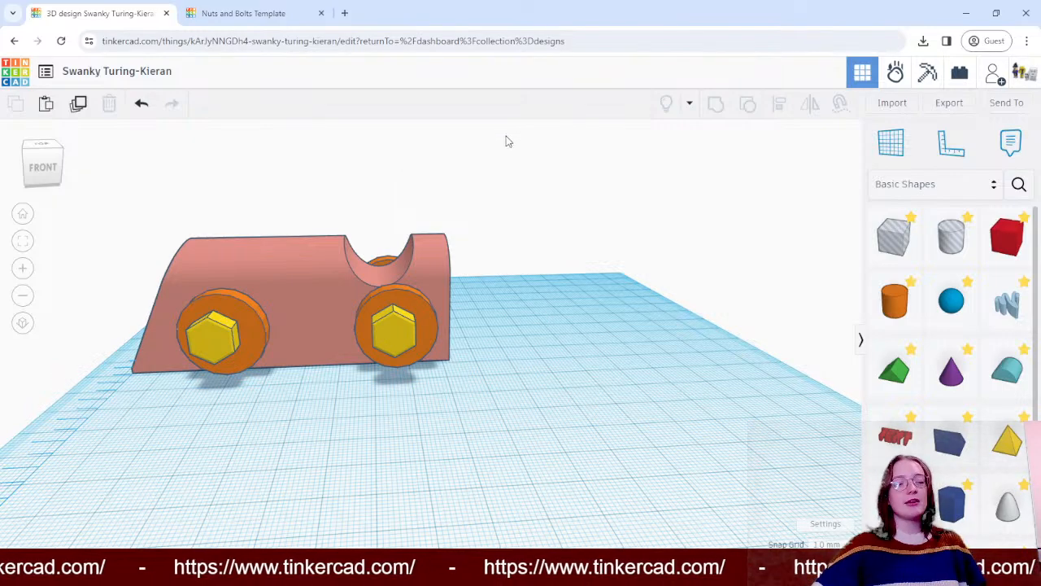
right_click_drag(507, 139, 662, 325)
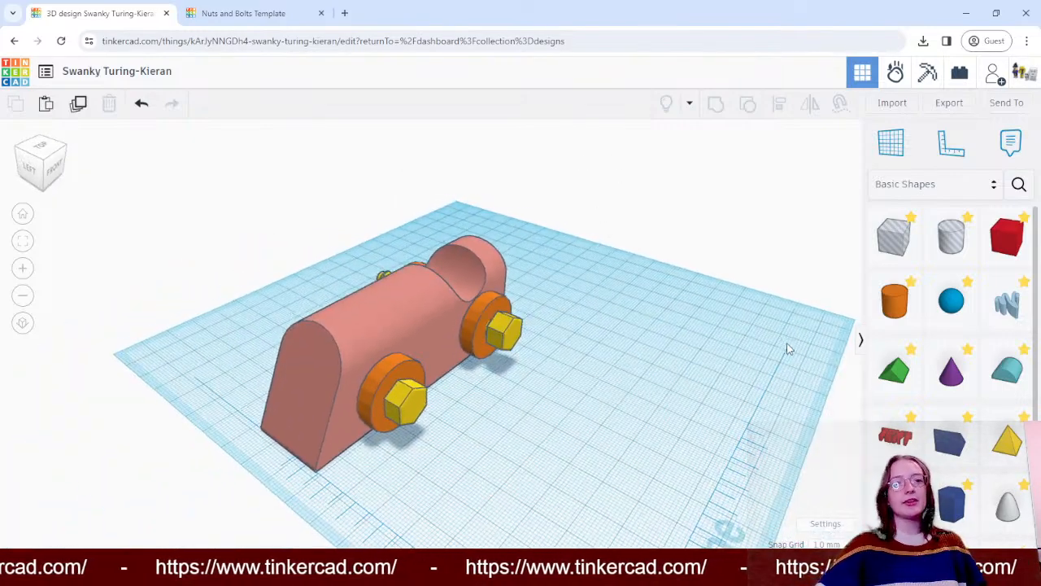
mouse_move(786, 349)
right_mouse_down()
mouse_move(793, 340)
mouse_move(785, 339)
right_mouse_up()
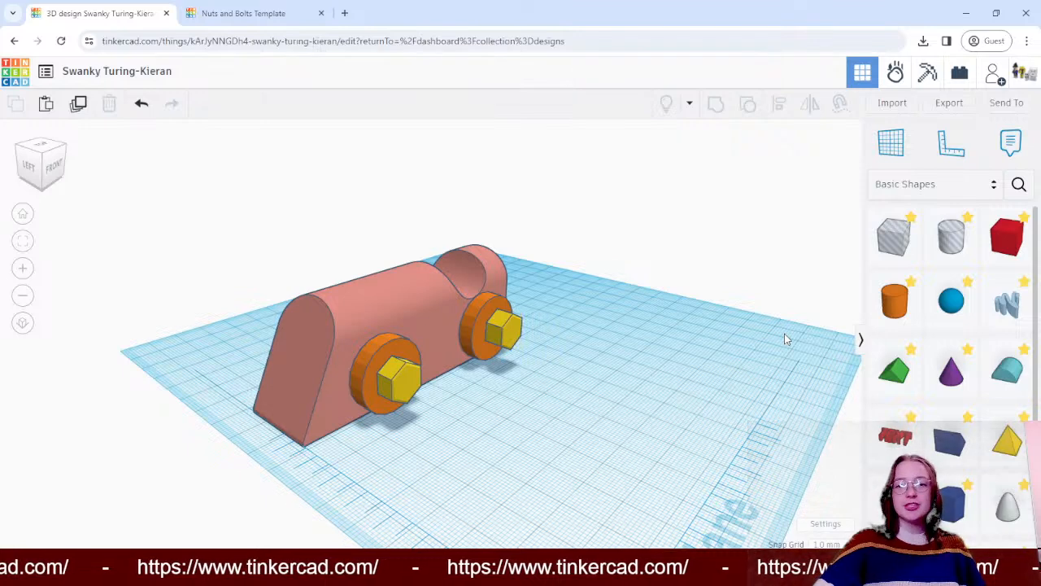